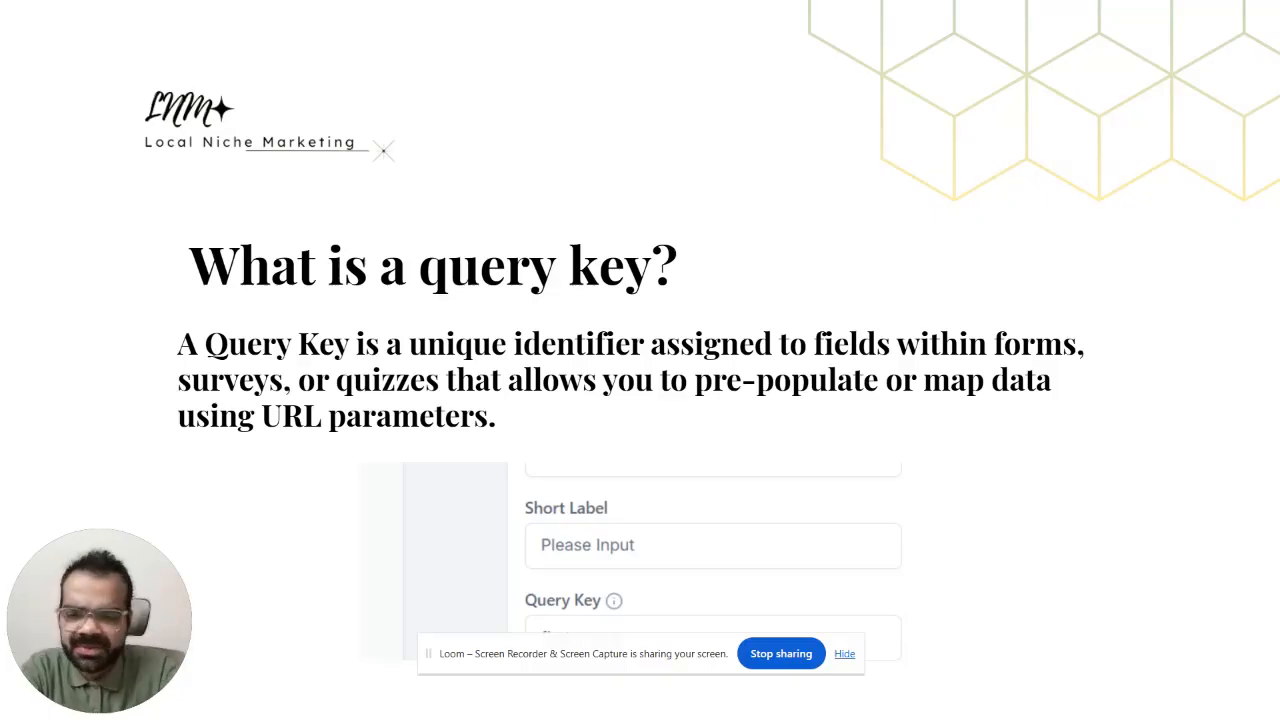
# - Advance to the Example slide, exit the Canva slideshow and switch to the FLS CRM Forms page
pyautogui.press('Right')
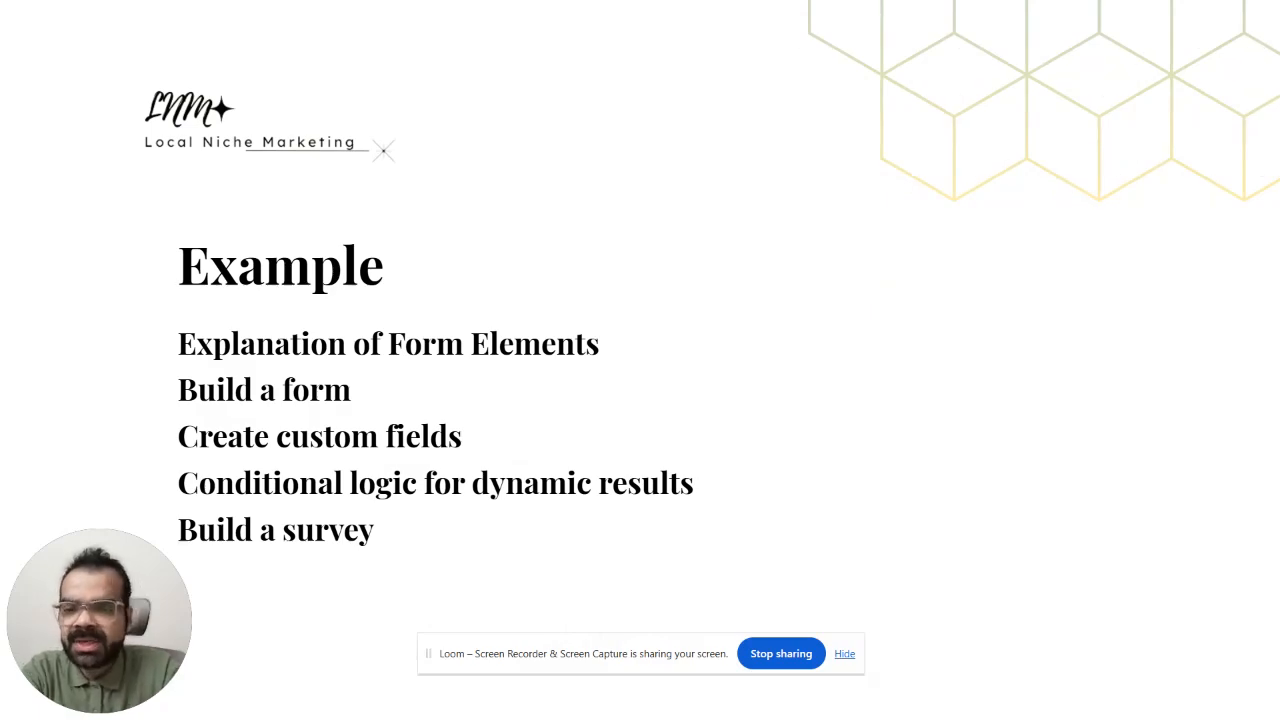
pyautogui.click(865, 277)
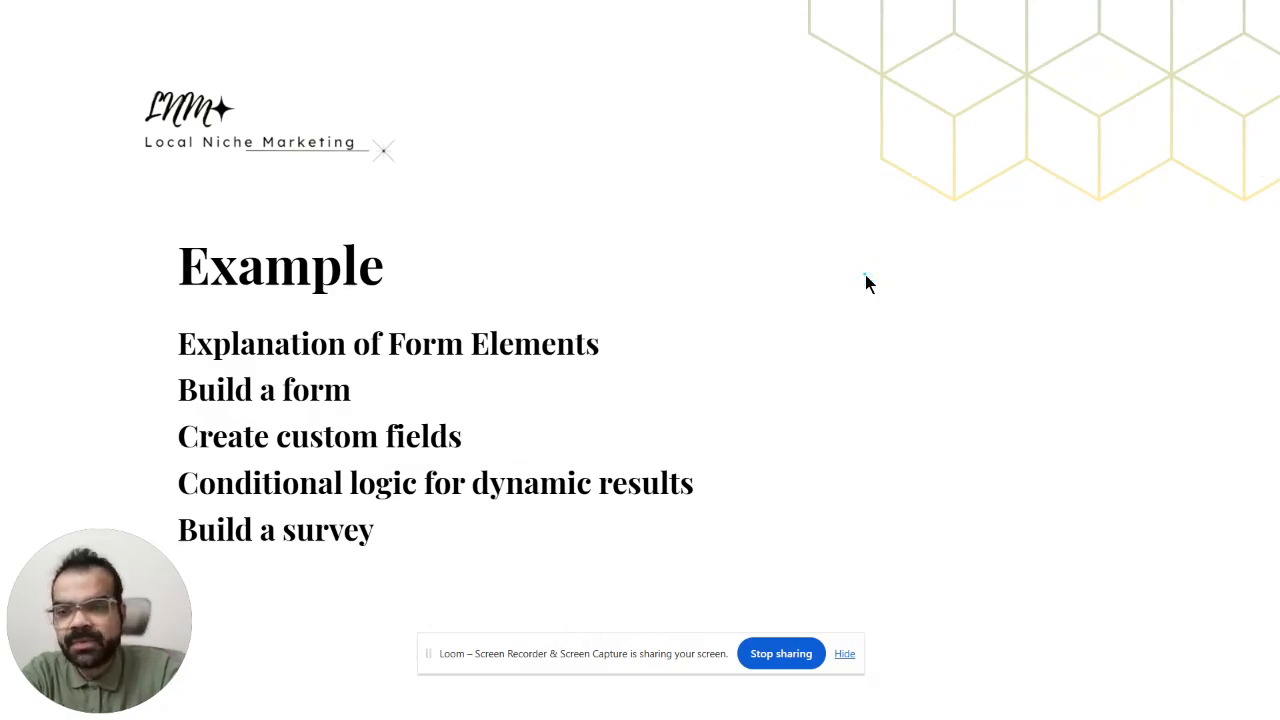
pyautogui.press('Escape')
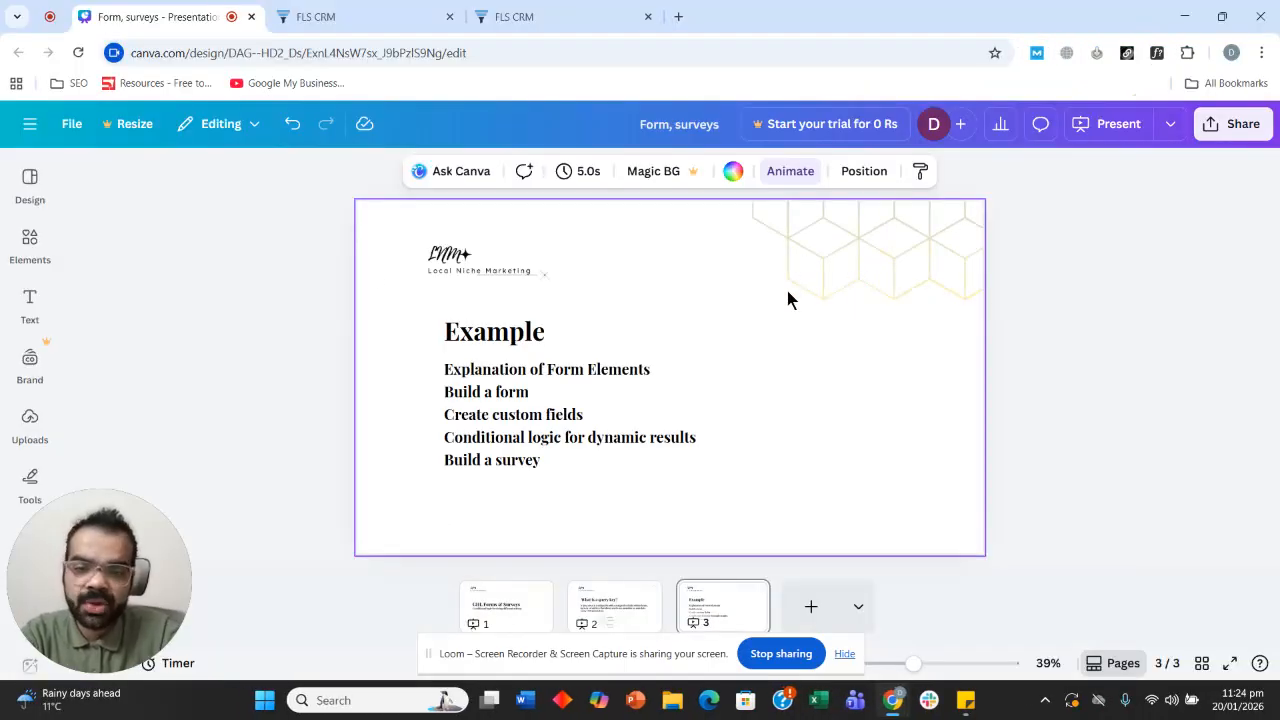
pyautogui.click(343, 11)
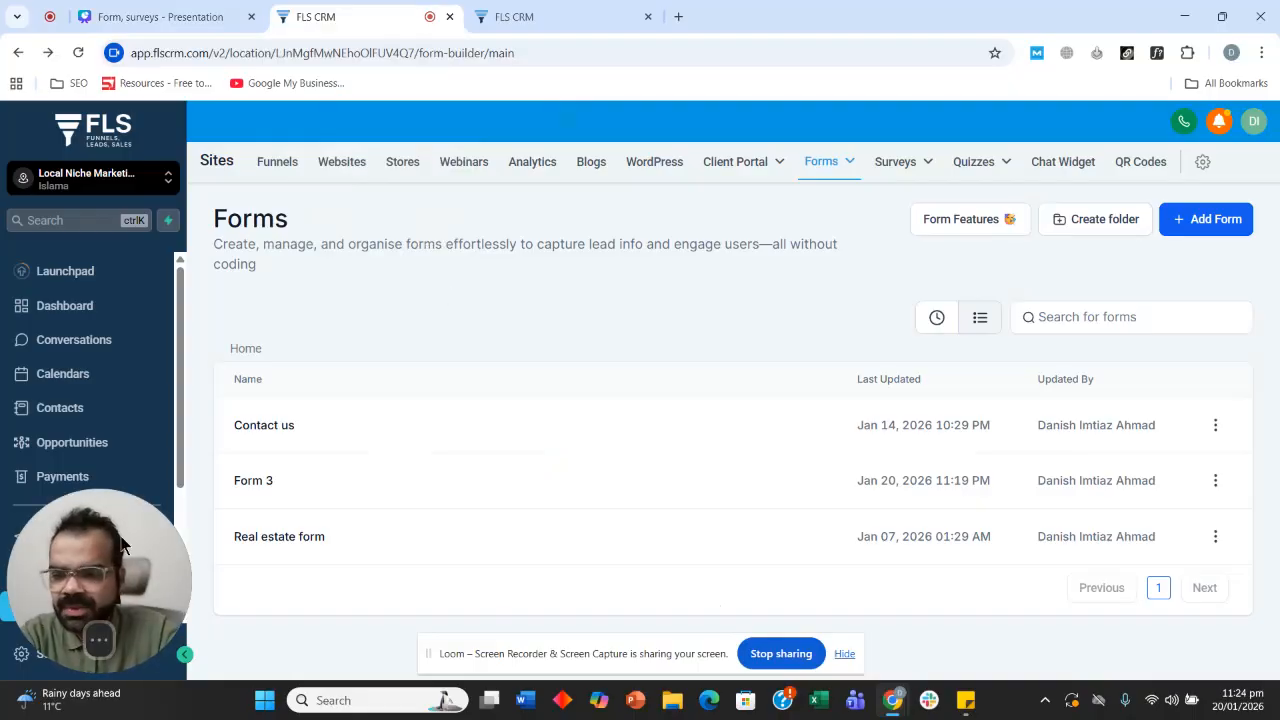
pyautogui.moveTo(112, 550); pyautogui.dragTo(161, 530)
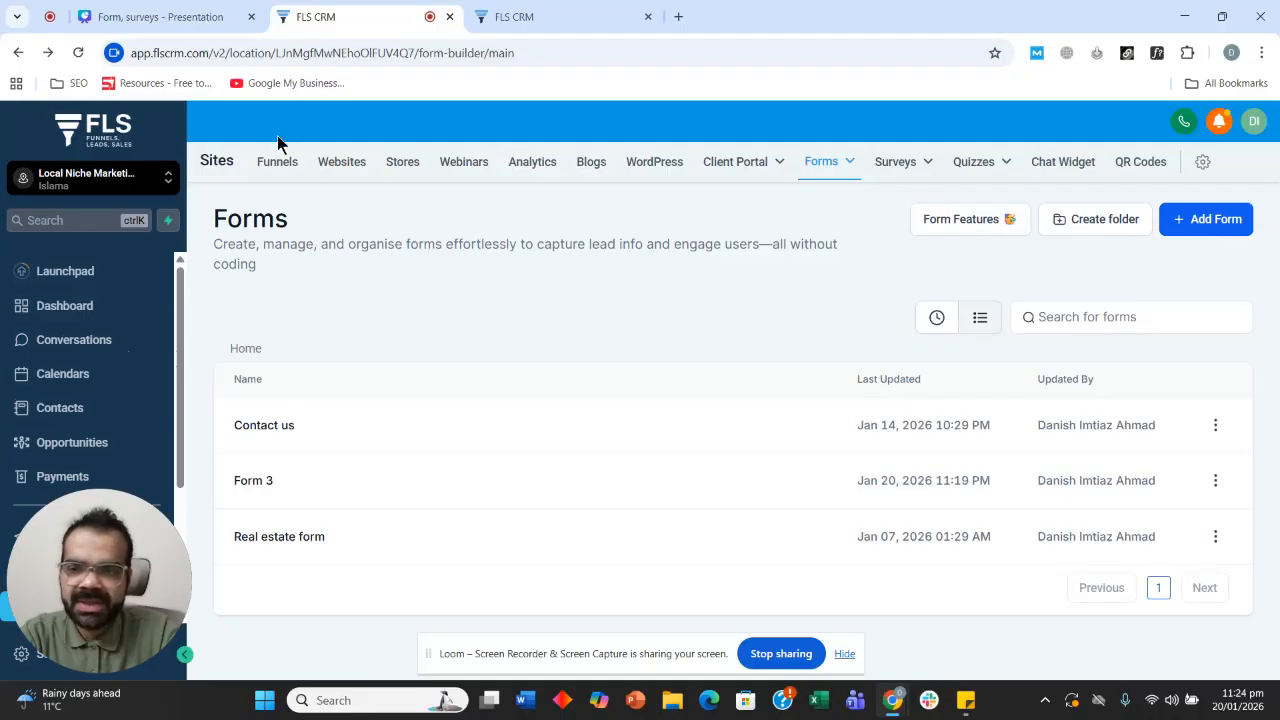
# - Switch to the FLS CRM Analytics page and review the real estate form's metrics and total views chart
pyautogui.moveTo(835, 167)
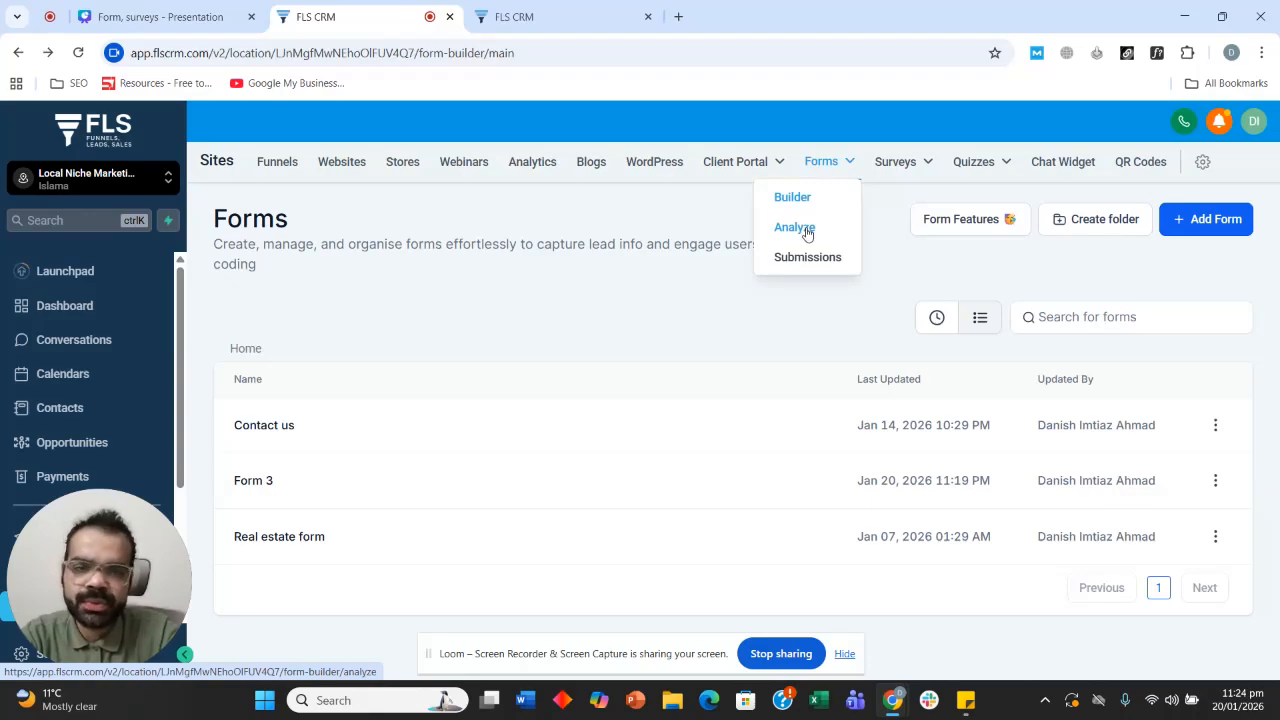
pyautogui.click(528, 15)
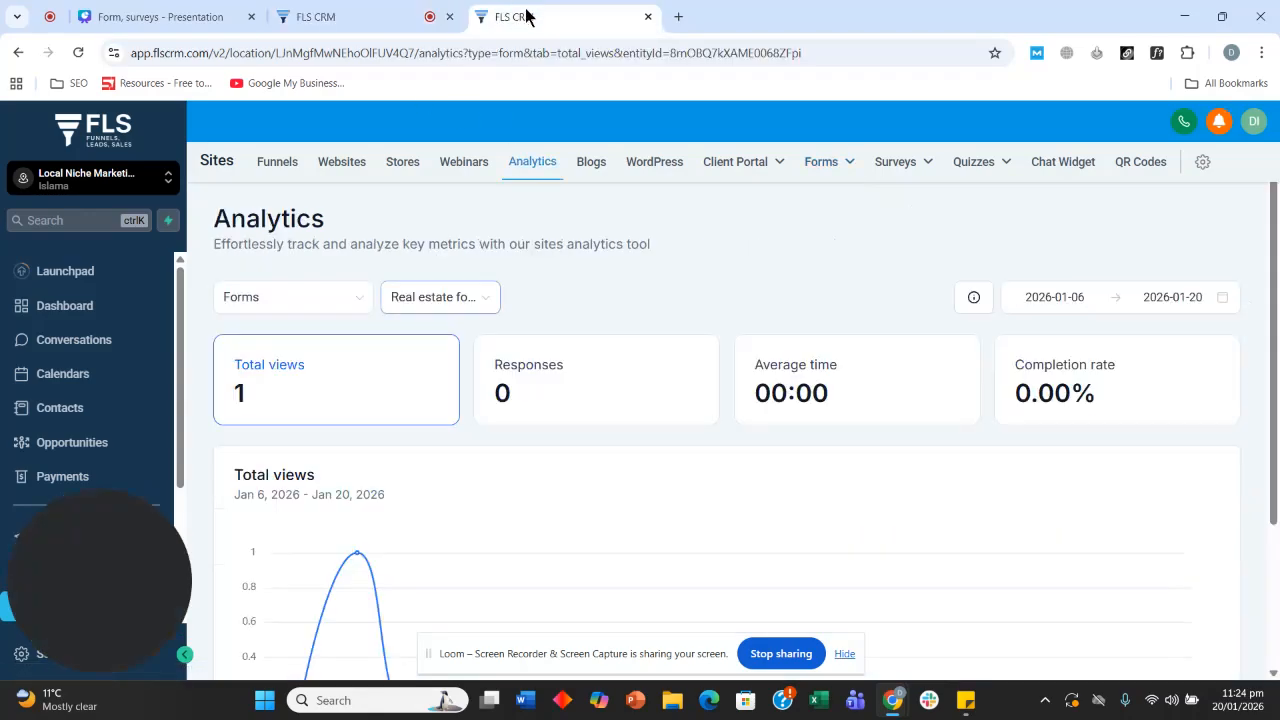
pyautogui.scroll(-2, 440, 330)
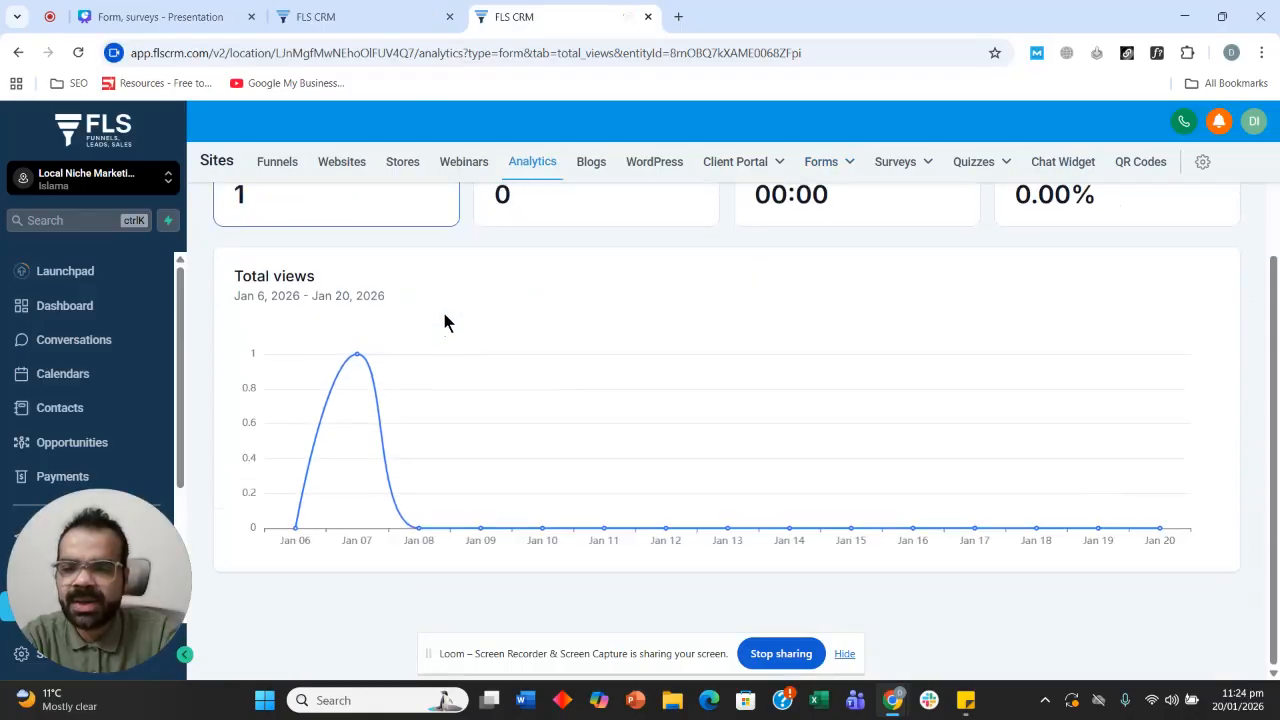
pyautogui.scroll(2, 440, 395)
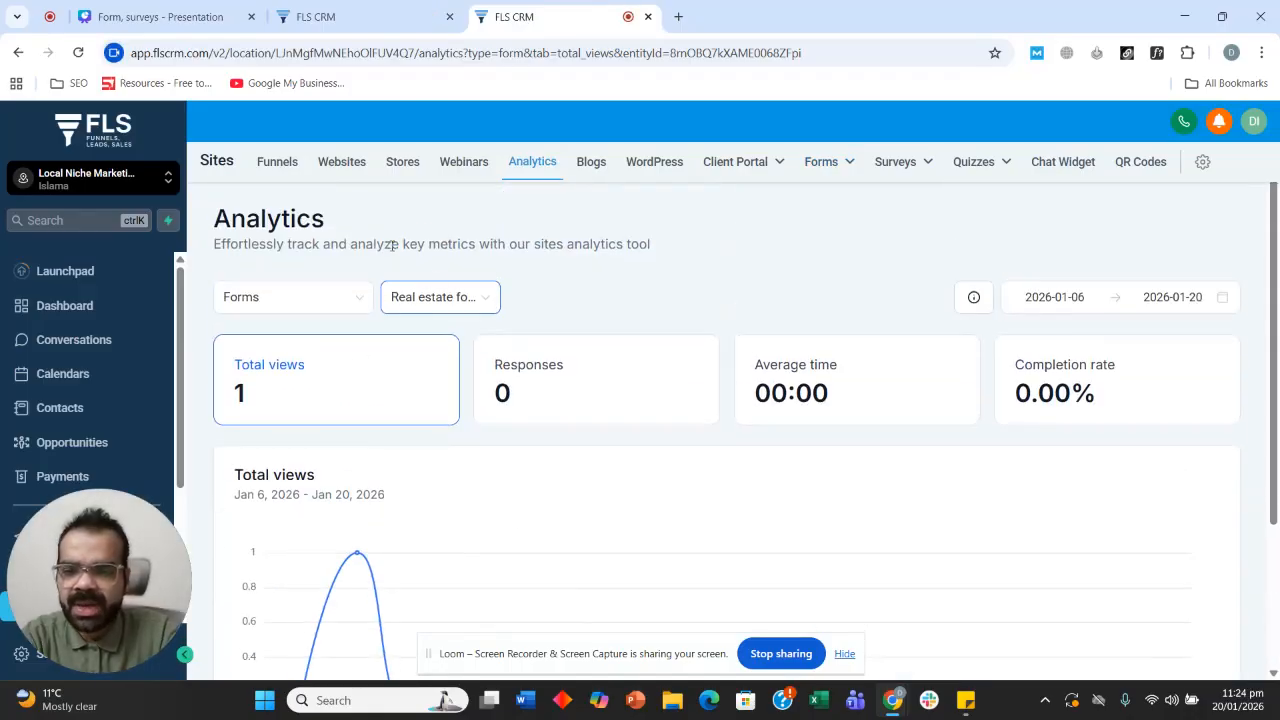
# - Filter the form analytics to the Contact us form and review its total views
pyautogui.click(458, 295)
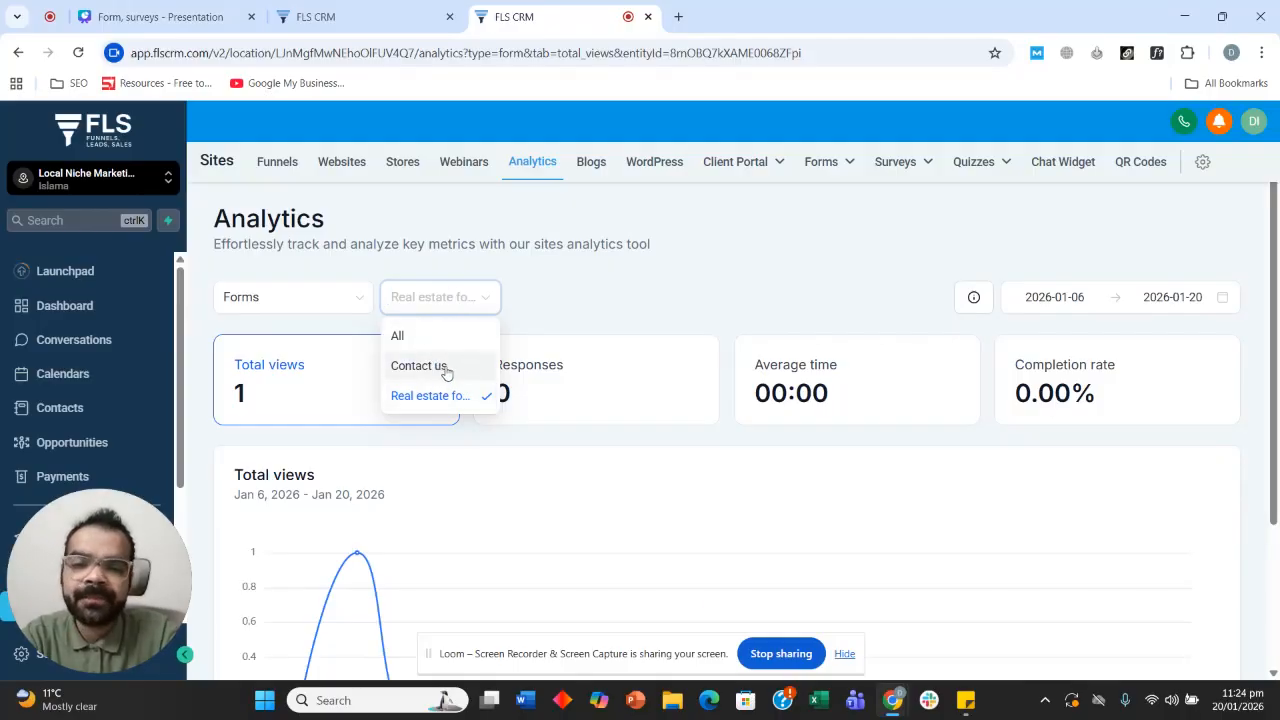
pyautogui.click(446, 368)
pyautogui.scroll(-2, 465, 244)
pyautogui.scroll(2, 277, 257)
# - Set the form analytics filter to All and review the combined metrics, chart and per-form views table
pyautogui.click(441, 298)
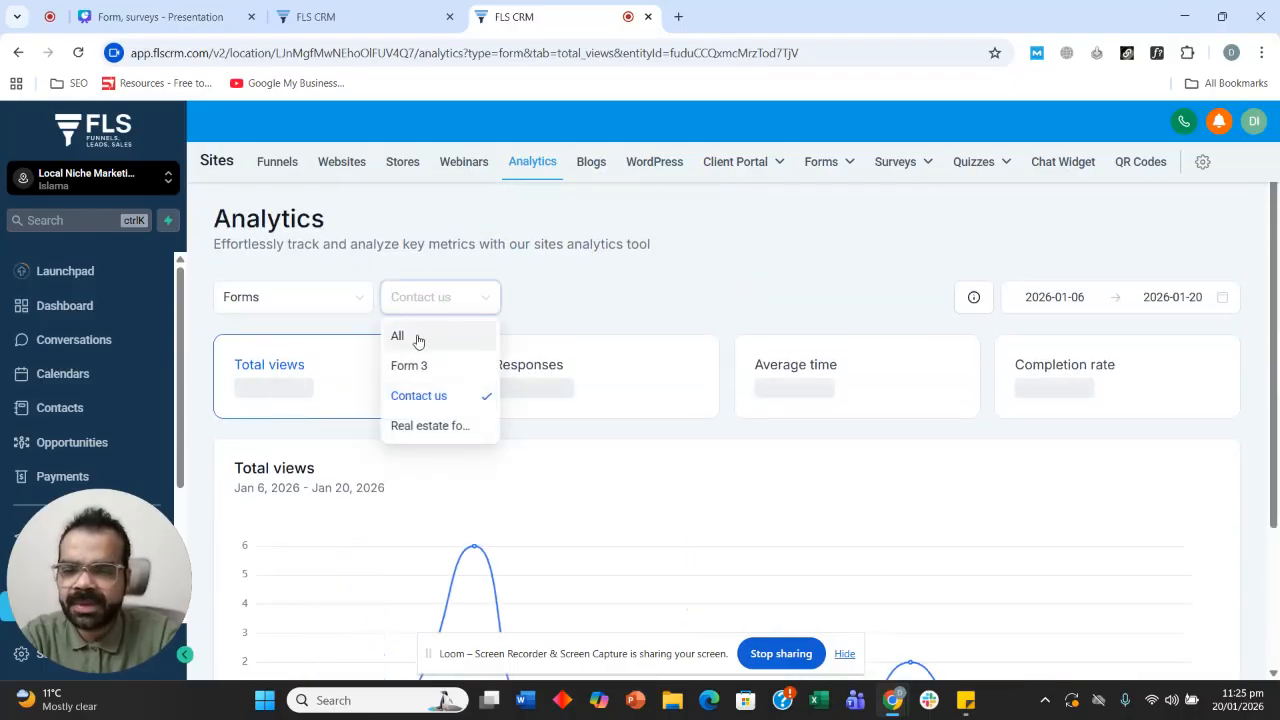
pyautogui.click(419, 338)
pyautogui.scroll(-2, 340, 284)
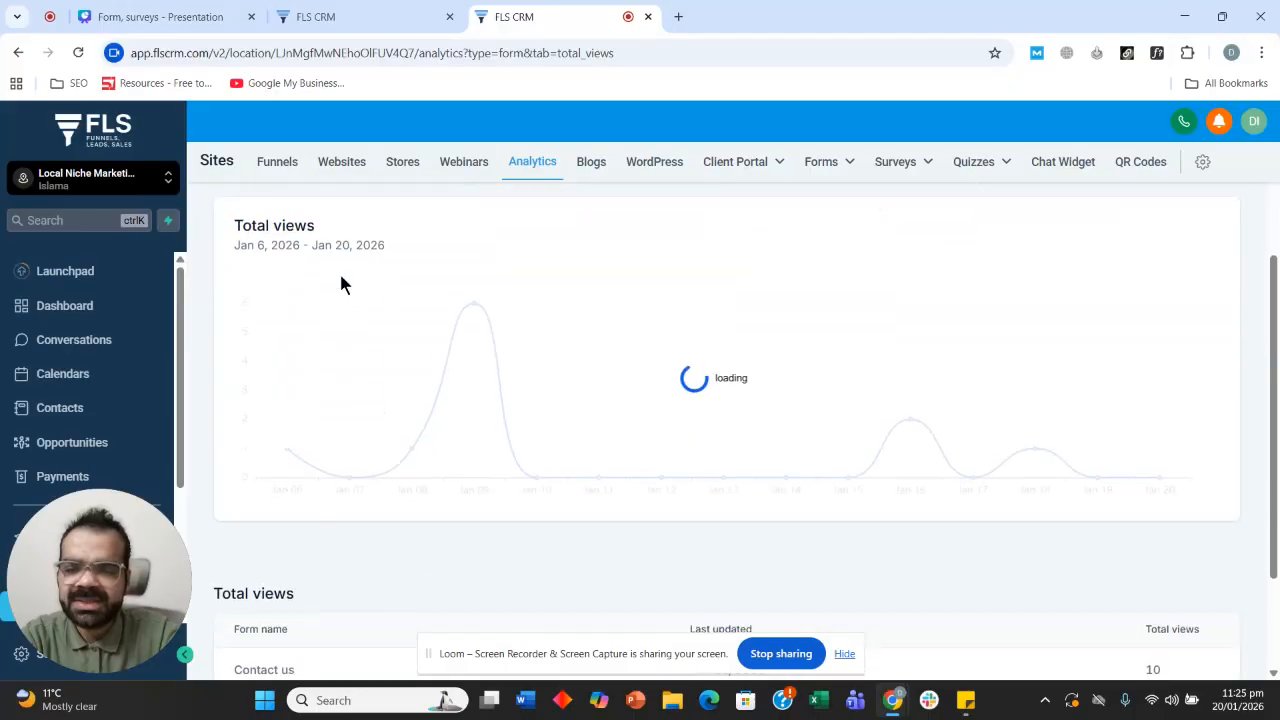
pyautogui.scroll(-1, 310, 303)
pyautogui.scroll(1, 440, 368)
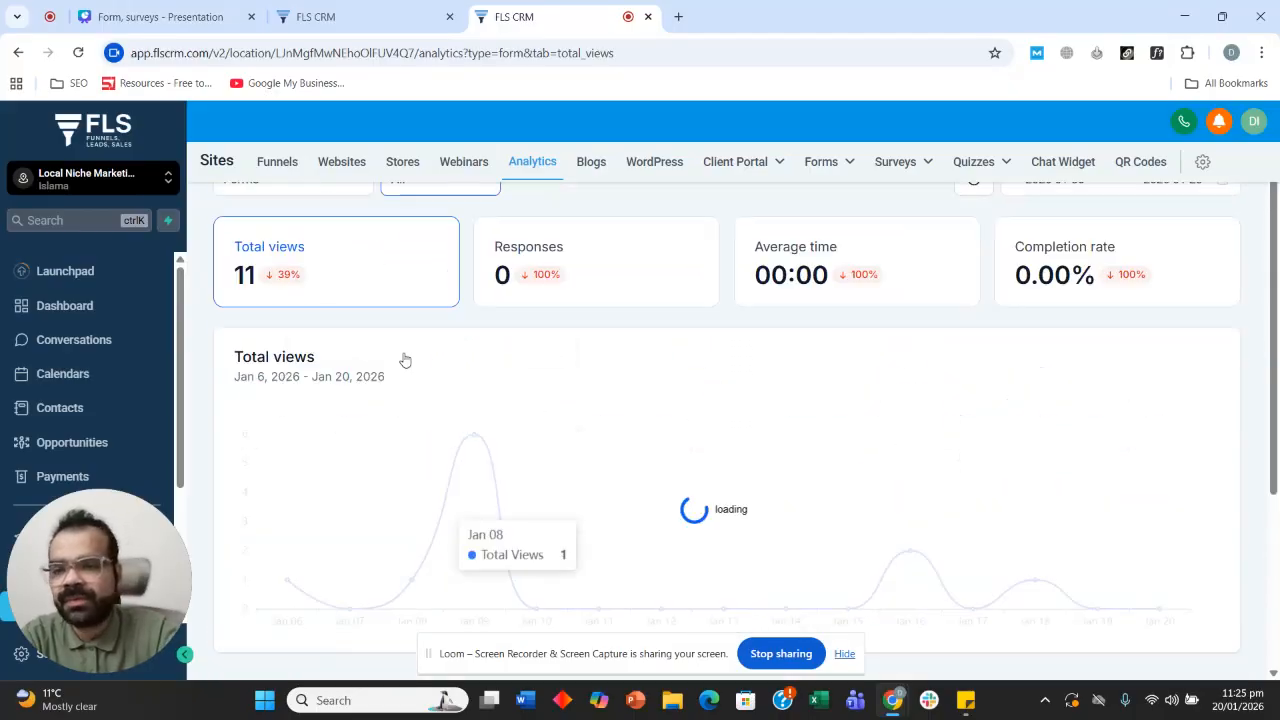
pyautogui.scroll(3, 418, 367)
# - Return to the Forms list and create a new form with the Start from Scratch option
pyautogui.click(397, 15)
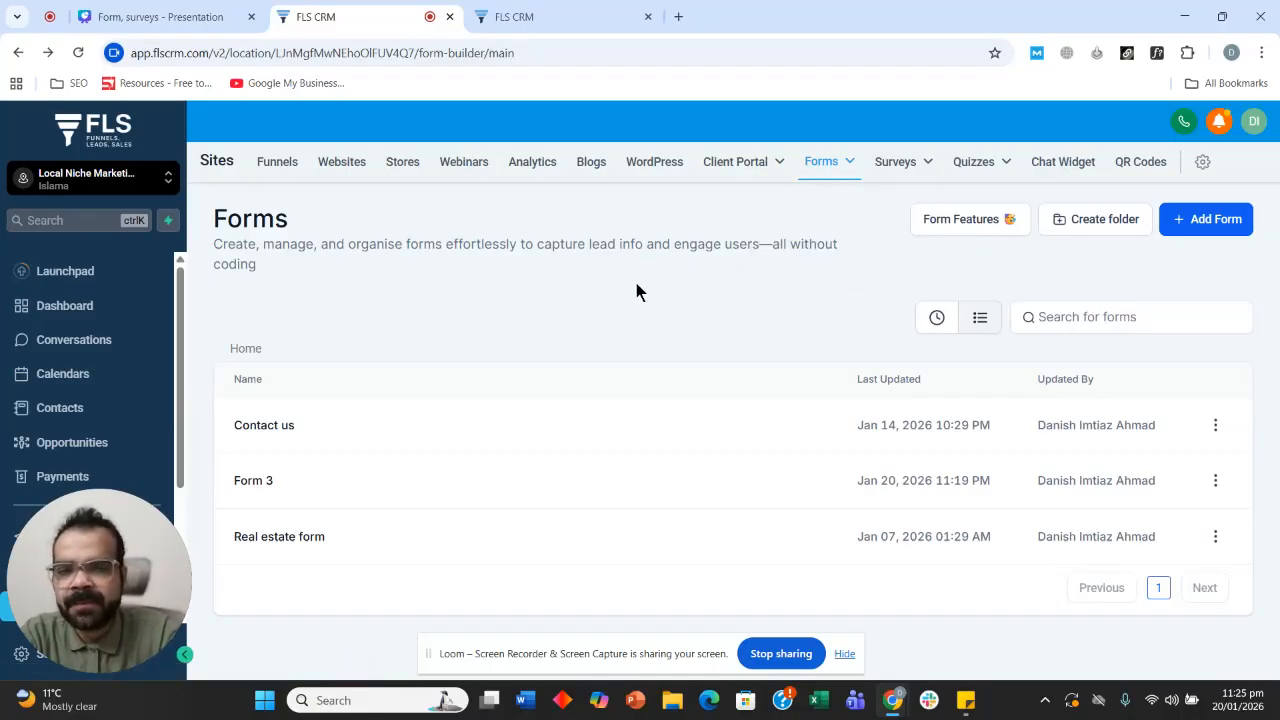
pyautogui.click(1212, 229)
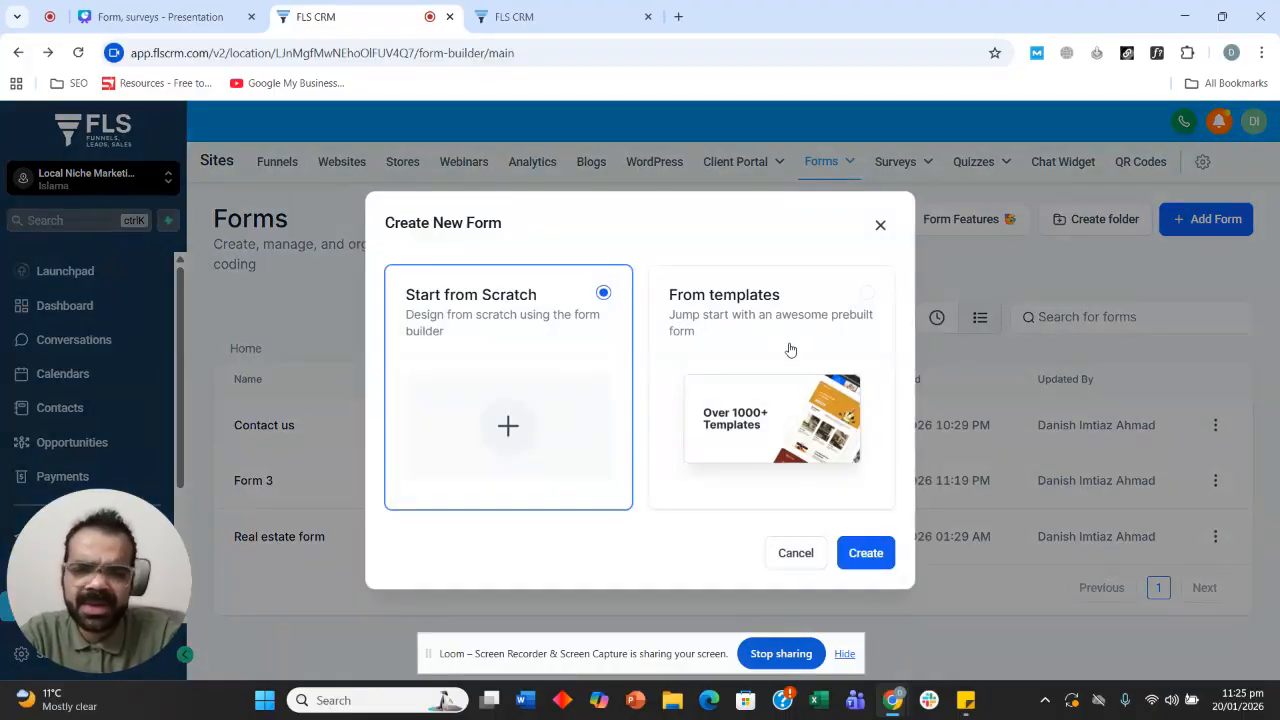
pyautogui.click(866, 555)
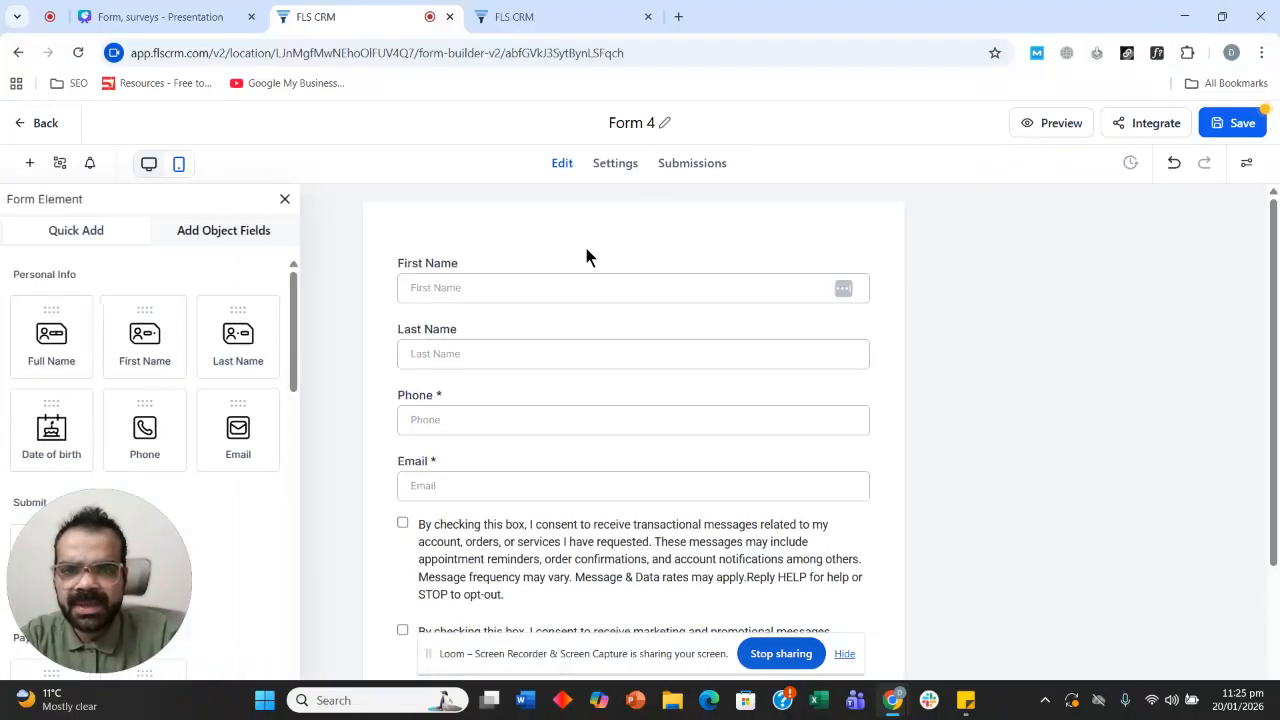
pyautogui.scroll(-3, 349, 287)
pyautogui.scroll(3, 470, 250)
# - Rename the new form as Car Detailing
pyautogui.click(664, 122)
pyautogui.tripleClick(647, 124)
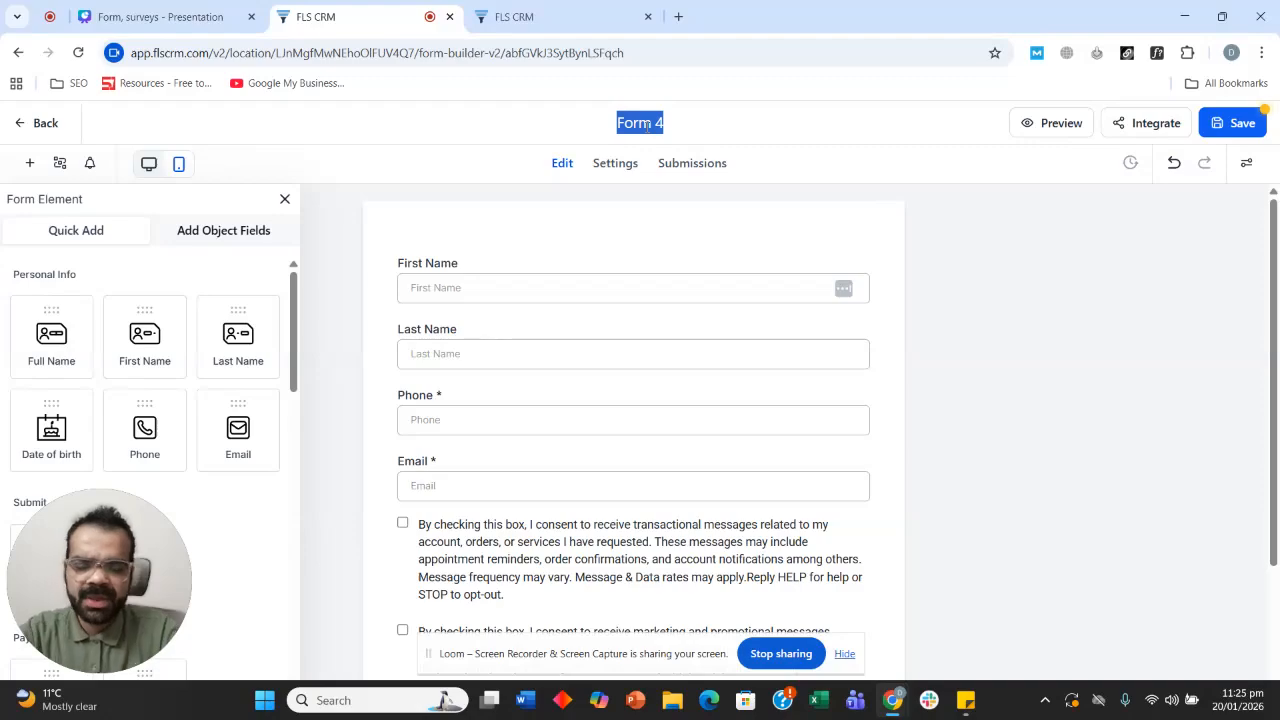
pyautogui.press('BackSpace')
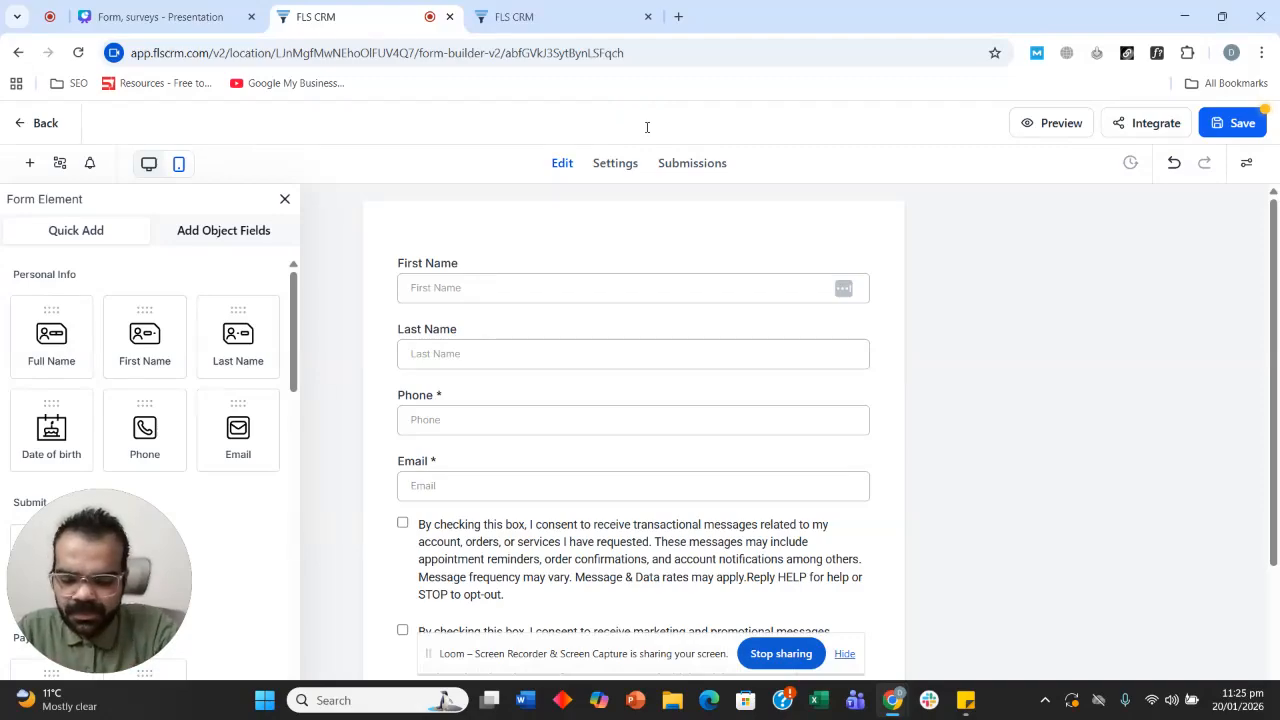
pyautogui.write('Car De')
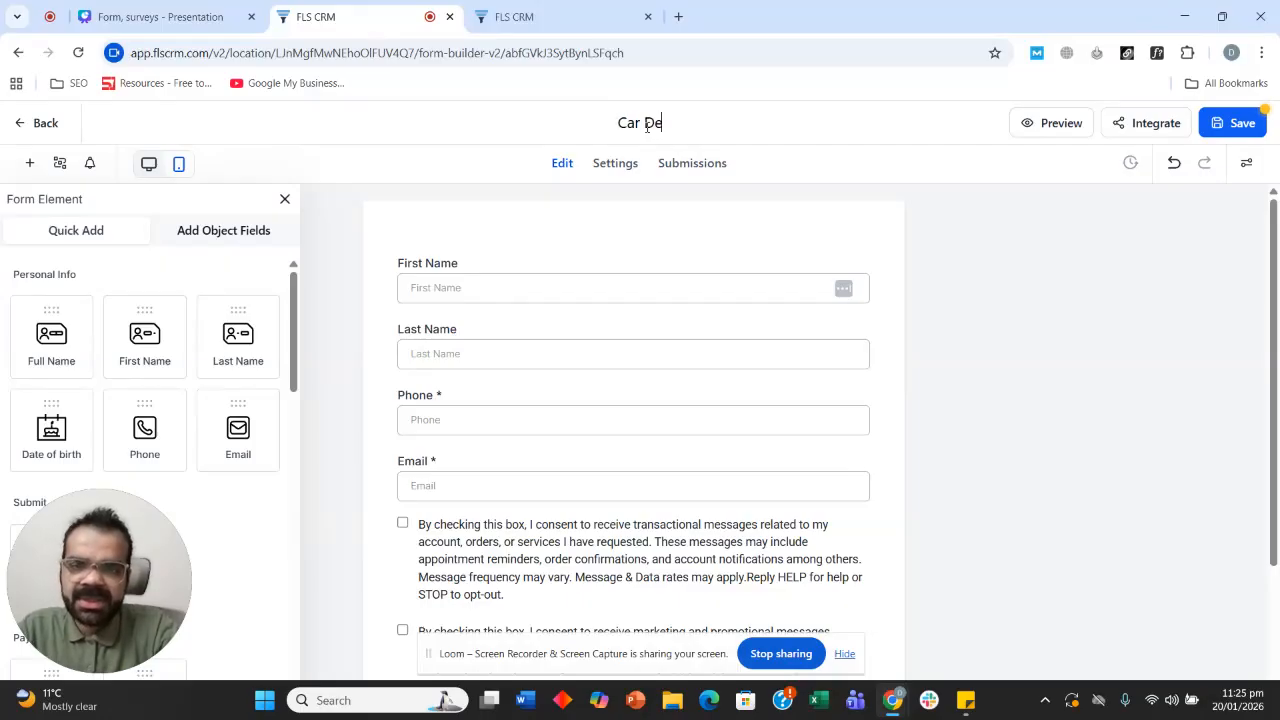
pyautogui.write('tailing')
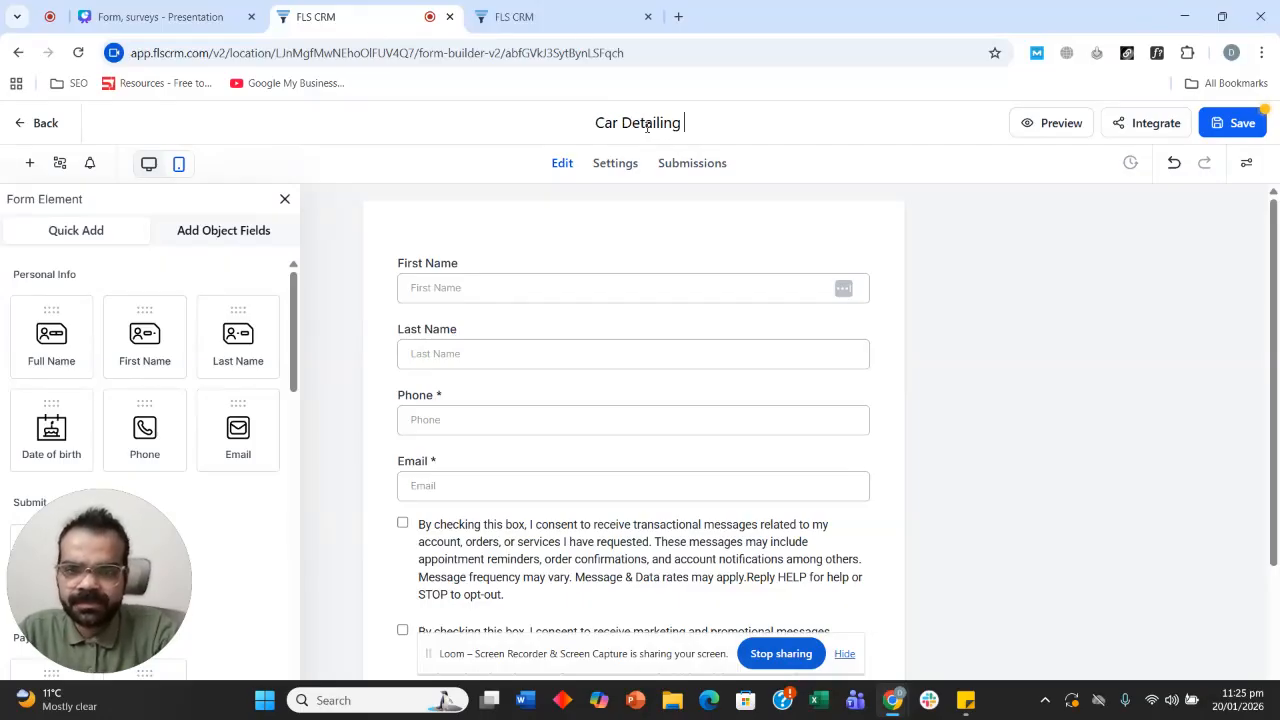
pyautogui.click(987, 283)
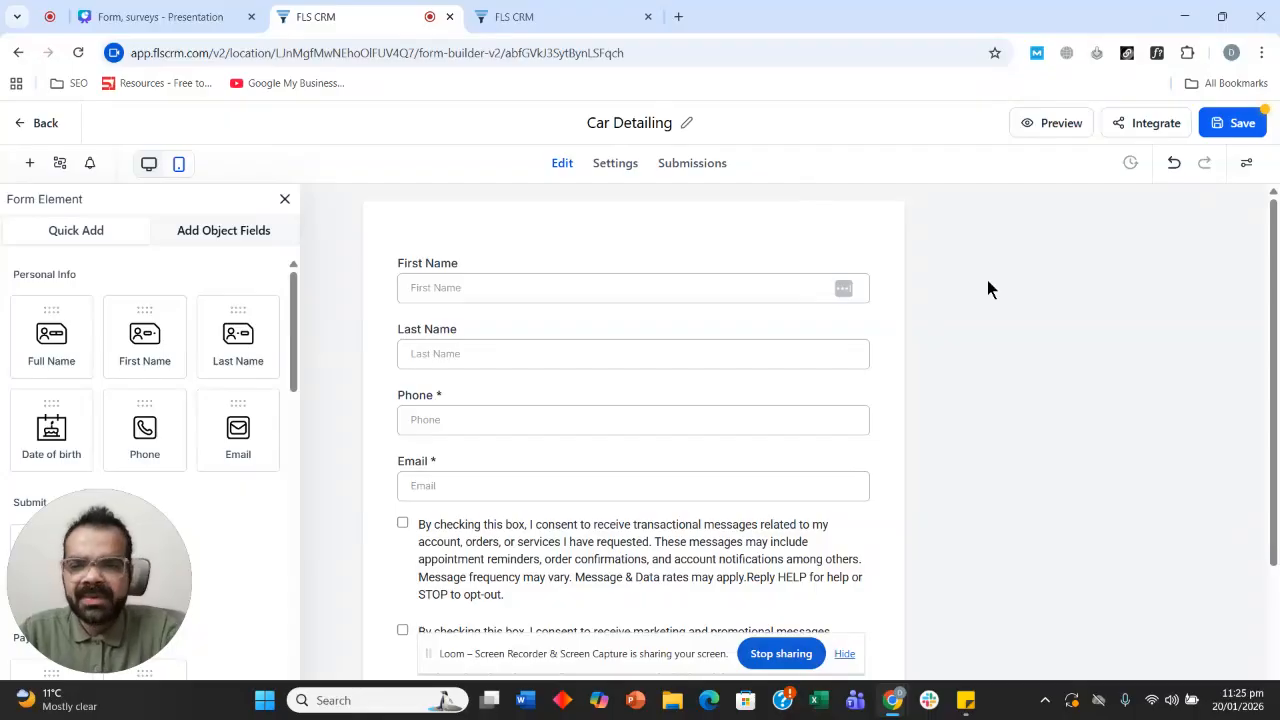
# - Review the form's default fields and the Quick Add personal info, submit and payment elements
pyautogui.scroll(-1, 987, 283)
pyautogui.scroll(-1, 977, 360)
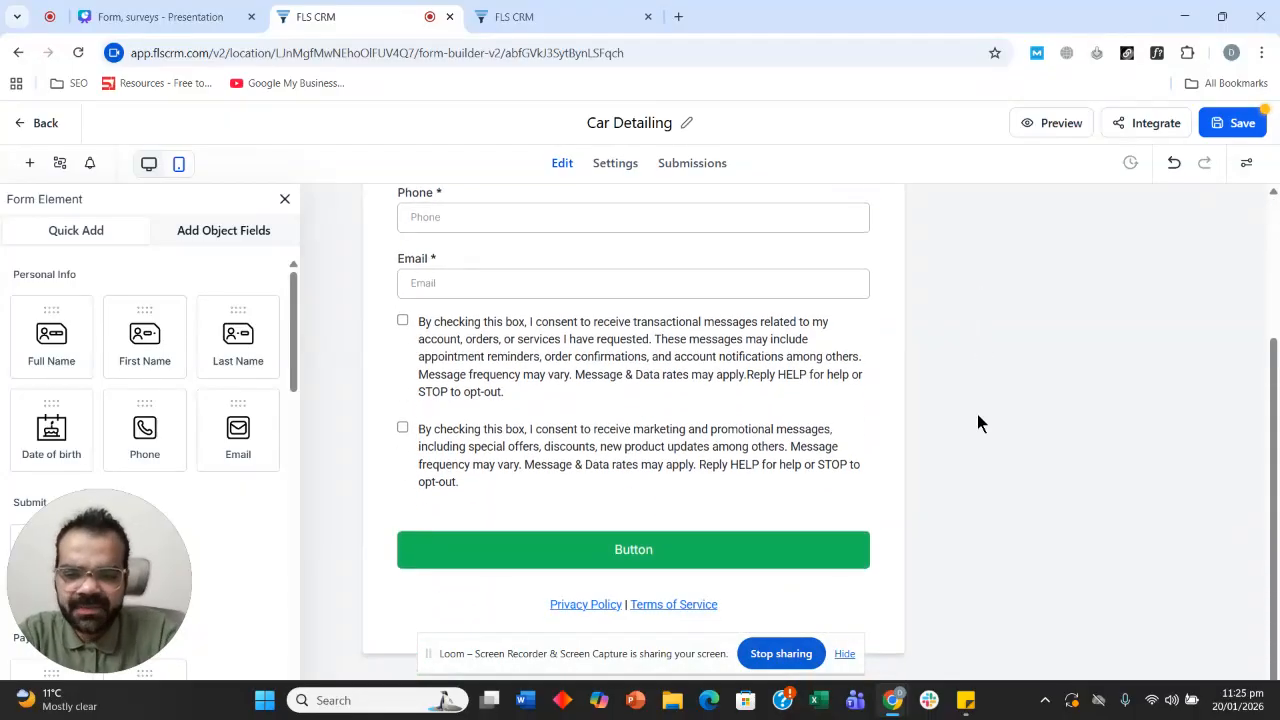
pyautogui.scroll(2, 978, 410)
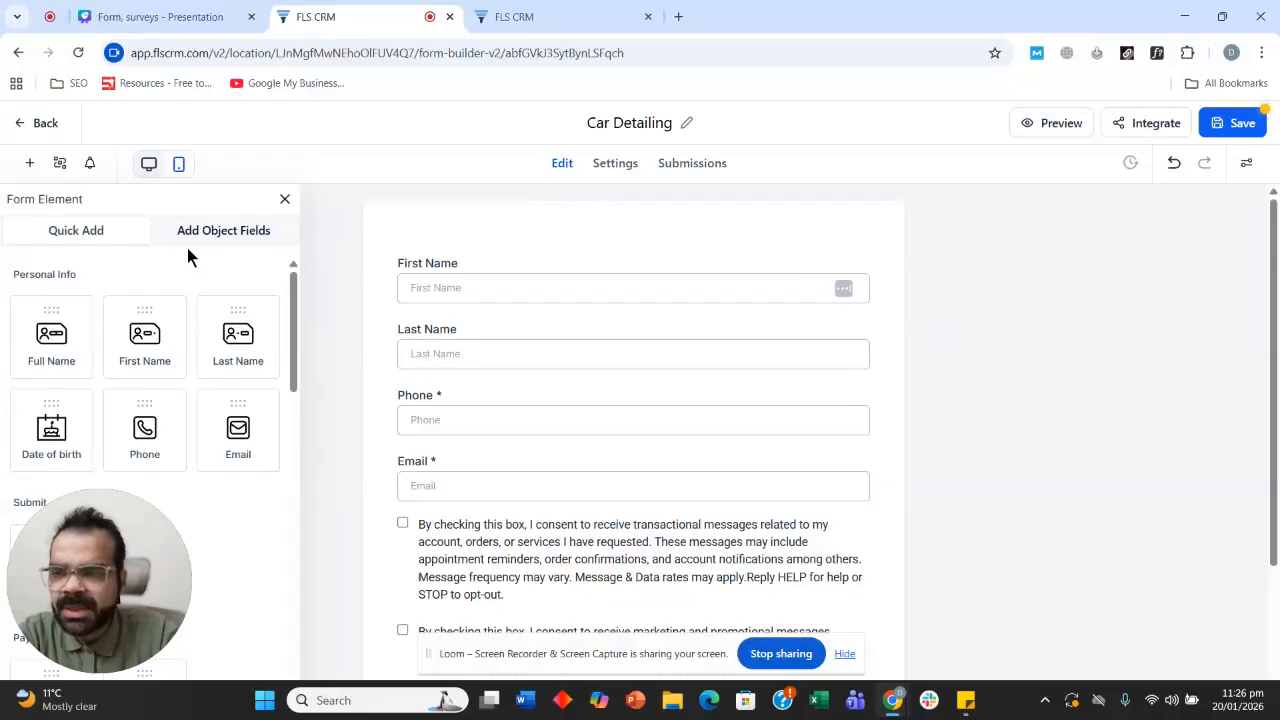
pyautogui.scroll(-2, 190, 260)
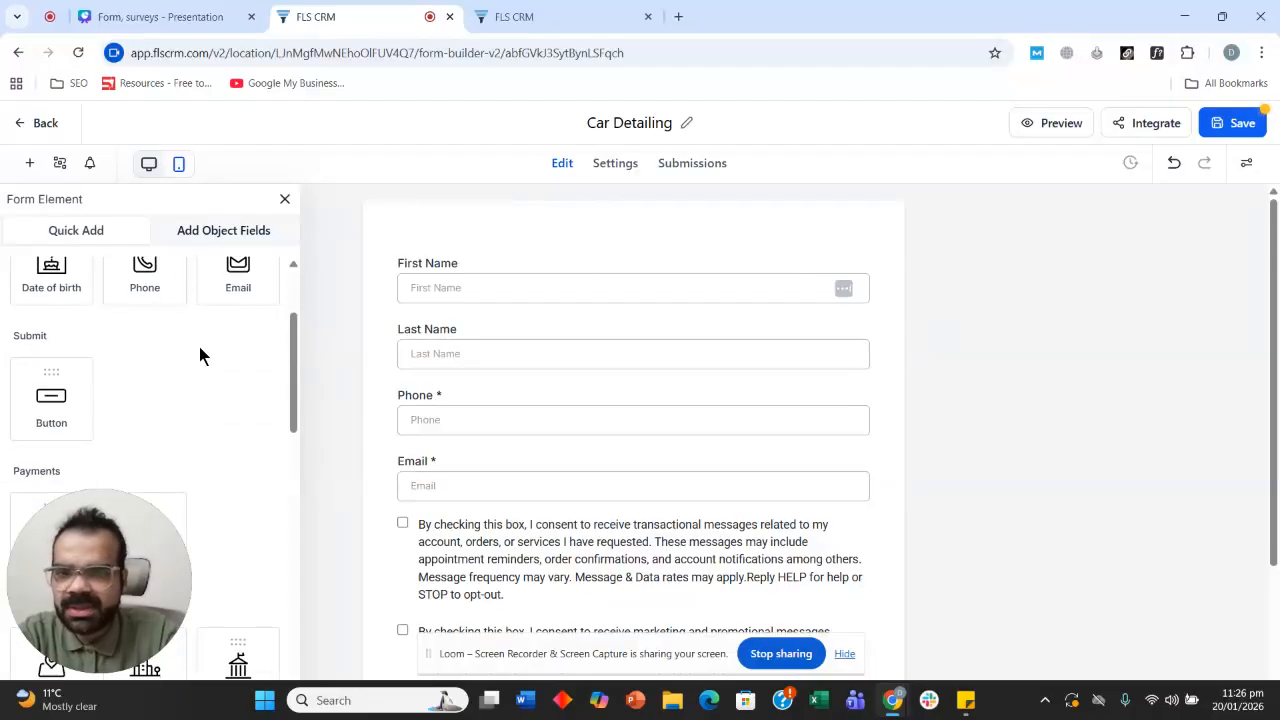
pyautogui.scroll(2, 228, 400)
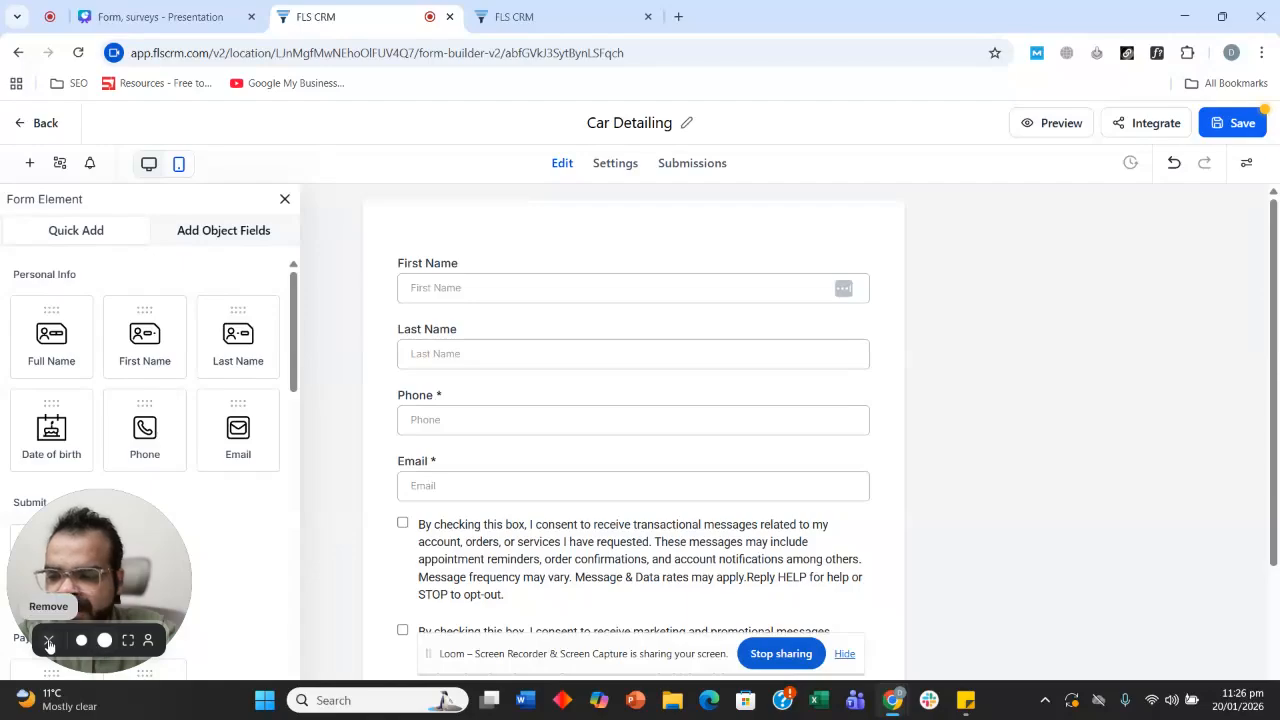
pyautogui.click(46, 640)
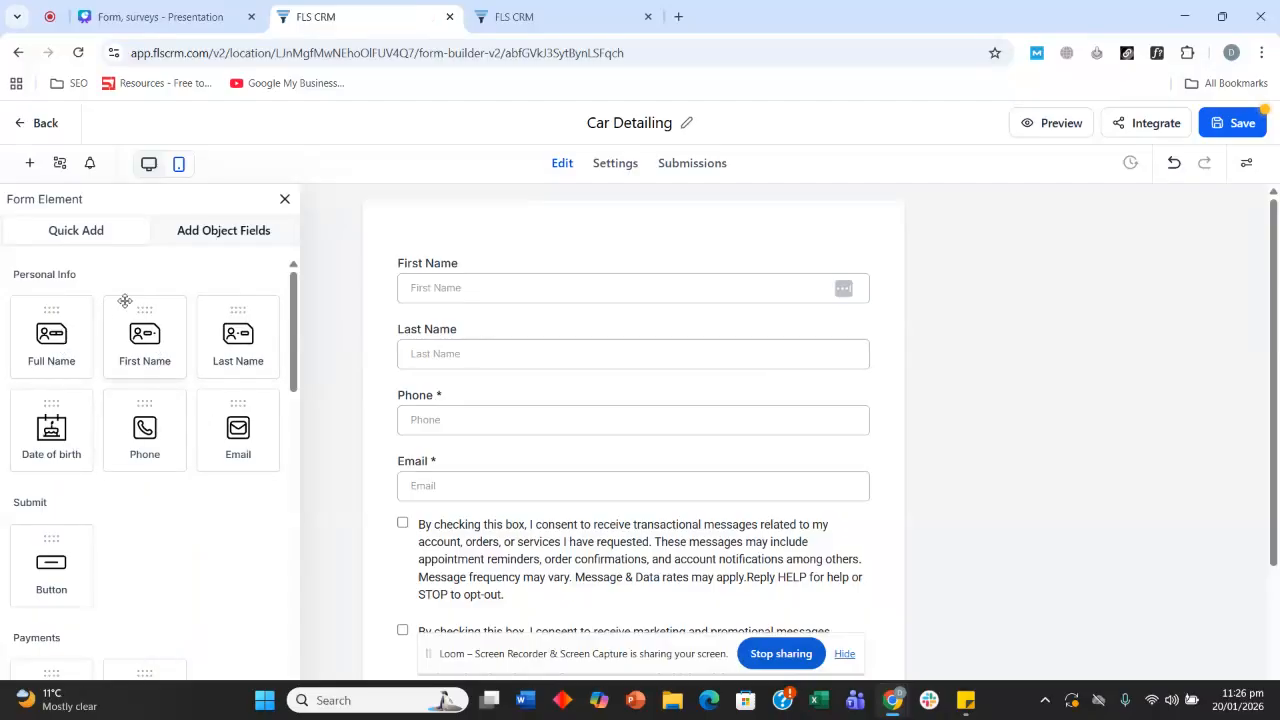
pyautogui.scroll(-1, 77, 491)
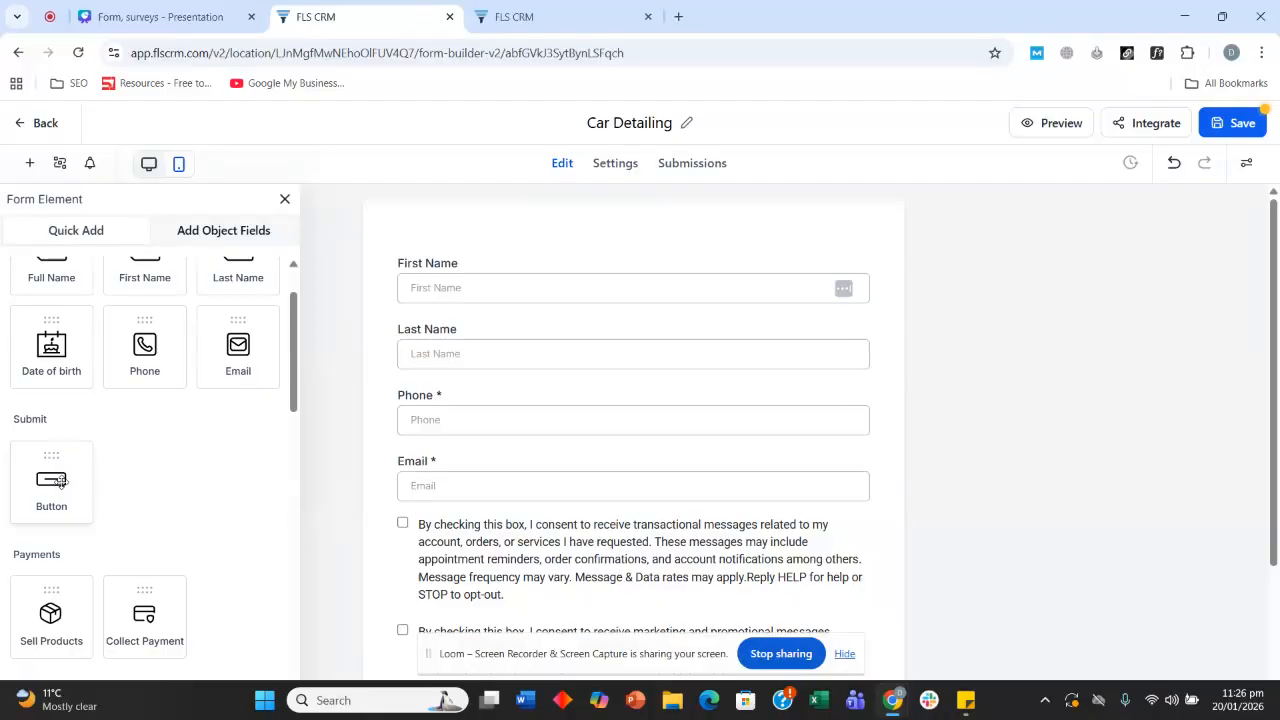
pyautogui.scroll(-1, 155, 450)
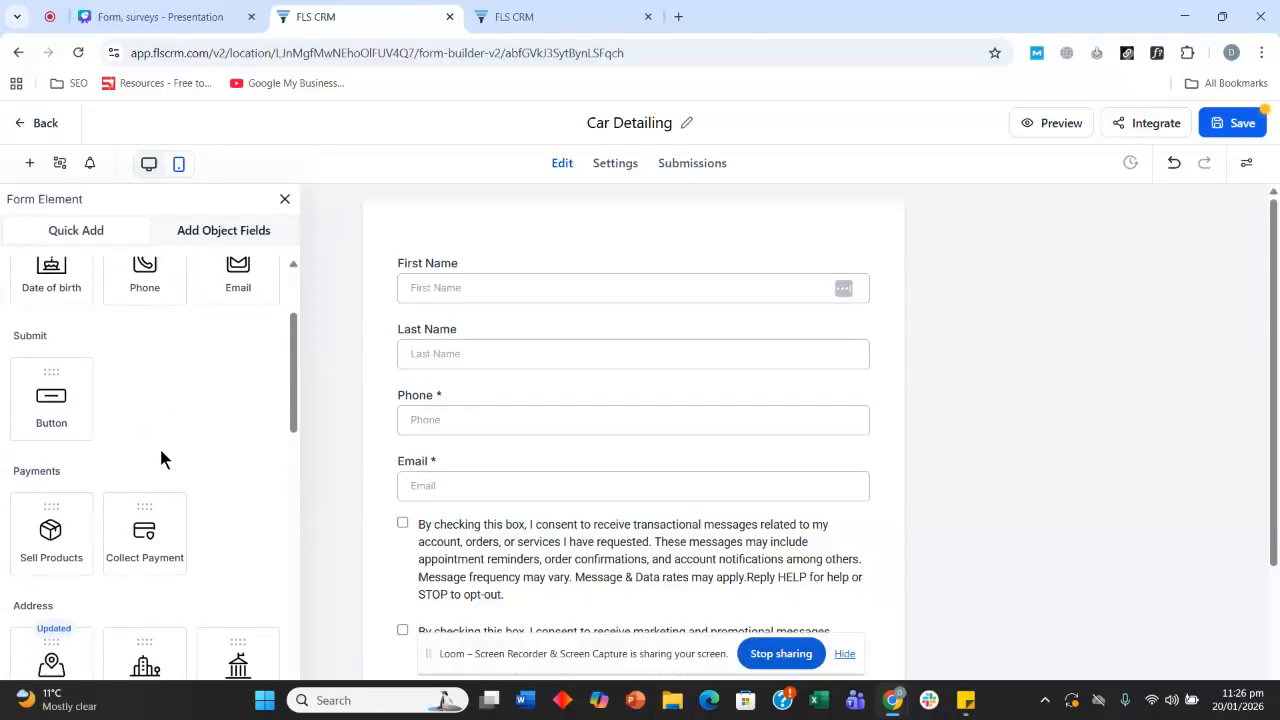
# - Add a Sell Products payment element directly below the Email field and inspect its layout
pyautogui.moveTo(43, 529); pyautogui.dragTo(430, 461)
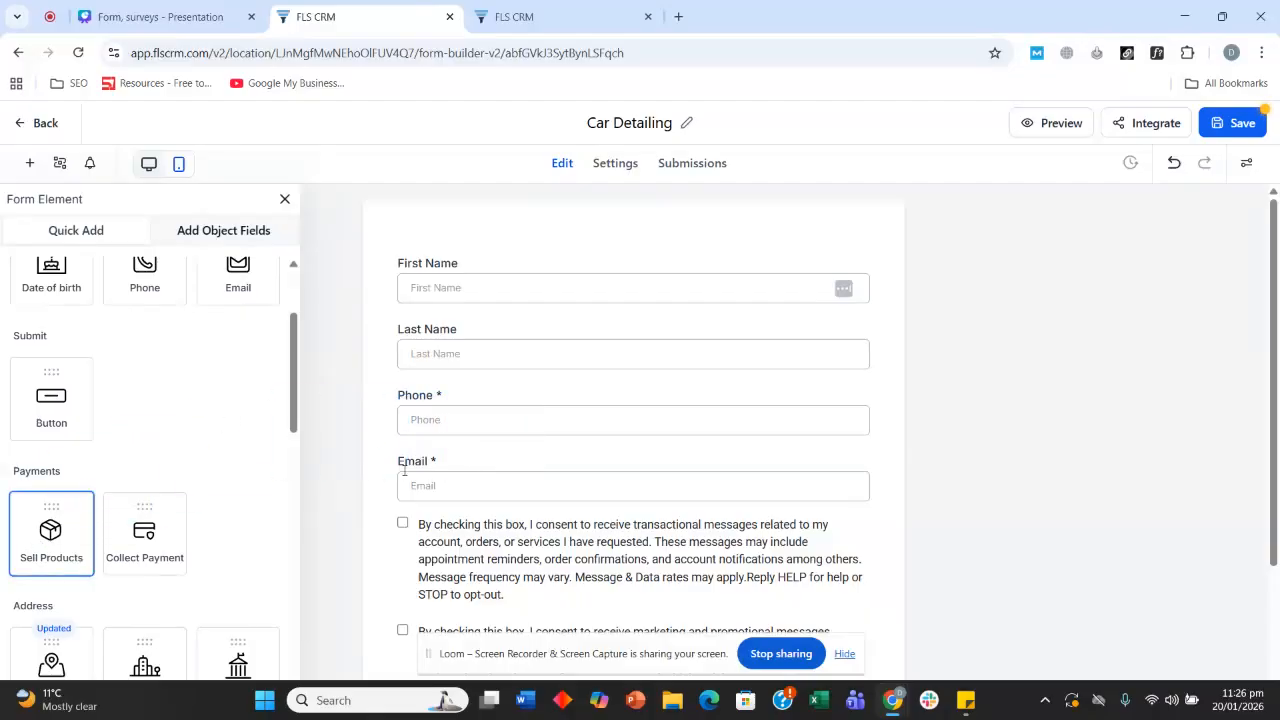
pyautogui.moveTo(51, 560); pyautogui.dragTo(631, 481)
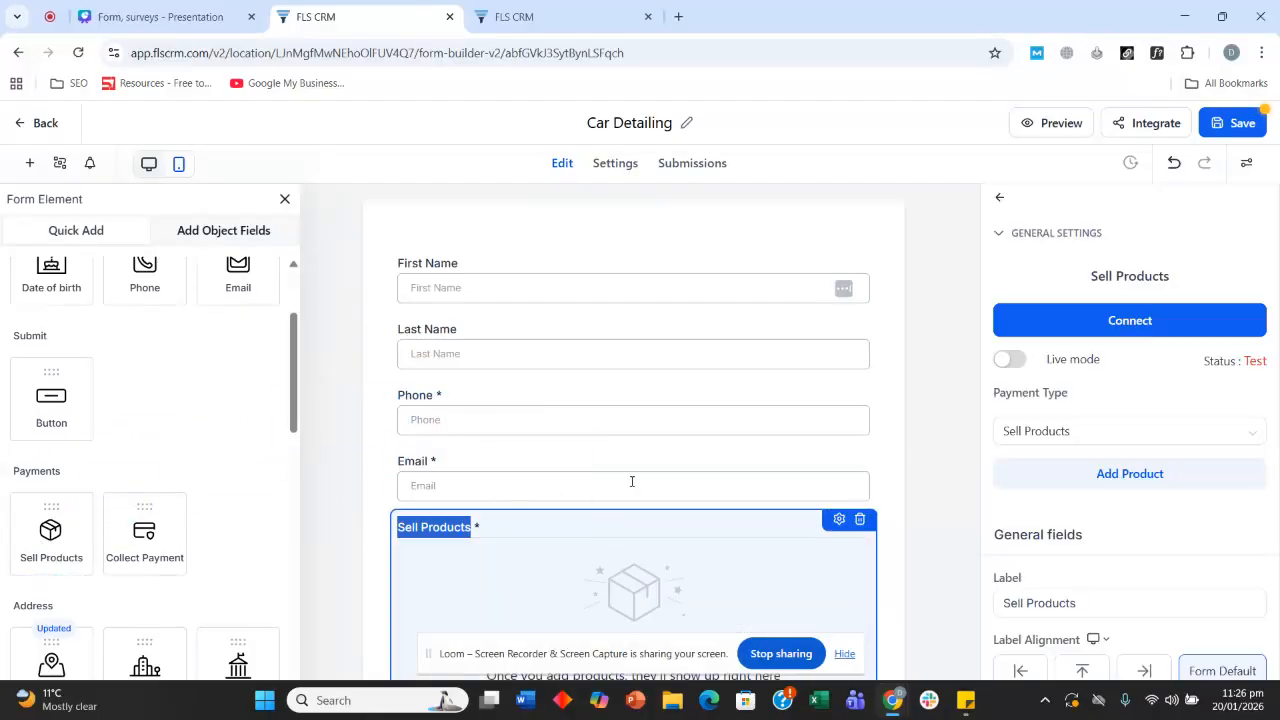
pyautogui.scroll(-5, 560, 338)
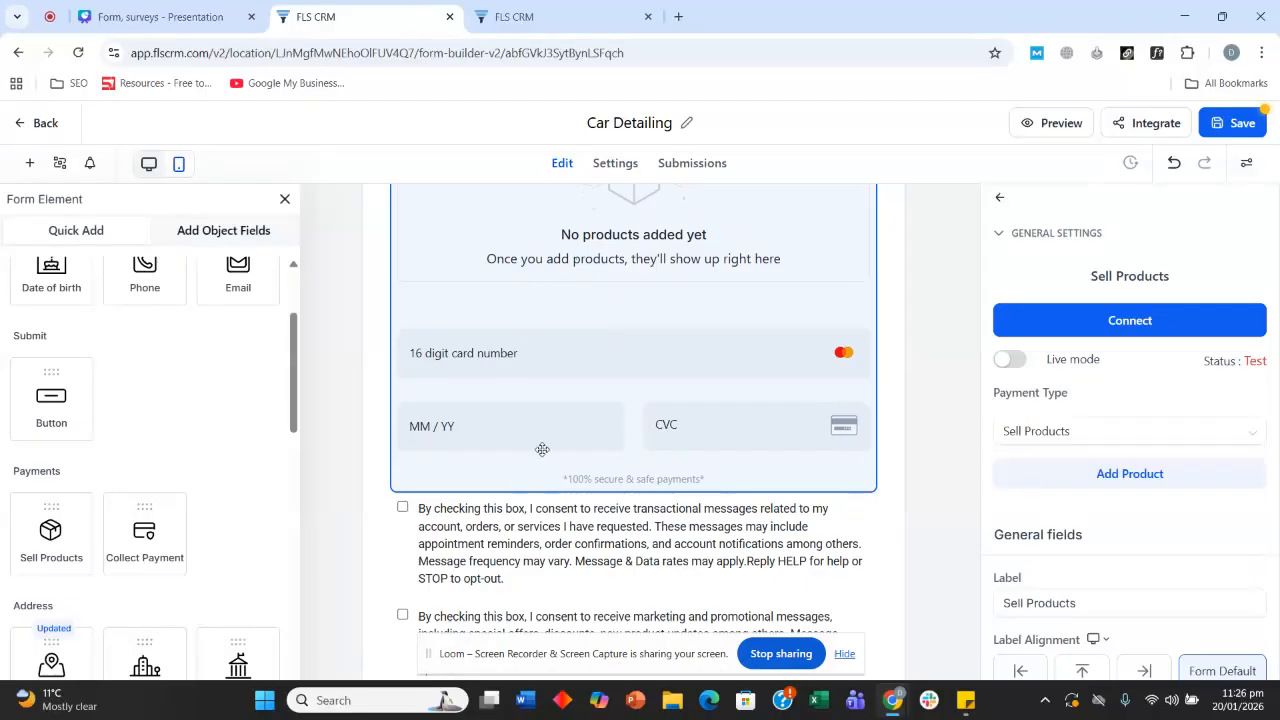
pyautogui.scroll(1, 540, 373)
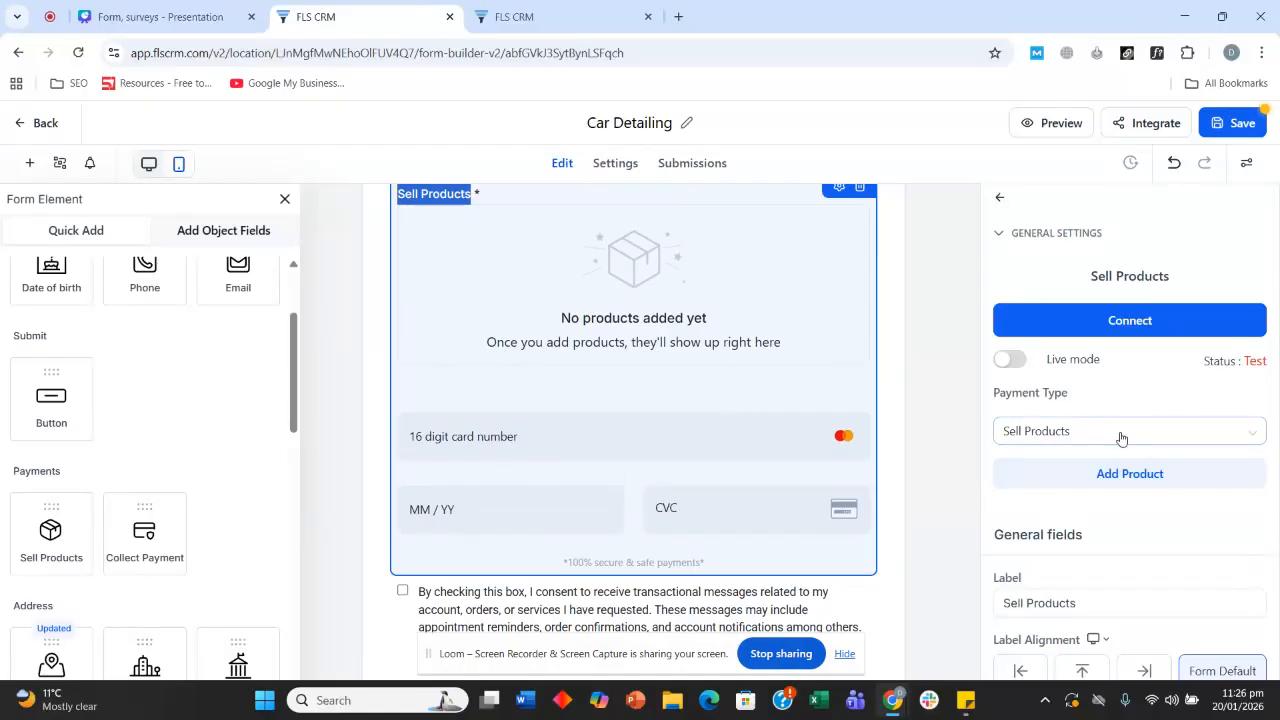
# - Set the Sell Products element's payment type to Collect Payment and delete the element from the form
pyautogui.click(1196, 434)
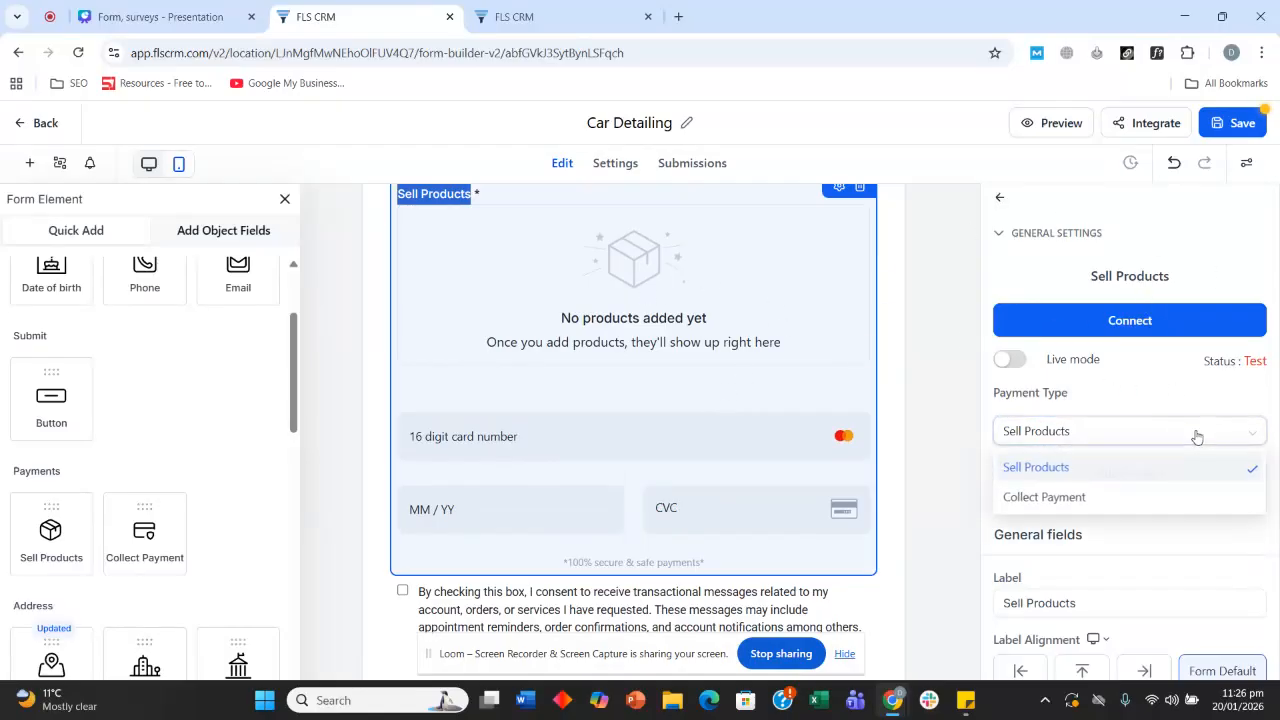
pyautogui.click(1082, 499)
pyautogui.scroll(1, 864, 324)
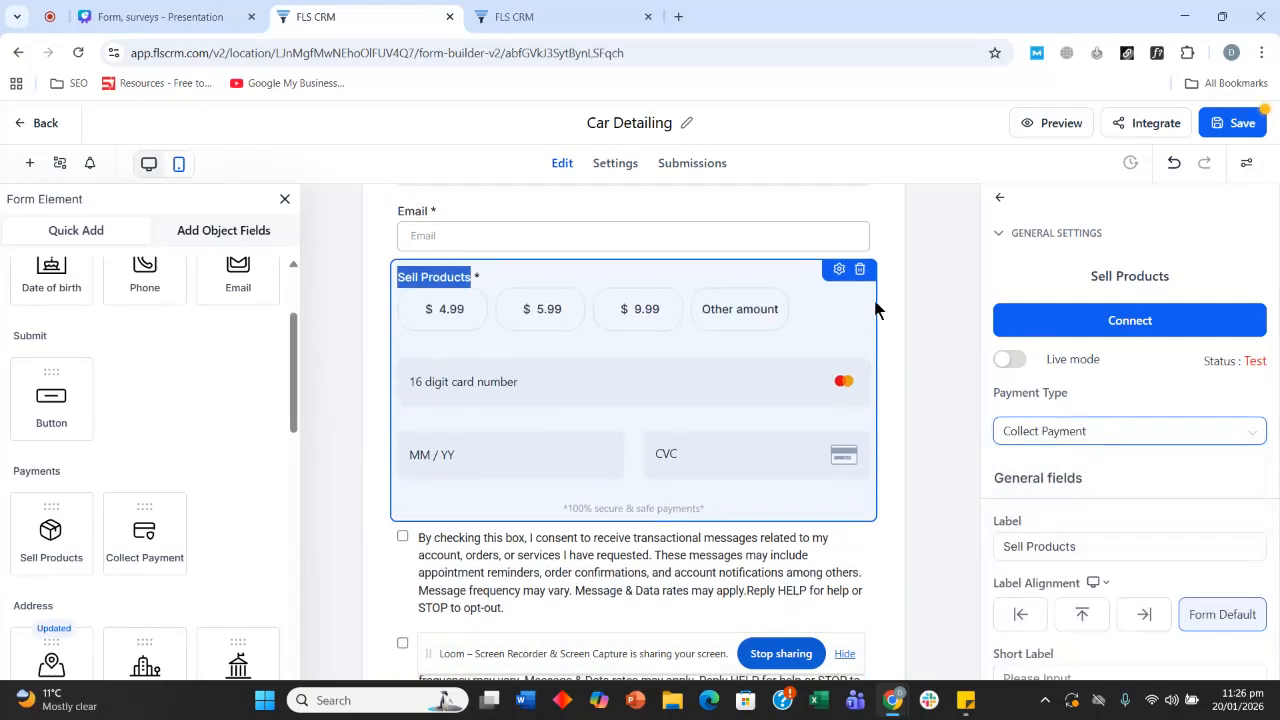
pyautogui.click(860, 270)
pyautogui.scroll(-2, 120, 457)
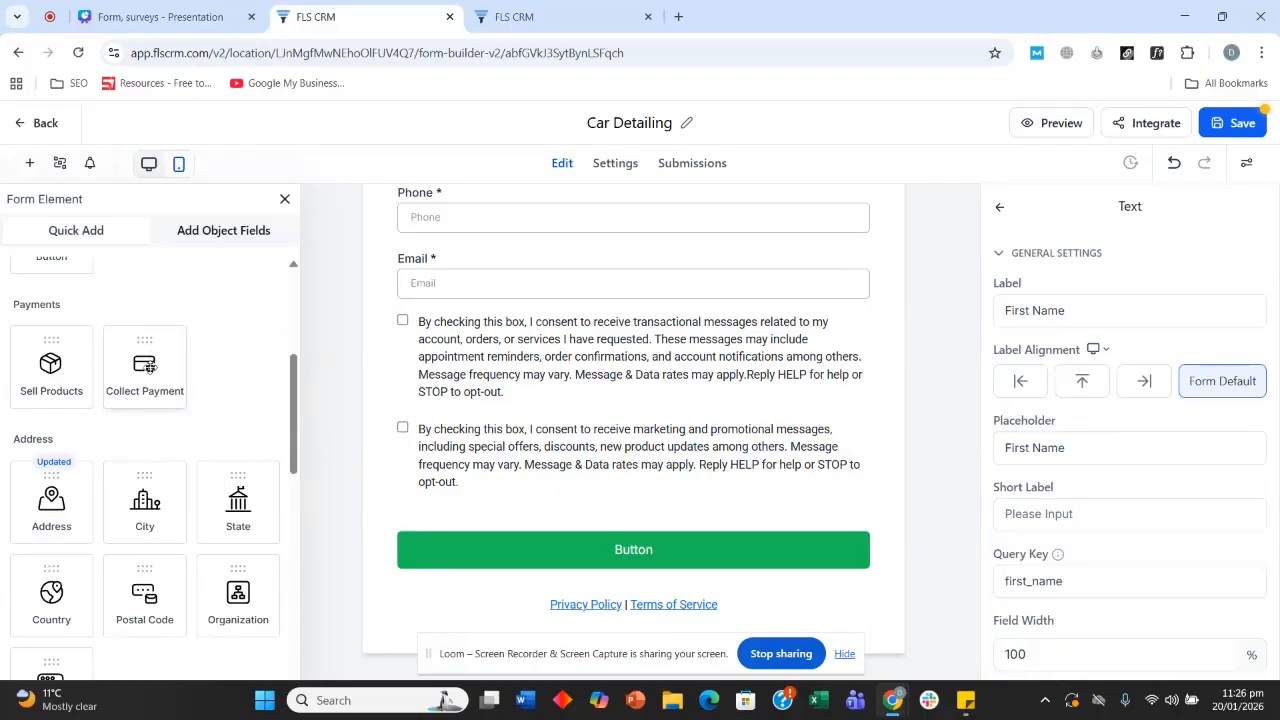
# - Try out a Postal Code field directly below the Email field and delete it from the form
pyautogui.scroll(-1, 150, 367)
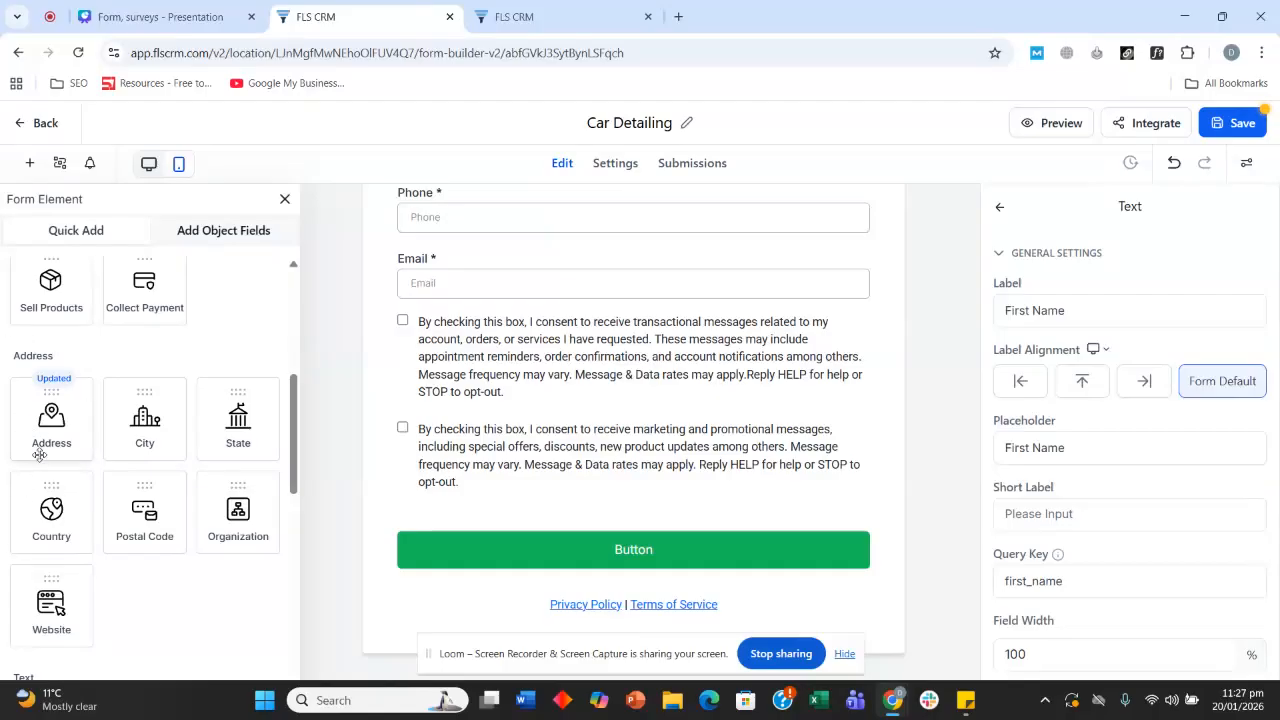
pyautogui.moveTo(144, 510); pyautogui.dragTo(520, 370)
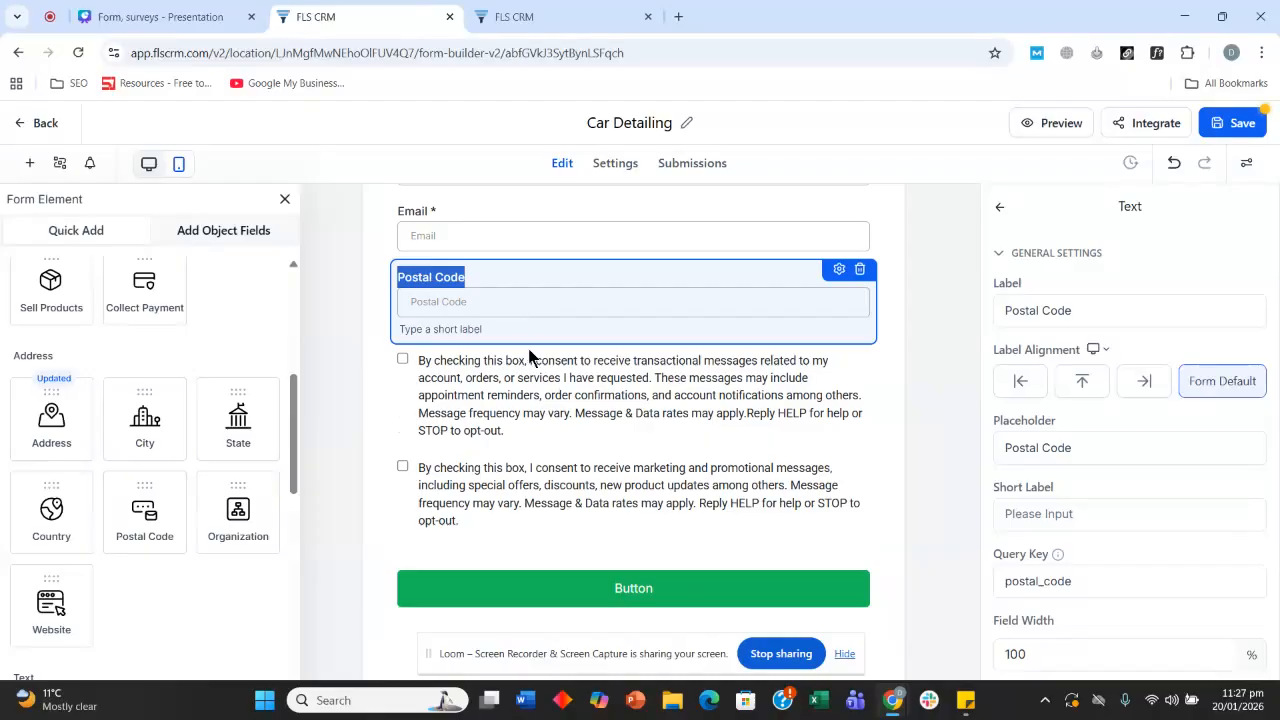
pyautogui.scroll(-2, 193, 428)
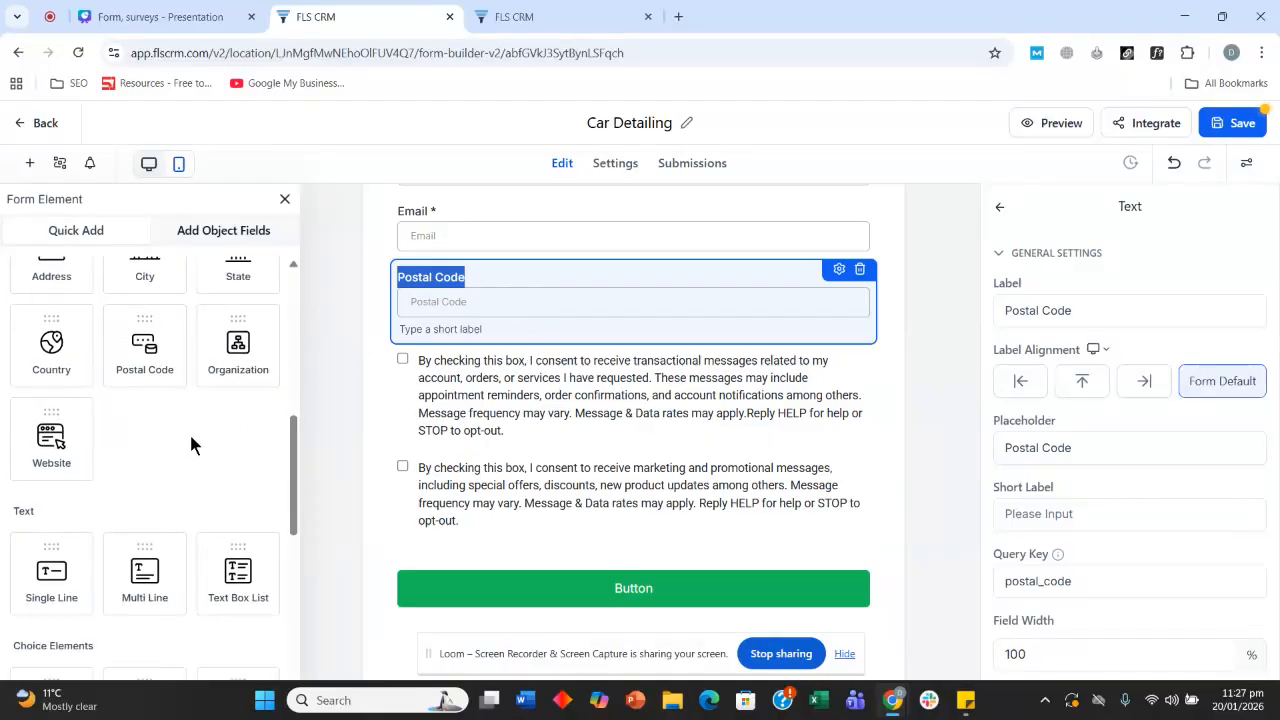
pyautogui.scroll(-1, 498, 297)
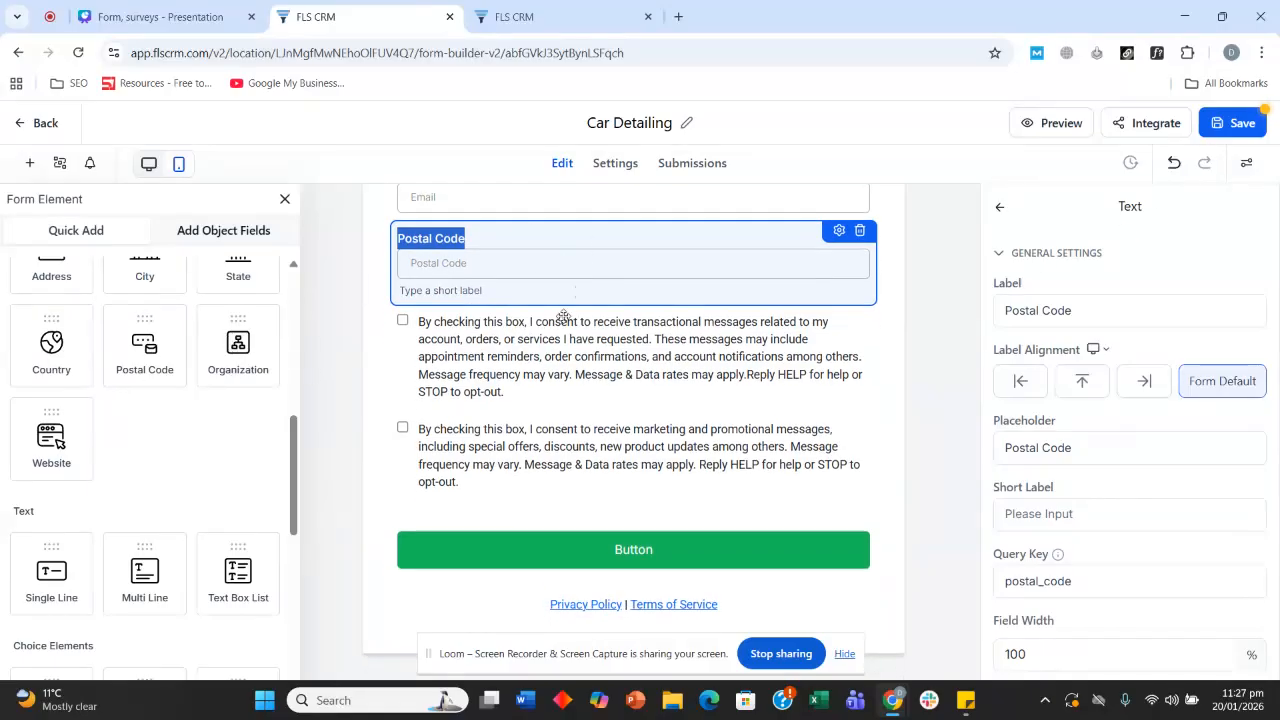
pyautogui.scroll(-2, 123, 422)
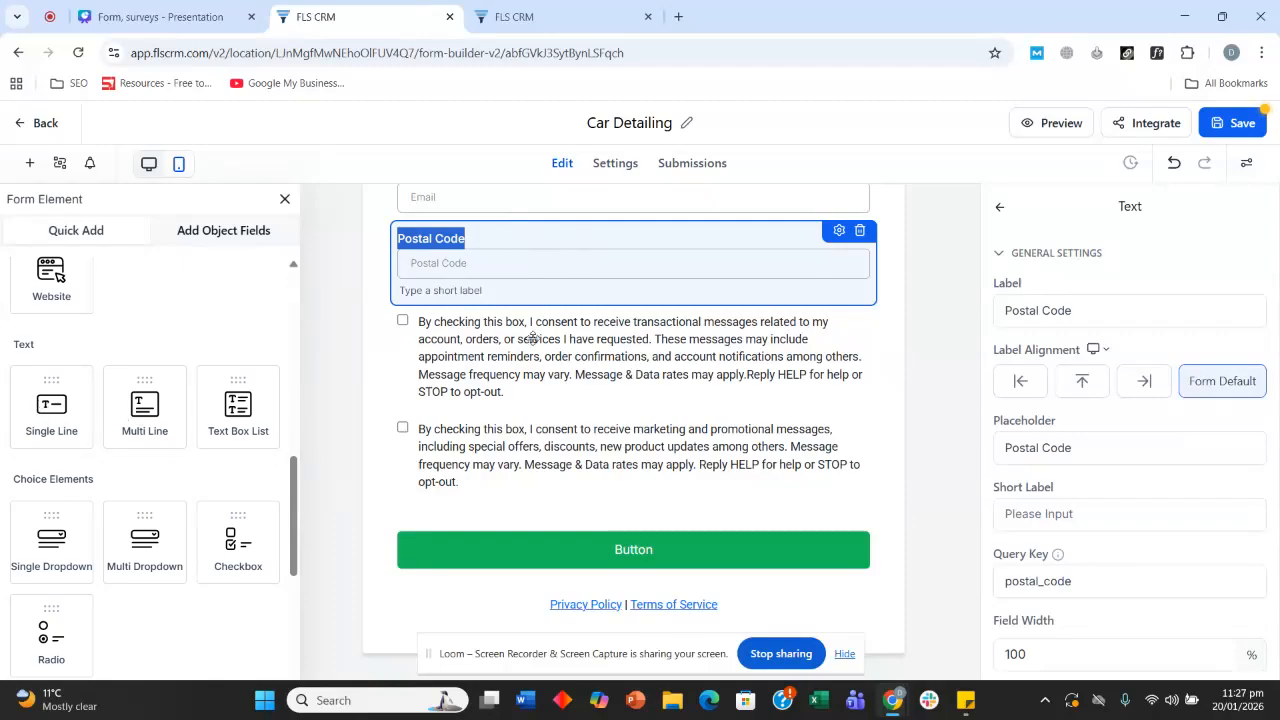
pyautogui.click(861, 231)
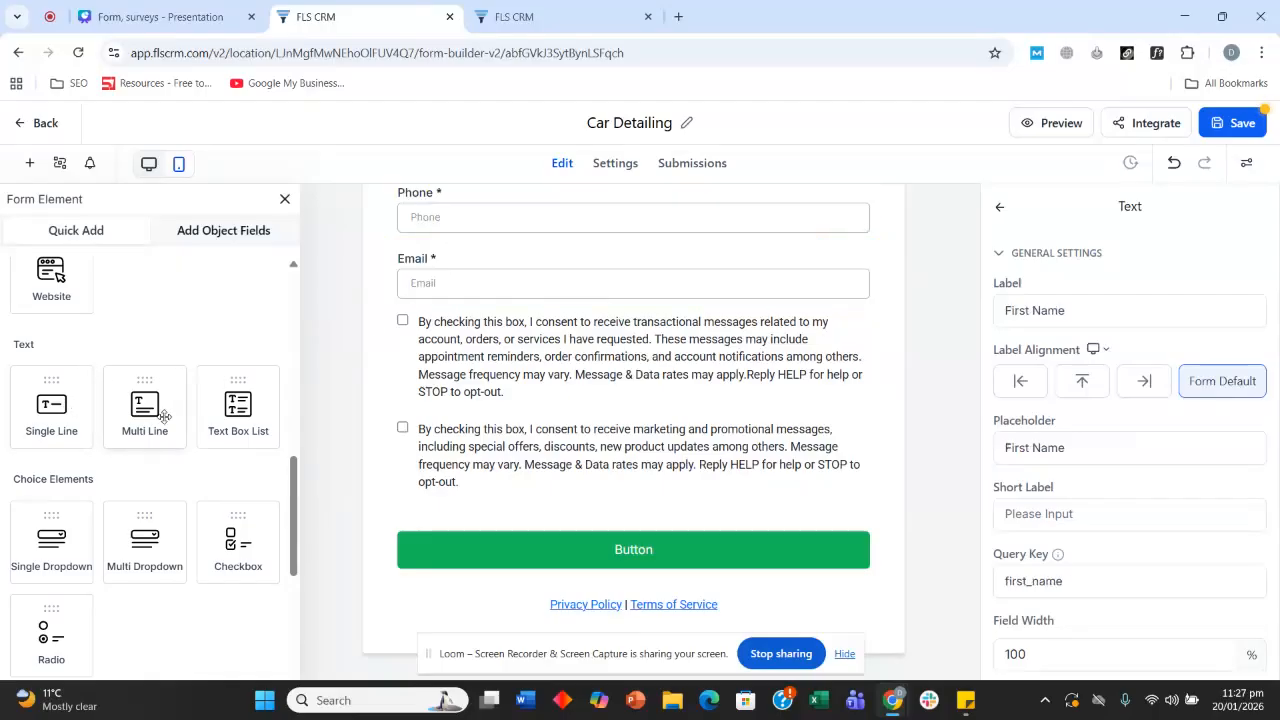
# - Add a Single Line text field below the Email field and label it "Have you used any polish before?"
pyautogui.moveTo(52, 420); pyautogui.dragTo(531, 320)
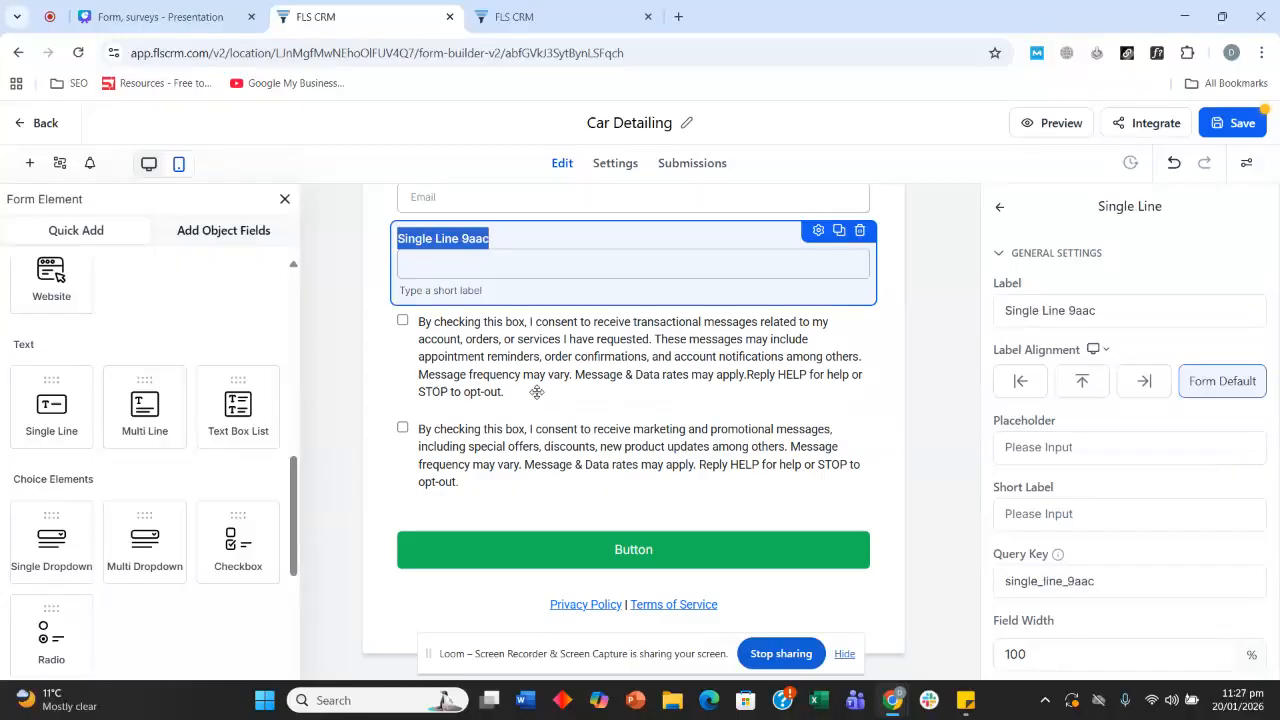
pyautogui.click(495, 242)
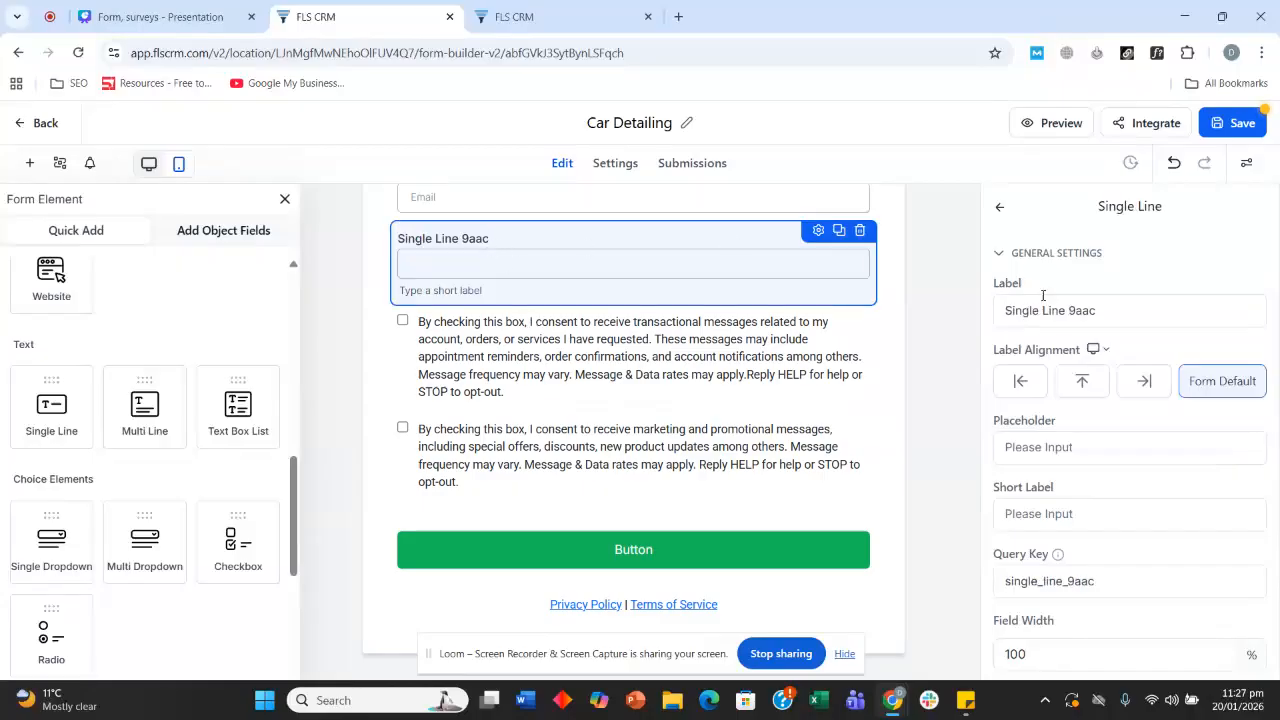
pyautogui.tripleClick(1110, 307)
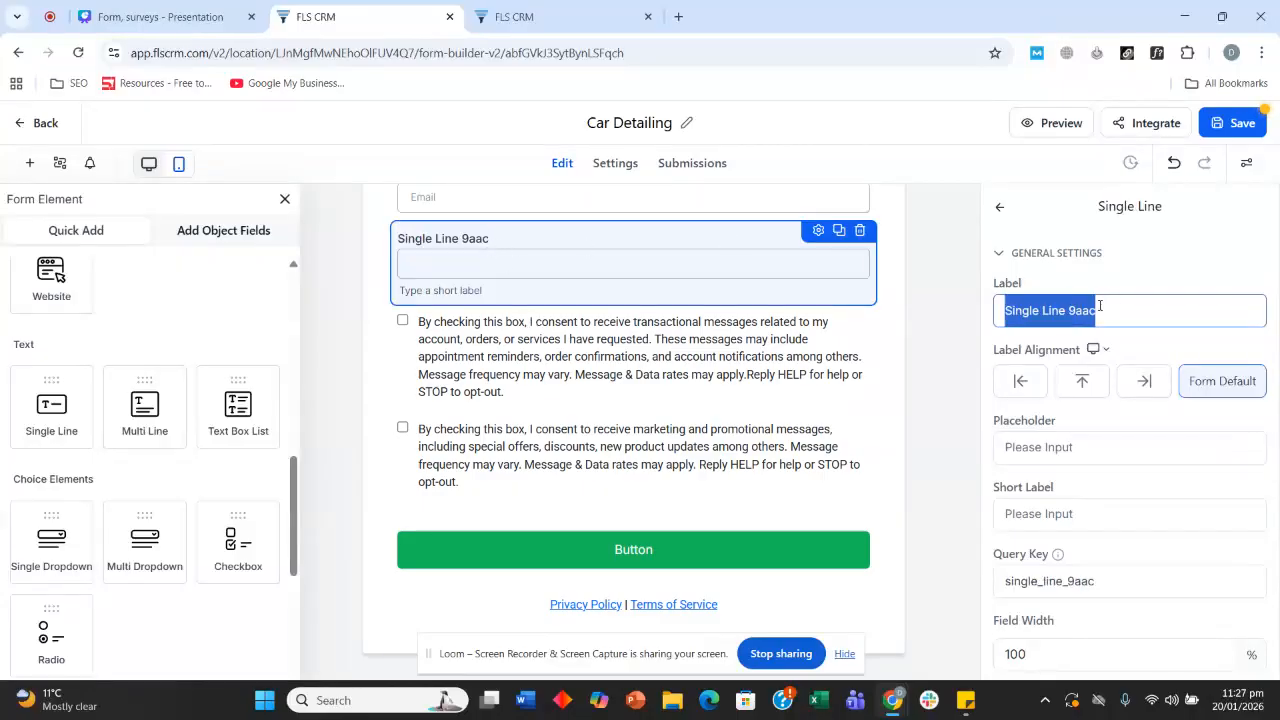
pyautogui.press('BackSpace')
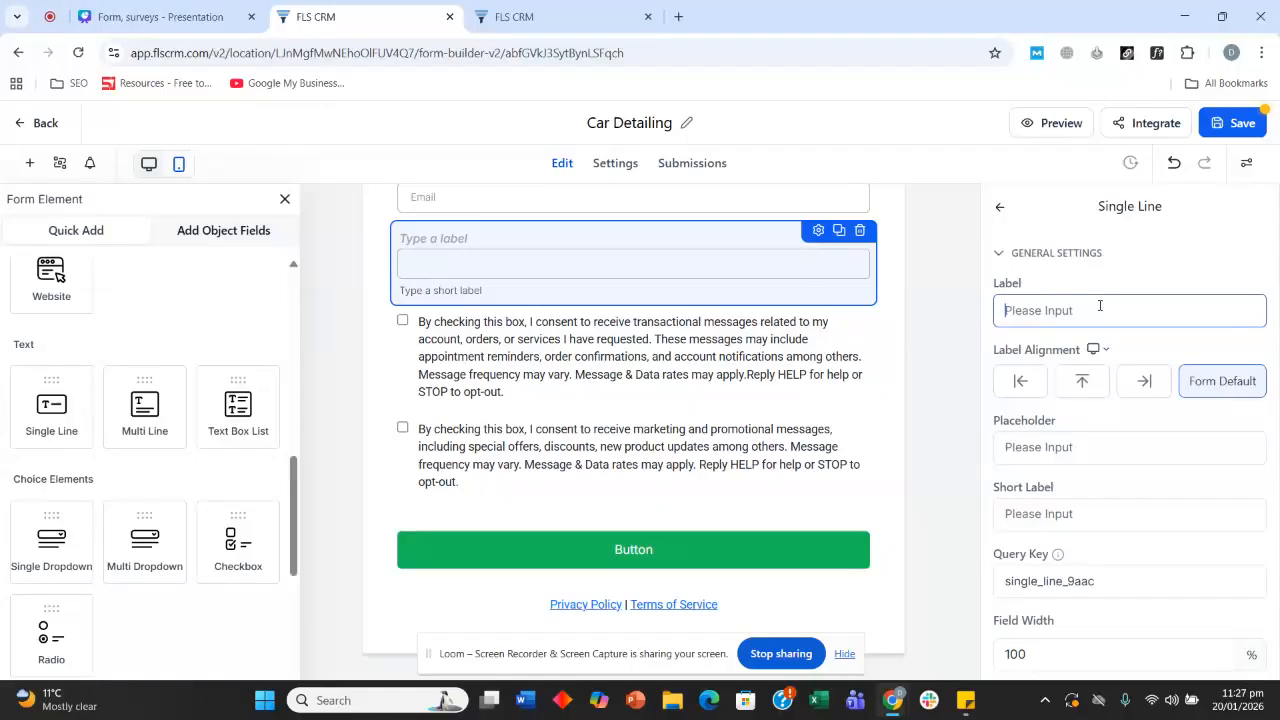
pyautogui.write('Have you ')
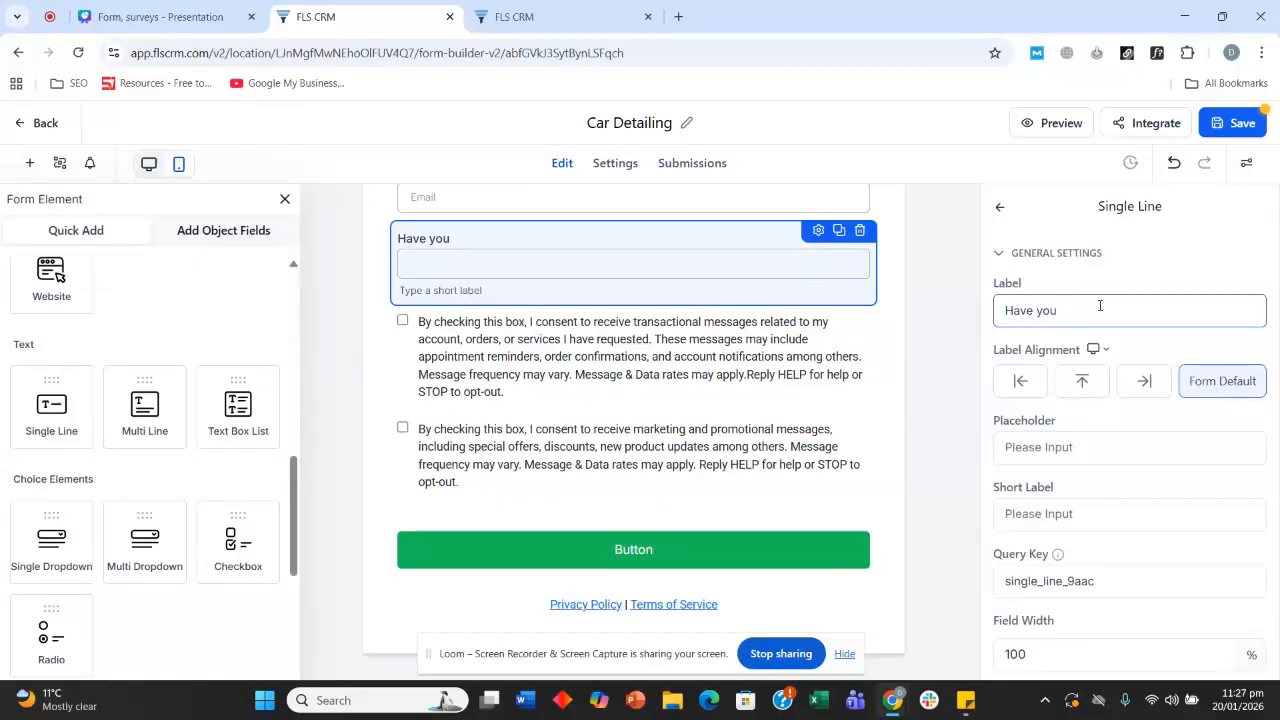
pyautogui.write('used any polish before?')
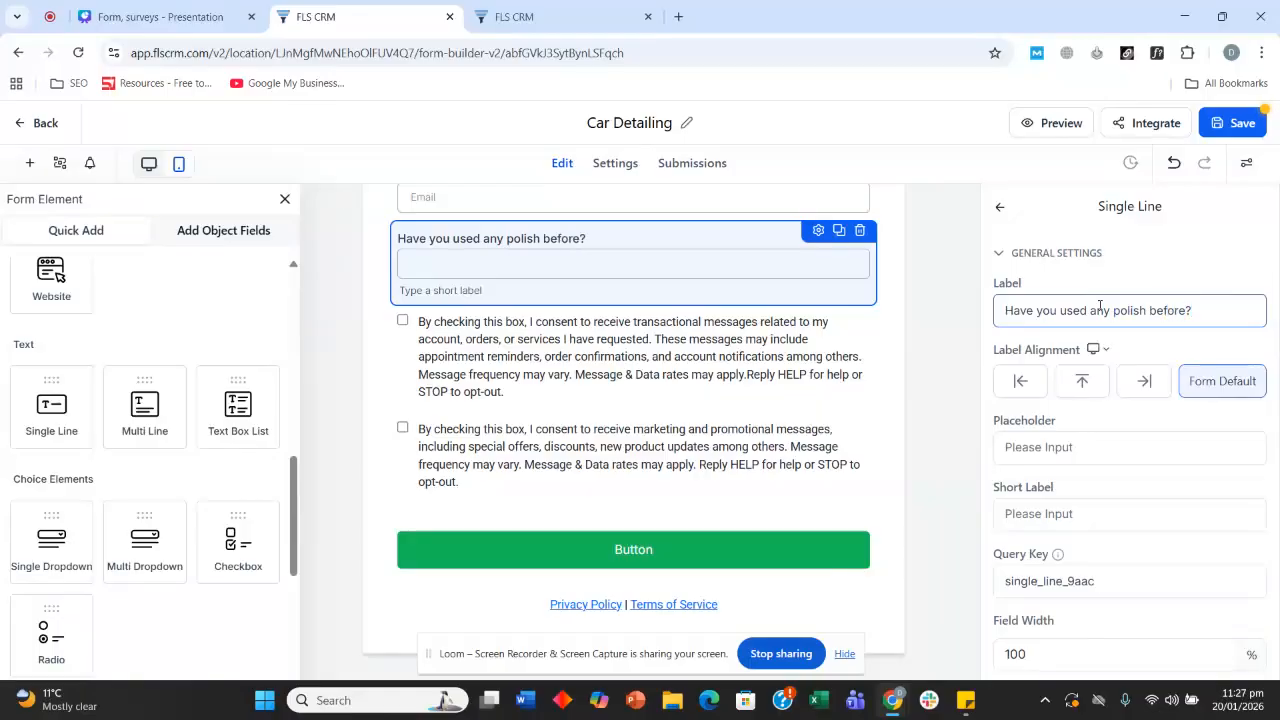
# - Examine the polish question's answer box, label and query key
pyautogui.click(538, 270)
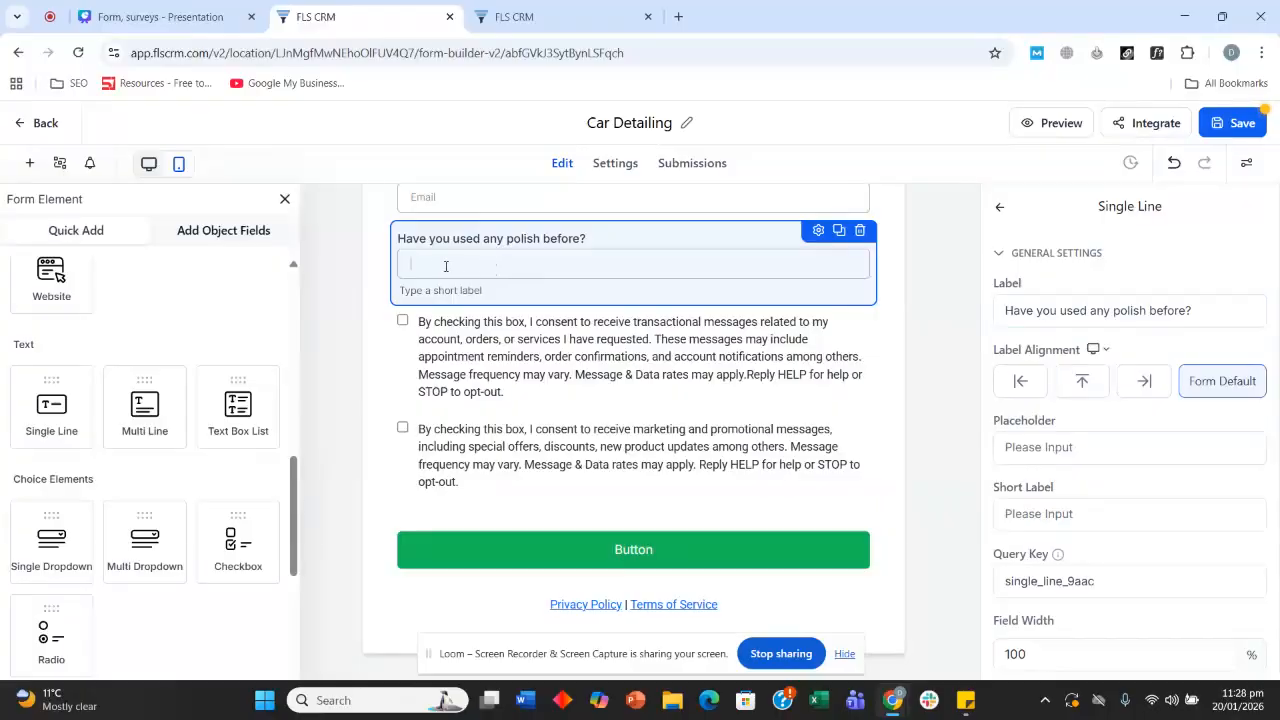
pyautogui.tripleClick(415, 240)
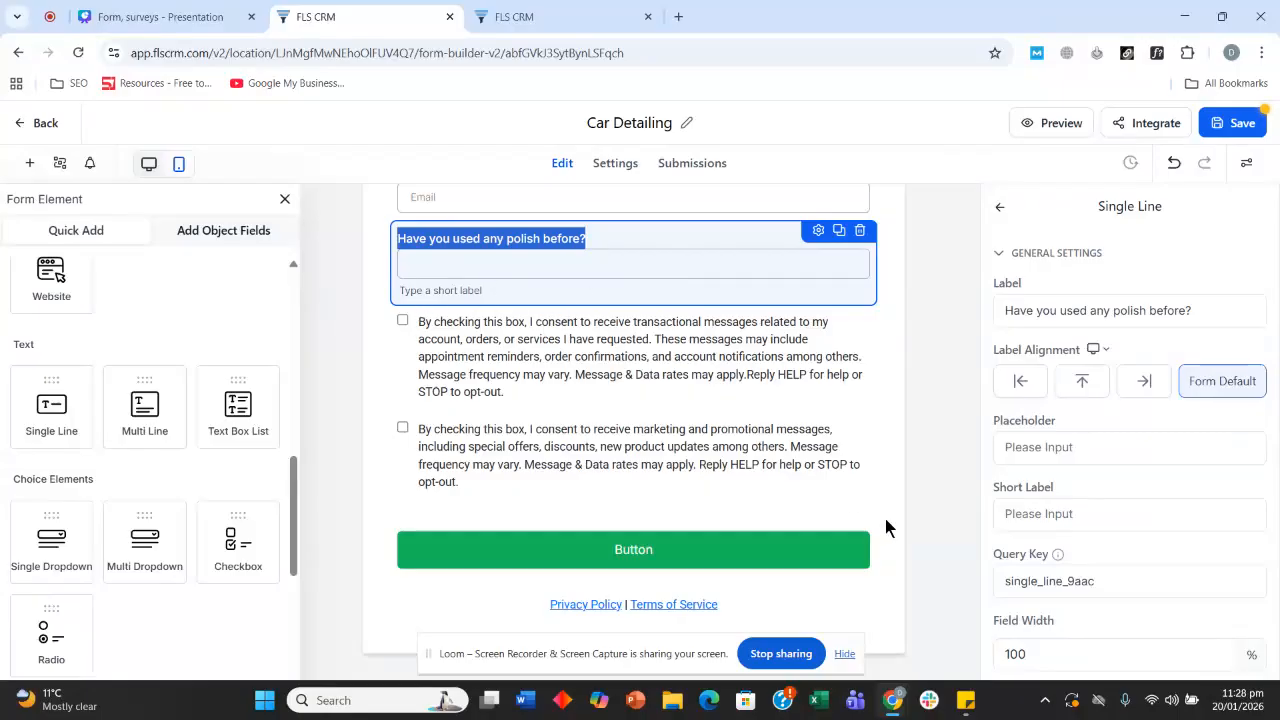
pyautogui.doubleClick(1175, 594)
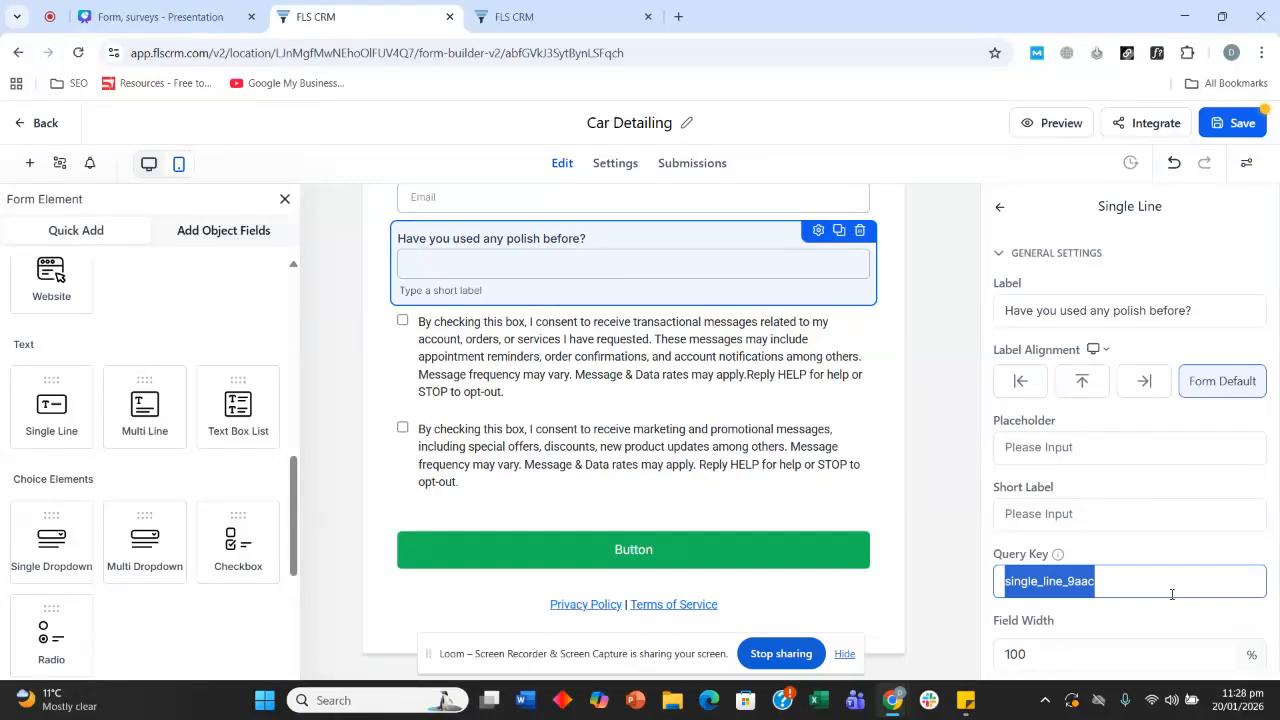
pyautogui.click(1172, 594)
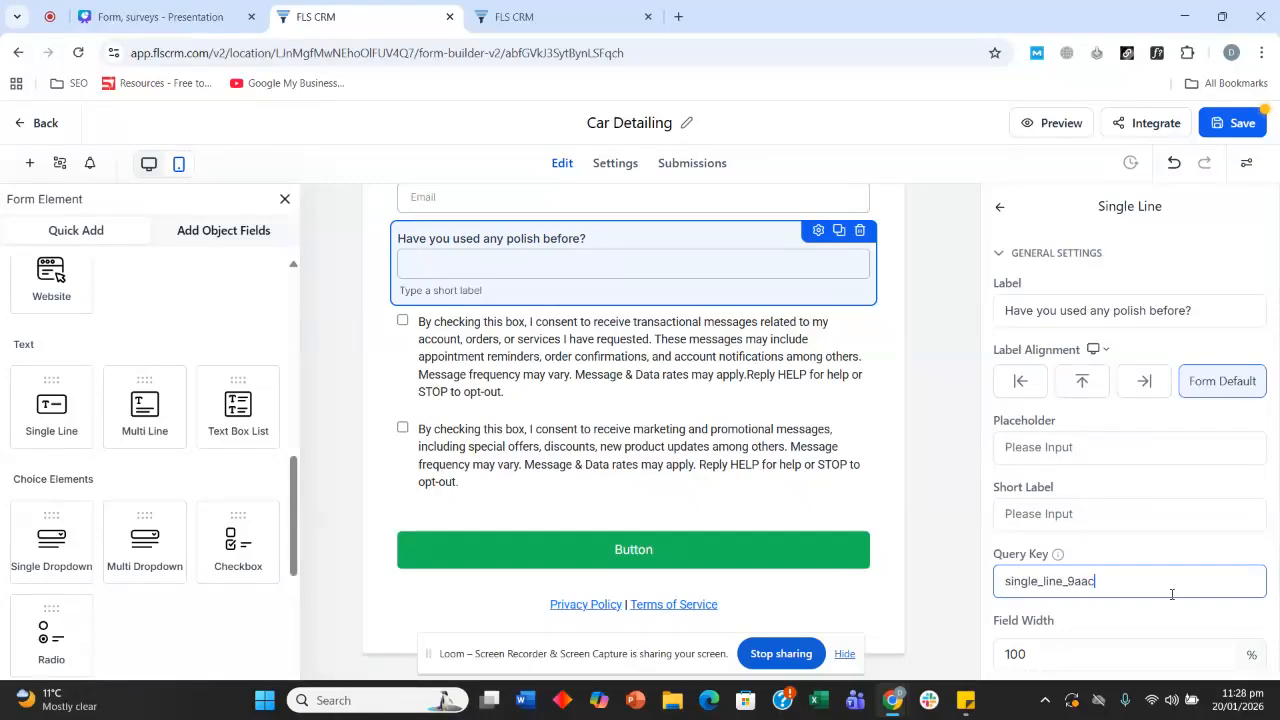
pyautogui.tripleClick(557, 240)
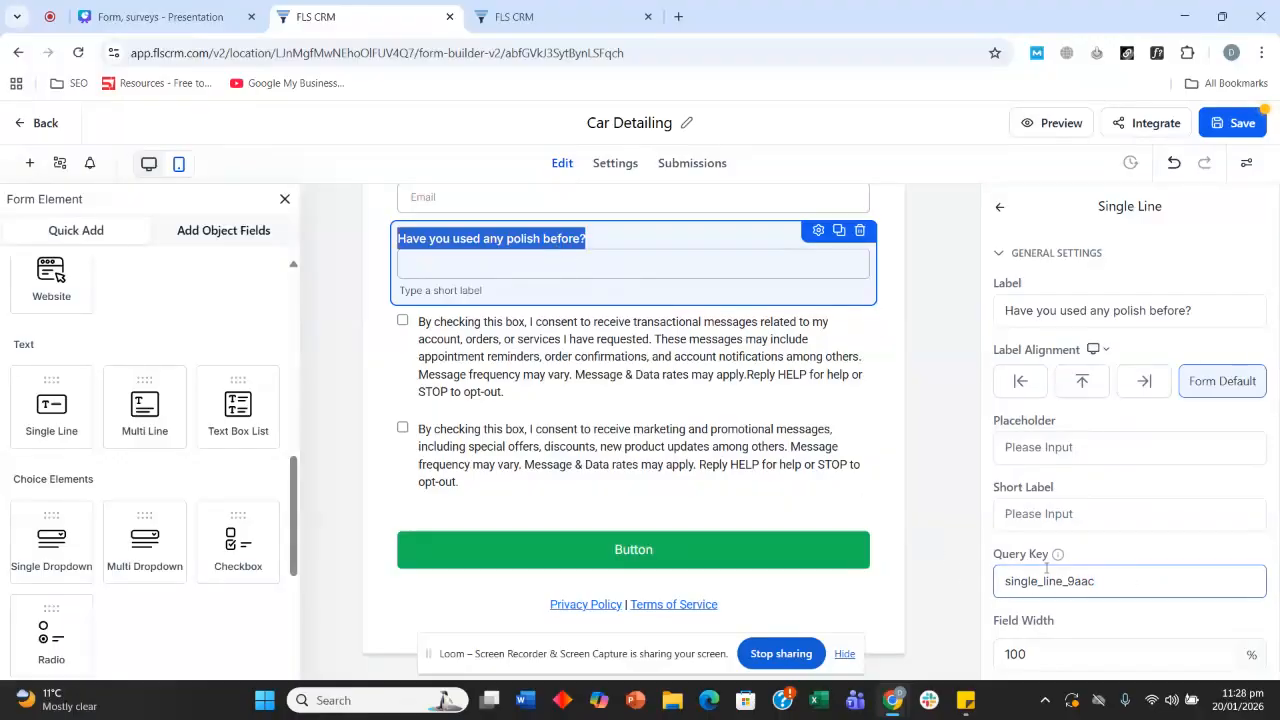
pyautogui.click(1110, 587)
pyautogui.doubleClick(1112, 584)
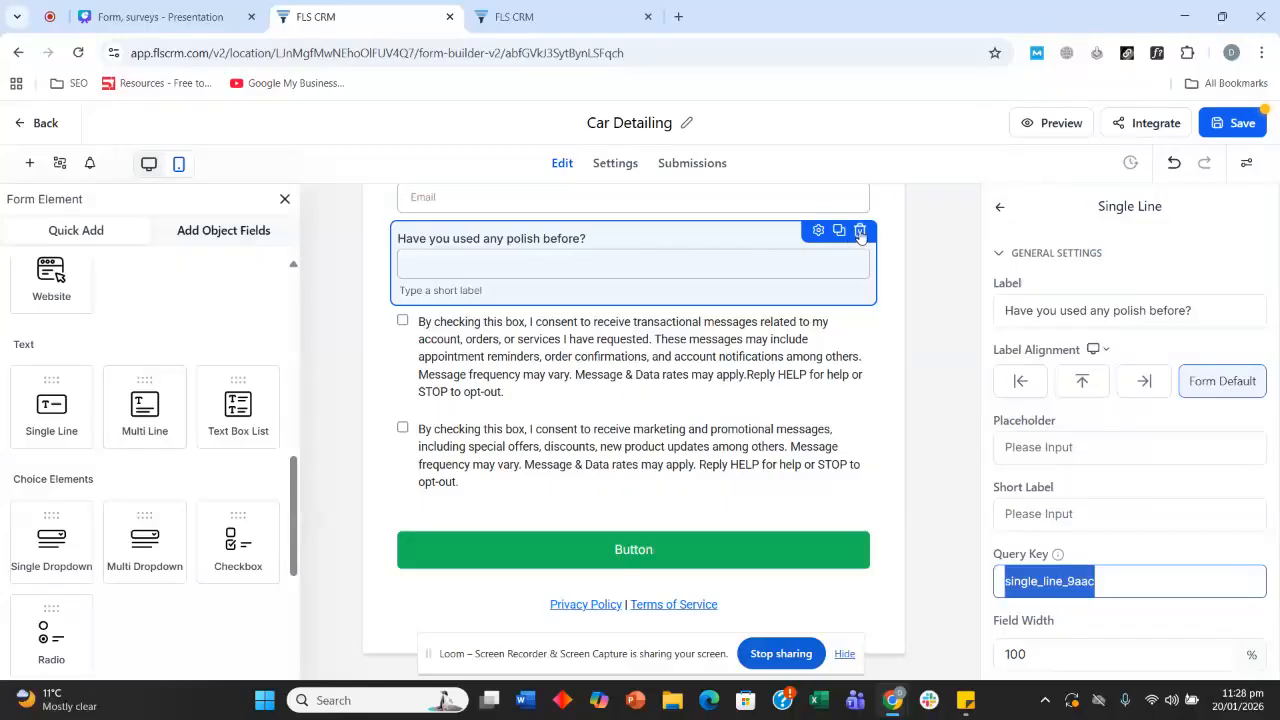
# - Add a Score element between the Email field and the polish question and open its calculation settings
pyautogui.scroll(-1, 182, 410)
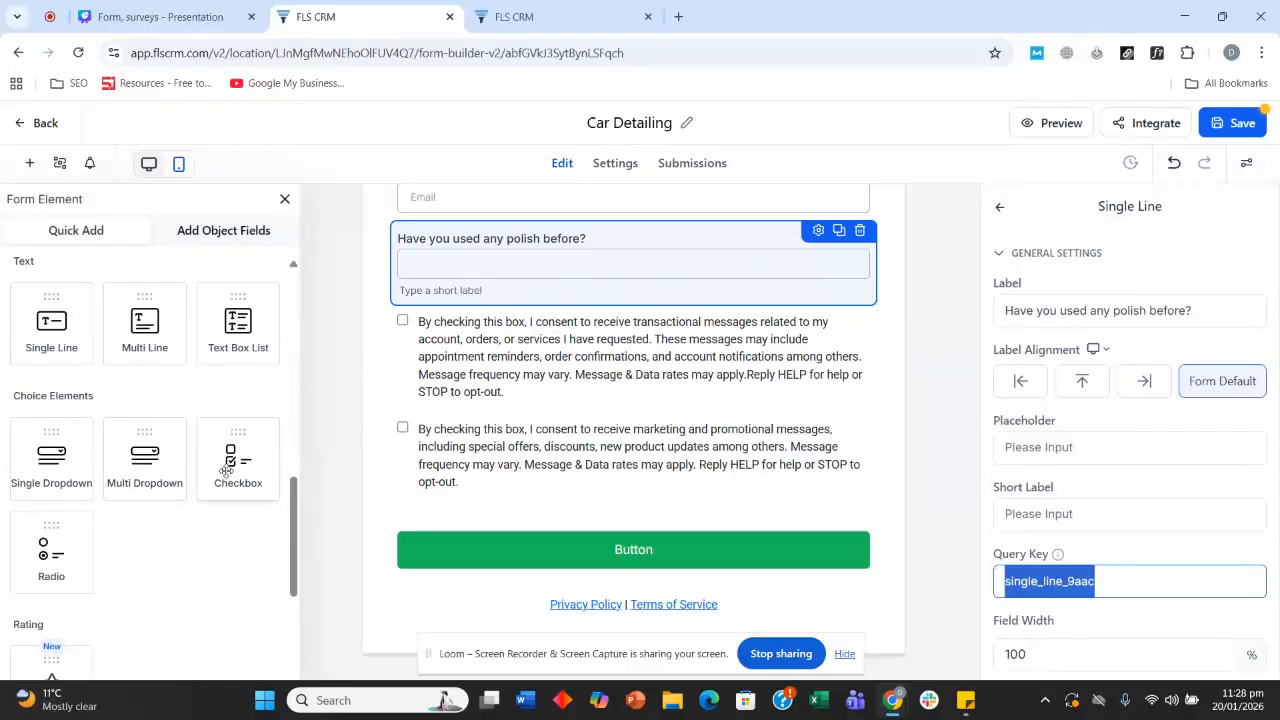
pyautogui.scroll(-3, 120, 352)
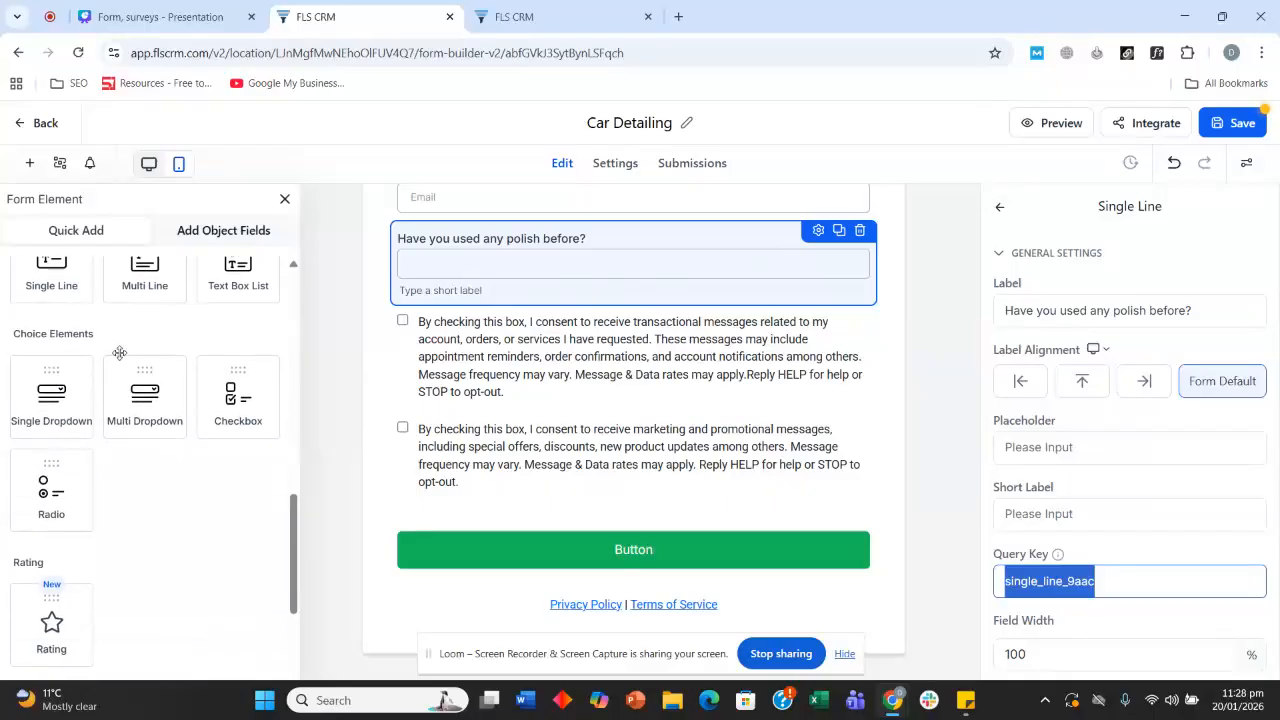
pyautogui.scroll(-1, 118, 358)
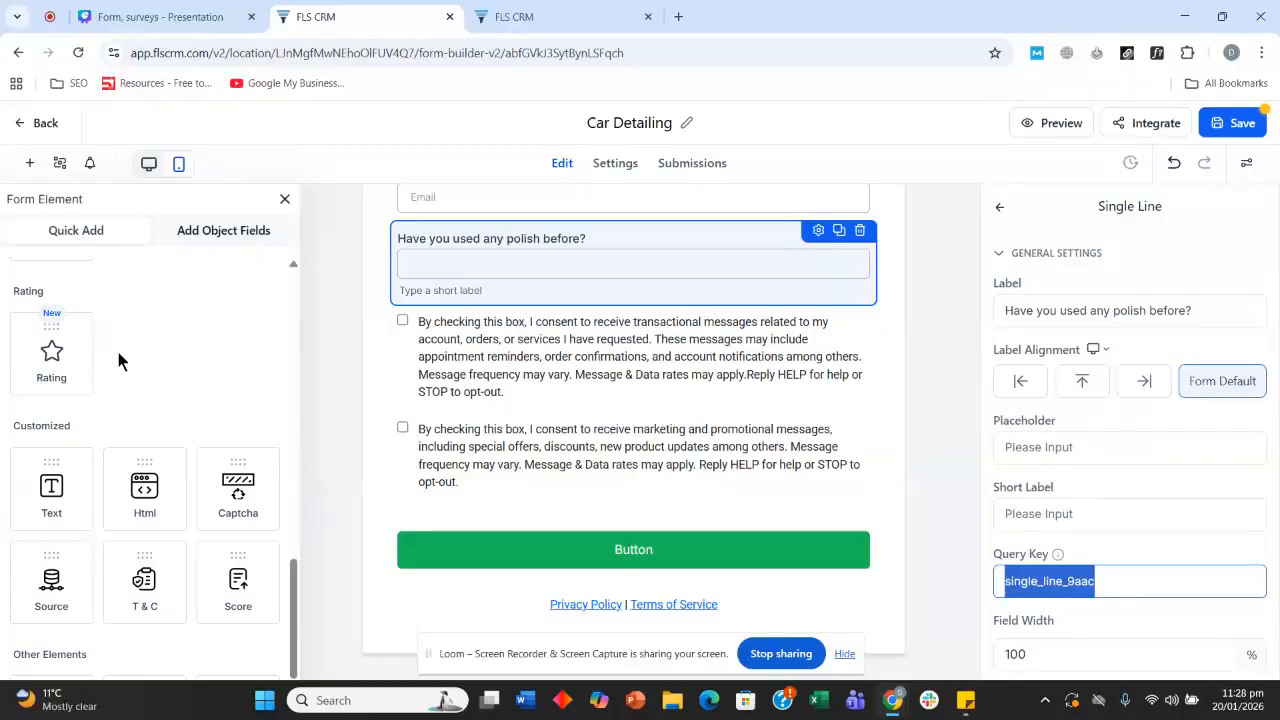
pyautogui.scroll(-2, 158, 332)
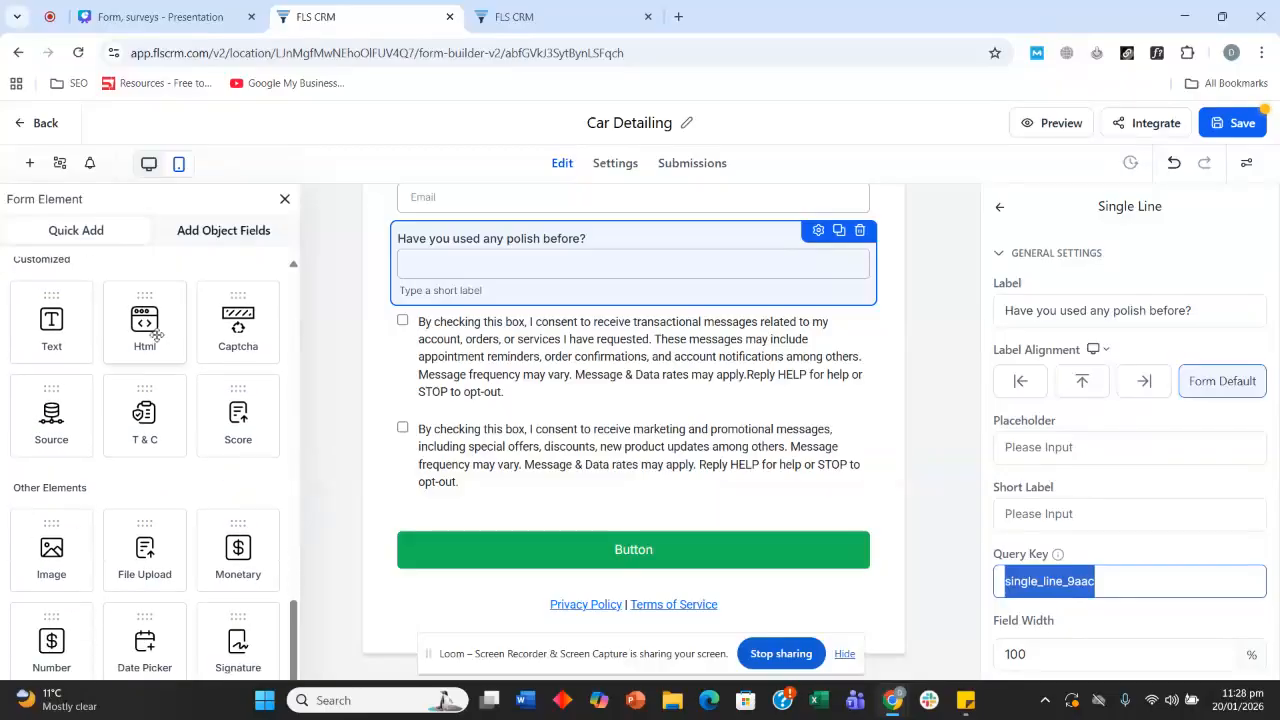
pyautogui.scroll(1, 51, 342)
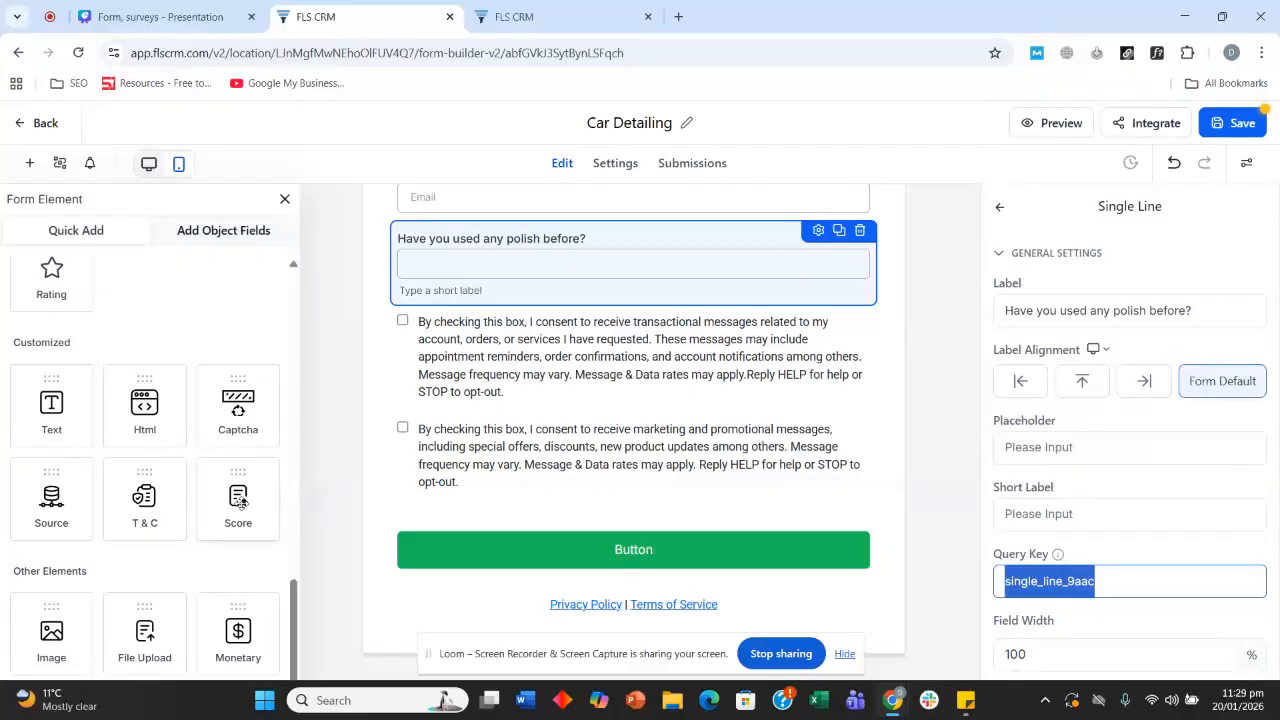
pyautogui.moveTo(249, 515); pyautogui.dragTo(500, 322)
pyautogui.click(489, 274)
pyautogui.scroll(-3, 1189, 387)
pyautogui.scroll(3, 1187, 388)
pyautogui.click(1193, 255)
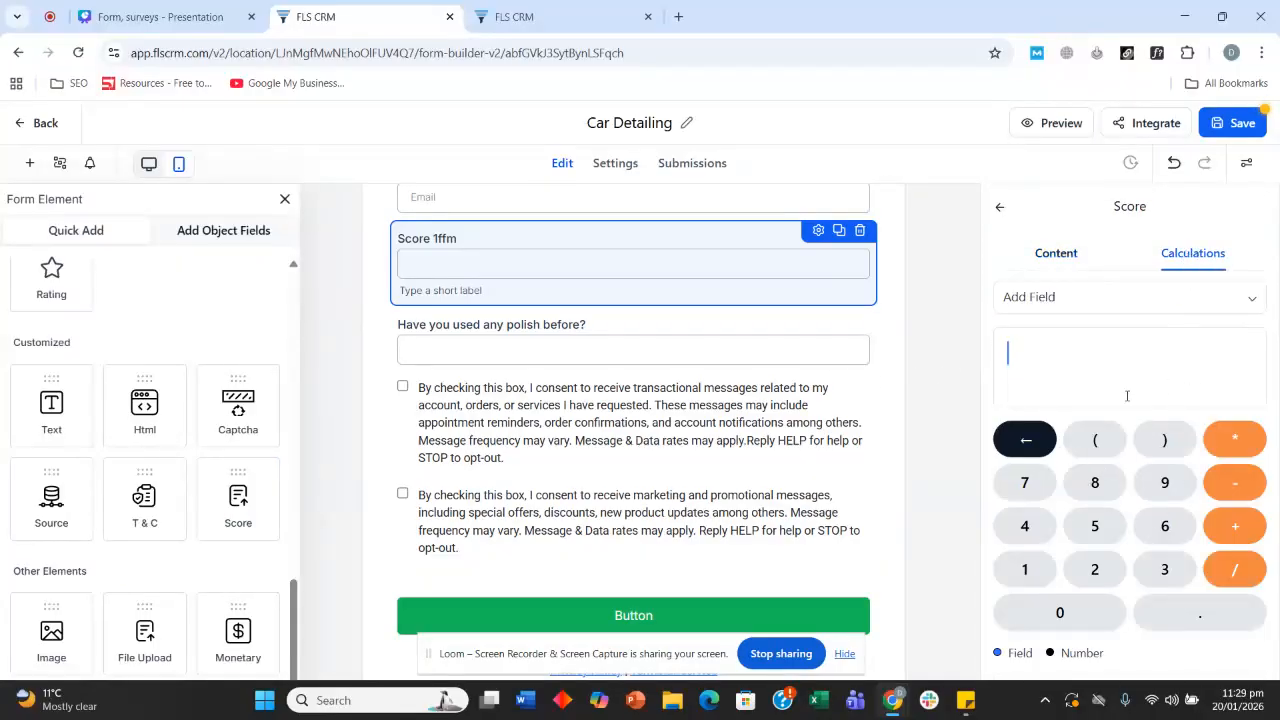
# - Review the form's fields above the Score element and delete the Score element
pyautogui.scroll(3, 566, 349)
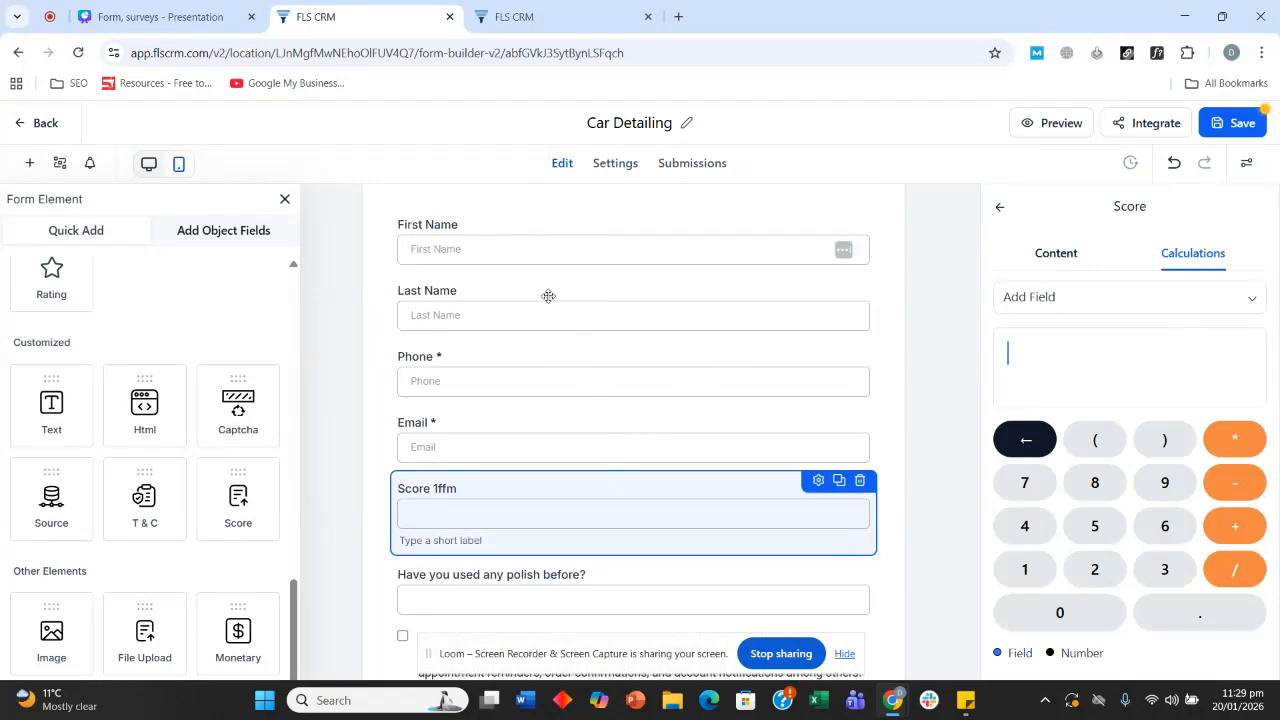
pyautogui.scroll(-2, 620, 300)
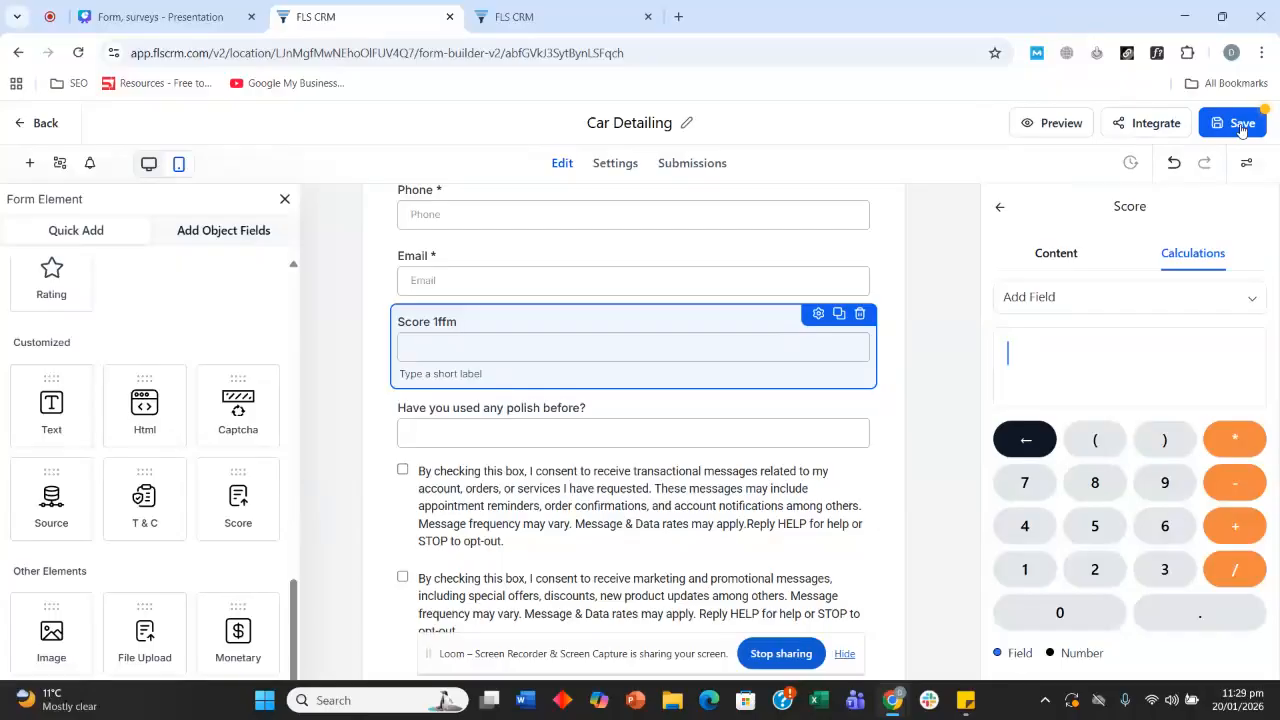
pyautogui.click(859, 313)
# - Try out a Signature element between the marketing consent checkbox and the submit button and delete it
pyautogui.scroll(-1, 50, 405)
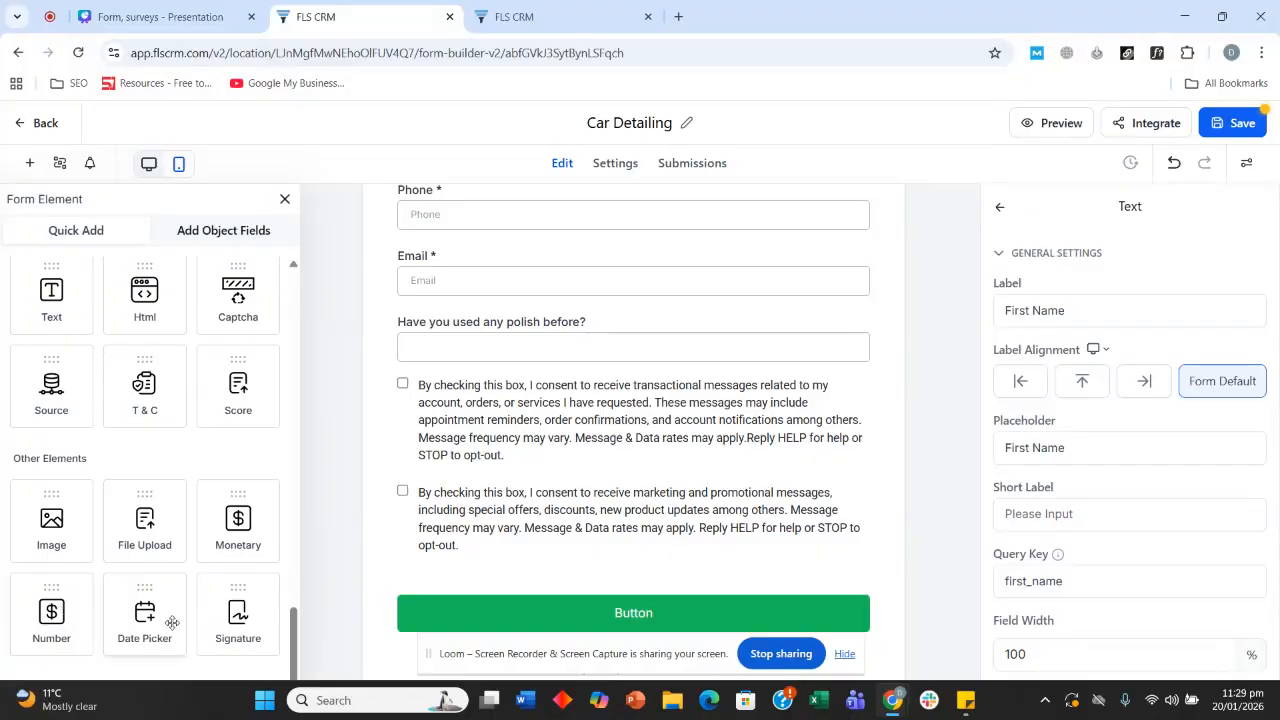
pyautogui.moveTo(245, 620)
pyautogui.mouseDown()
pyautogui.moveTo(514, 480)
pyautogui.moveTo(487, 532)
pyautogui.mouseUp()
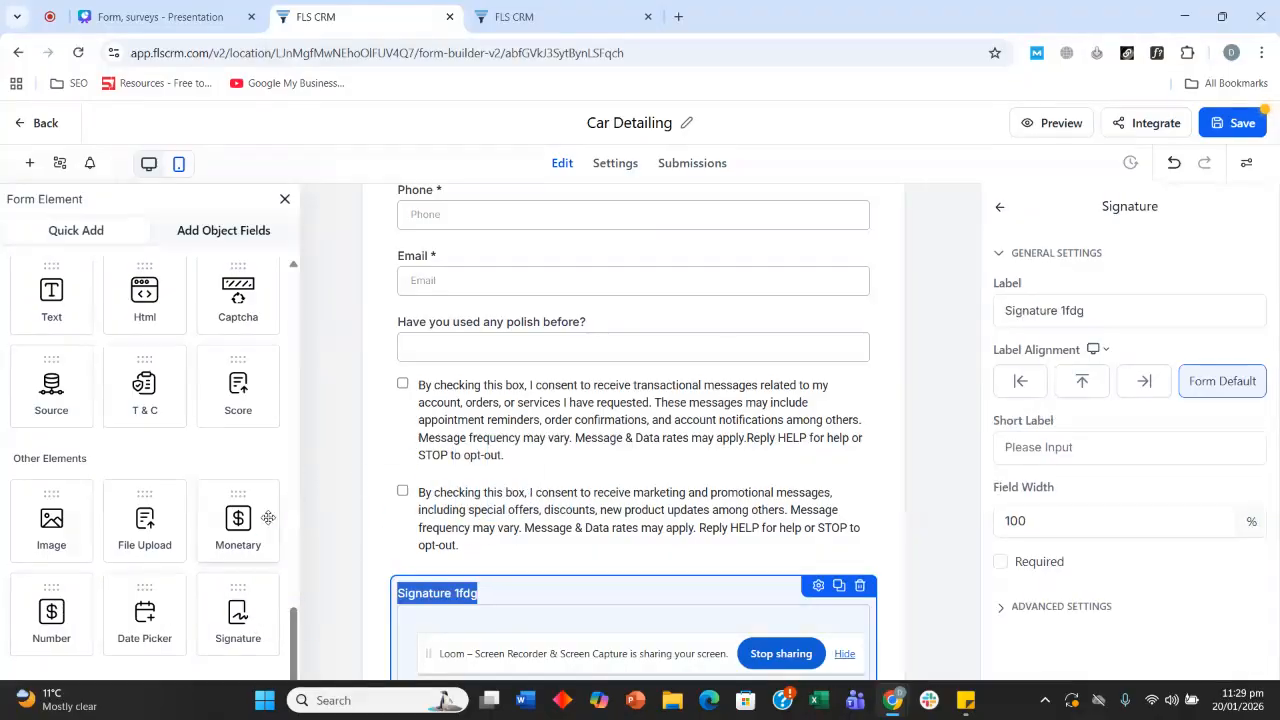
pyautogui.scroll(-3, 500, 580)
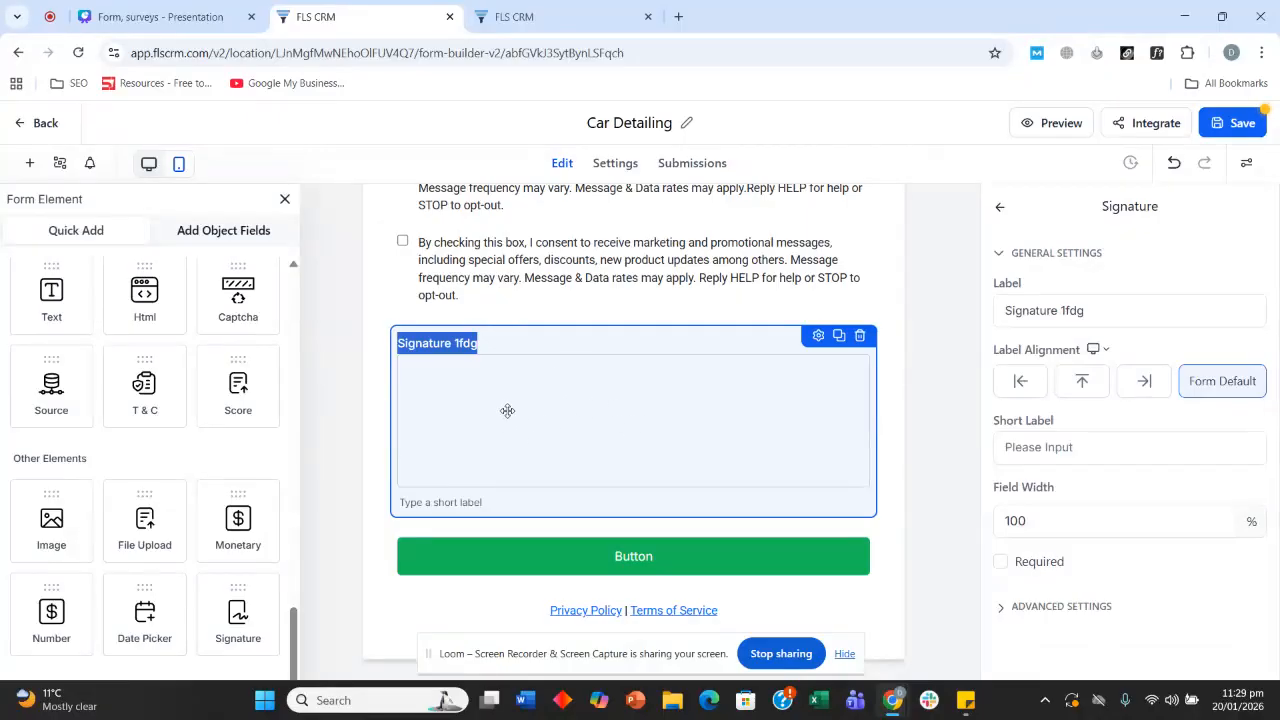
pyautogui.click(859, 336)
# - Hide the form element list and select the First Name field on the form
pyautogui.scroll(15, 140, 450)
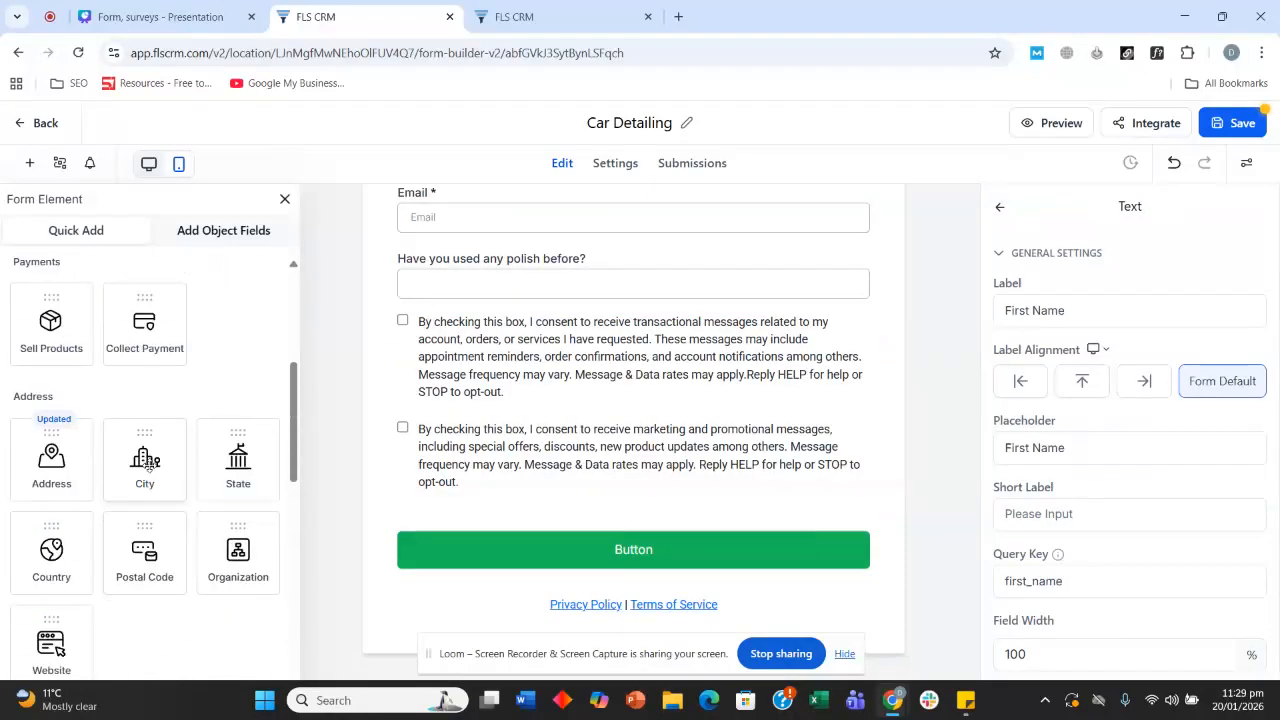
pyautogui.click(286, 198)
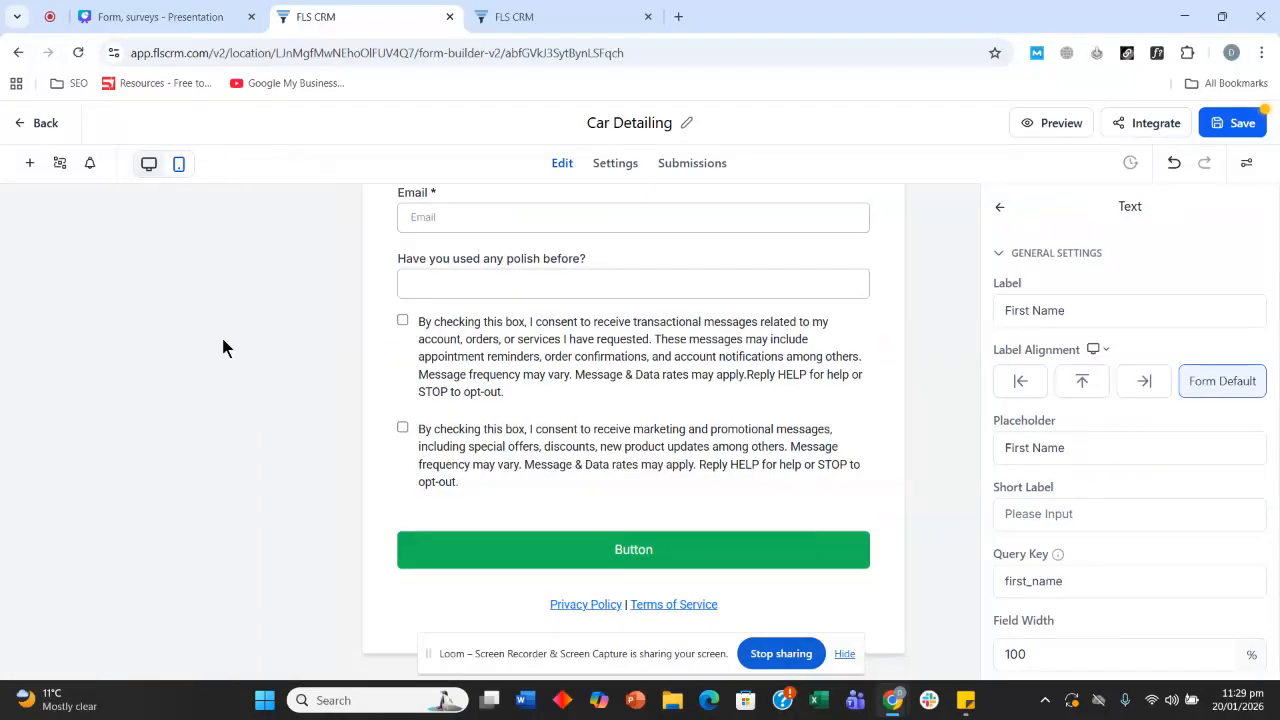
pyautogui.scroll(3, 417, 380)
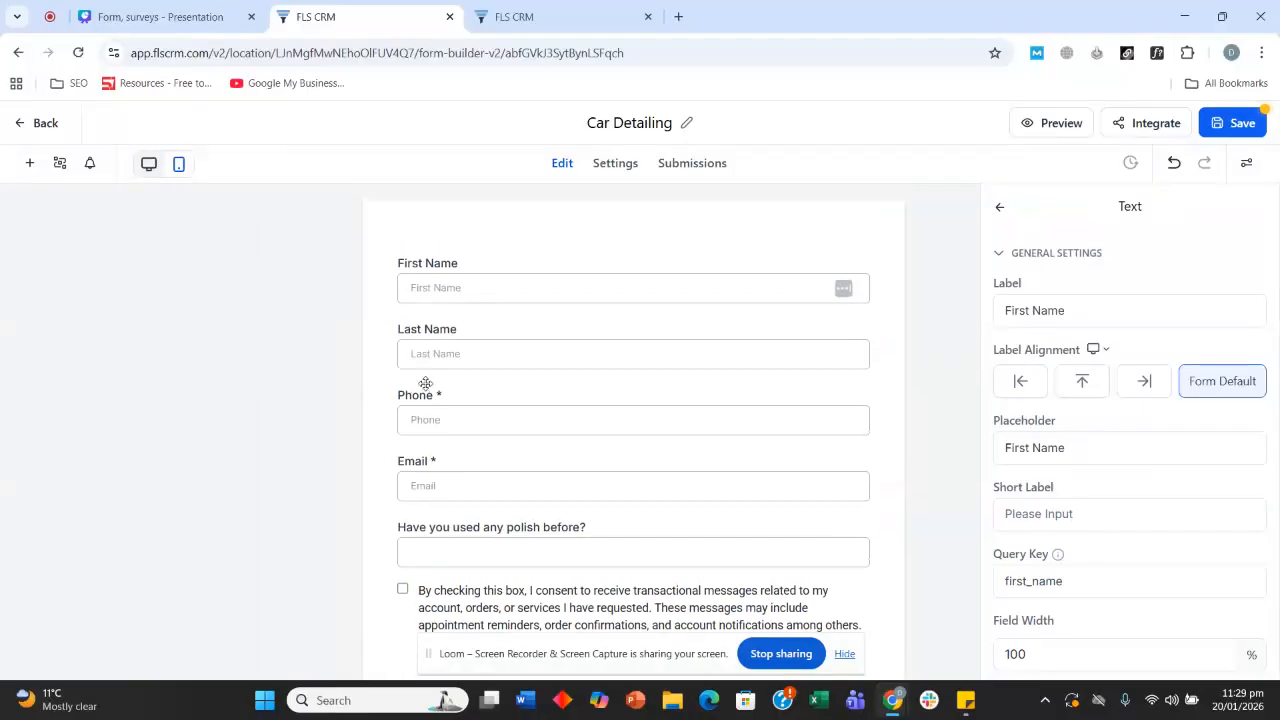
pyautogui.click(30, 163)
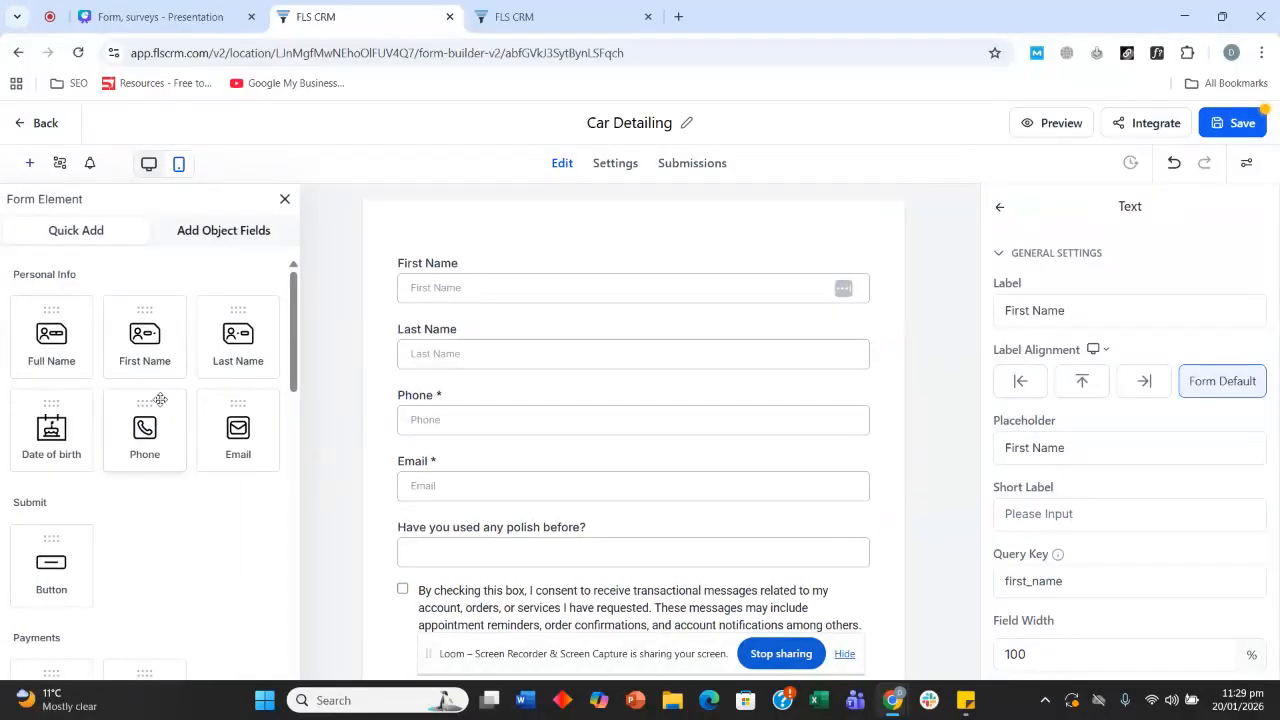
pyautogui.click(285, 198)
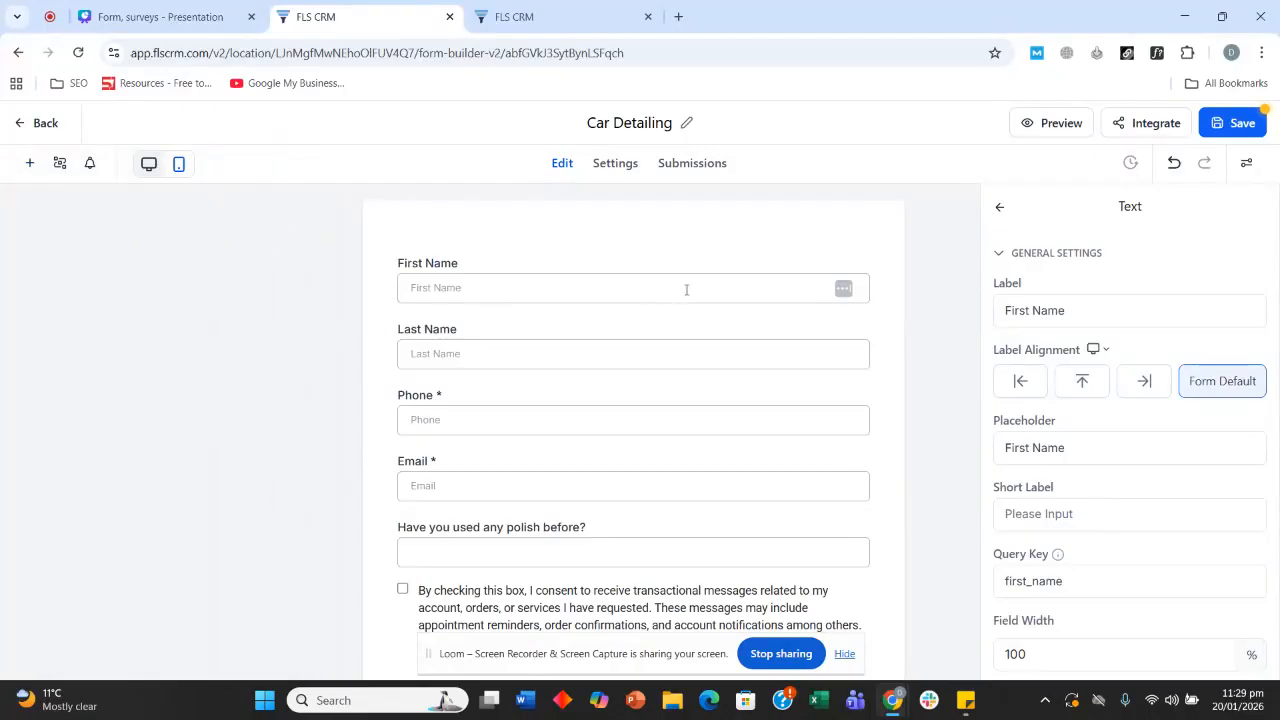
pyautogui.click(488, 297)
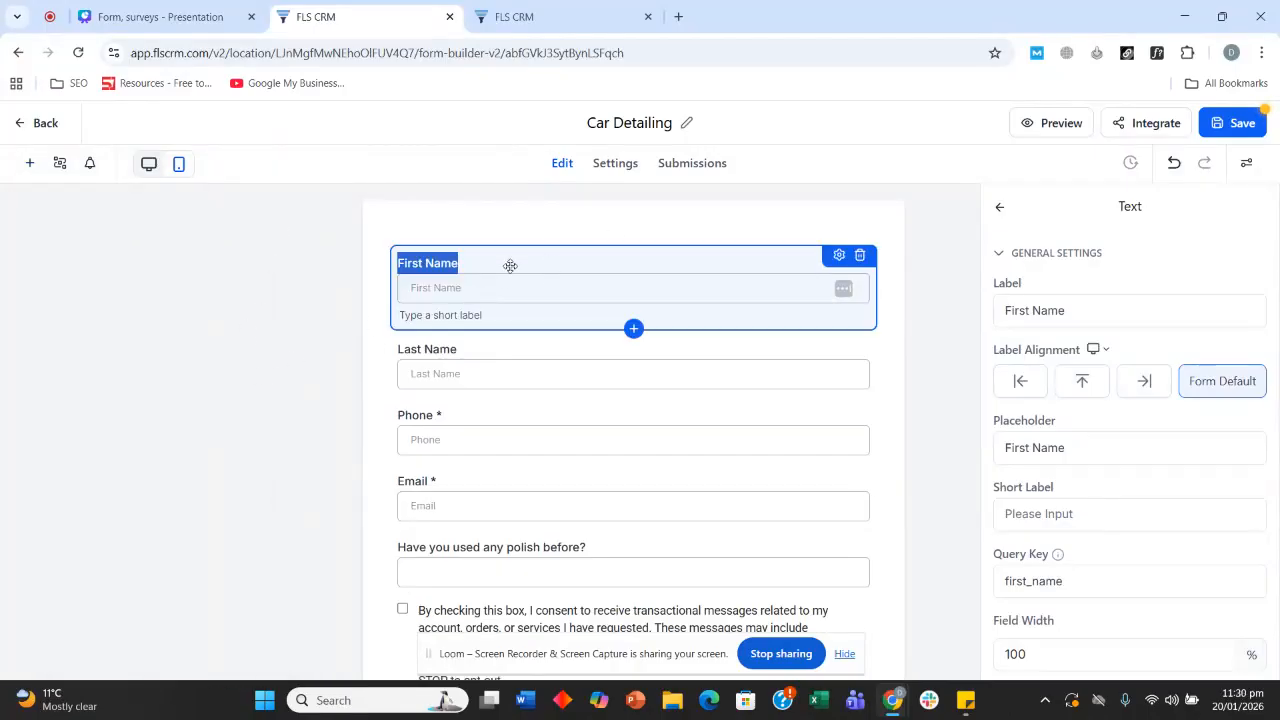
# - Try the left, top and right label alignments on the First Name field and return it to Form Default
pyautogui.click(838, 260)
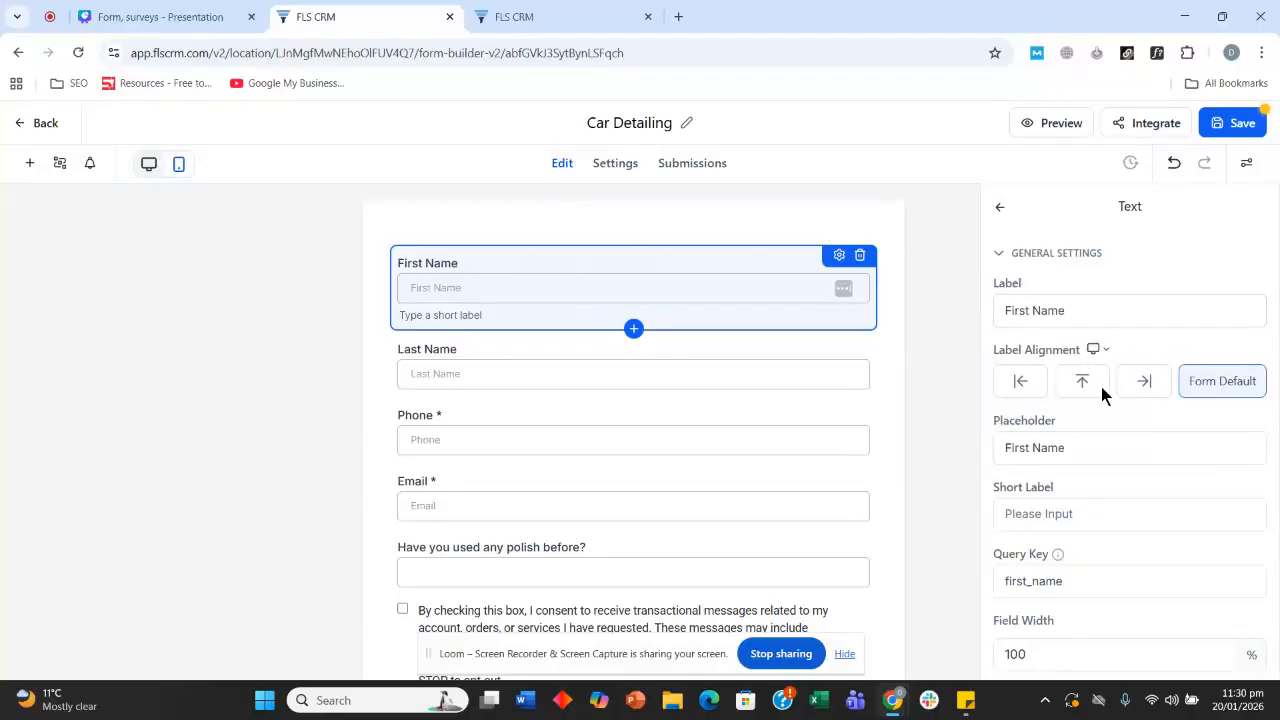
pyautogui.tripleClick(1094, 314)
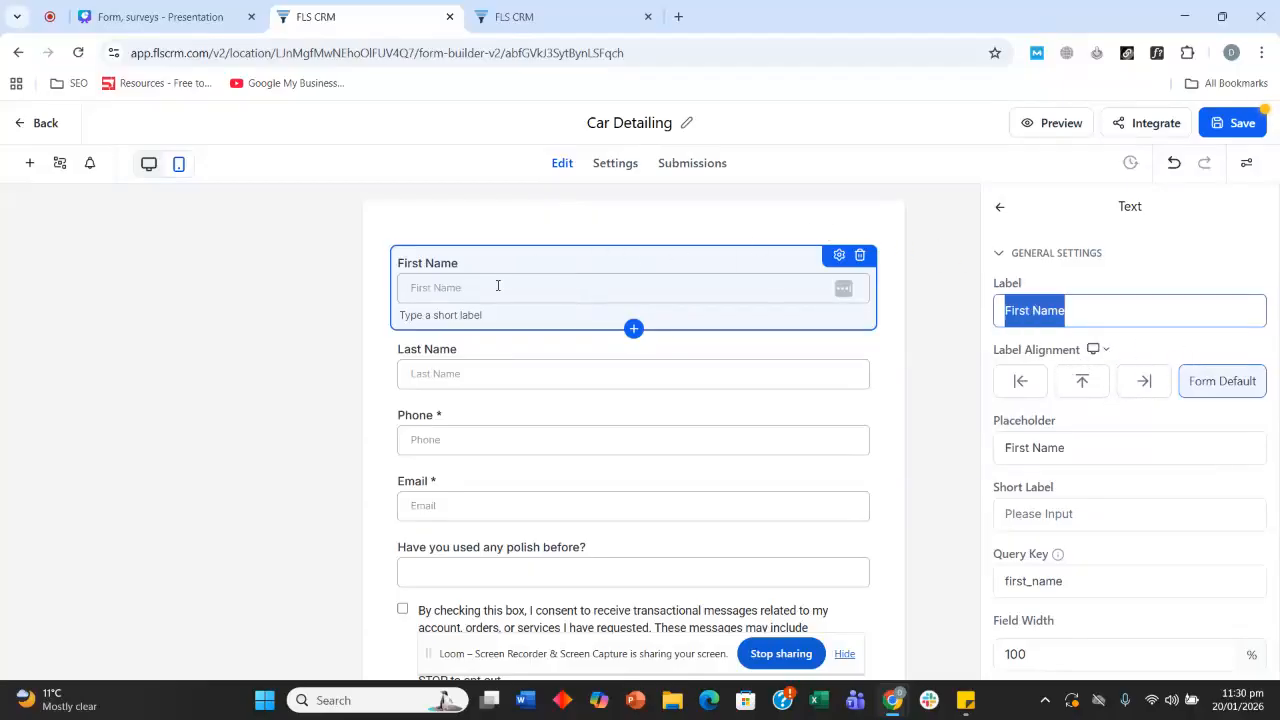
pyautogui.click(1058, 274)
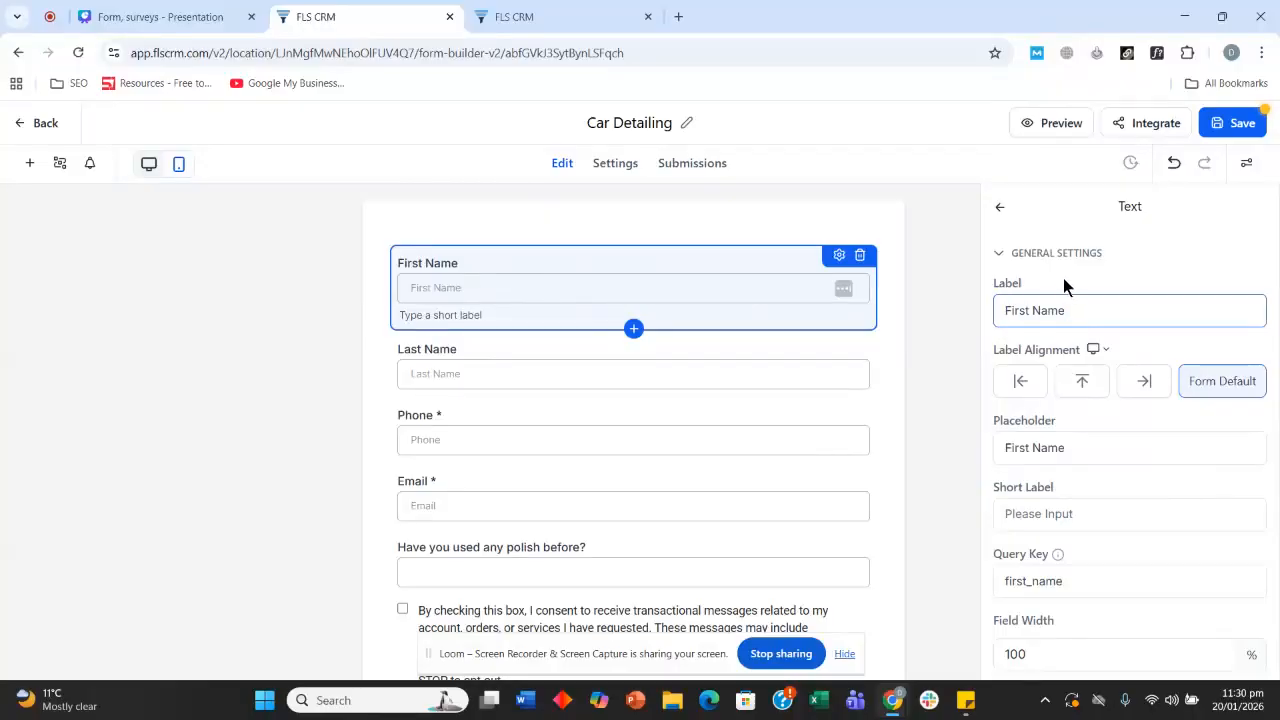
pyautogui.scroll(-1, 1063, 283)
pyautogui.click(1020, 300)
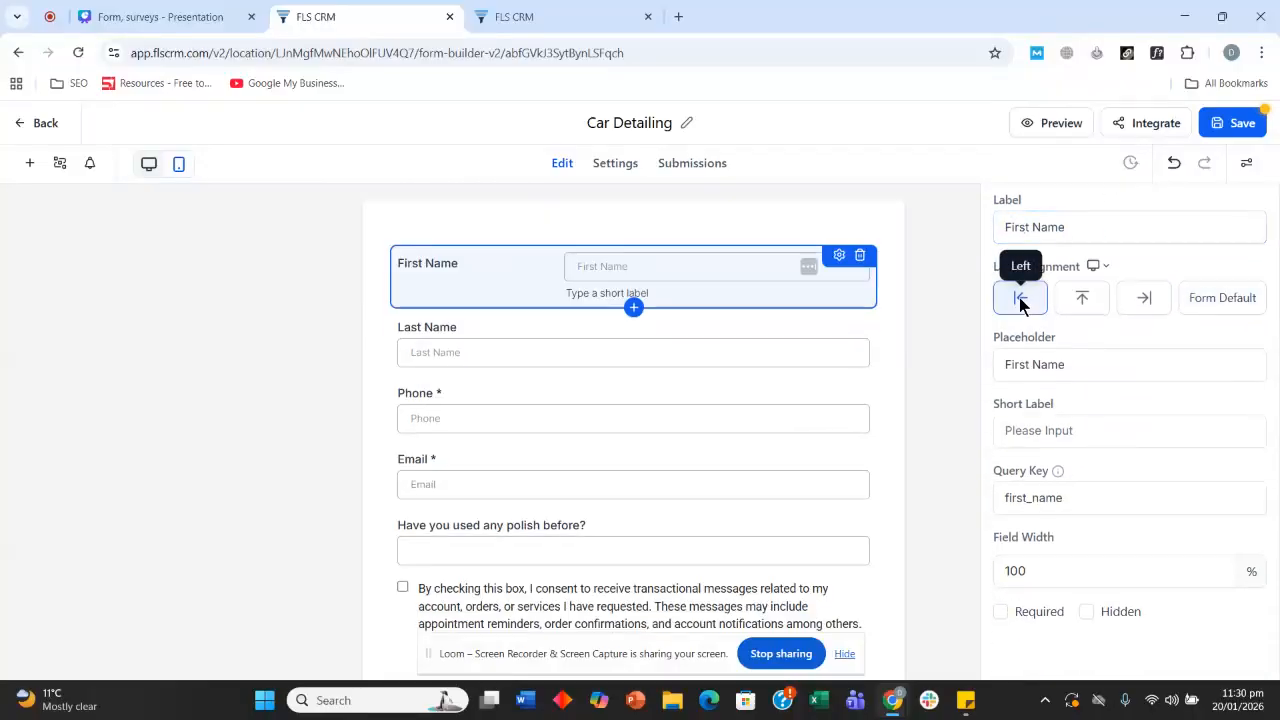
pyautogui.click(1081, 306)
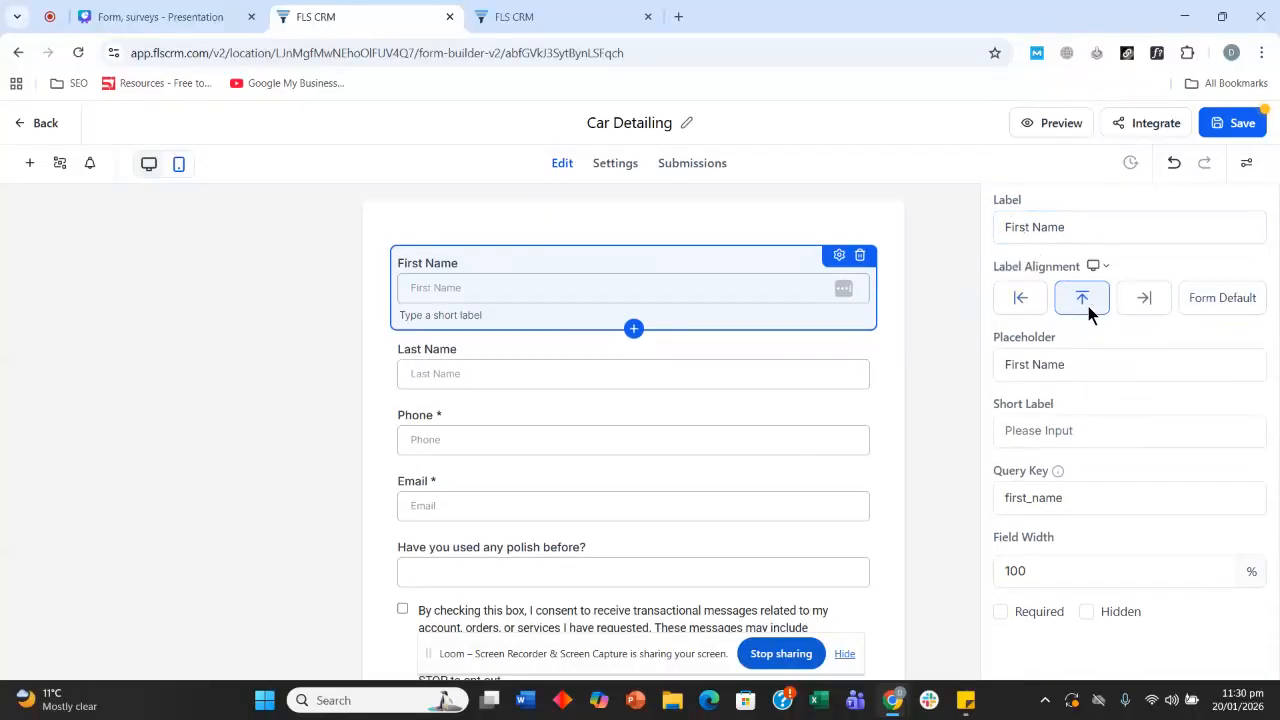
pyautogui.click(1145, 302)
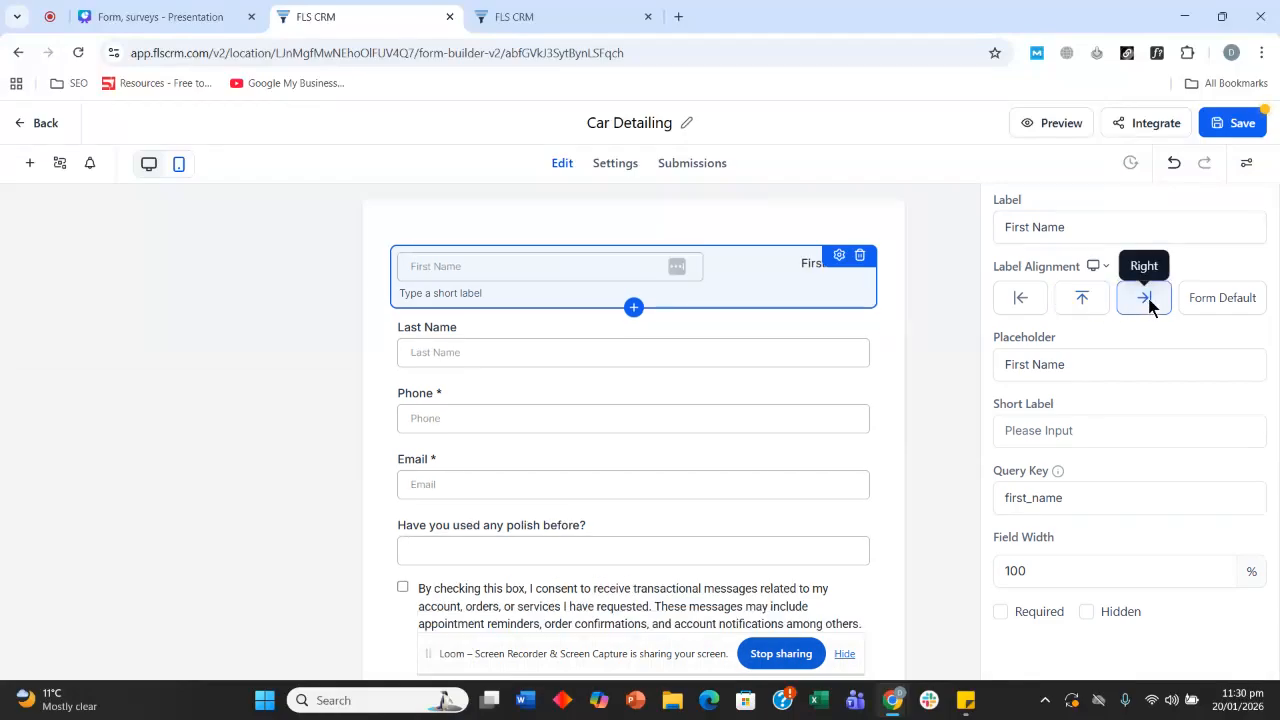
pyautogui.click(1200, 302)
pyautogui.scroll(-1, 1120, 260)
# - Replace the First Name field's placeholder with "Enter your first name"
pyautogui.click(1103, 325)
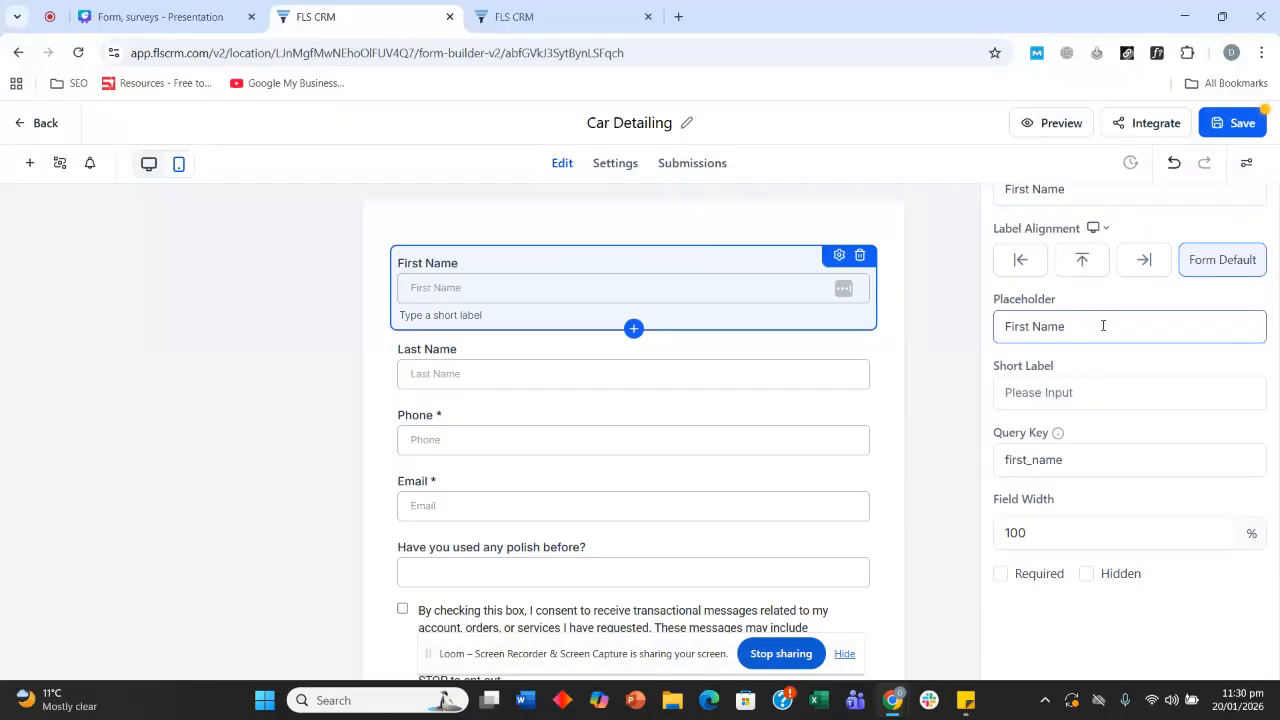
pyautogui.press('BackSpace')
pyautogui.press('BackSpace')
pyautogui.press('BackSpace')
pyautogui.press('BackSpace')
pyautogui.press('BackSpace')
pyautogui.press('BackSpace')
pyautogui.press('BackSpace')
pyautogui.press('BackSpace')
pyautogui.press('BackSpace')
pyautogui.write('Enter your firrst')
pyautogui.press('BackSpace')
pyautogui.press('BackSpace')
pyautogui.press('BackSpace')
pyautogui.write('st name')
# - Examine the First Name field's Short Label and Query Key settings alongside the form's other fields
pyautogui.click(1096, 388)
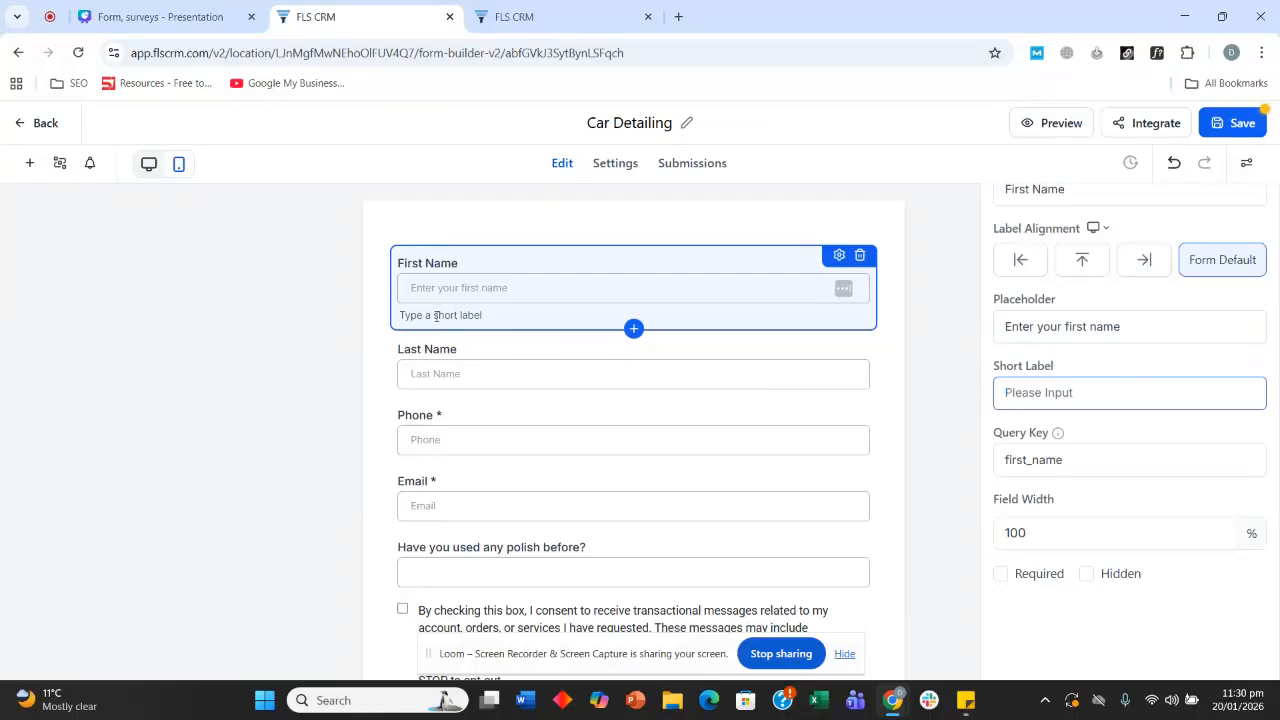
pyautogui.click(1037, 364)
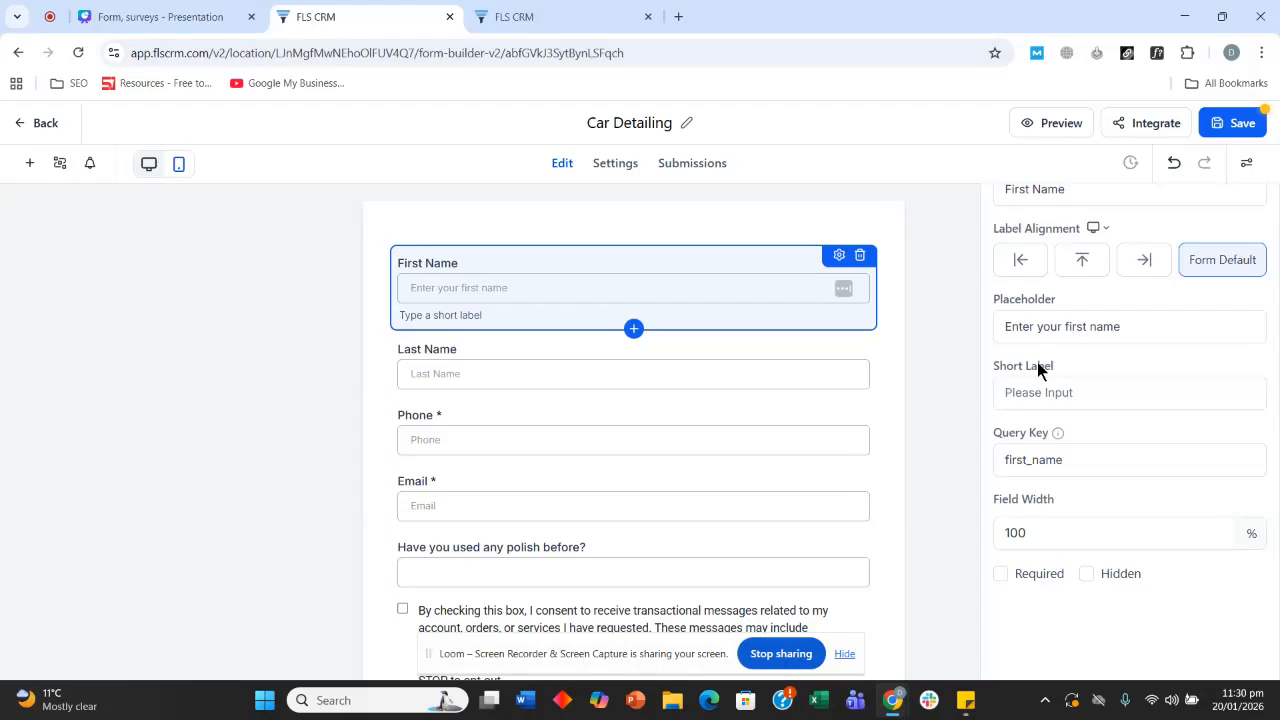
pyautogui.click(1081, 460)
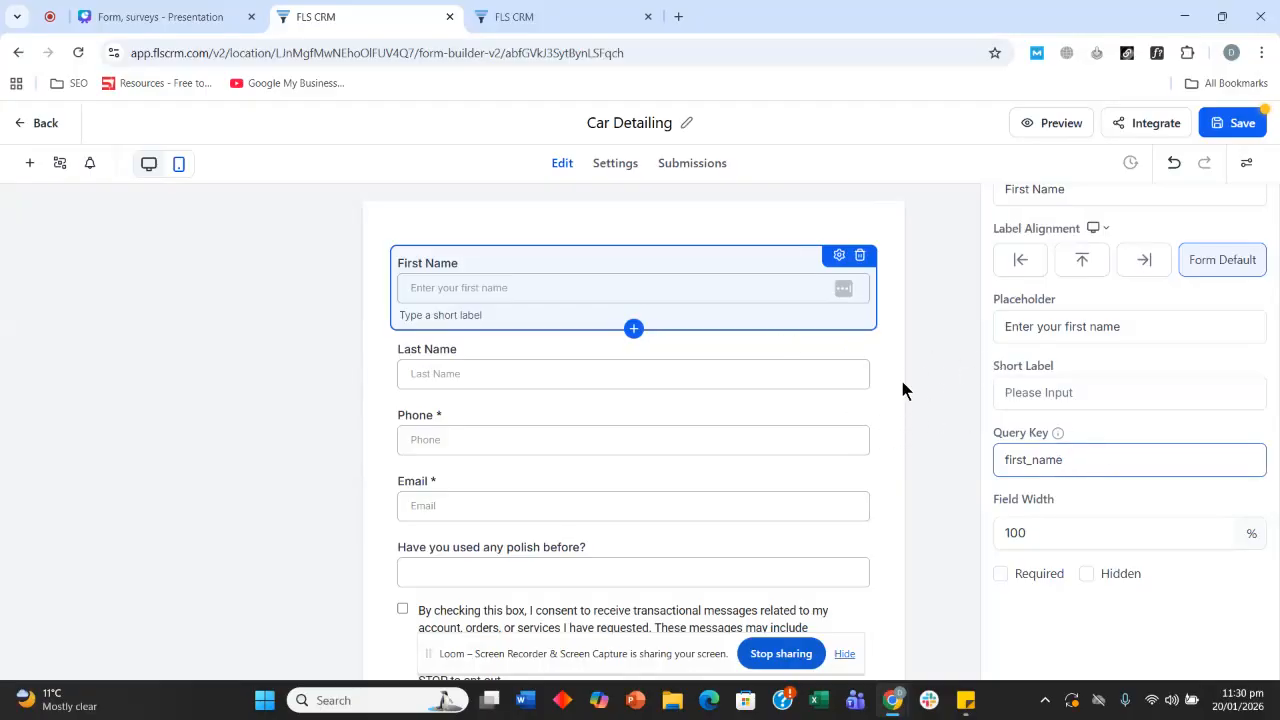
pyautogui.scroll(-1, 902, 349)
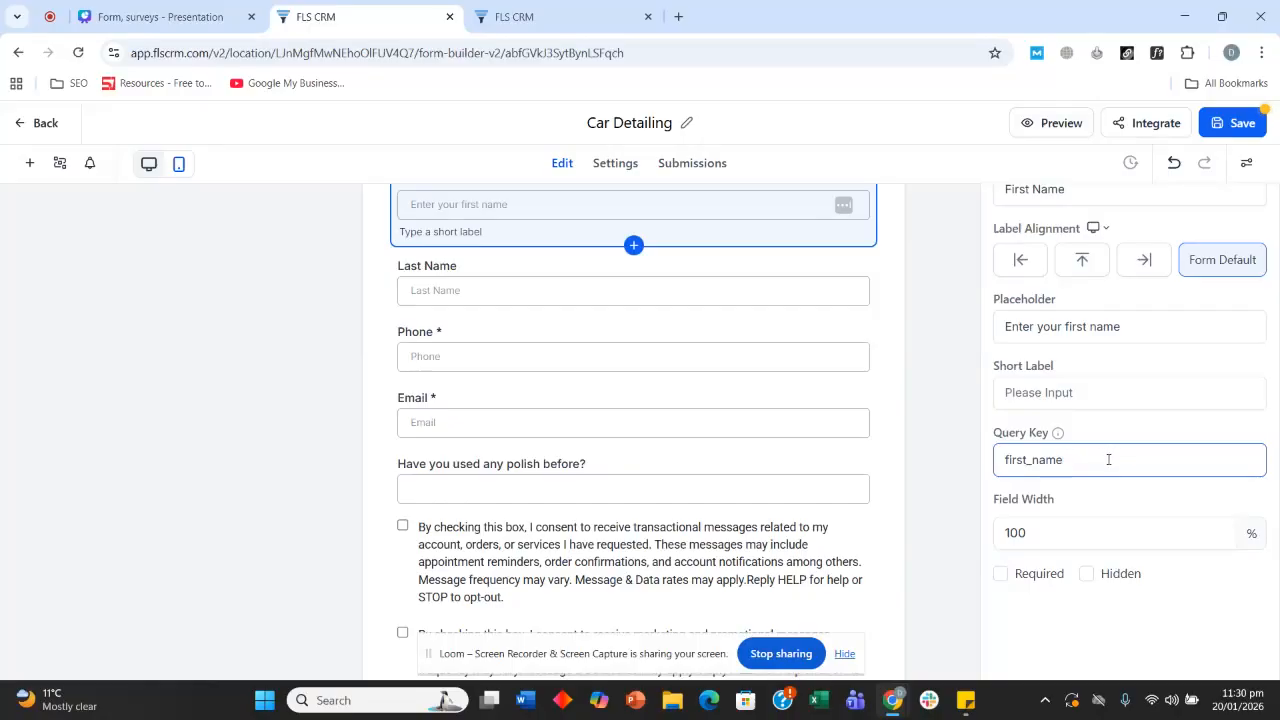
pyautogui.scroll(2, 1108, 459)
pyautogui.scroll(-2, 929, 320)
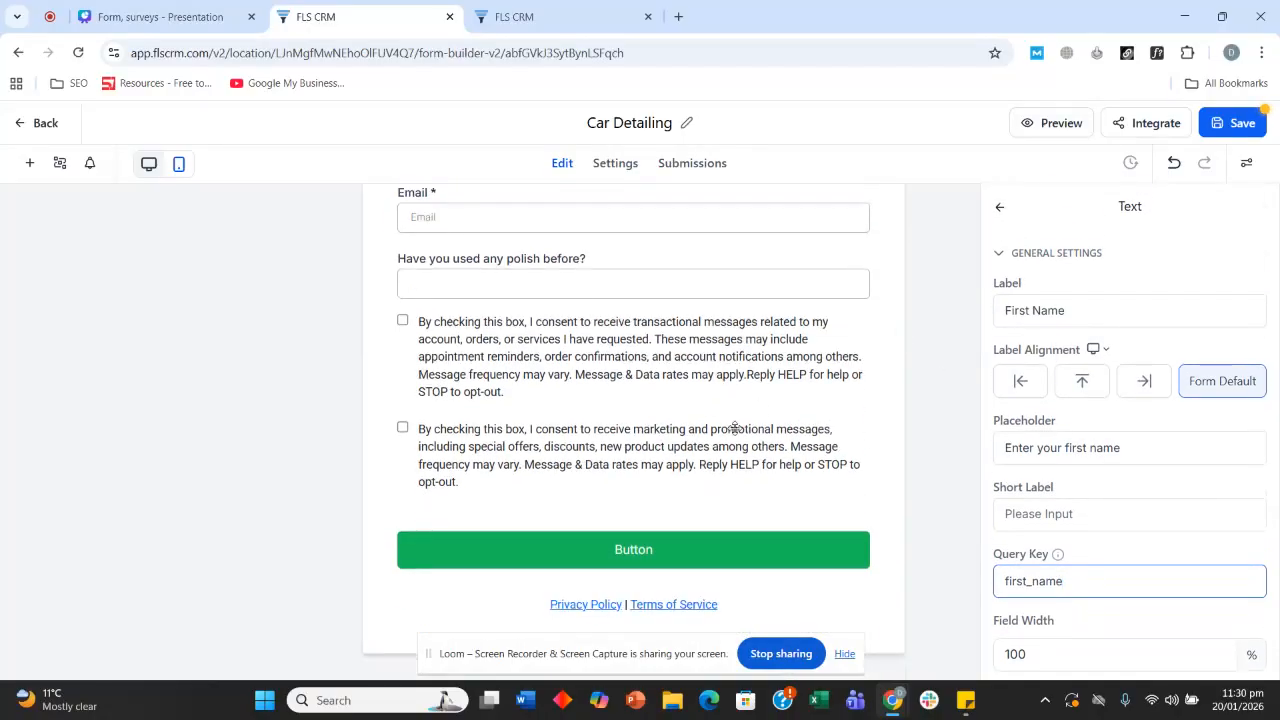
pyautogui.scroll(3, 757, 409)
pyautogui.scroll(-1, 1035, 465)
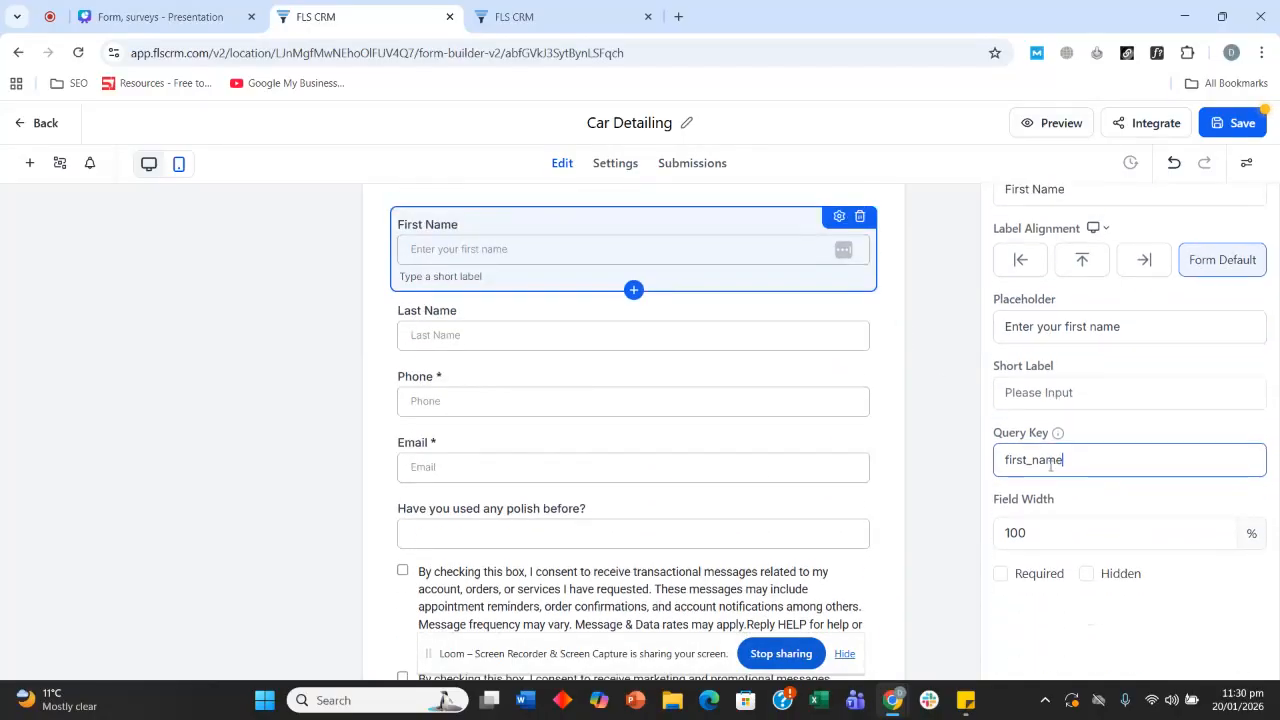
# - Try making the First Name field required and turn the requirement off again
pyautogui.click(1018, 578)
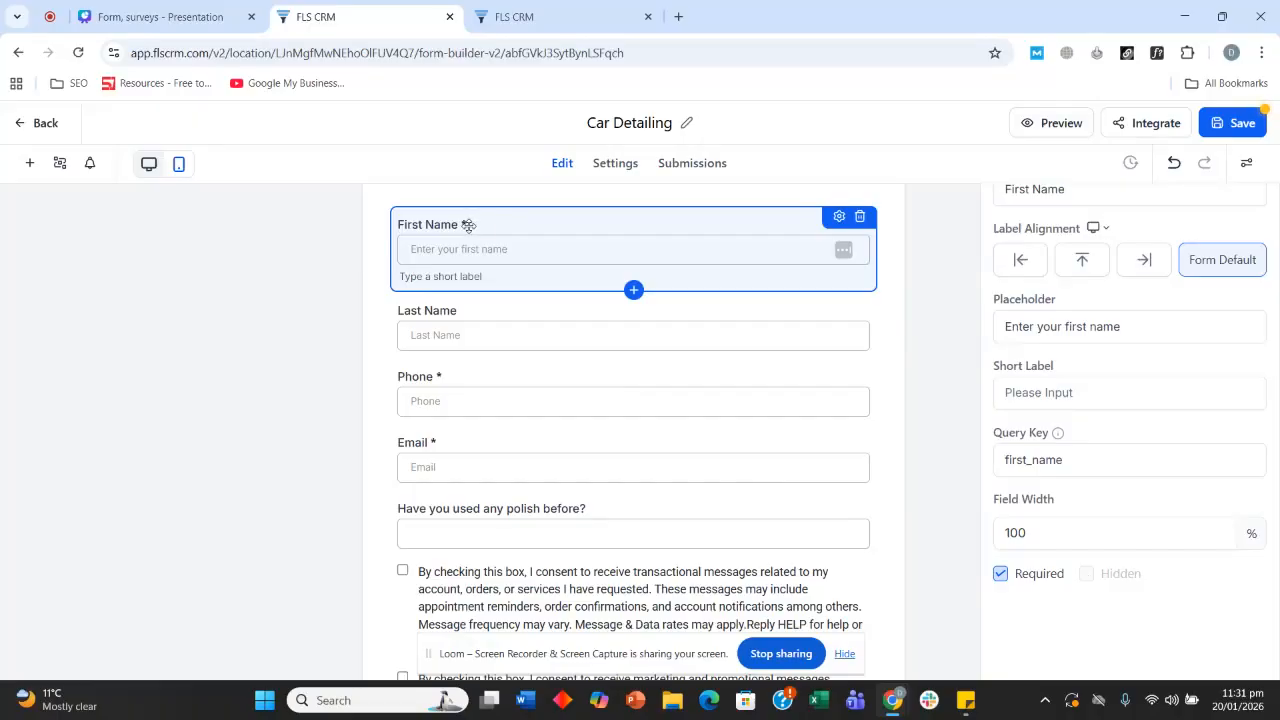
pyautogui.click(1001, 574)
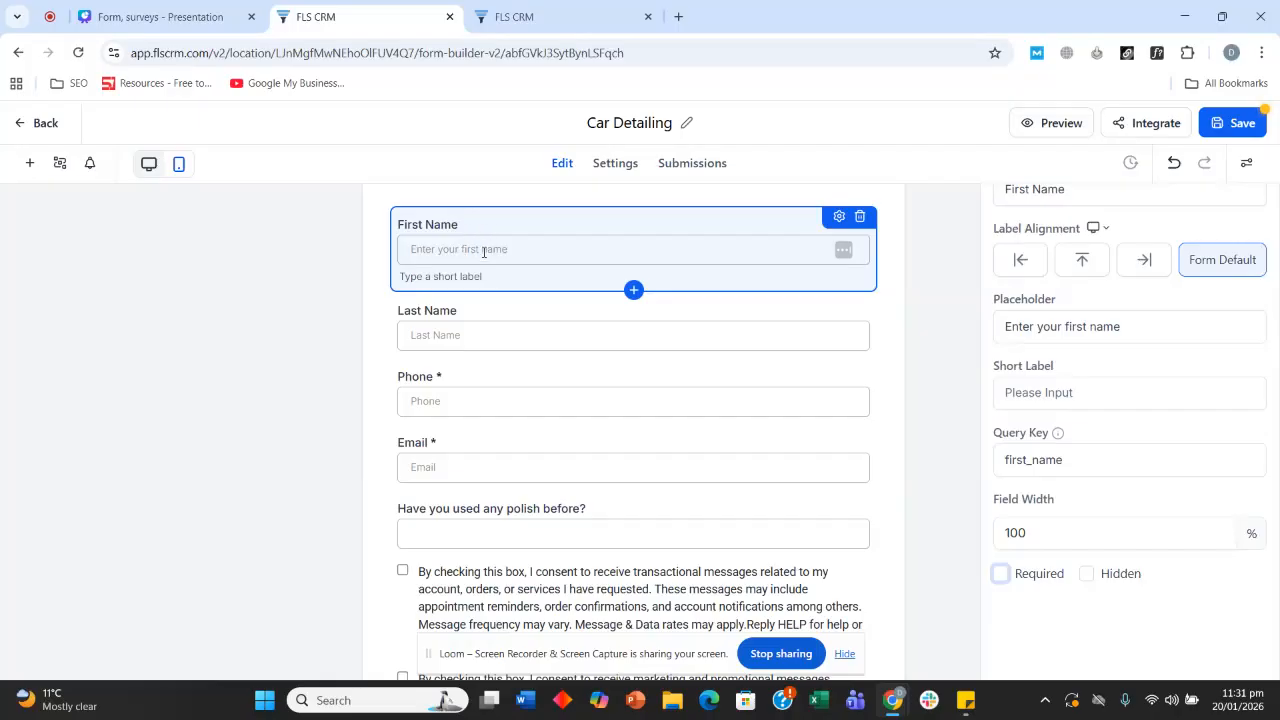
# - Select the Last Name field and review the form from its name fields down to the submit button
pyautogui.click(526, 337)
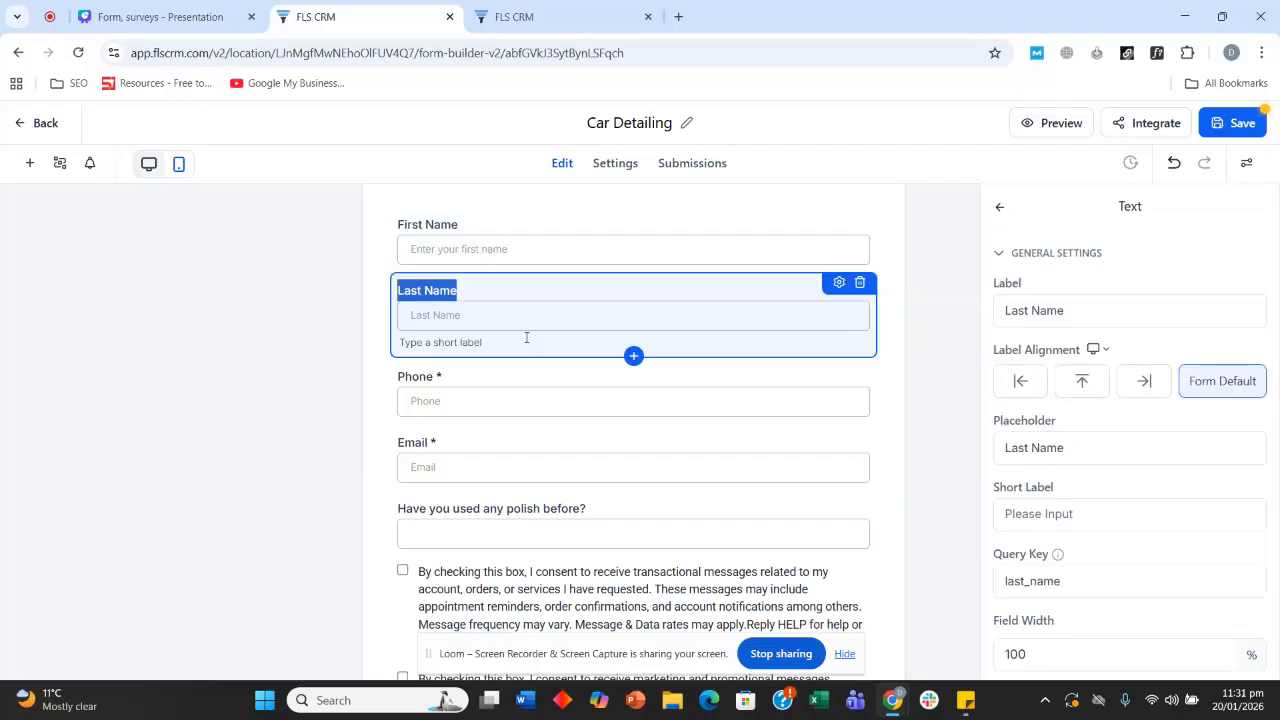
pyautogui.scroll(-2, 526, 337)
pyautogui.scroll(3, 574, 351)
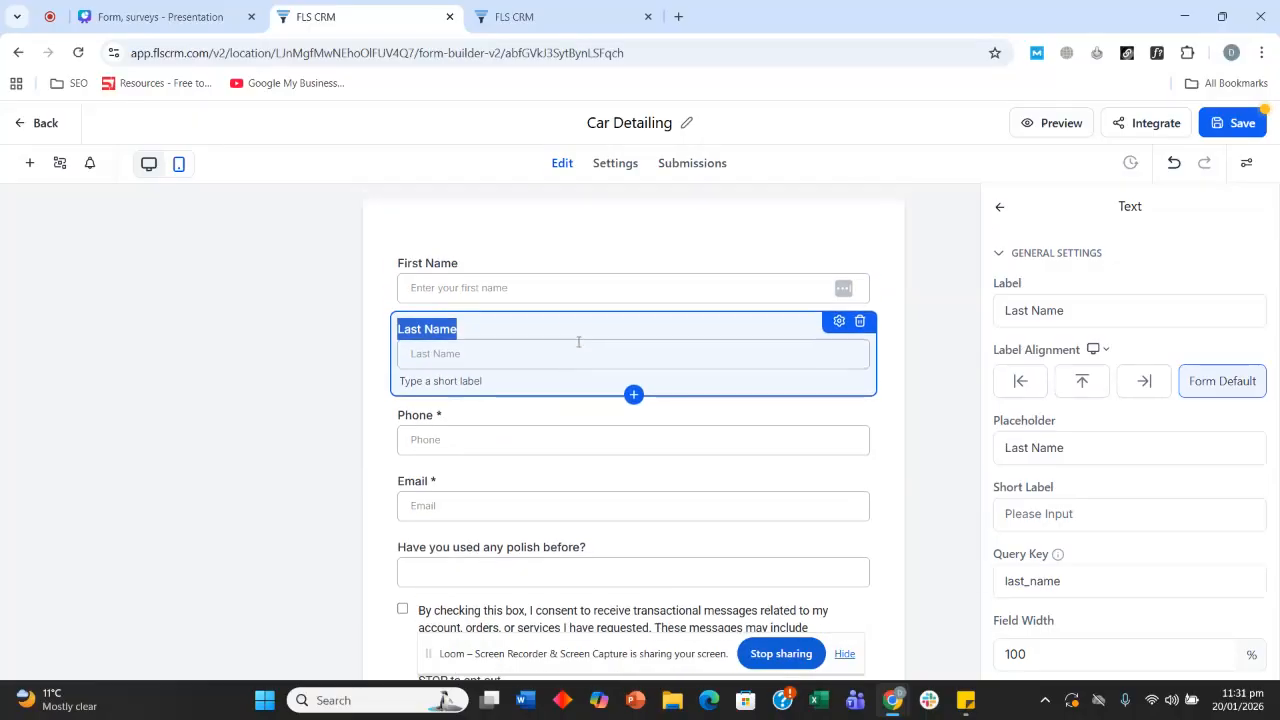
pyautogui.scroll(-3, 582, 324)
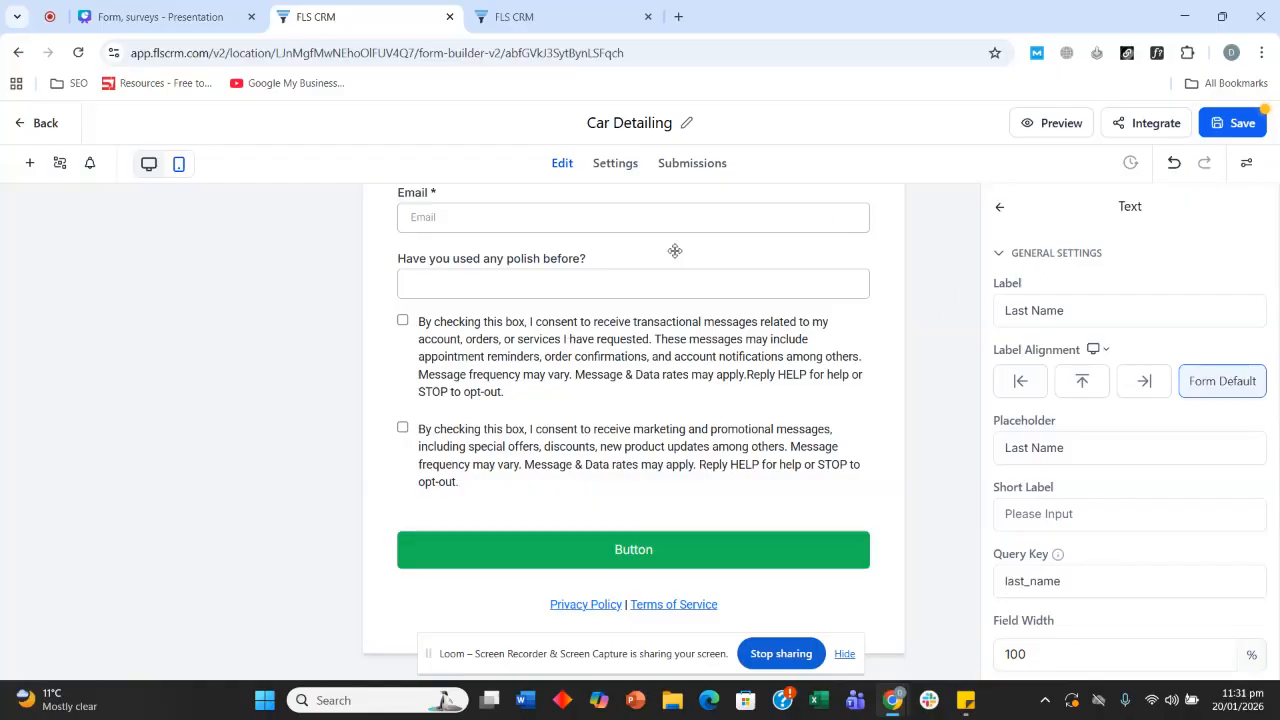
# - Open the form's style options, try the Two Column and Single Line layouts, and return to Single Column
pyautogui.click(1246, 165)
pyautogui.scroll(3, 634, 325)
pyautogui.click(630, 323)
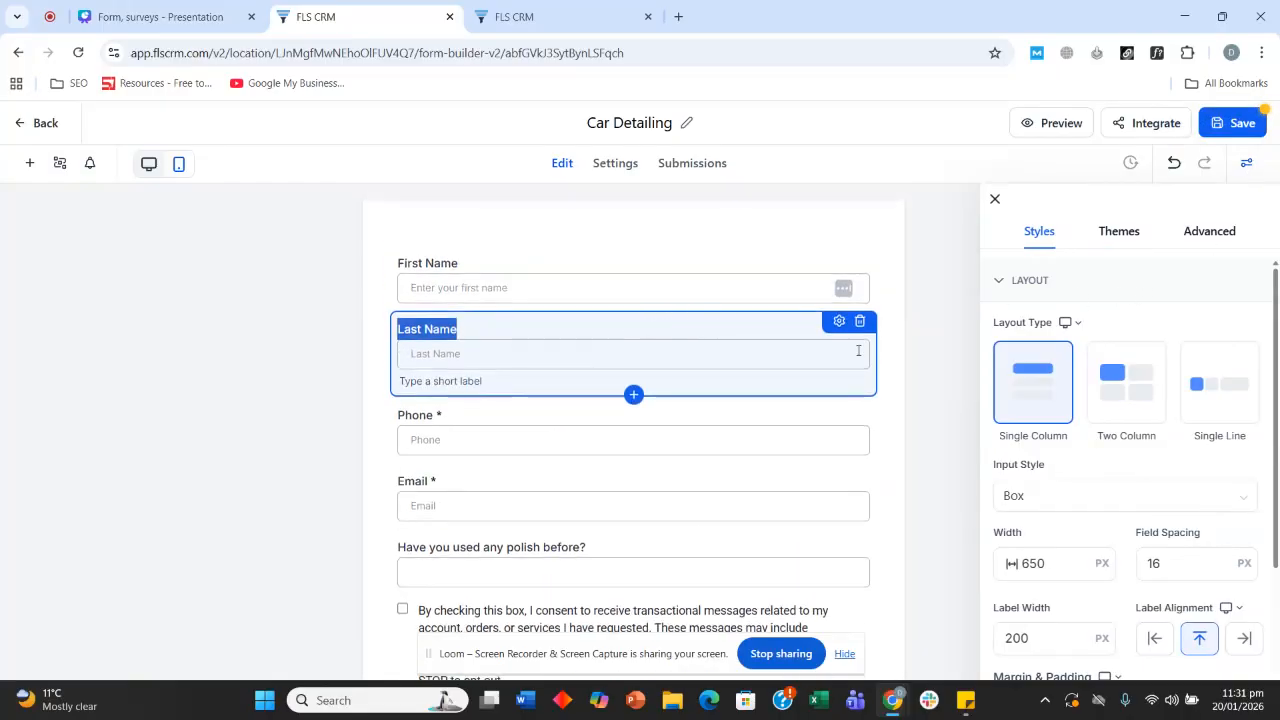
pyautogui.click(1128, 401)
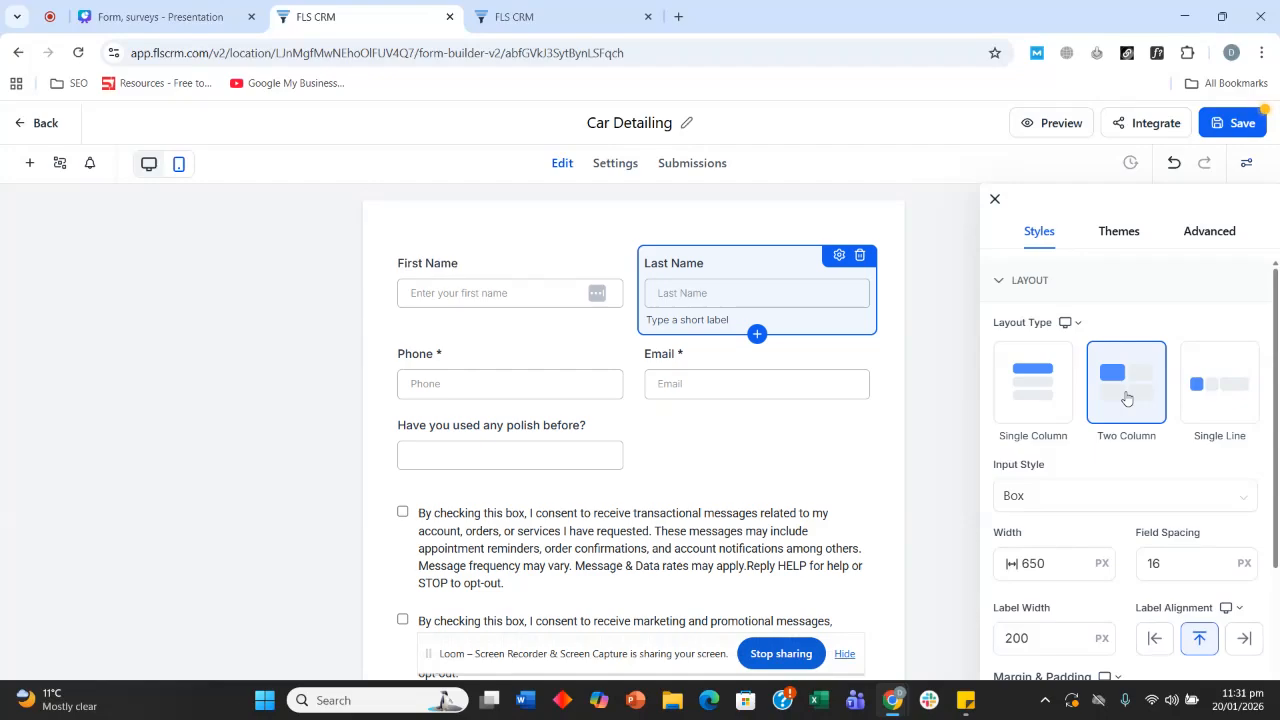
pyautogui.click(1234, 396)
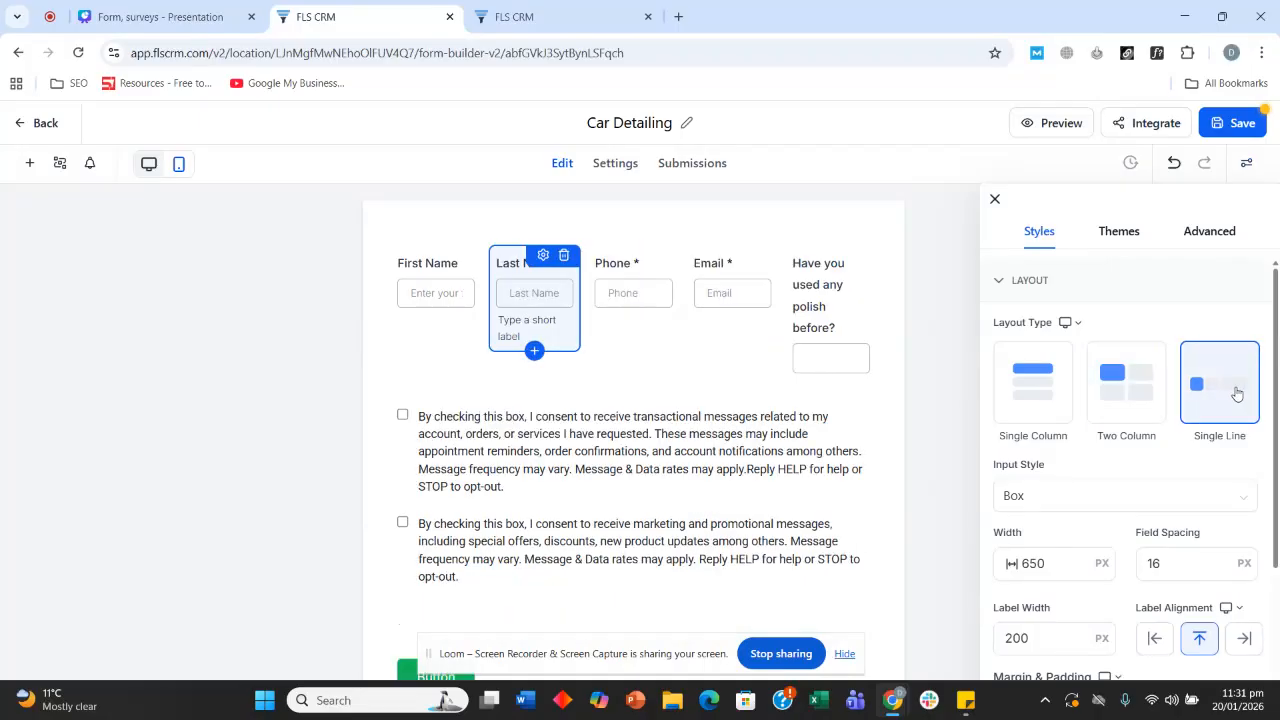
pyautogui.click(999, 400)
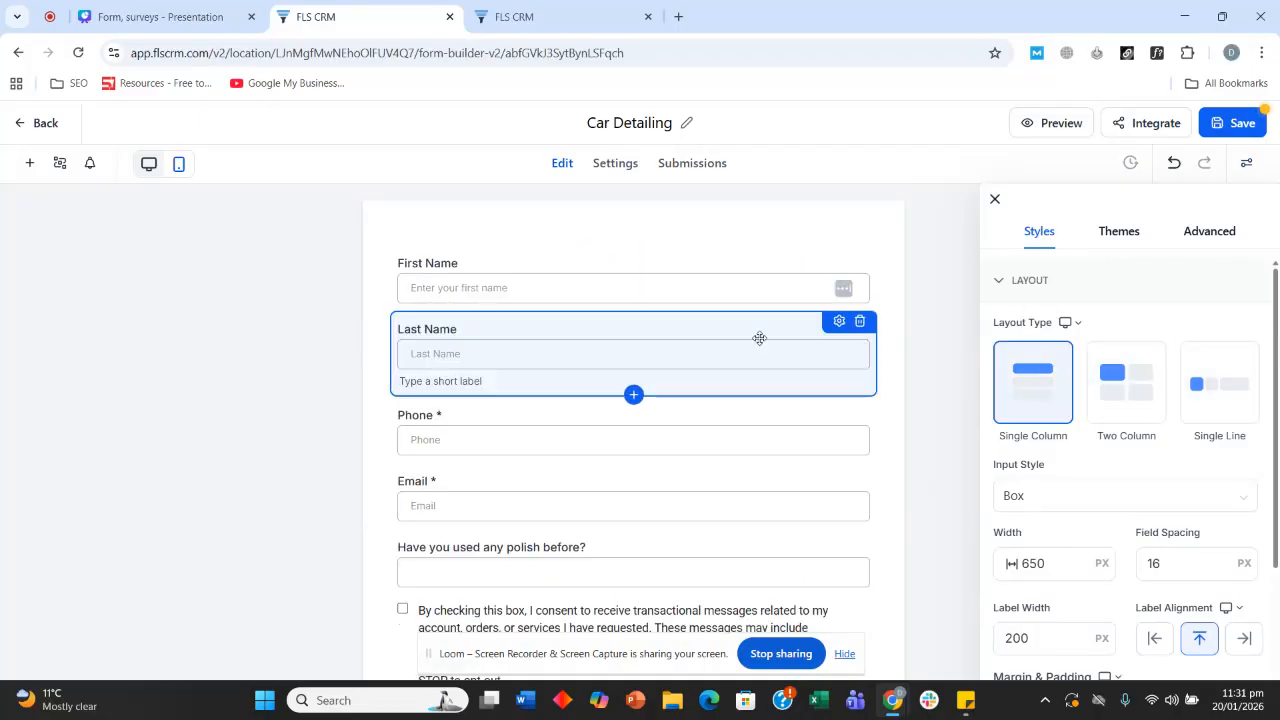
# - Examine the form's layout settings and show the available Input Style choices
pyautogui.scroll(-2, 583, 313)
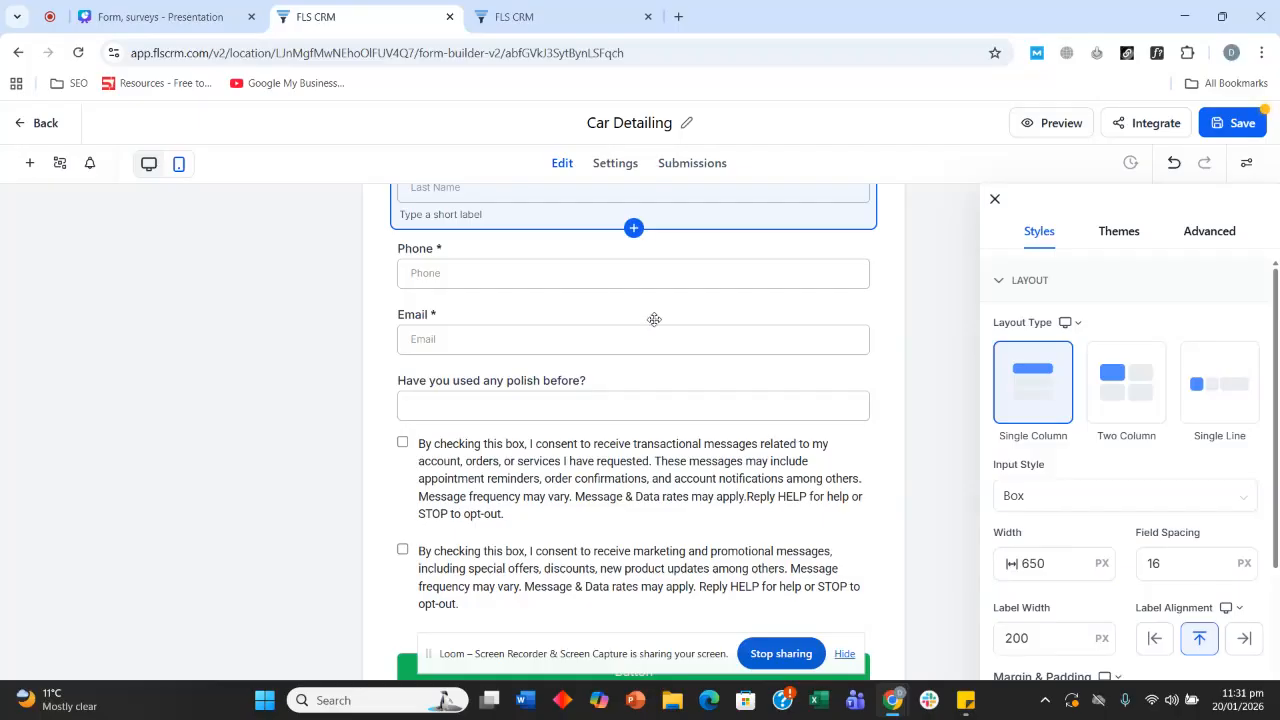
pyautogui.scroll(-3, 1140, 345)
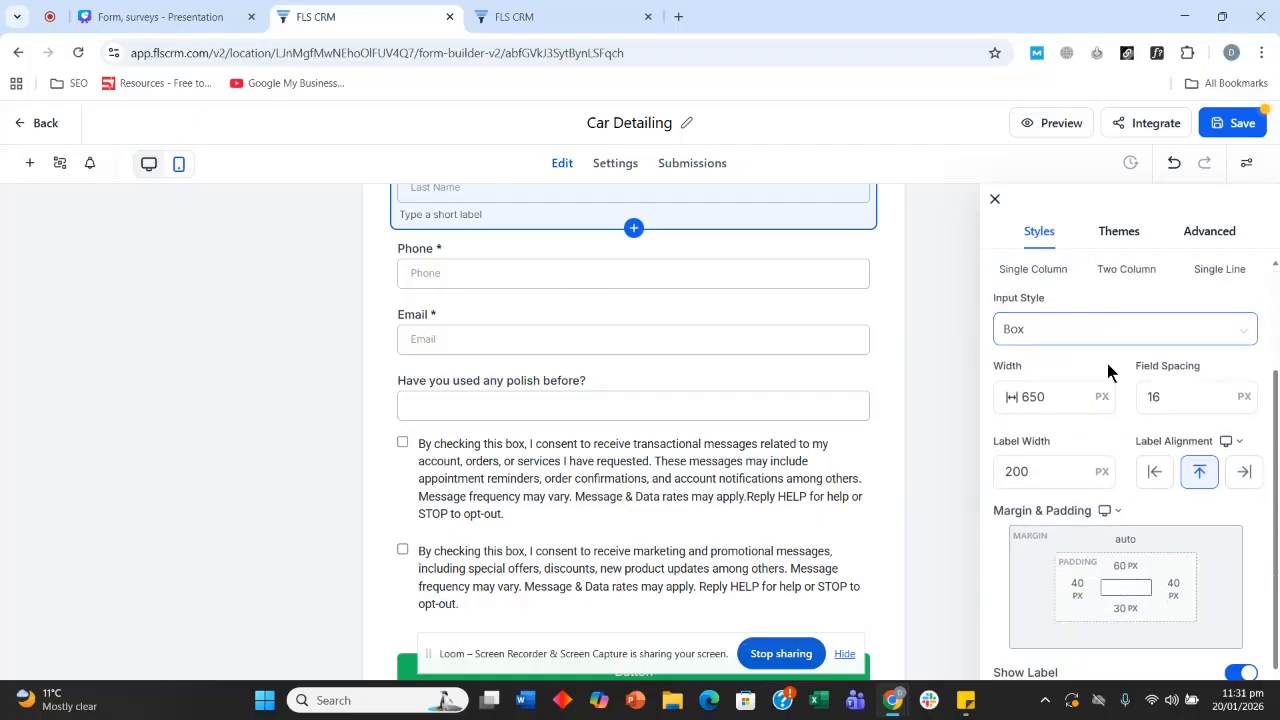
pyautogui.click(1110, 331)
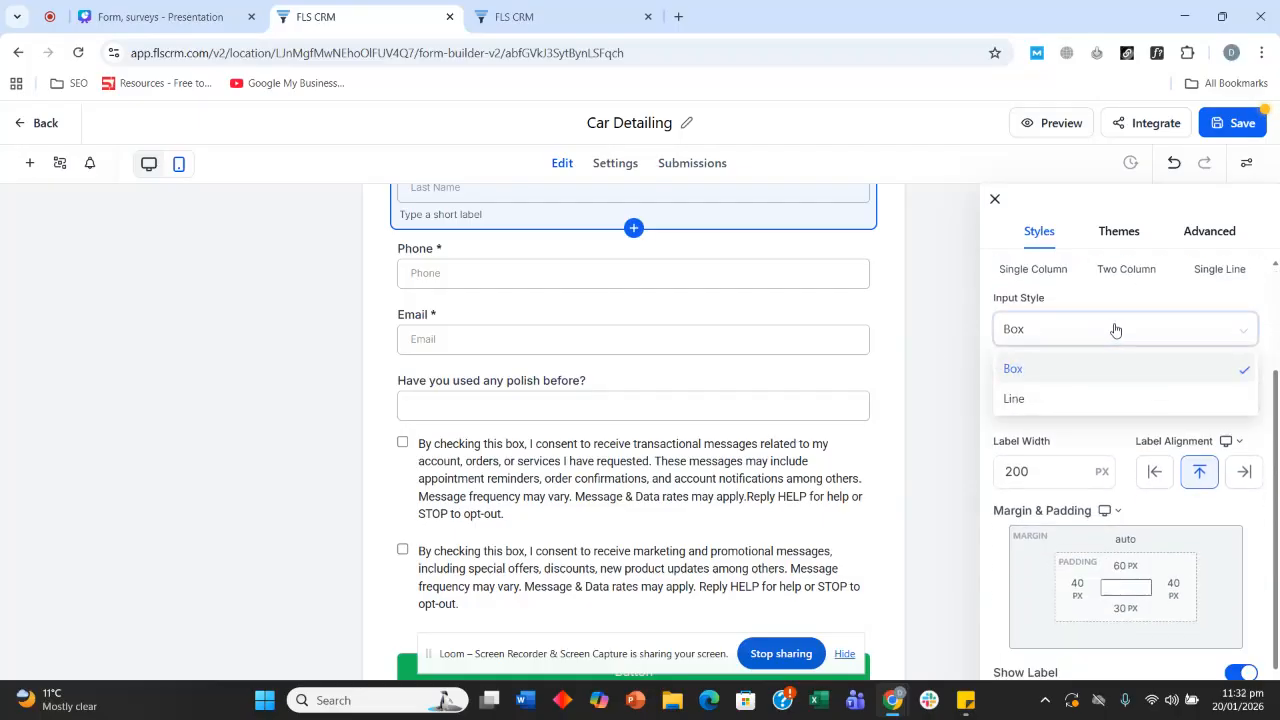
# - Go back to the forms list and open Form 4
pyautogui.rightClick(676, 270)
pyautogui.hotkey('alt', 'Left')
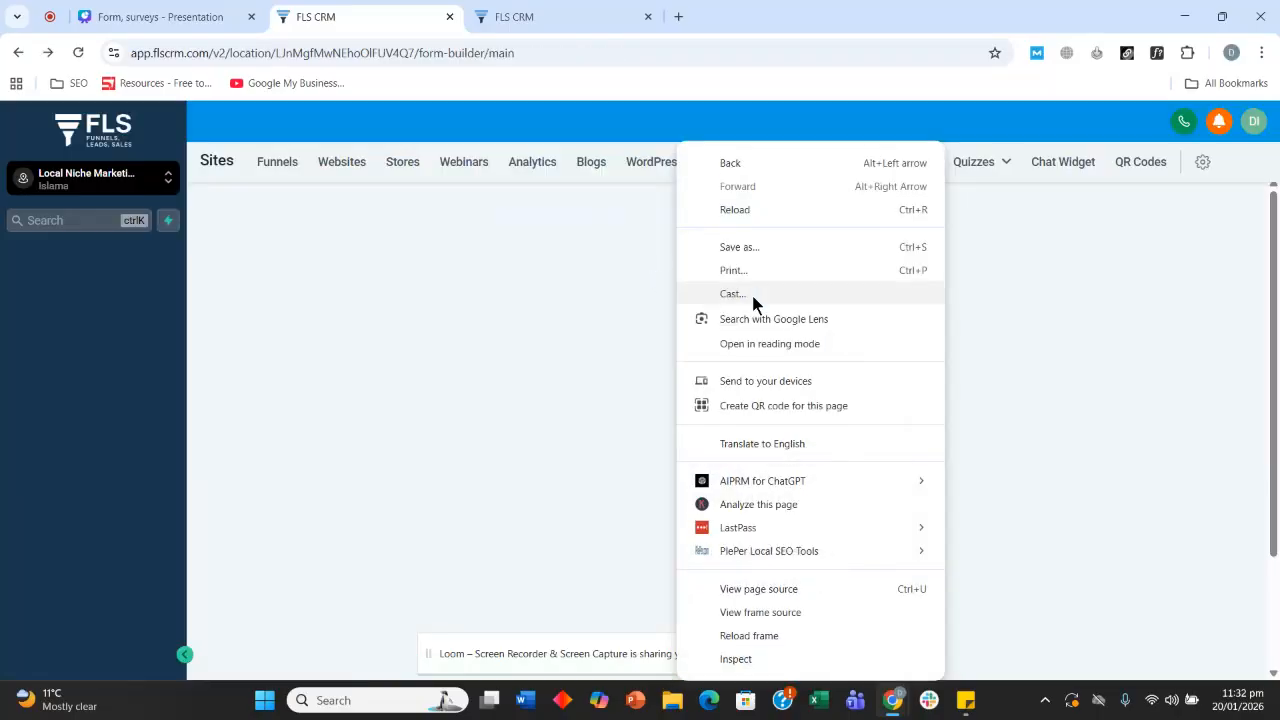
pyautogui.click(692, 124)
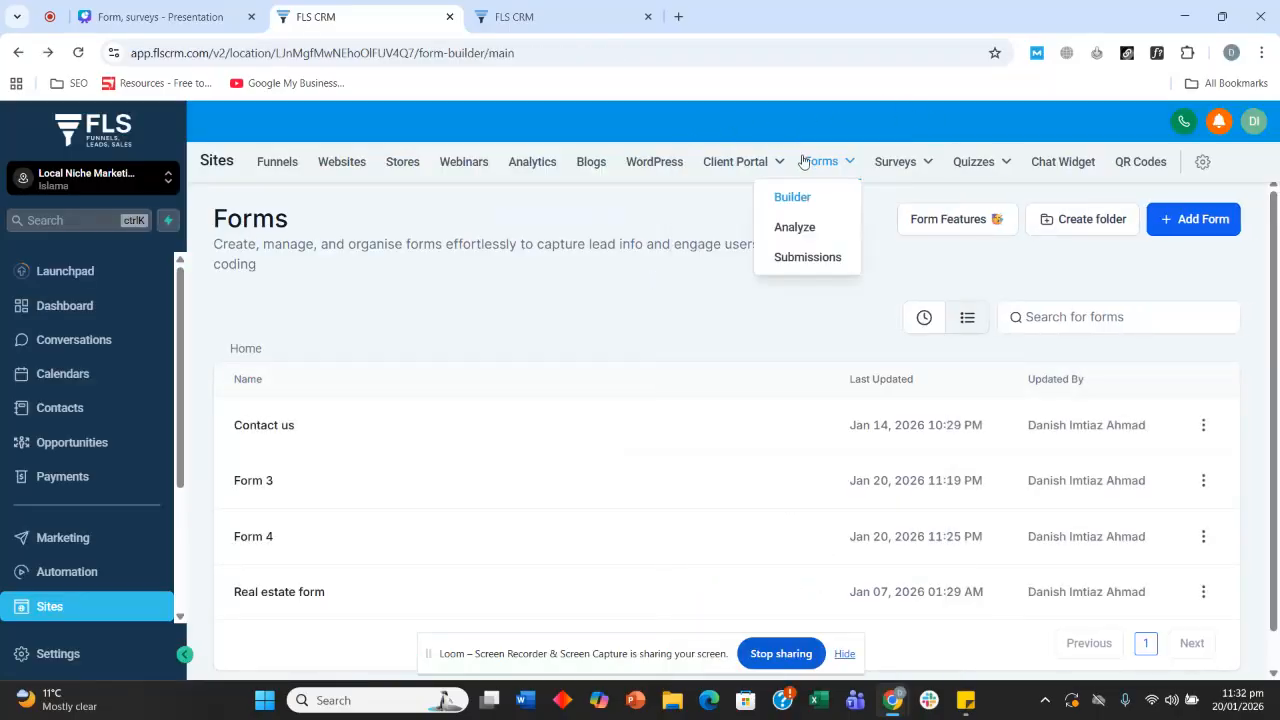
pyautogui.scroll(-1, 329, 460)
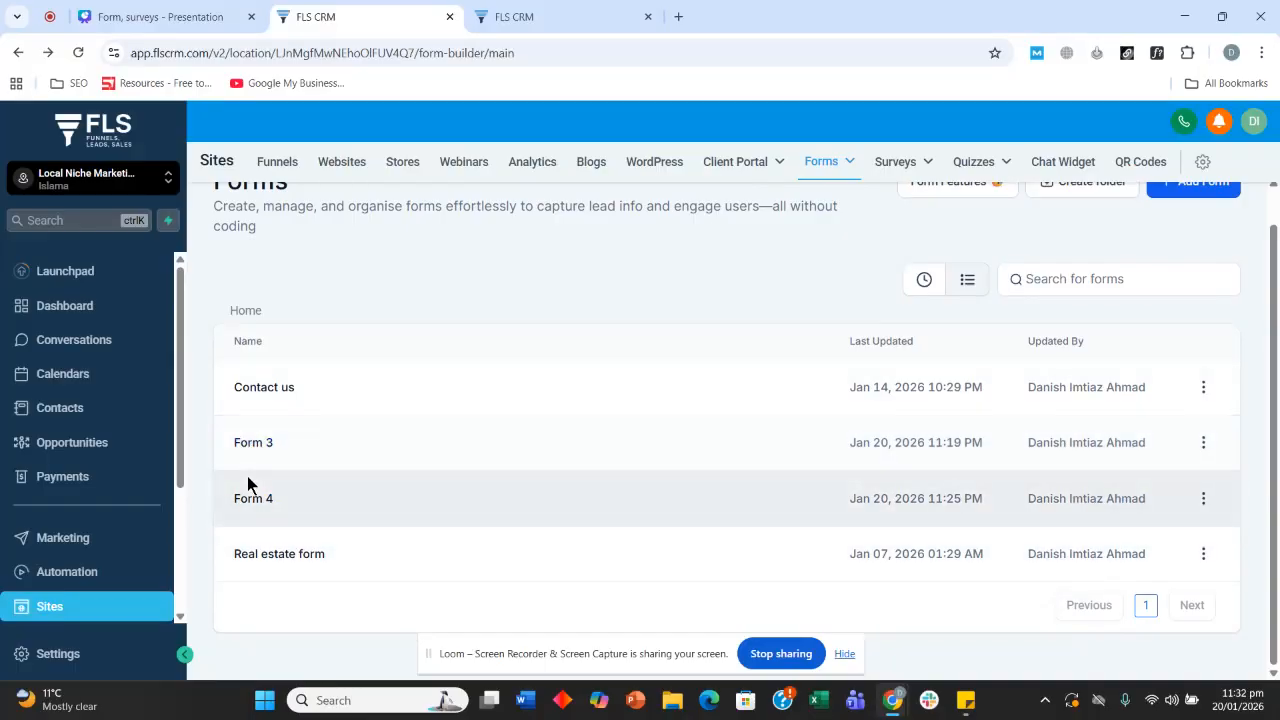
pyautogui.click(252, 499)
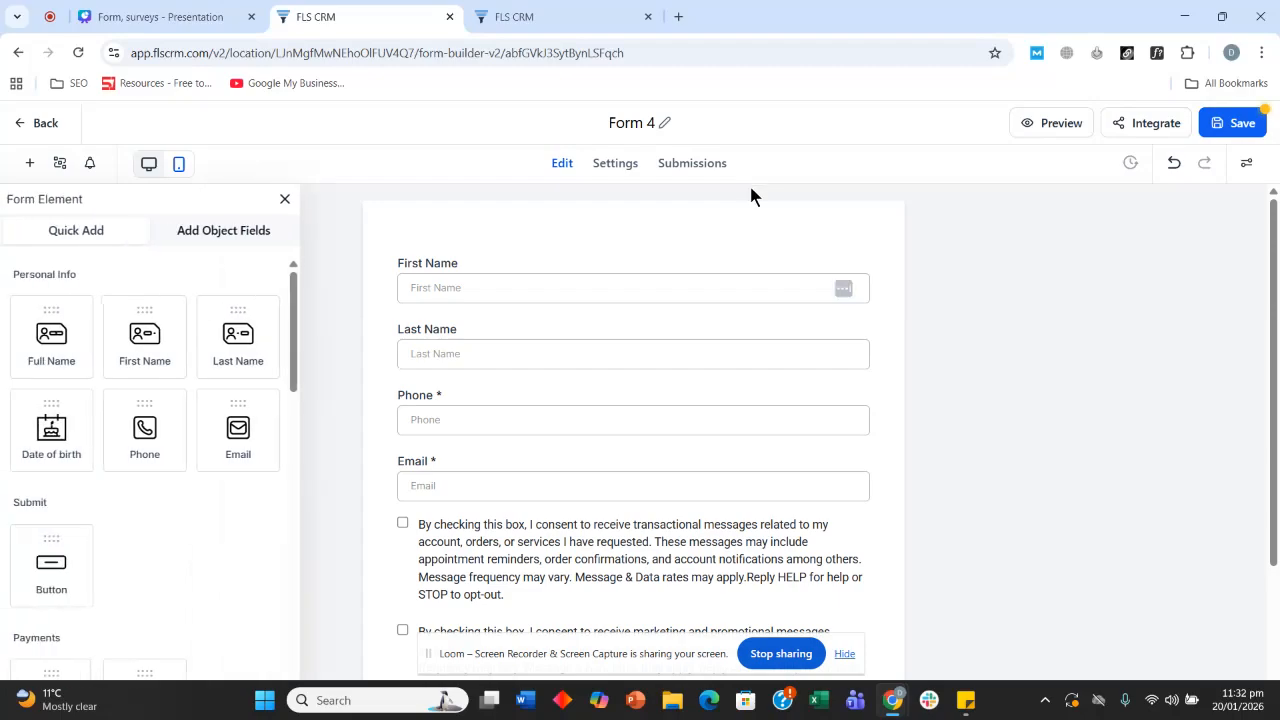
# - Leave Form 4 for the forms list, discarding its unsaved work
pyautogui.click(742, 466)
pyautogui.click(38, 130)
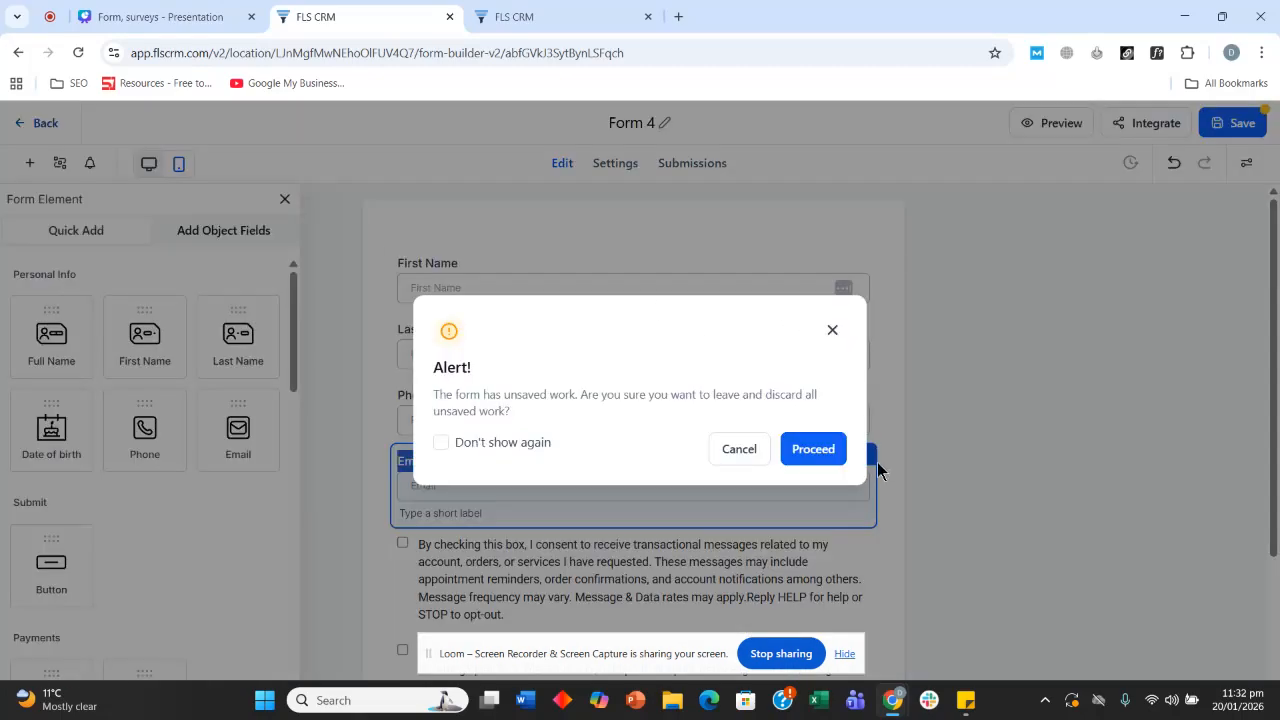
pyautogui.click(813, 456)
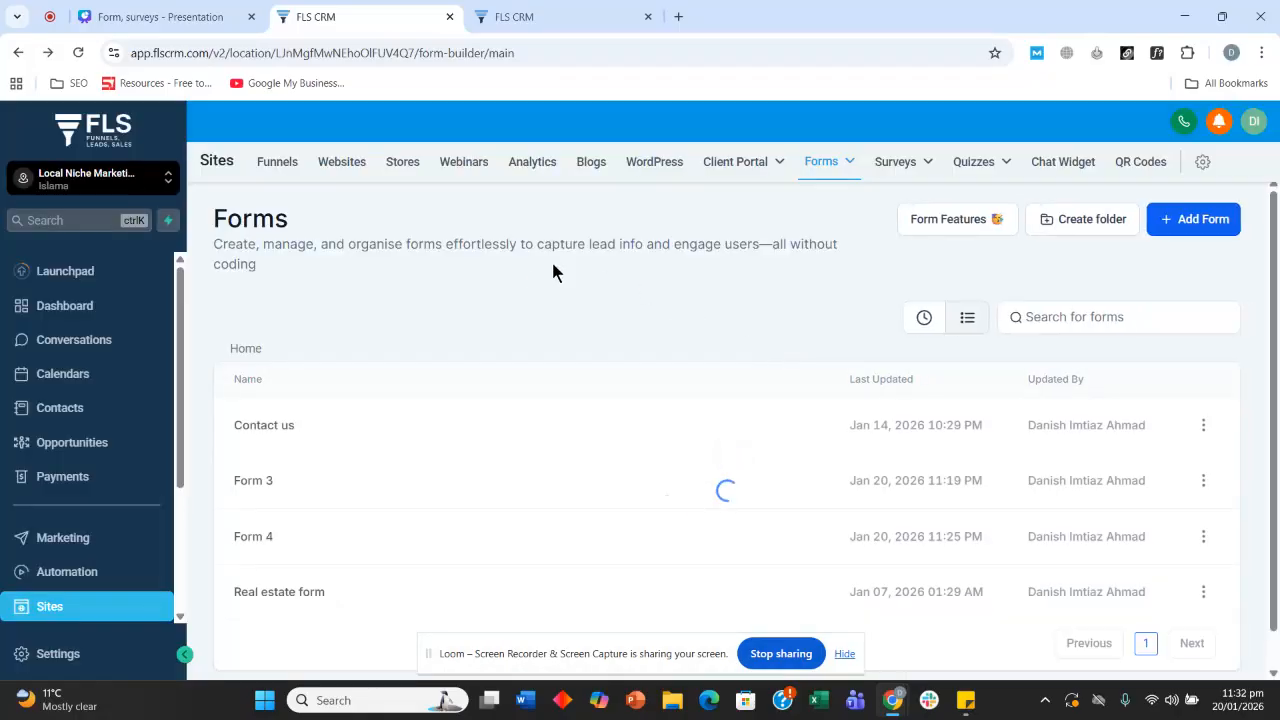
# - Open Form 3 from the forms list and show its style and layout options
pyautogui.scroll(-1, 560, 272)
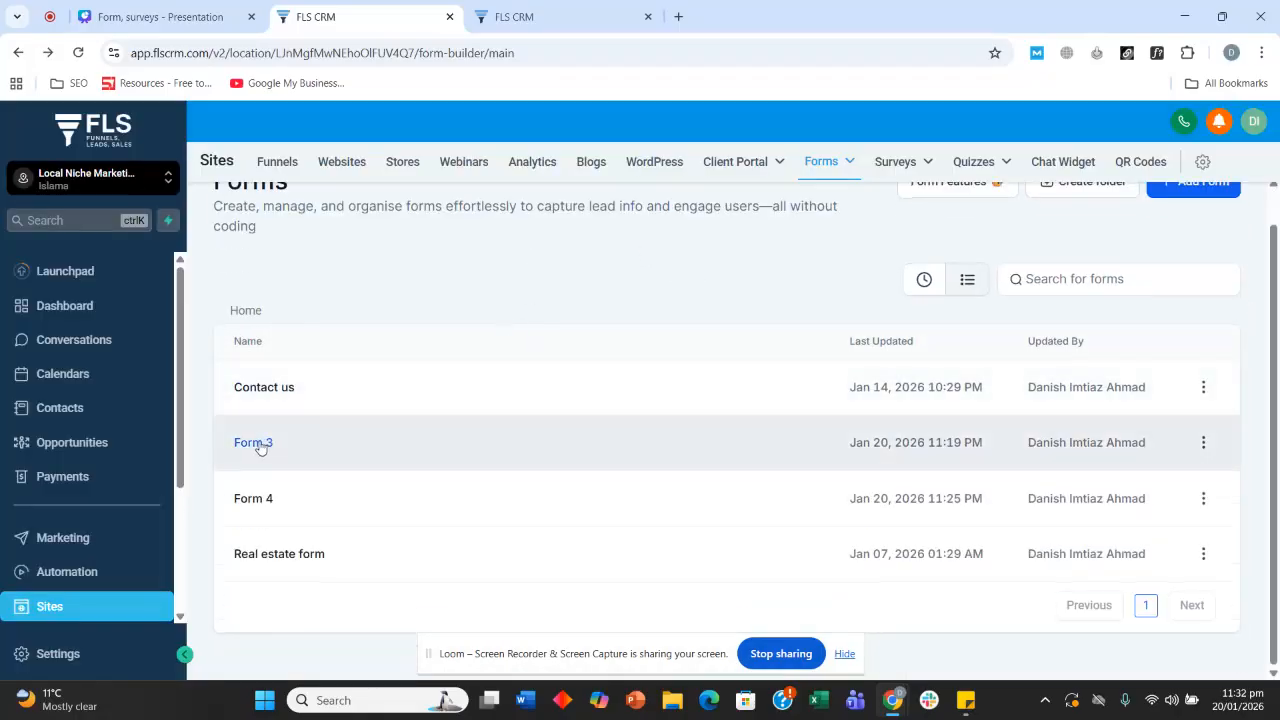
pyautogui.click(257, 443)
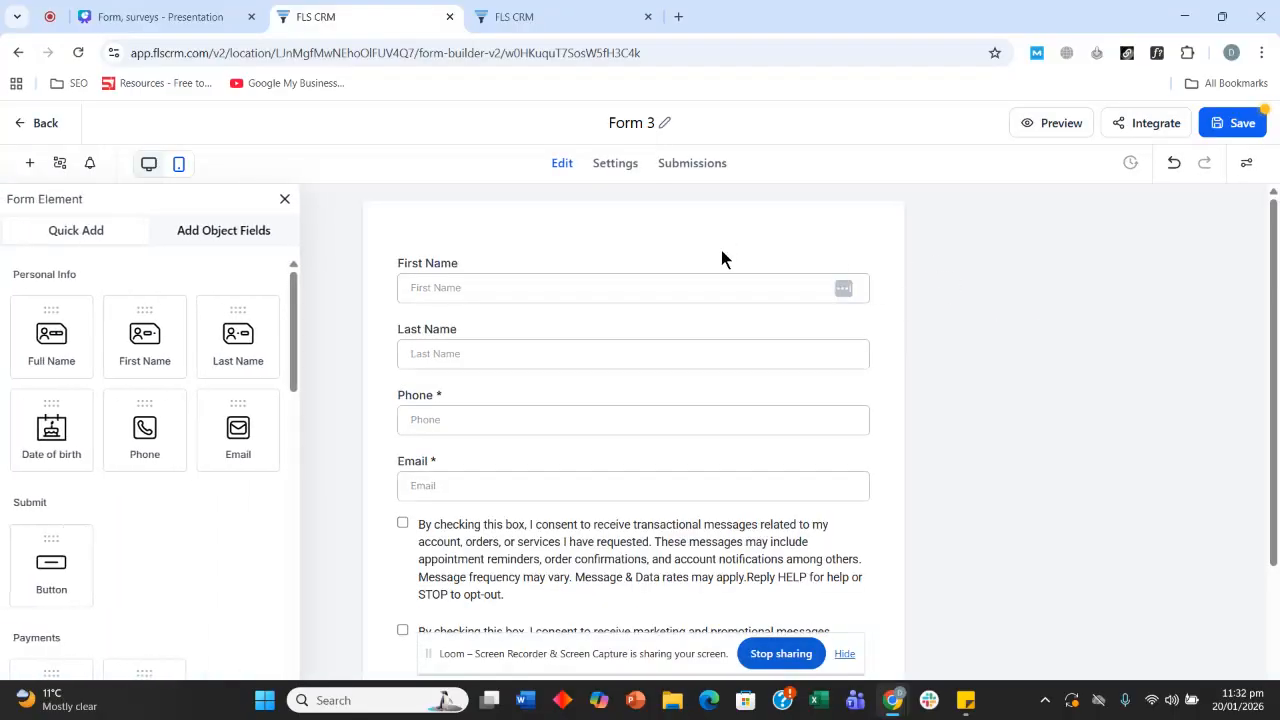
pyautogui.click(1246, 163)
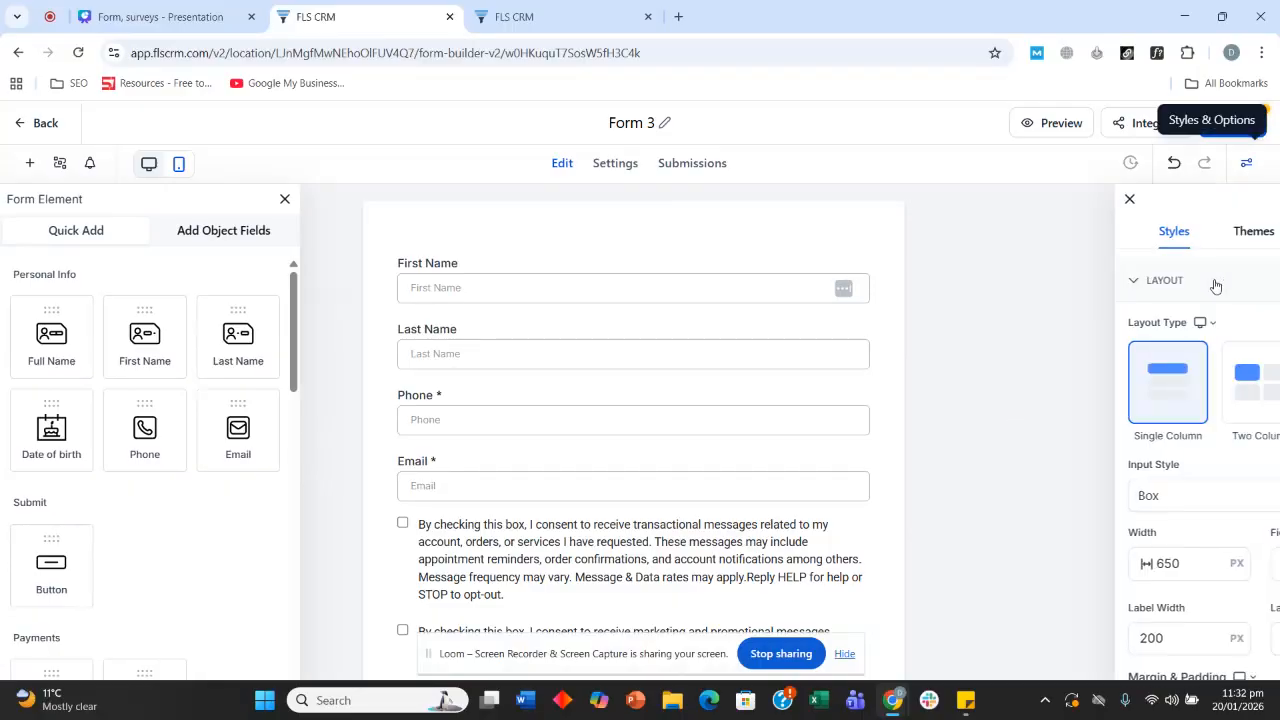
pyautogui.rightClick(1155, 320)
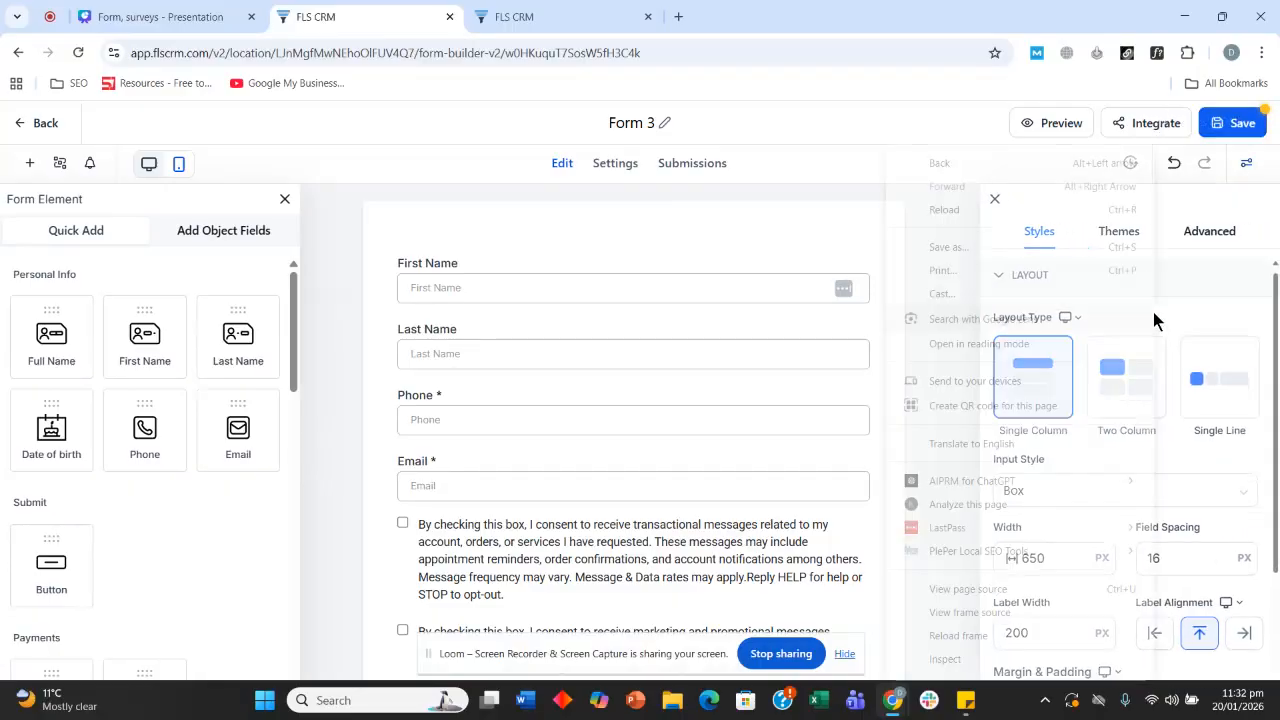
# - Examine the form's layout style settings and look through the available themes
pyautogui.click(1203, 231)
pyautogui.click(1037, 238)
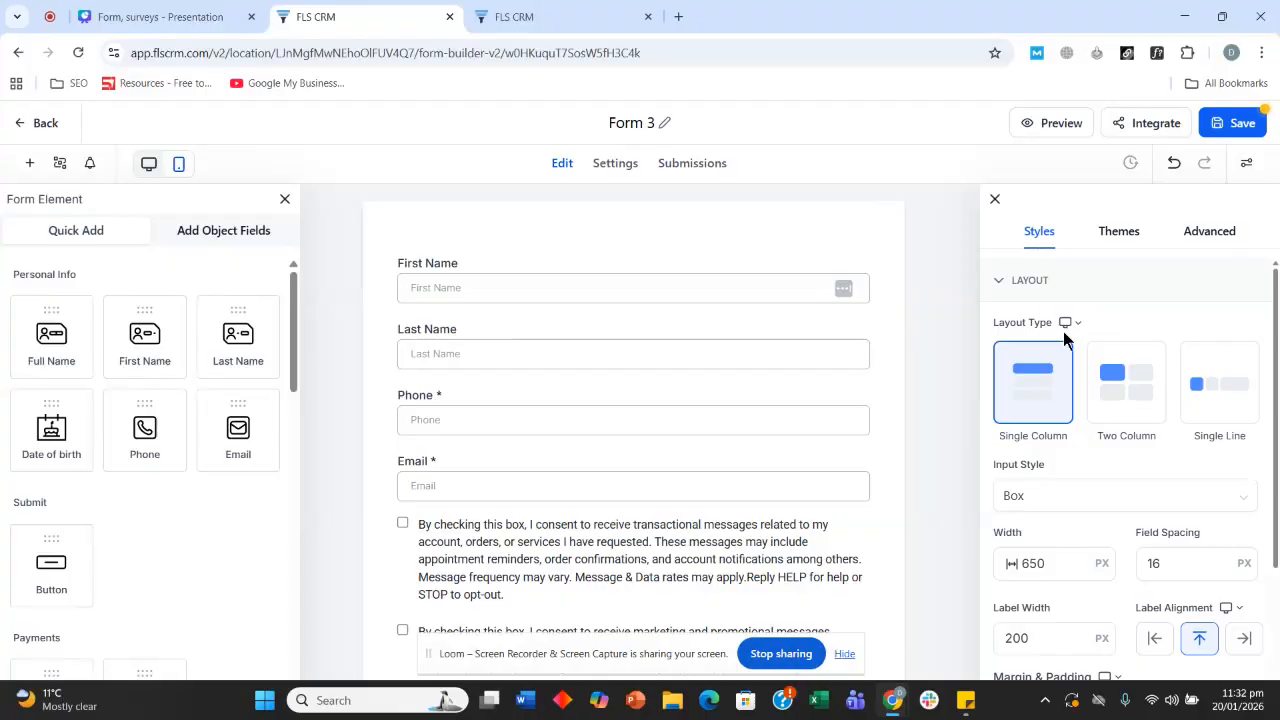
pyautogui.scroll(-3, 1064, 334)
pyautogui.scroll(2, 1060, 360)
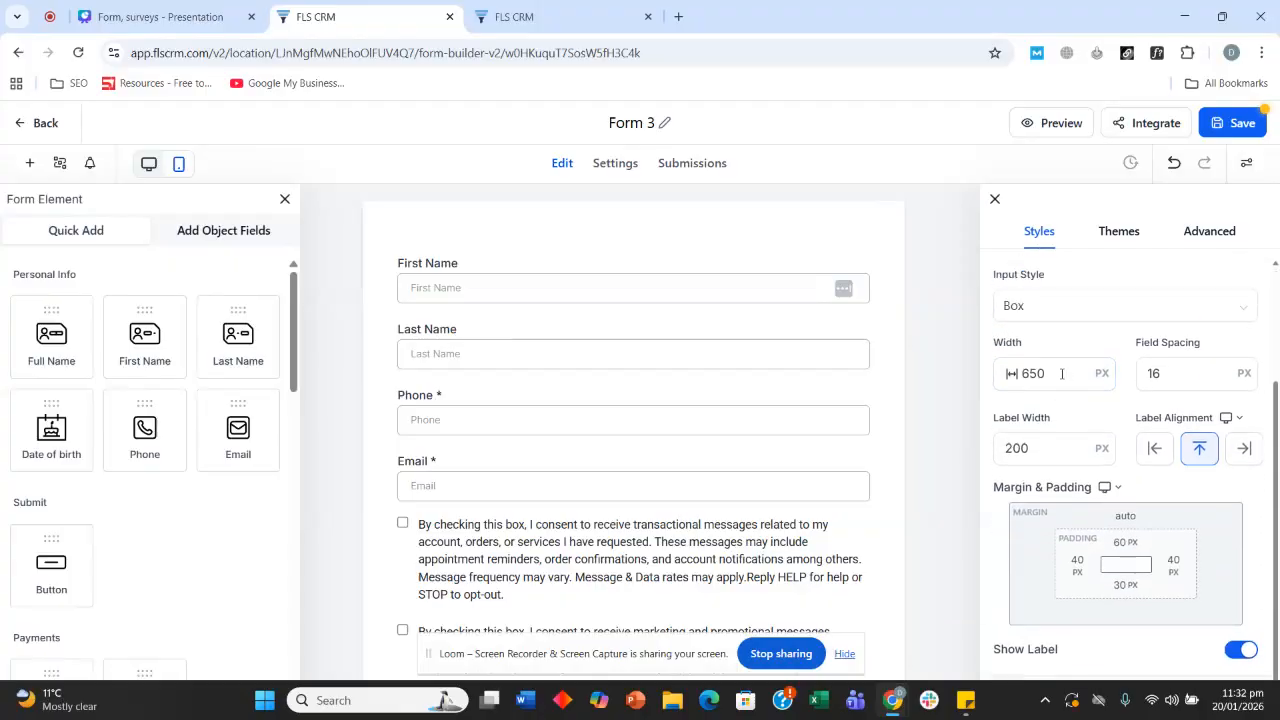
pyautogui.click(1118, 231)
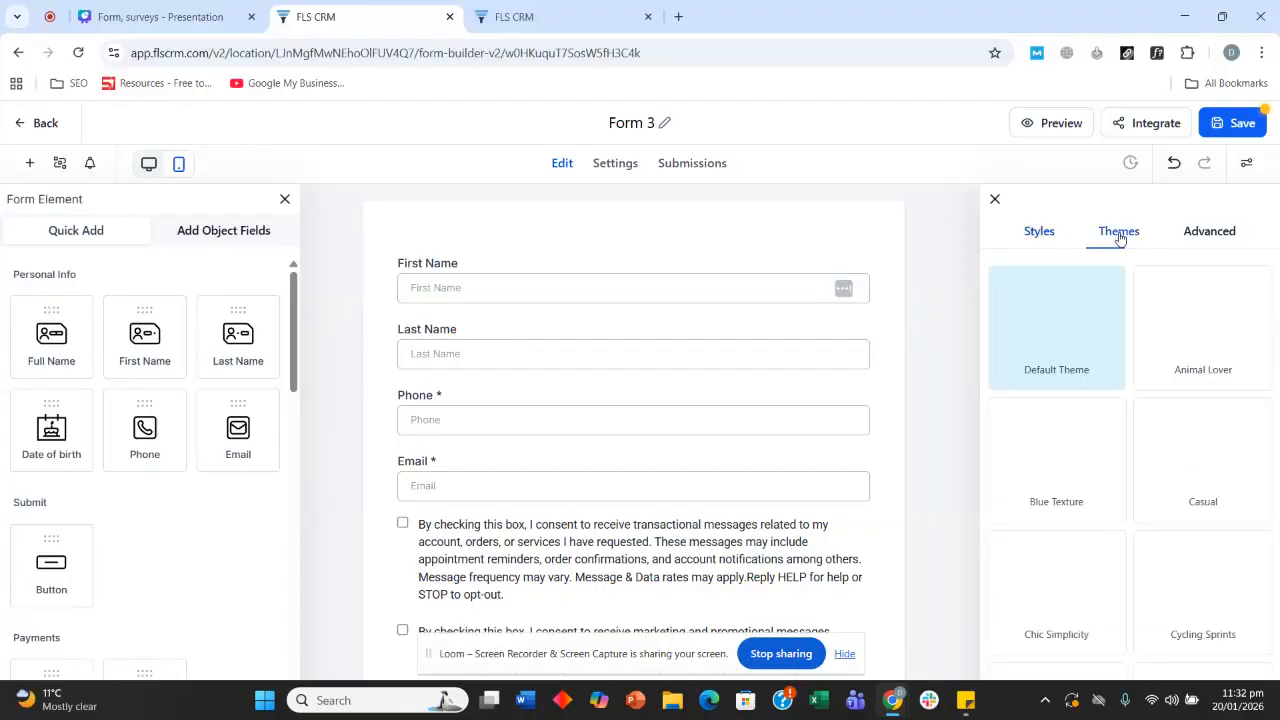
pyautogui.scroll(-4, 1080, 420)
pyautogui.scroll(4, 1085, 410)
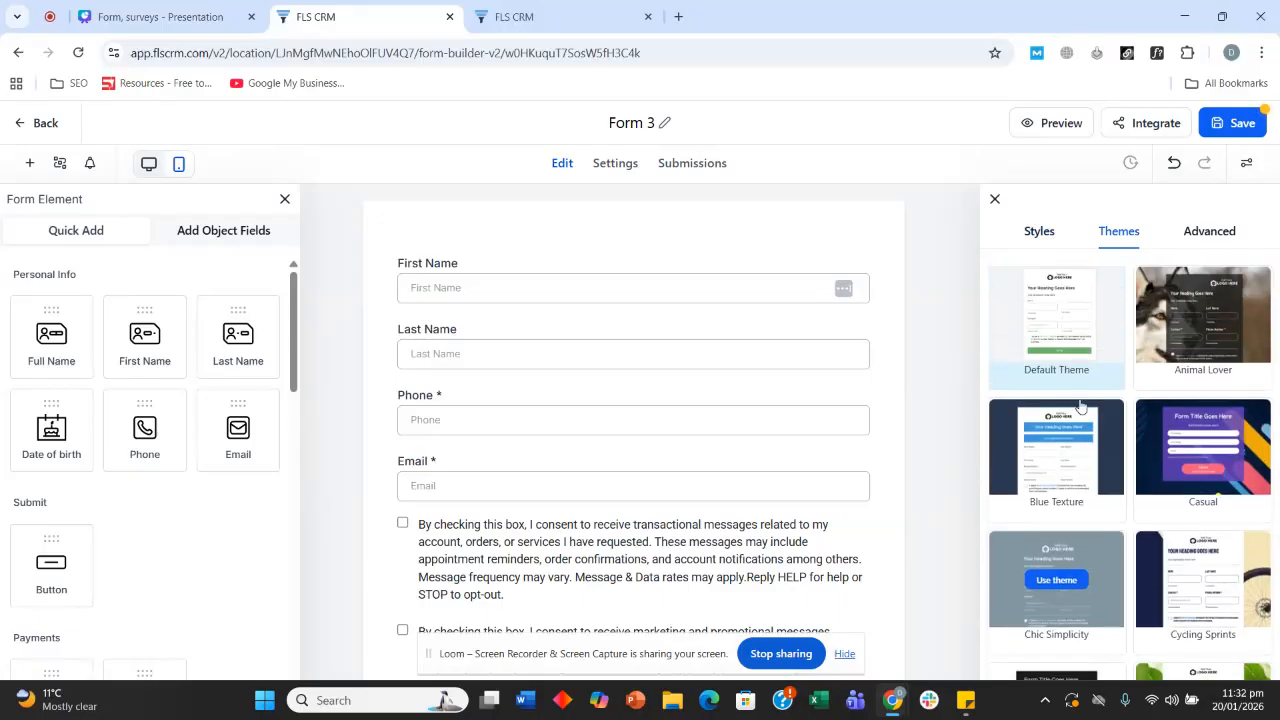
# - Examine the form's advanced border and shadow settings, including border width and corner radius
pyautogui.click(1212, 233)
pyautogui.scroll(-3, 1078, 331)
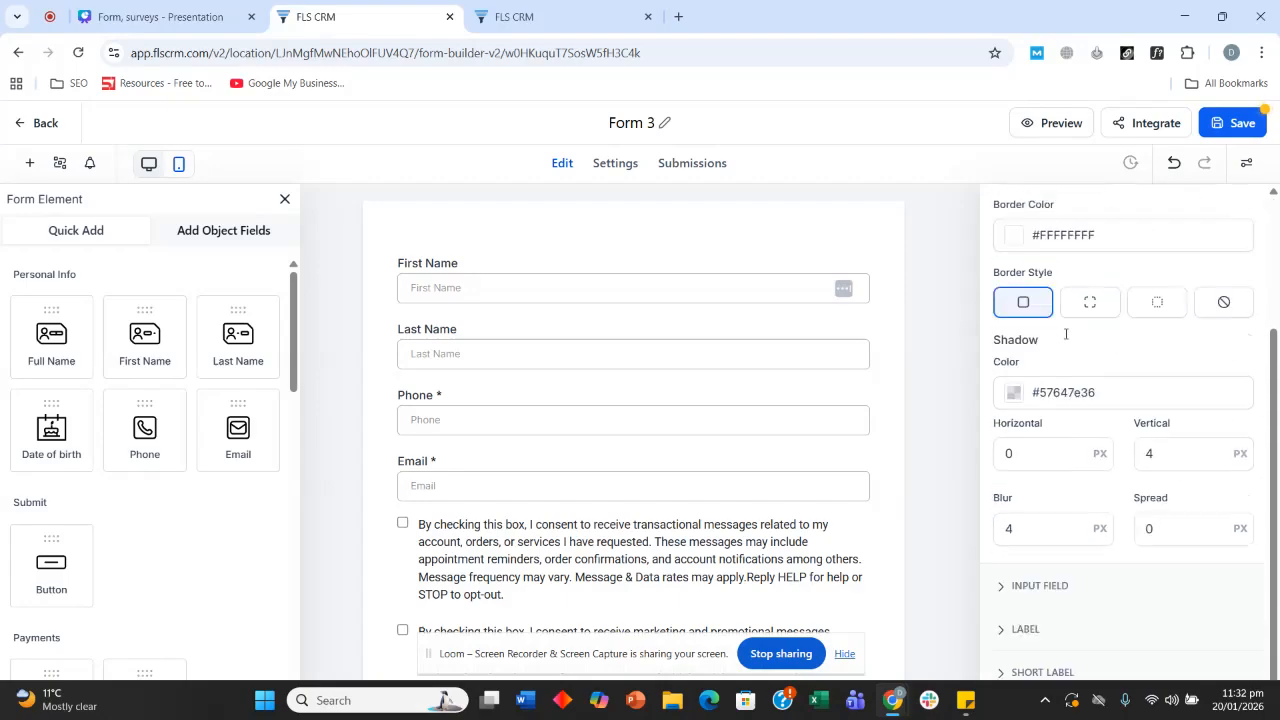
pyautogui.scroll(2, 1065, 341)
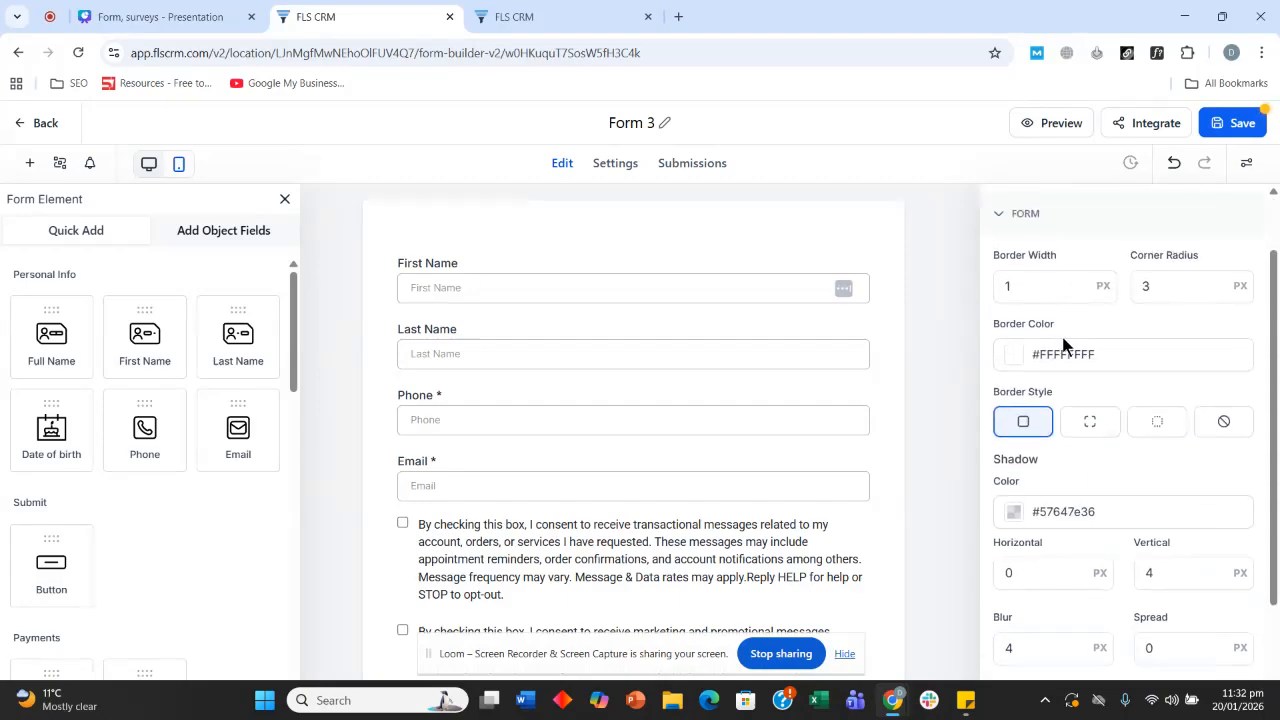
pyautogui.scroll(1, 1062, 344)
pyautogui.click(1040, 366)
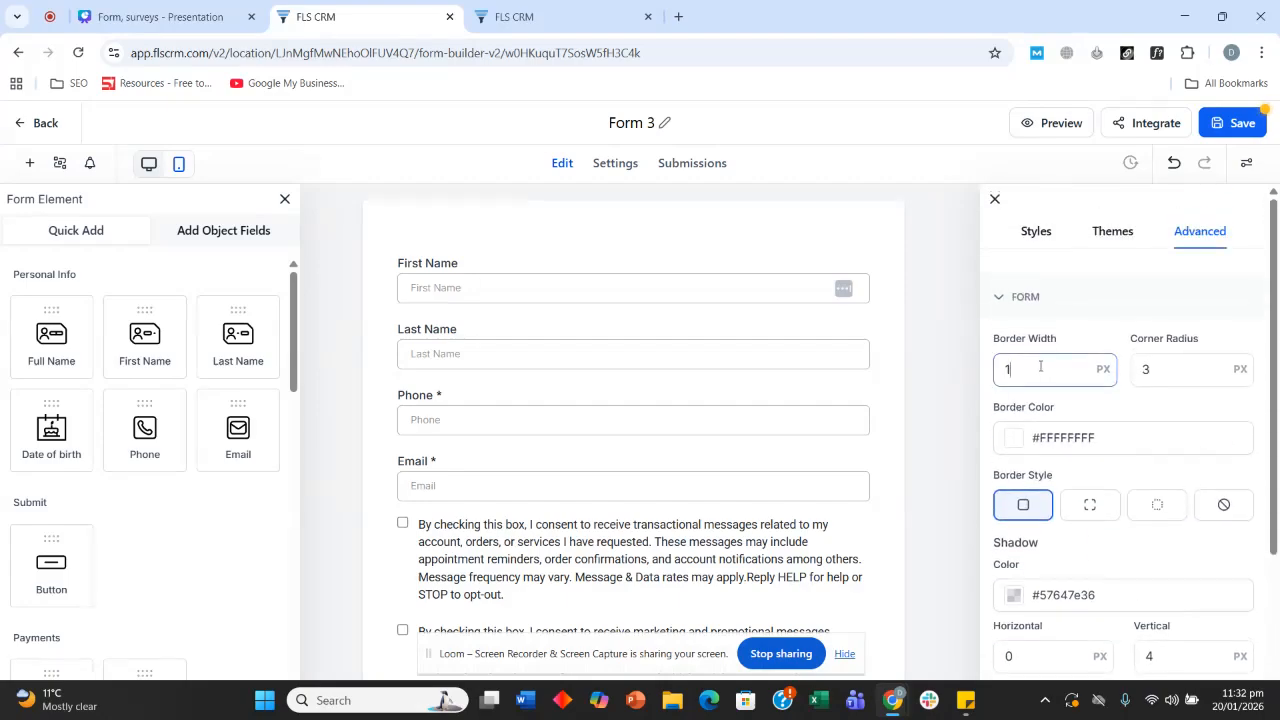
pyautogui.doubleClick(1040, 366)
pyautogui.click(1183, 368)
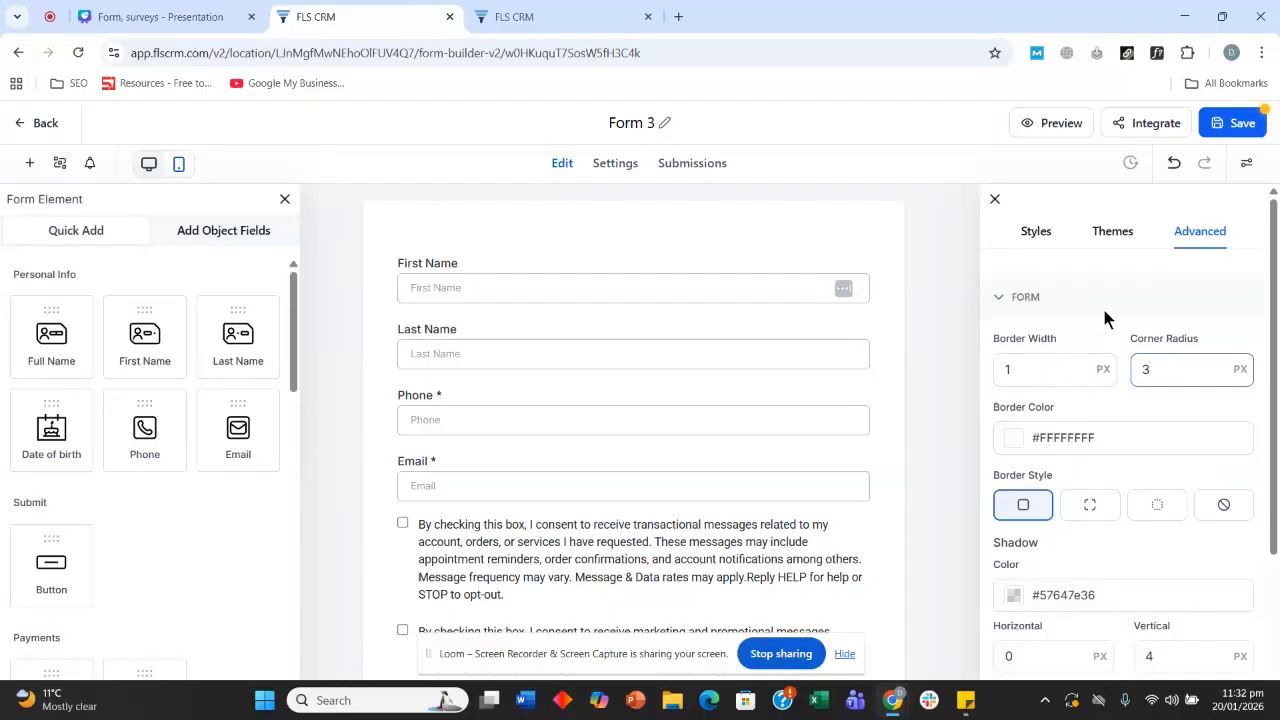
pyautogui.scroll(-1, 1100, 312)
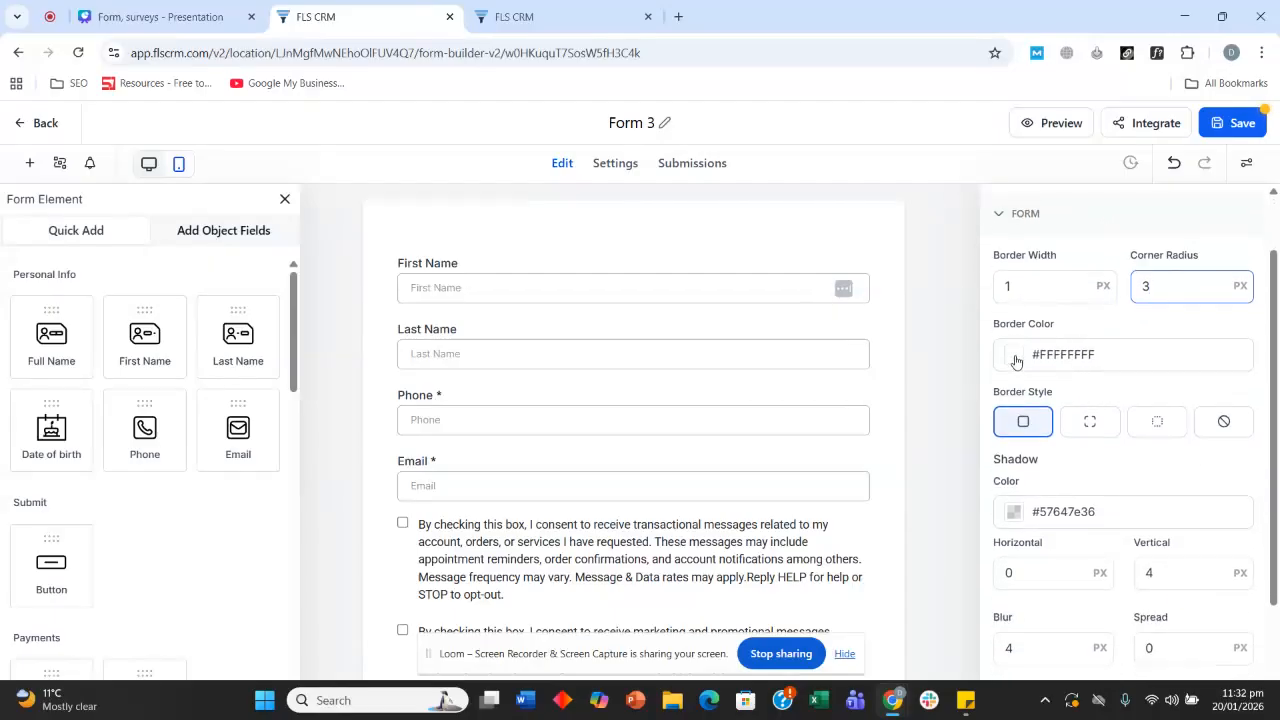
# - Change the form's border color to red
pyautogui.click(1016, 362)
pyautogui.moveTo(1007, 446)
pyautogui.mouseDown()
pyautogui.moveTo(1024, 452)
pyautogui.moveTo(1065, 430)
pyautogui.mouseUp()
pyautogui.click(1100, 330)
pyautogui.scroll(-3, 1095, 304)
pyautogui.click(1092, 342)
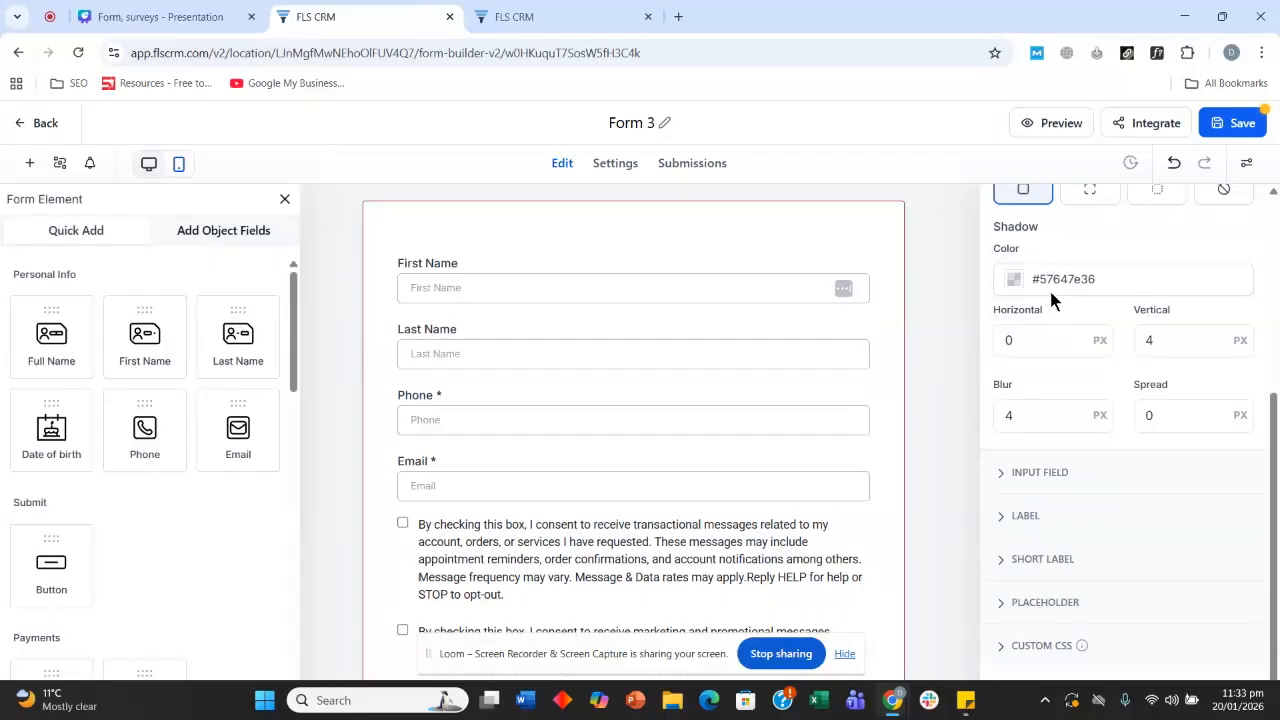
# - Try the dotted border style on the input fields, and switch it to dashed
pyautogui.click(1029, 480)
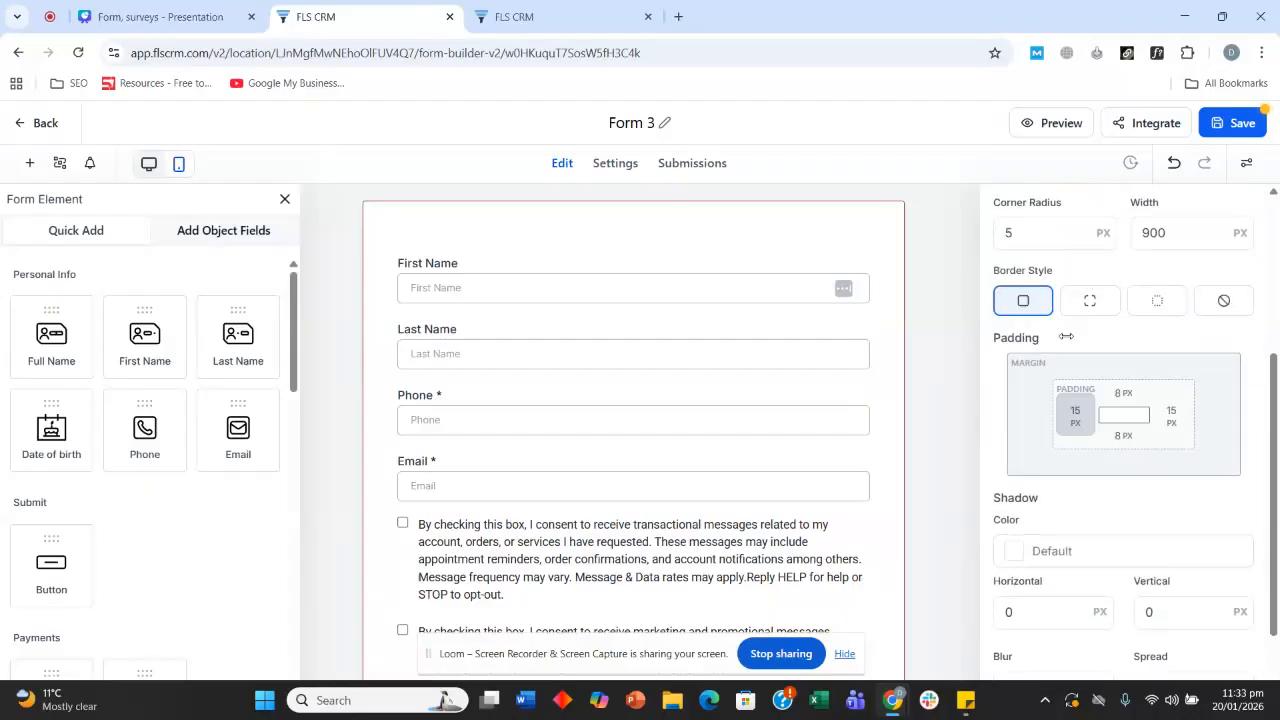
pyautogui.scroll(2, 1000, 360)
pyautogui.scroll(-2, 1008, 403)
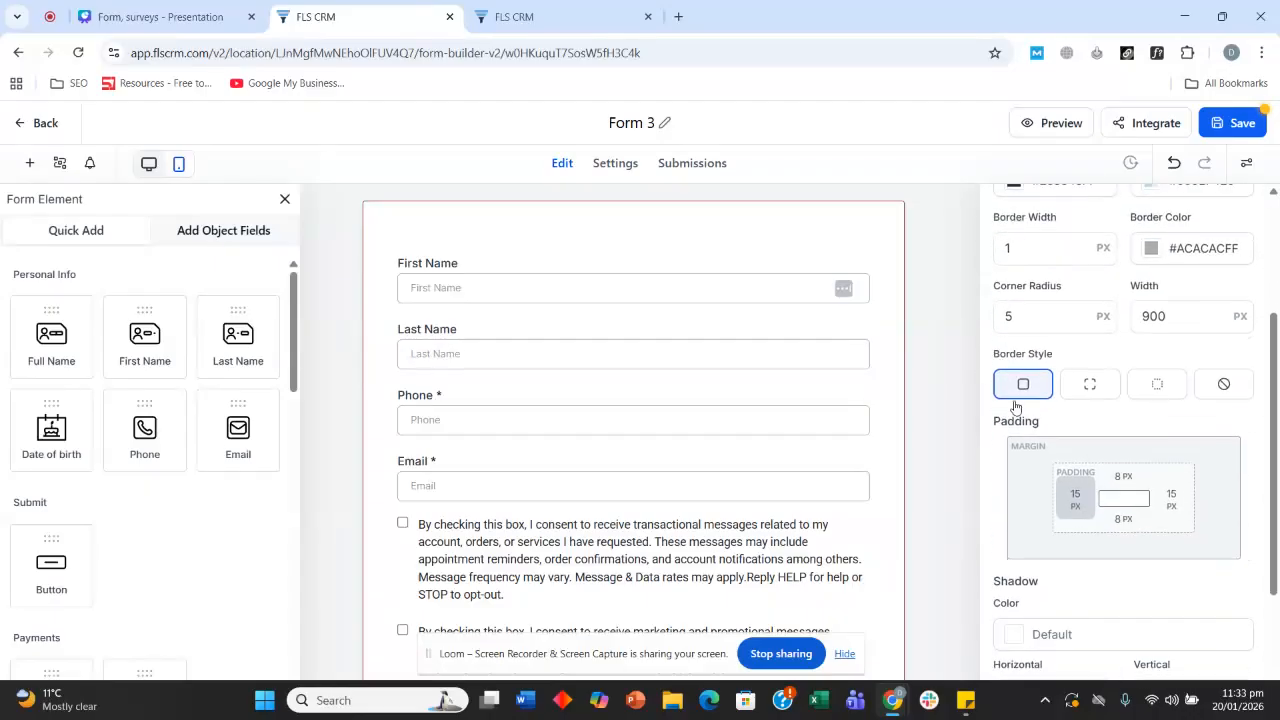
pyautogui.click(1087, 383)
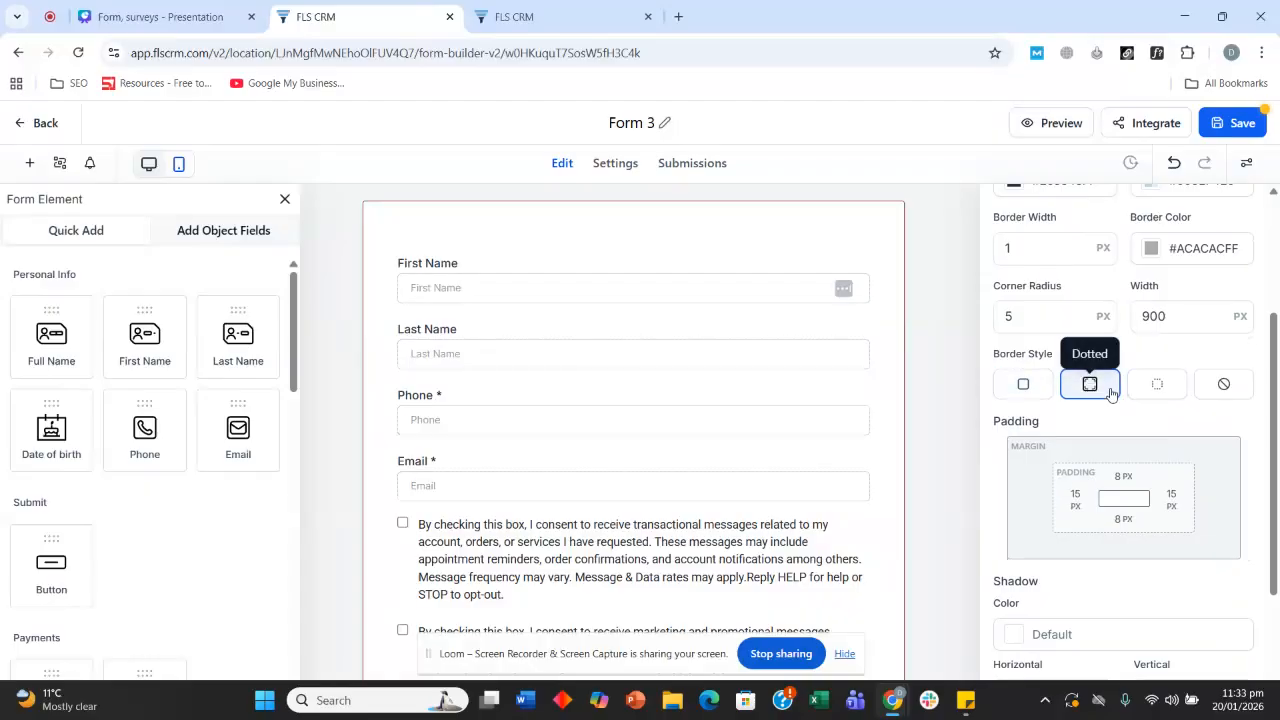
pyautogui.click(1158, 390)
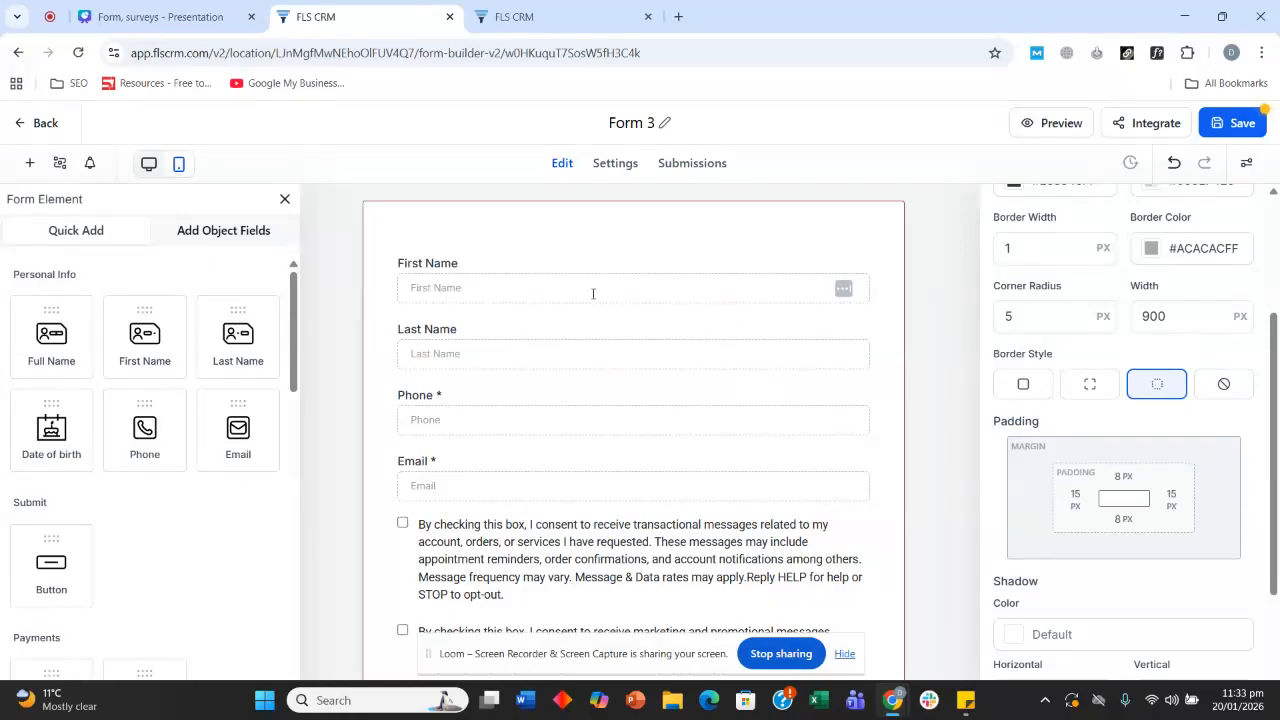
# - Set the input fields' left padding to 0 px
pyautogui.scroll(-1, 1024, 350)
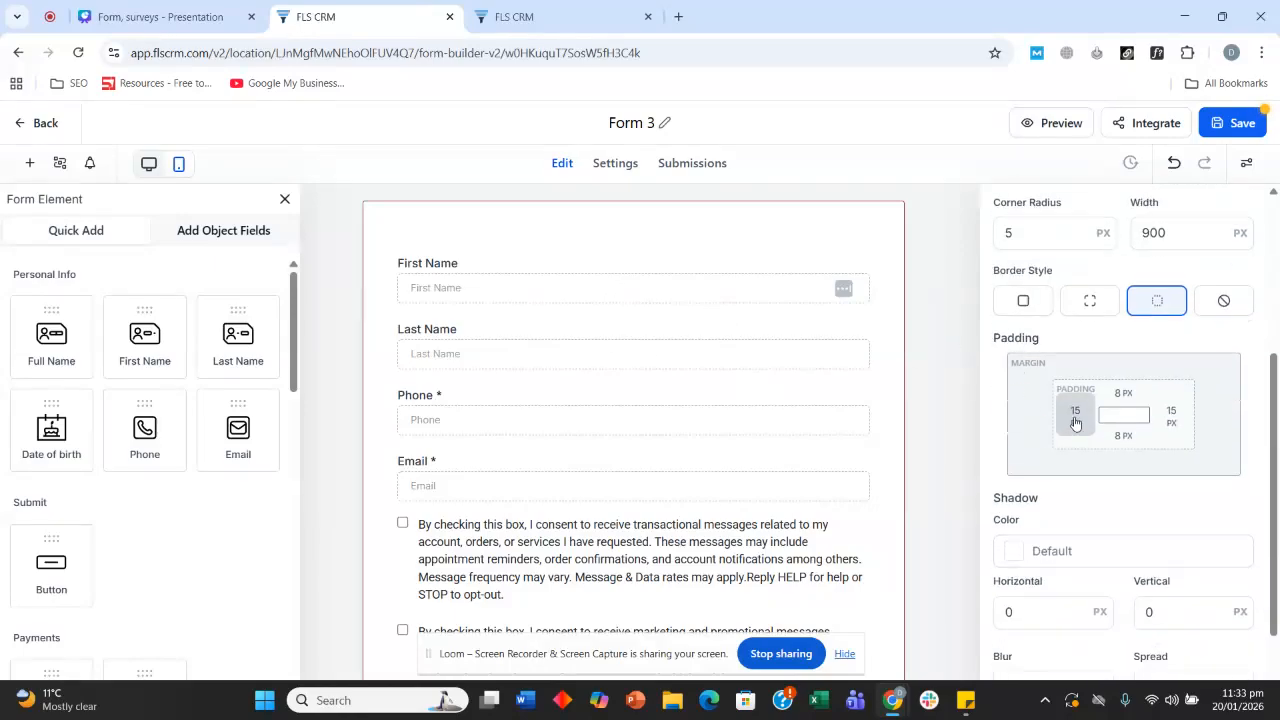
pyautogui.scroll(3, 1074, 423)
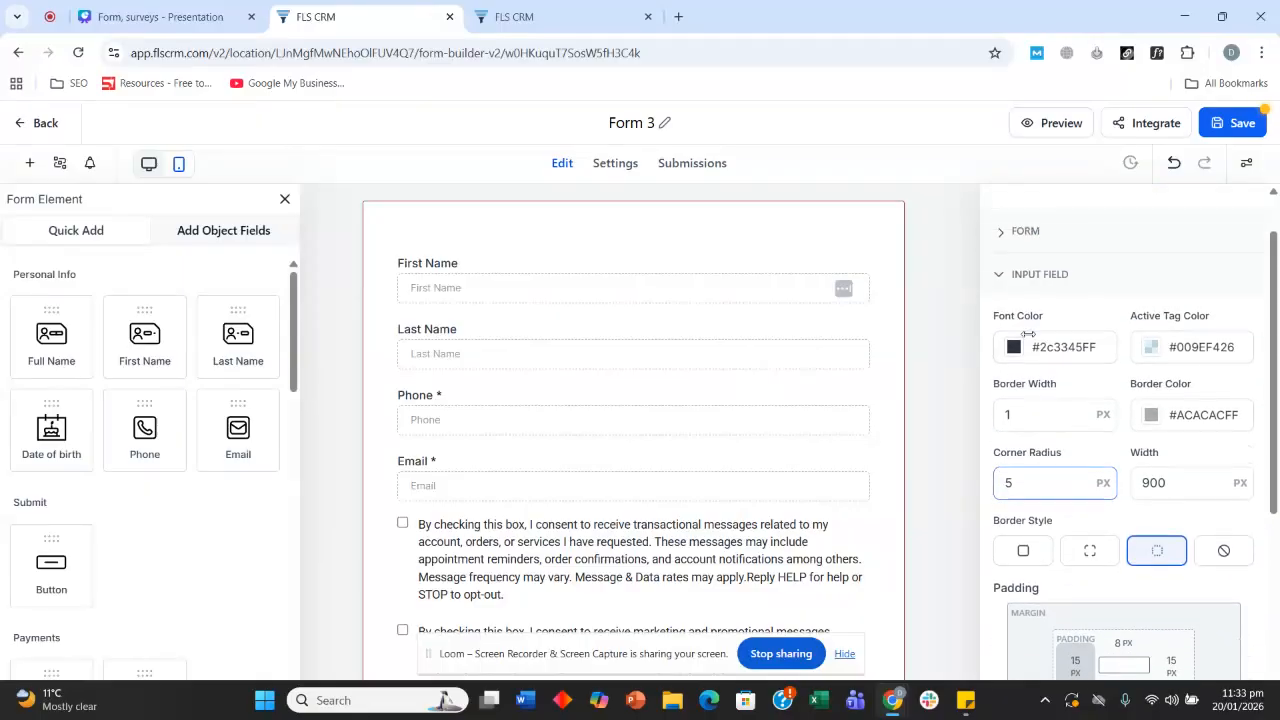
pyautogui.scroll(-2, 1010, 311)
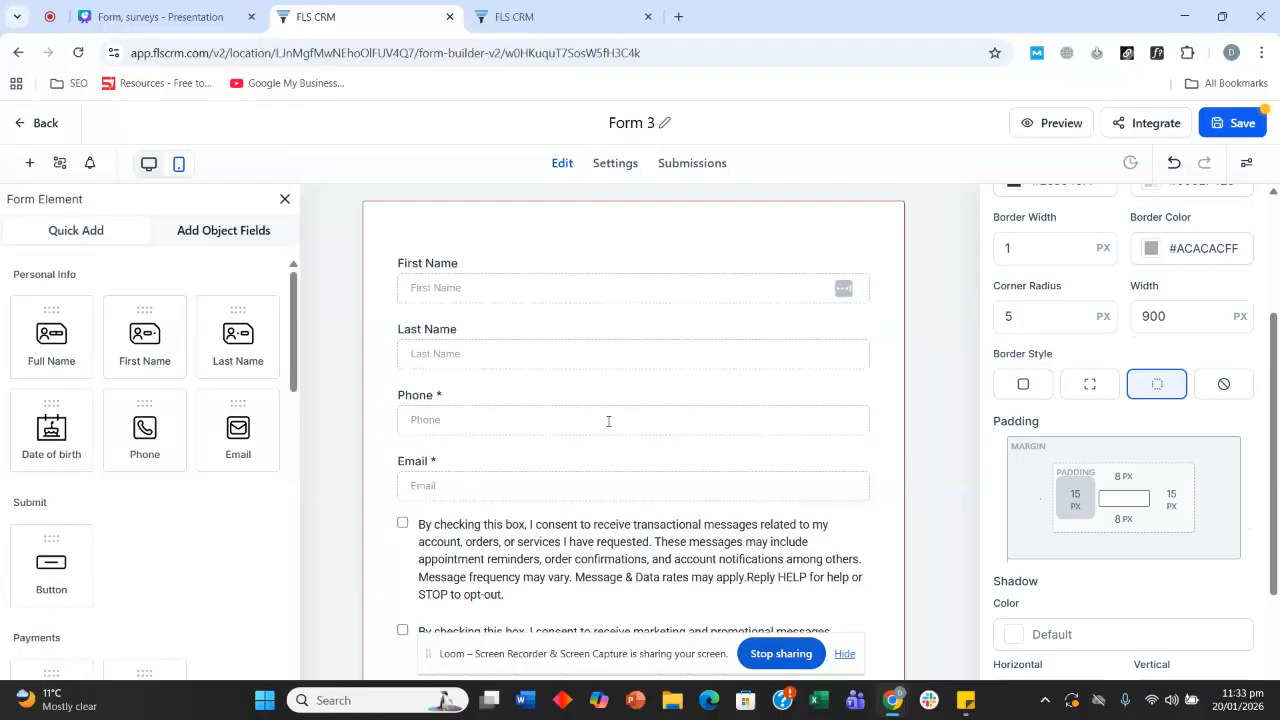
pyautogui.click(1072, 515)
pyautogui.write('14')
pyautogui.click(980, 582)
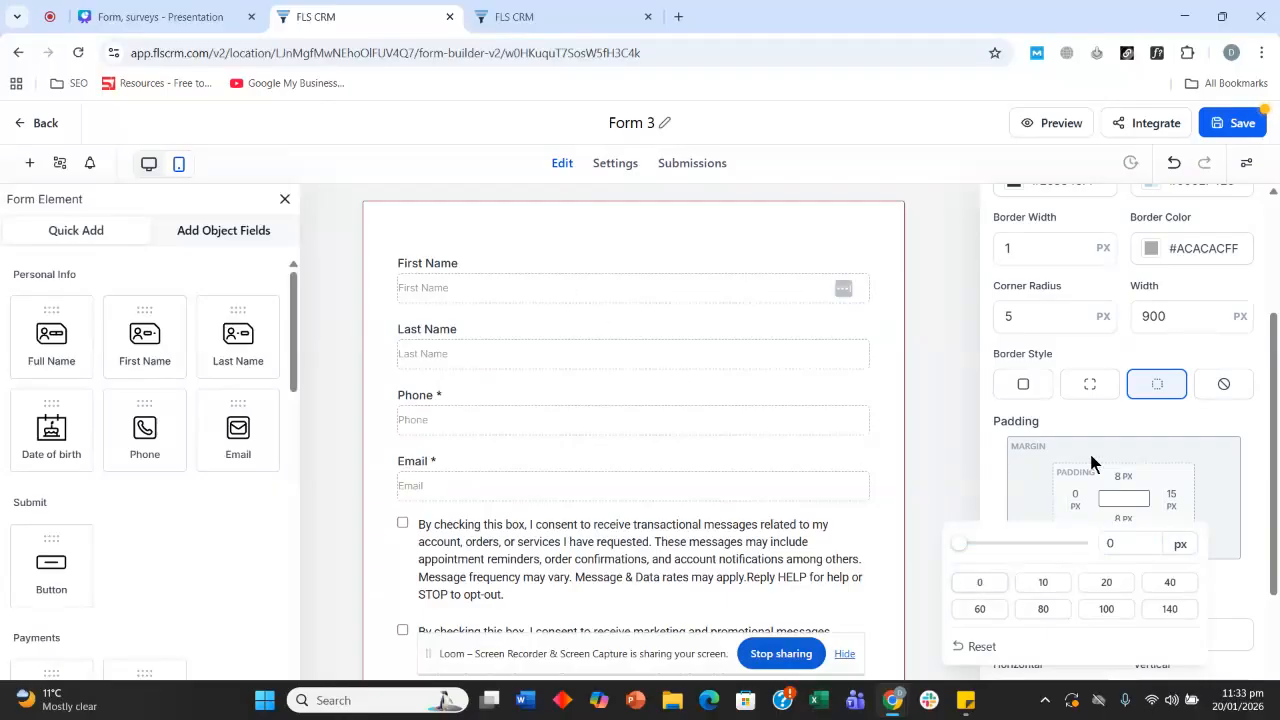
pyautogui.click(985, 440)
# - Return the input fields' left padding to 15 px
pyautogui.scroll(-3, 1085, 400)
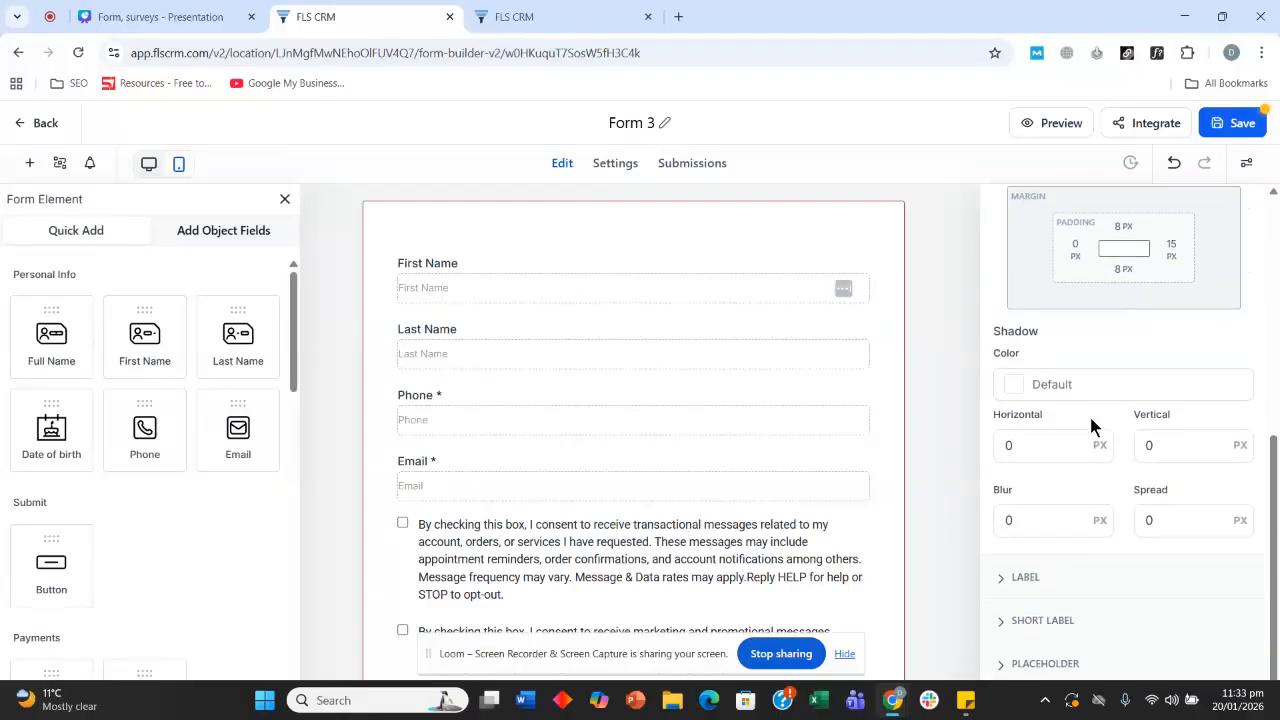
pyautogui.click(1075, 249)
pyautogui.doubleClick(1125, 294)
pyautogui.write('15')
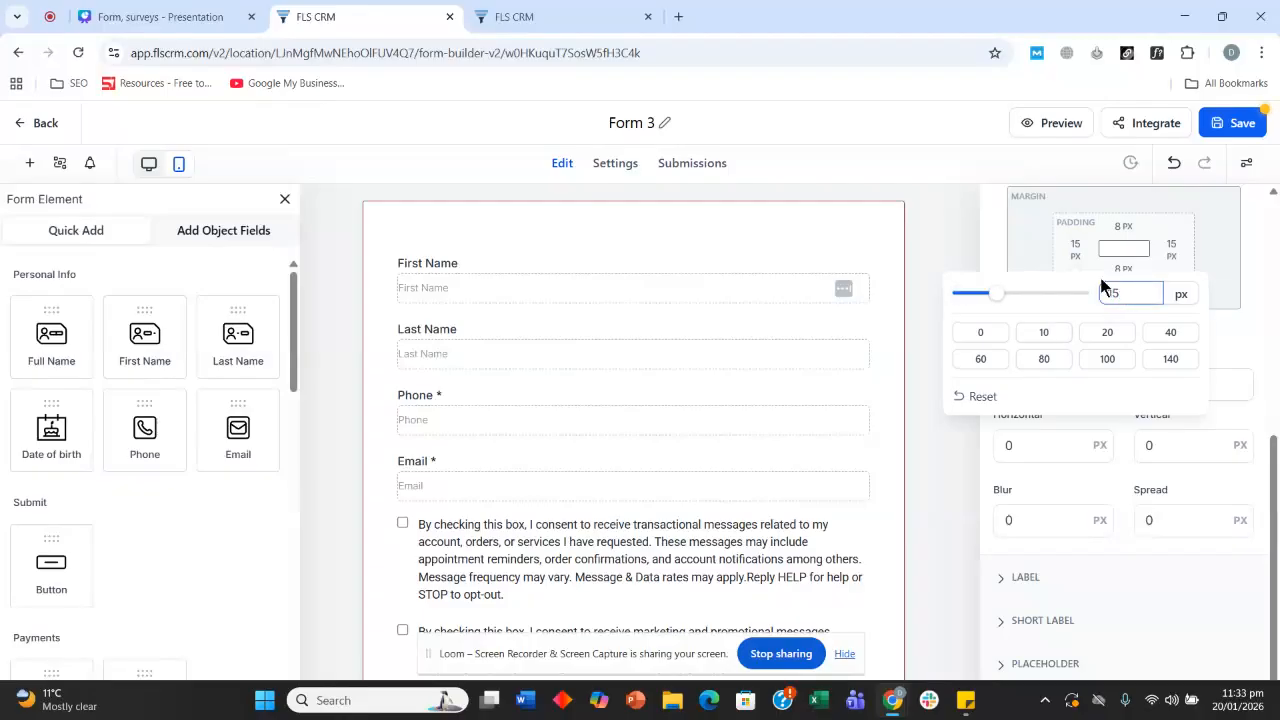
pyautogui.click(1056, 308)
# - Change the color of the form's field labels to blue, #2246A3FF
pyautogui.scroll(-1, 1057, 360)
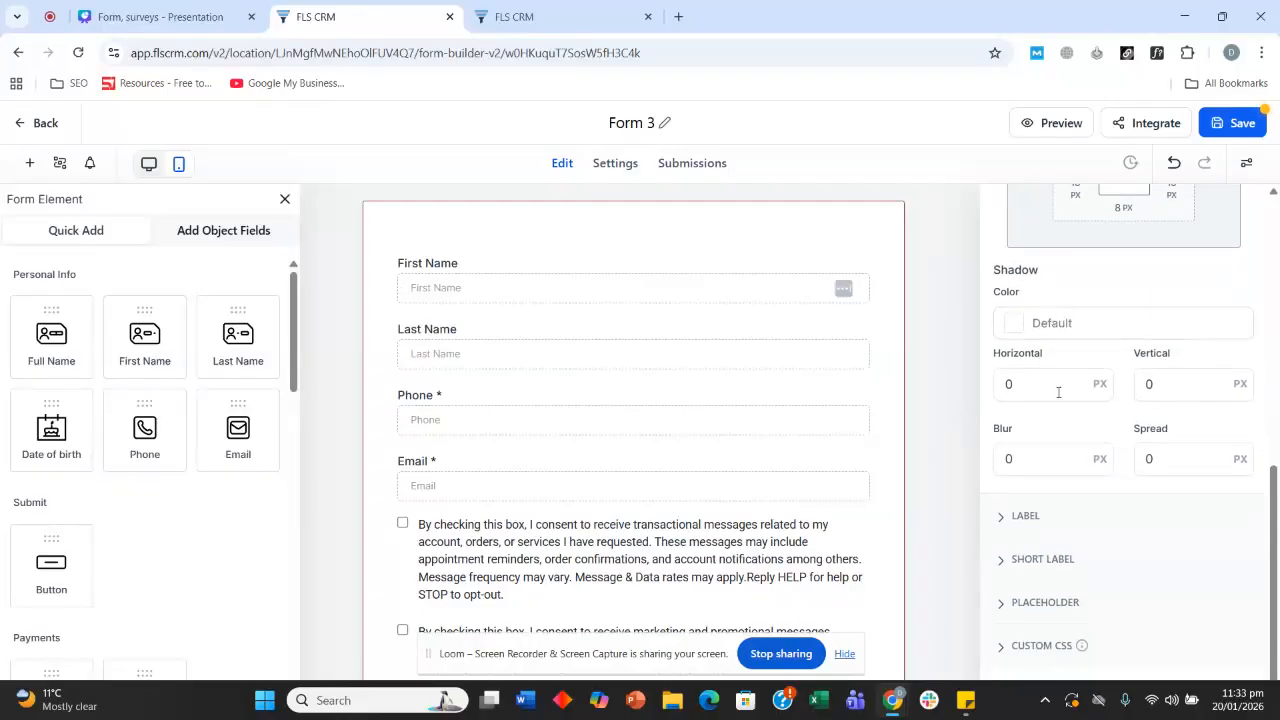
pyautogui.click(1057, 522)
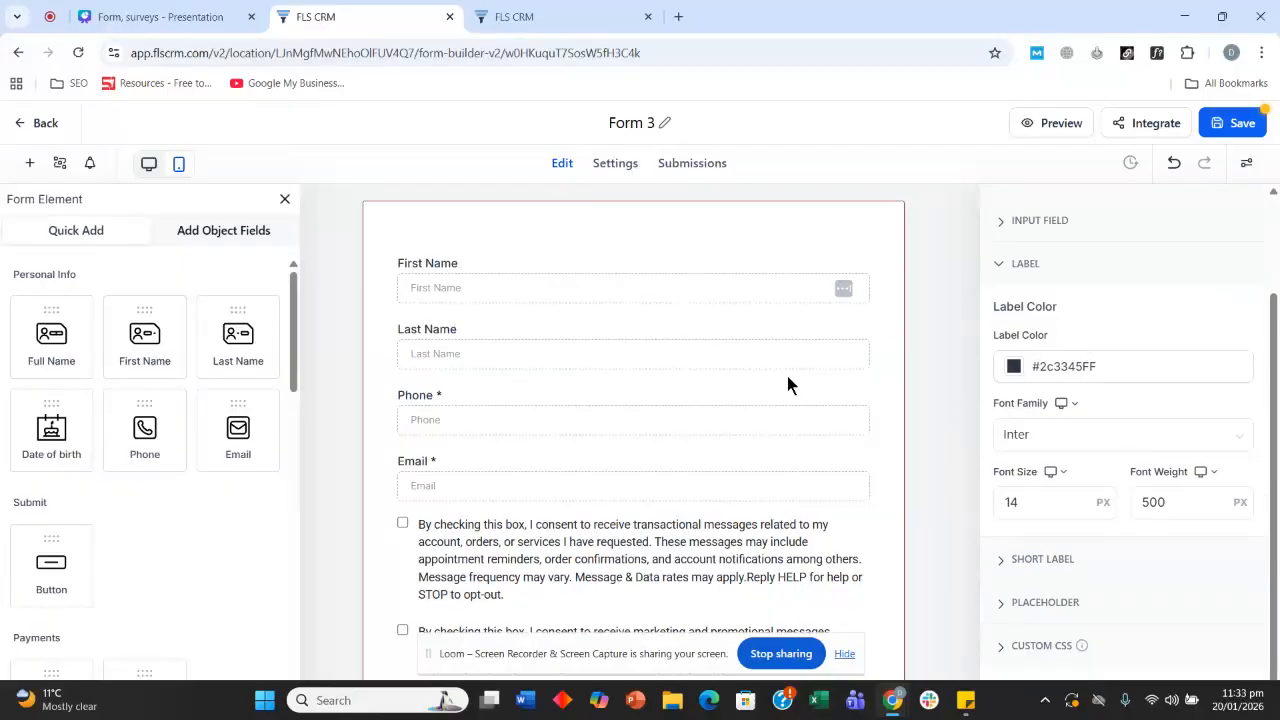
pyautogui.click(426, 263)
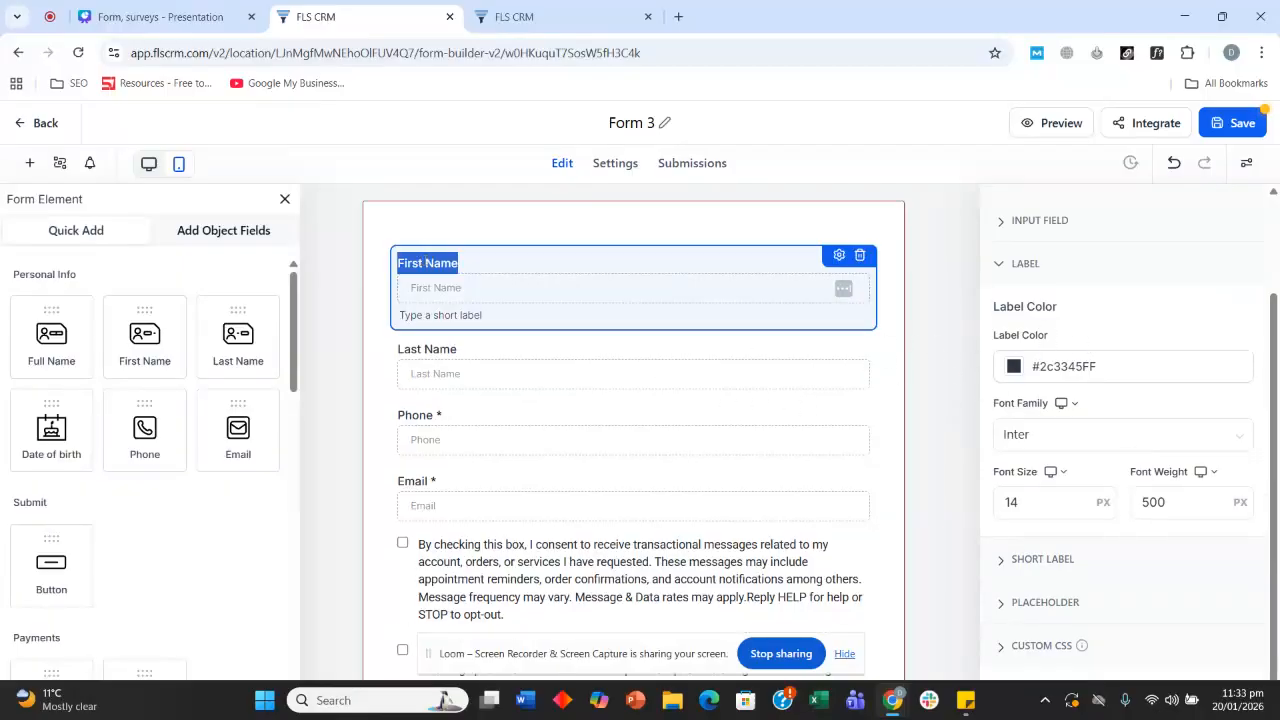
pyautogui.click(1014, 367)
pyautogui.moveTo(996, 492)
pyautogui.mouseDown()
pyautogui.moveTo(986, 500)
pyautogui.moveTo(997, 406)
pyautogui.moveTo(994, 457)
pyautogui.moveTo(1018, 425)
pyautogui.moveTo(997, 403)
pyautogui.moveTo(1066, 443)
pyautogui.mouseUp()
pyautogui.click(1005, 333)
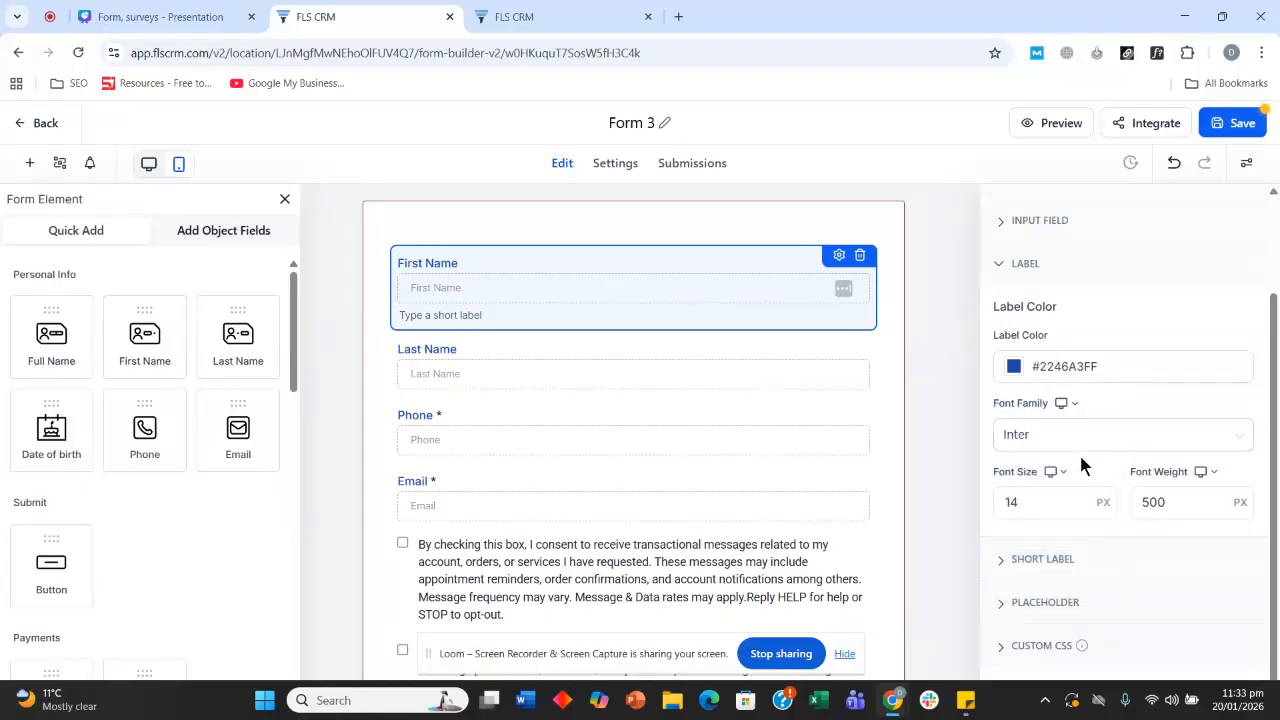
# - Examine the advanced short label, placeholder and custom CSS settings
pyautogui.click(1024, 568)
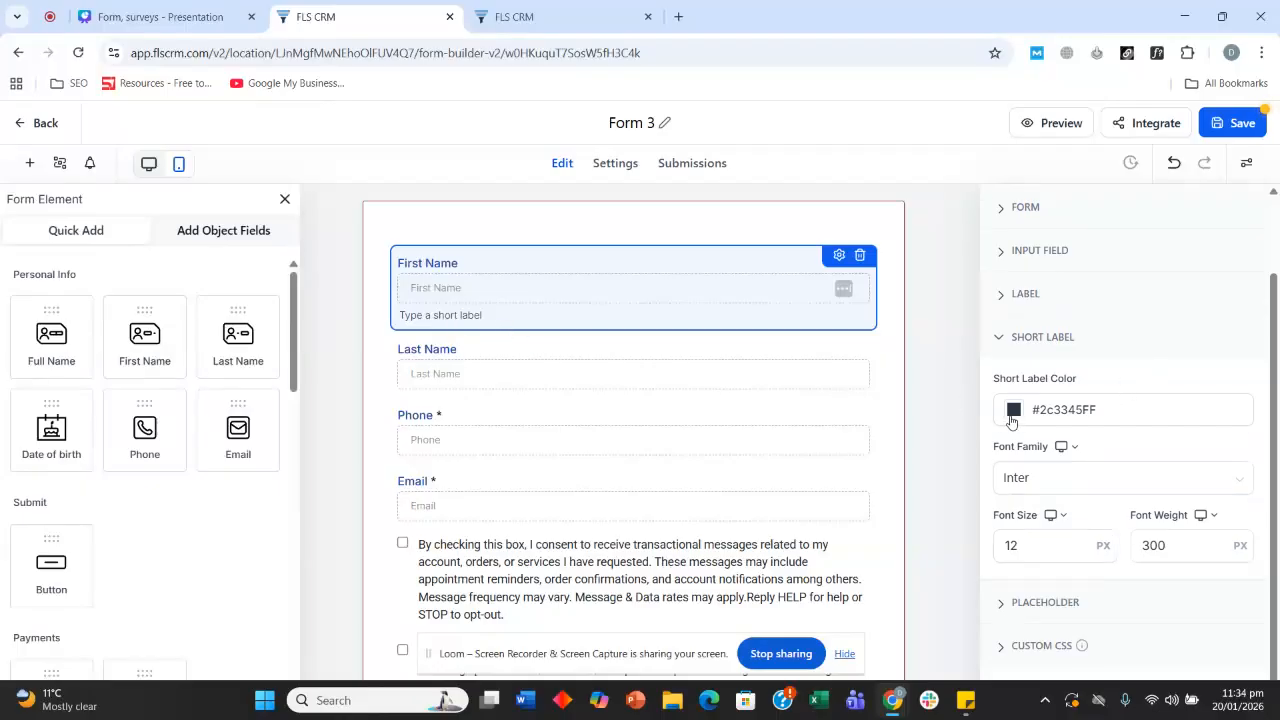
pyautogui.click(1028, 555)
pyautogui.click(1045, 606)
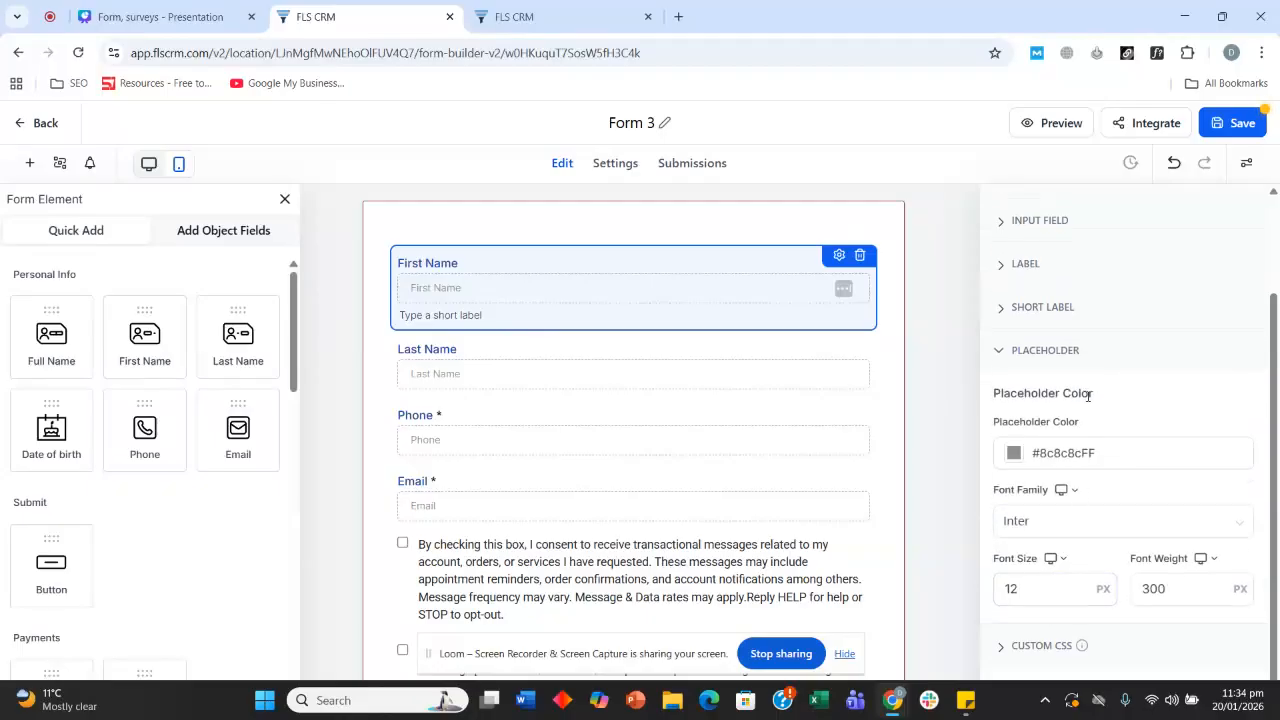
pyautogui.tripleClick(433, 290)
pyautogui.click(1005, 645)
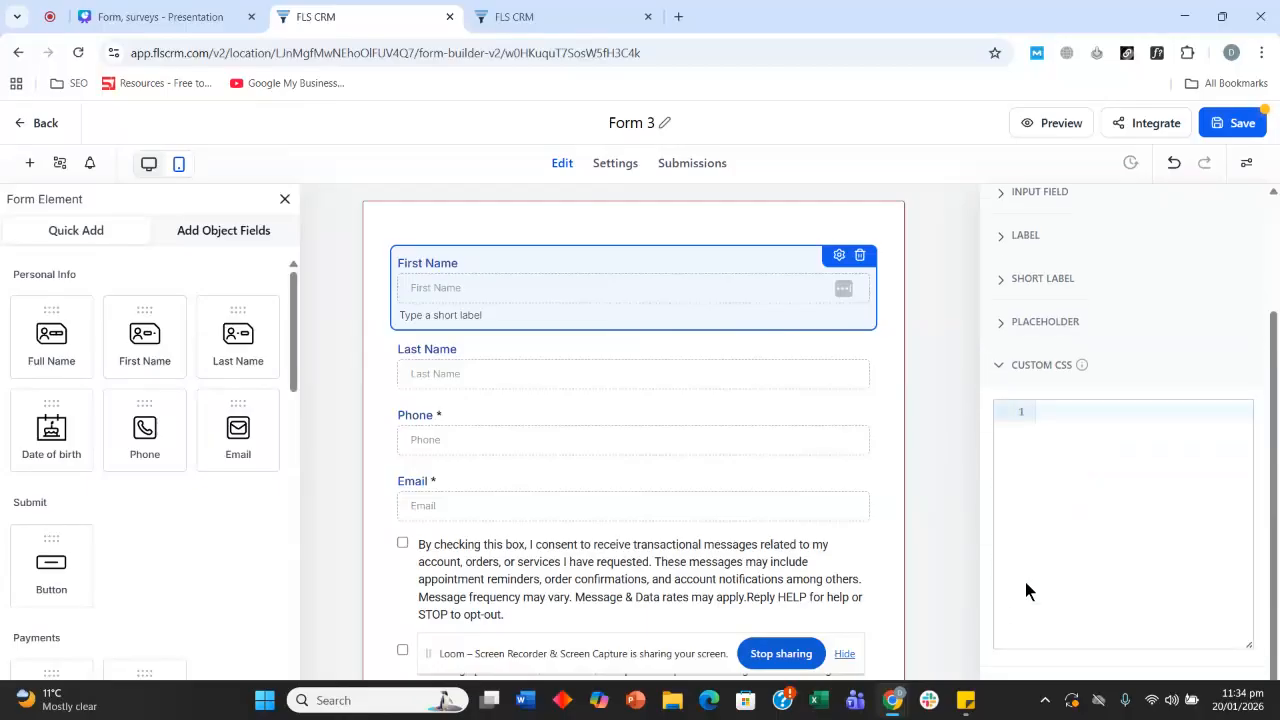
pyautogui.click(998, 368)
# - Examine the form's colors and background settings, including the background image and header image uploads
pyautogui.click(1120, 236)
pyautogui.click(1039, 231)
pyautogui.scroll(-3, 1099, 320)
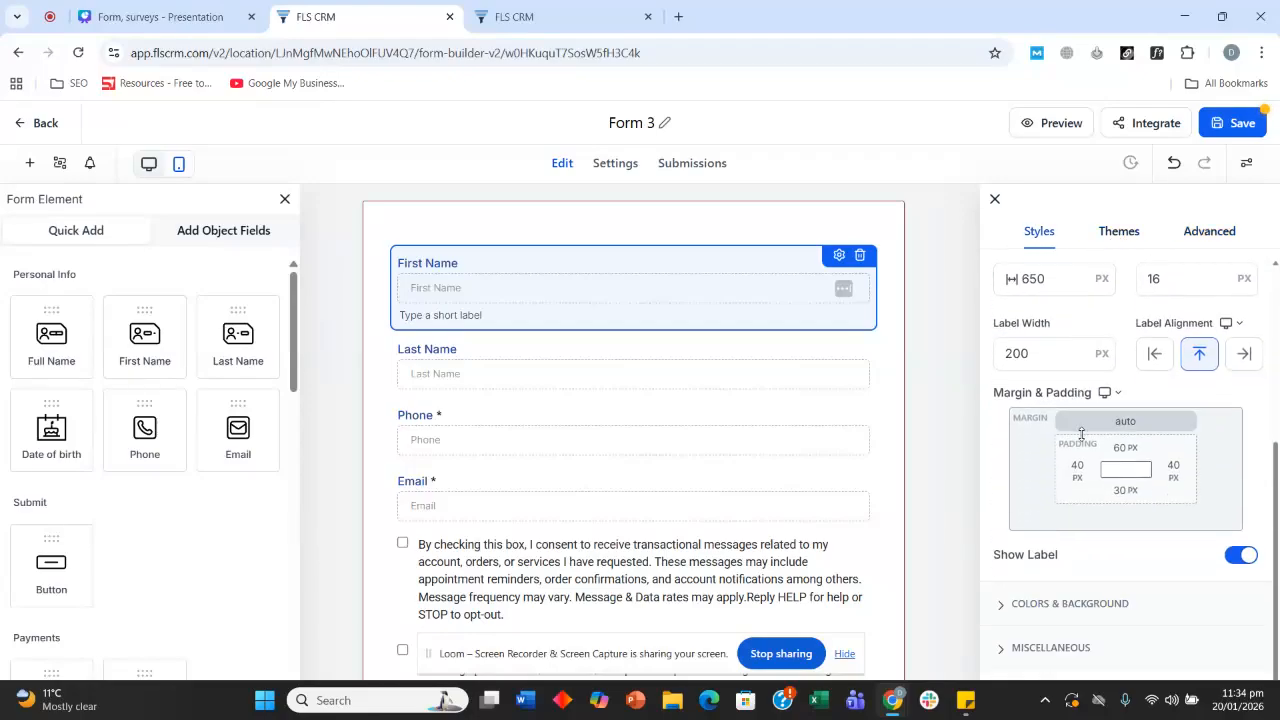
pyautogui.click(1041, 604)
pyautogui.scroll(-1, 1063, 424)
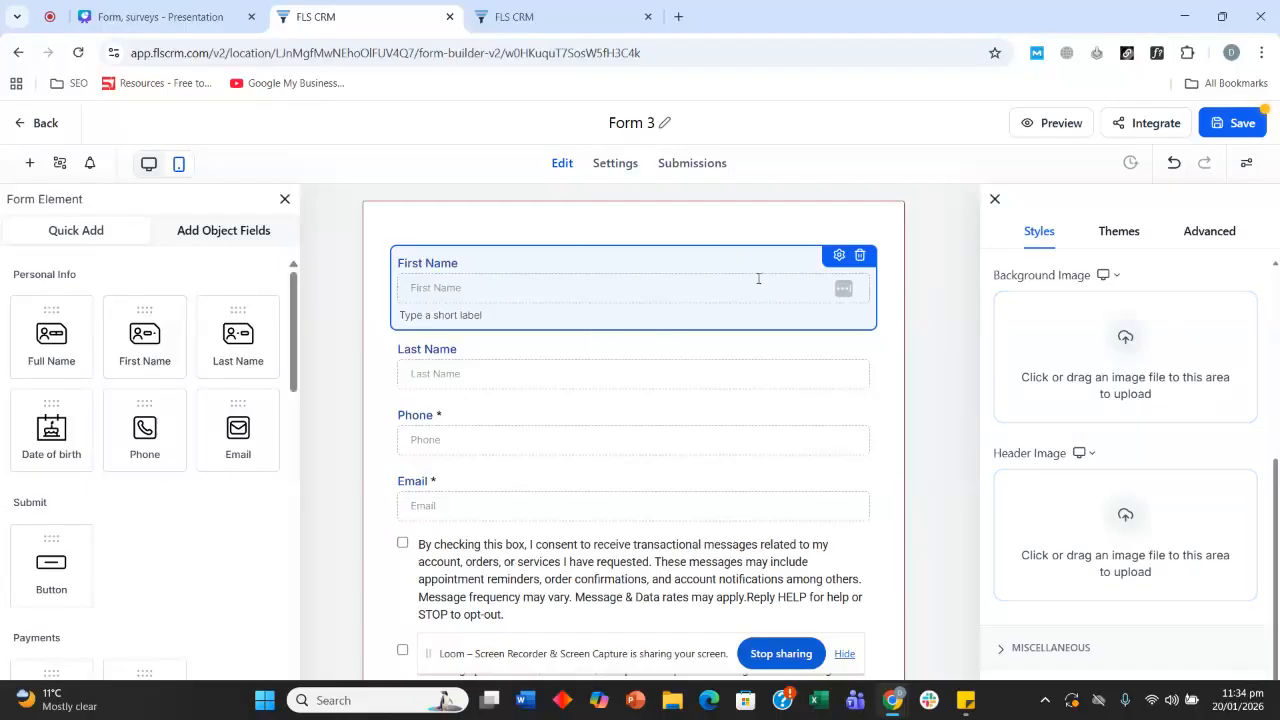
pyautogui.scroll(-2, 520, 215)
pyautogui.scroll(2, 606, 266)
# - Switch Agency Branding on and back off in the miscellaneous styles, and close the style options
pyautogui.click(1006, 647)
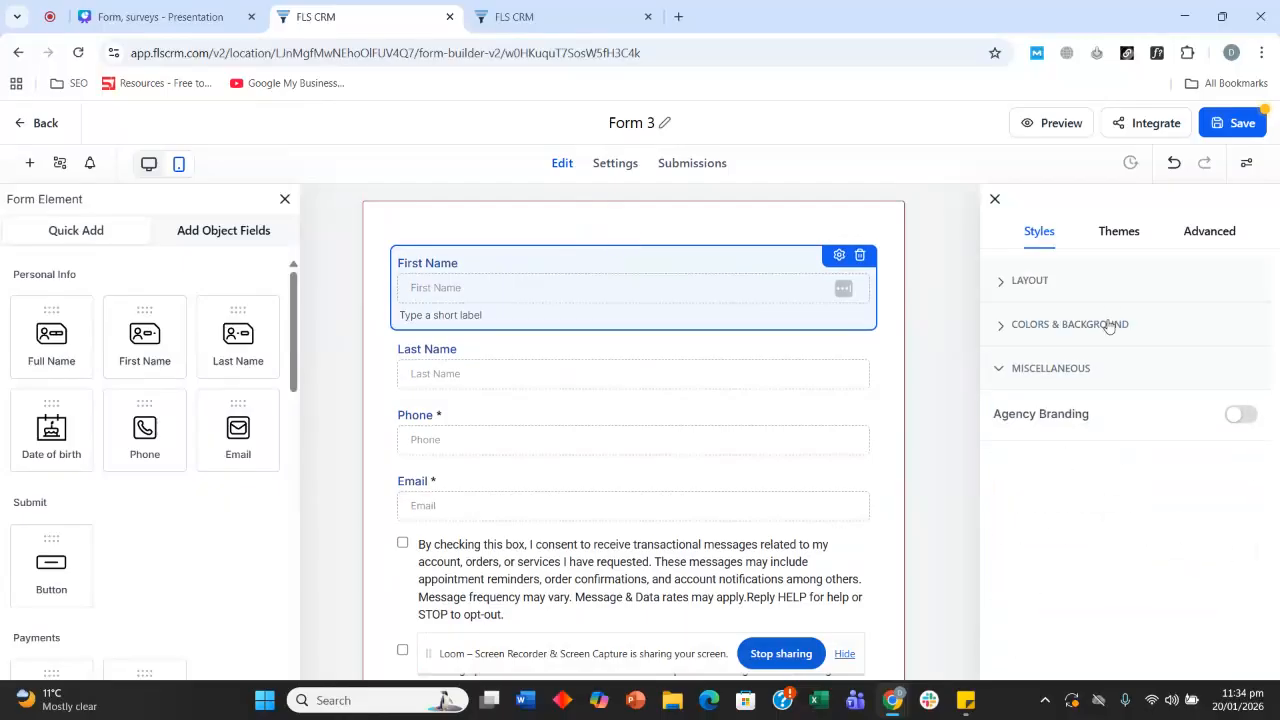
pyautogui.click(1245, 420)
pyautogui.click(1245, 420)
pyautogui.click(995, 200)
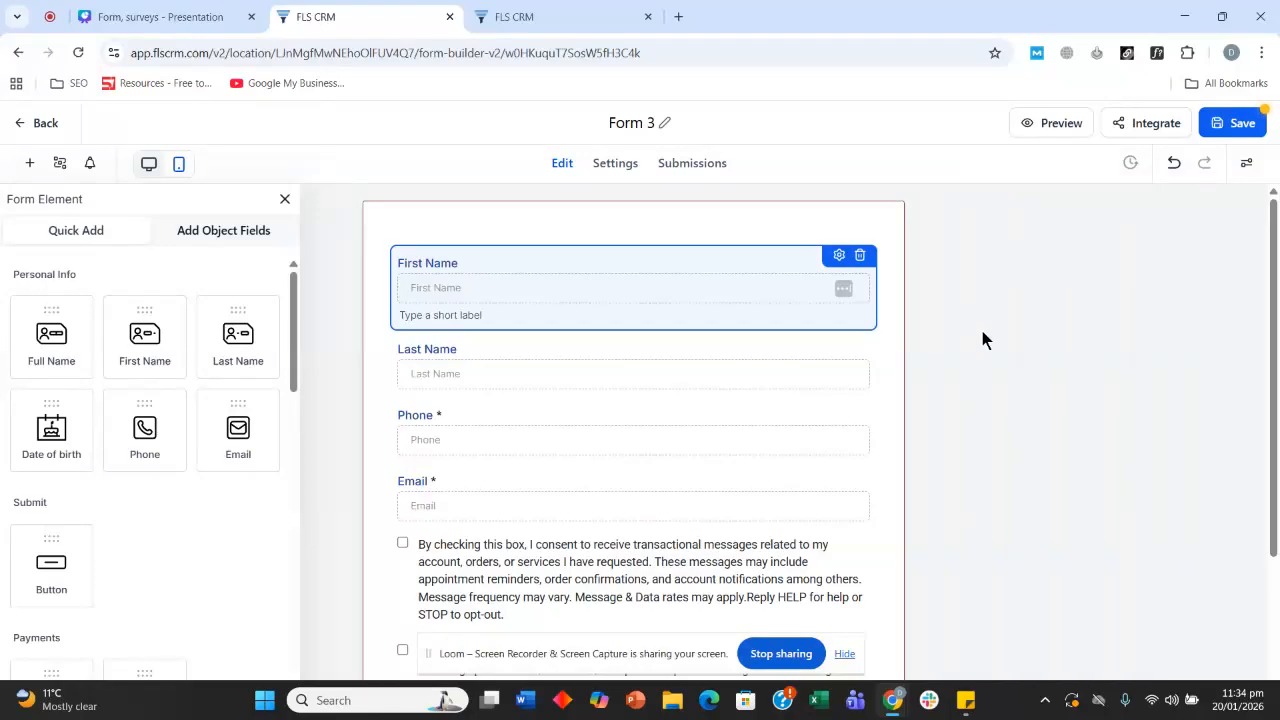
# - Open the form's settings and examine the On Submit message, its preview and its styling options
pyautogui.scroll(-2, 980, 326)
pyautogui.click(615, 166)
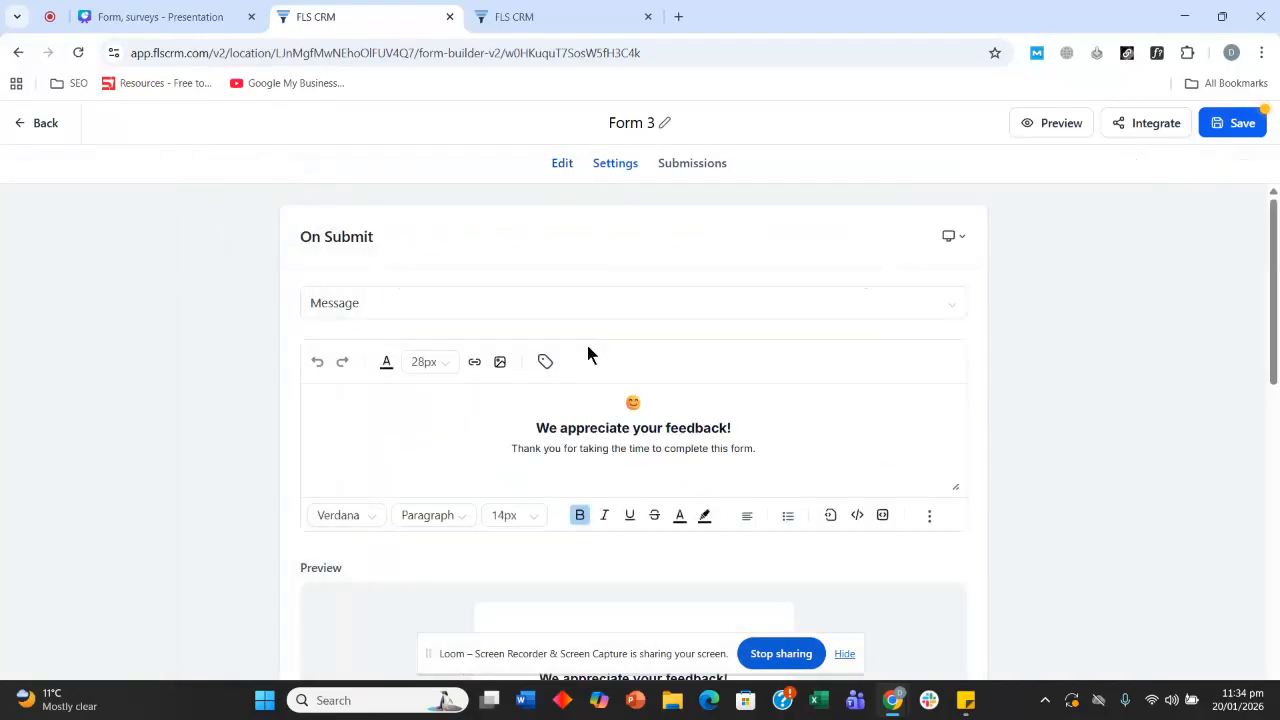
pyautogui.scroll(-3, 475, 260)
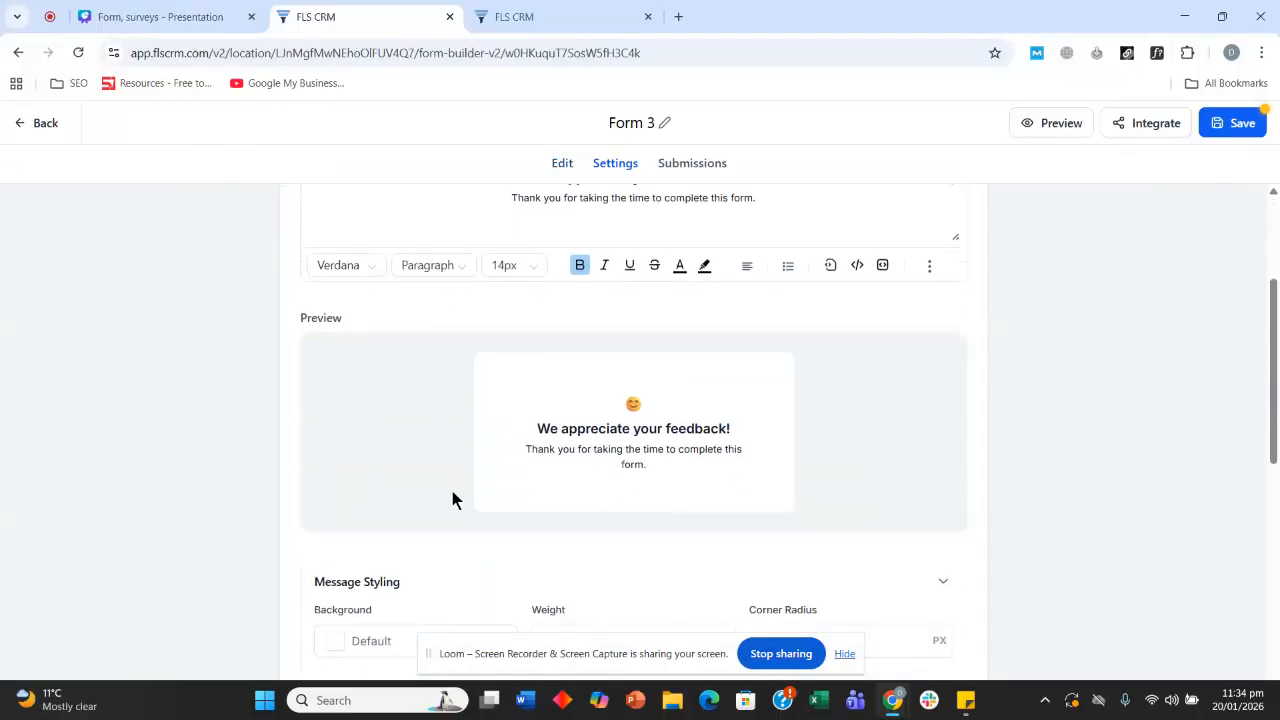
pyautogui.scroll(3, 451, 490)
pyautogui.scroll(-1, 500, 290)
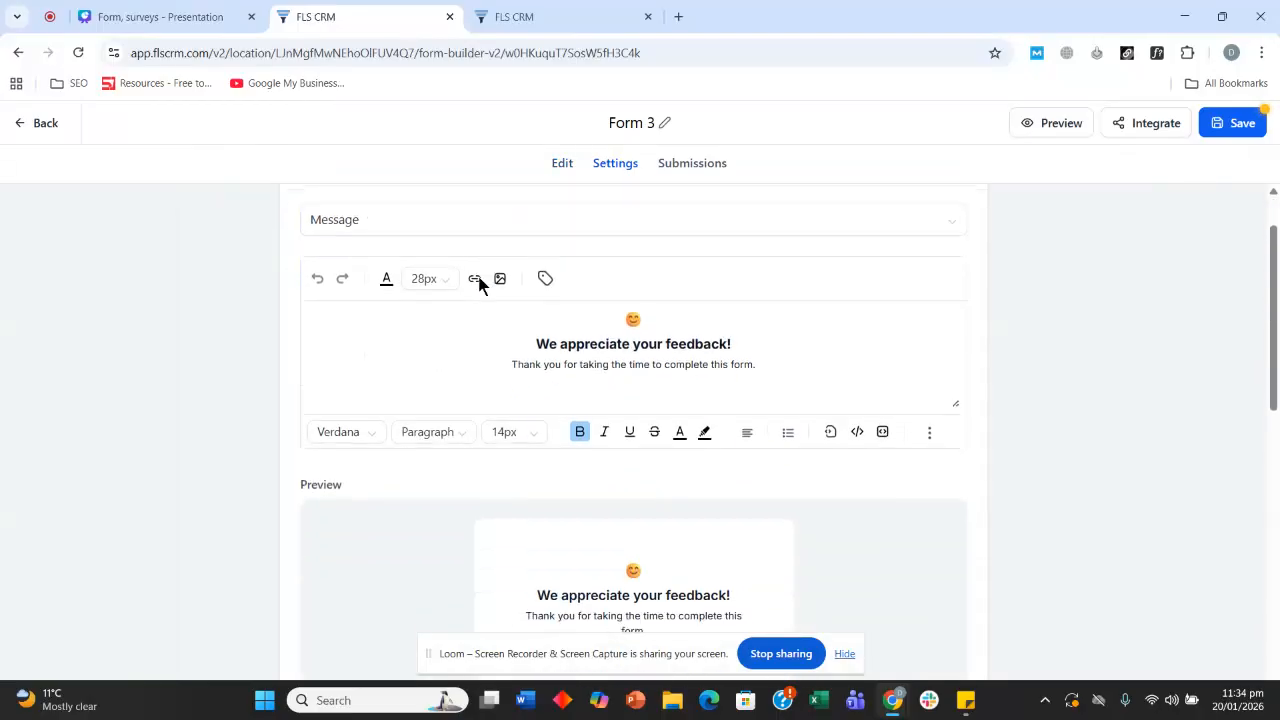
pyautogui.scroll(1, 410, 320)
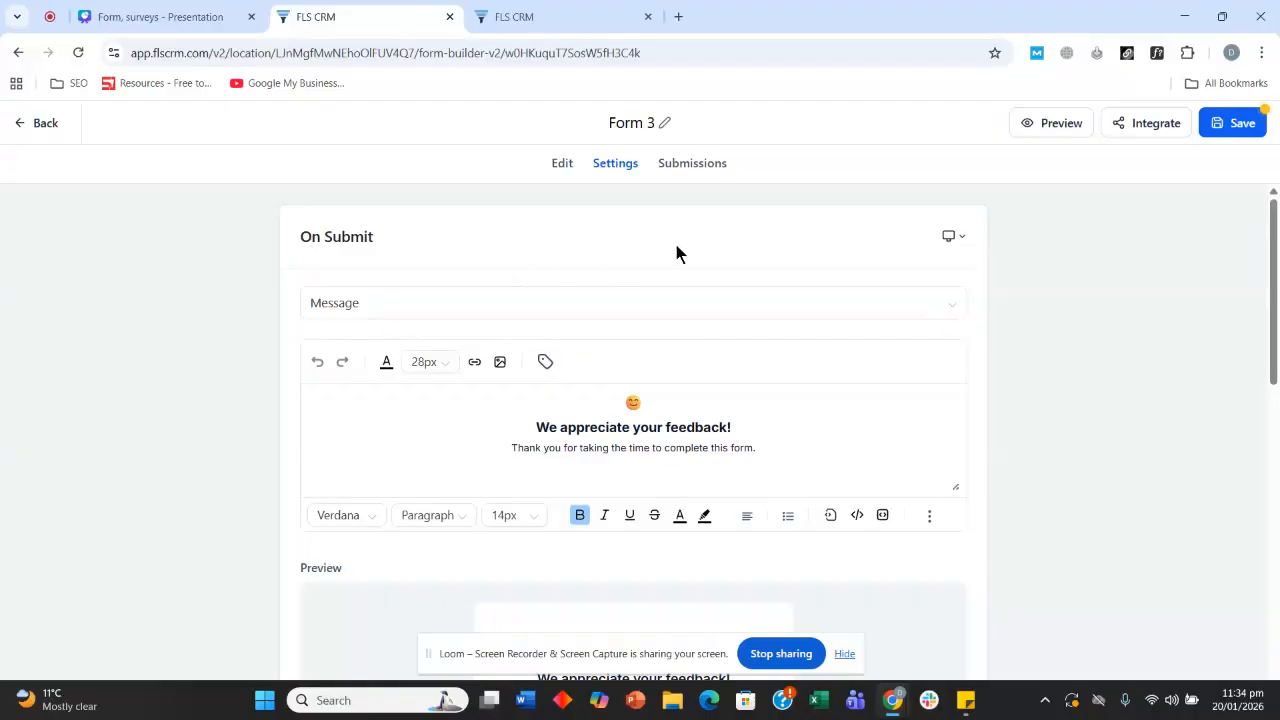
# - Examine the available On Submit actions and the message styling settings without changing the selected action
pyautogui.click(443, 321)
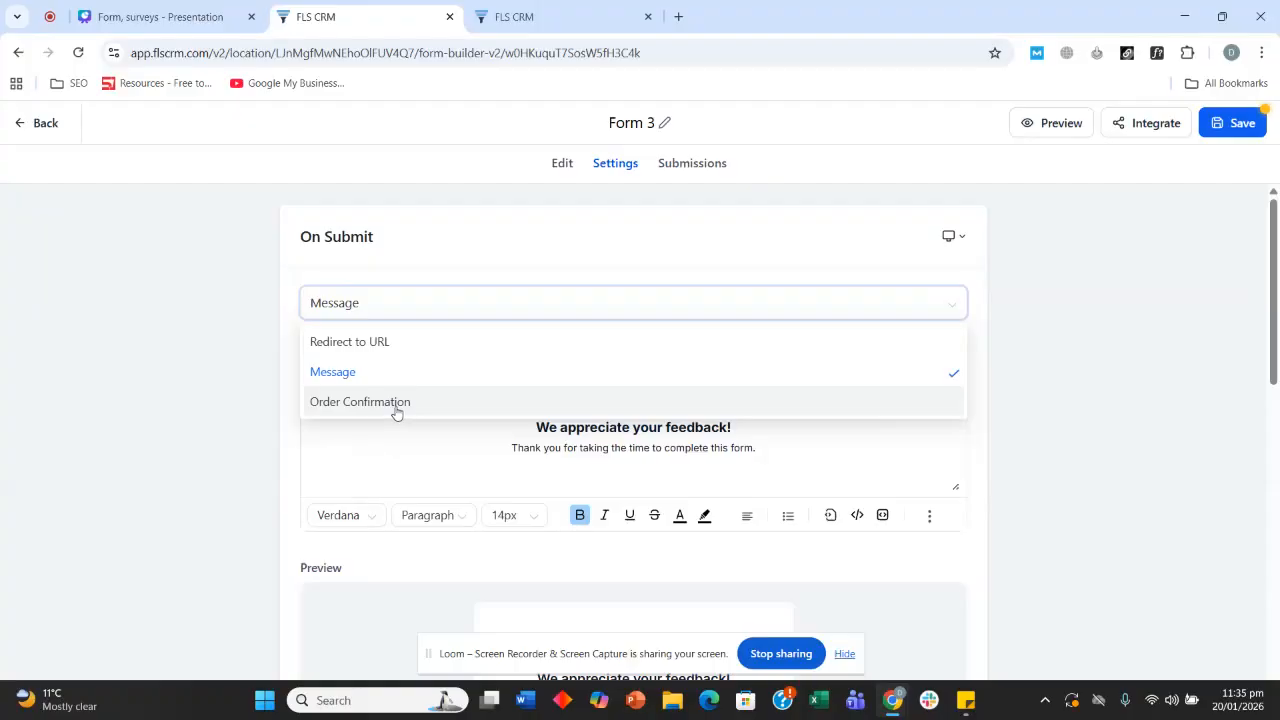
pyautogui.click(223, 343)
pyautogui.scroll(-4, 257, 269)
pyautogui.scroll(-7, 257, 270)
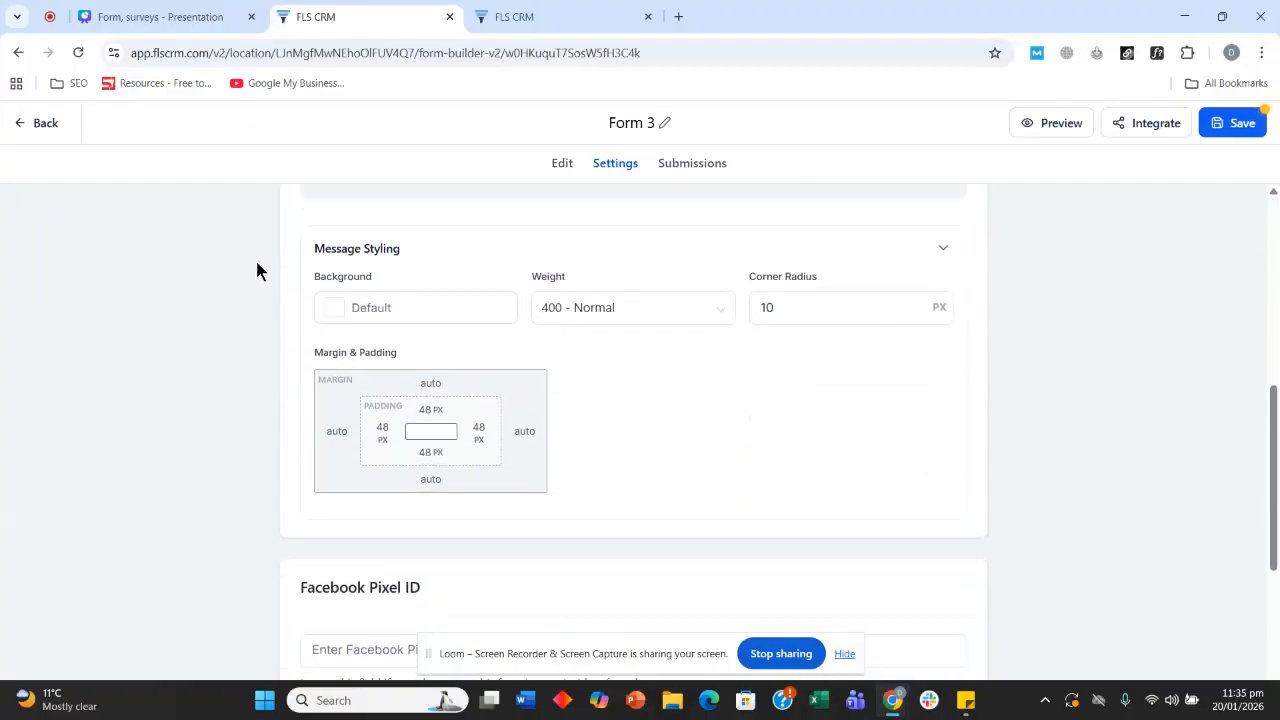
pyautogui.scroll(1, 240, 283)
pyautogui.scroll(2, 224, 288)
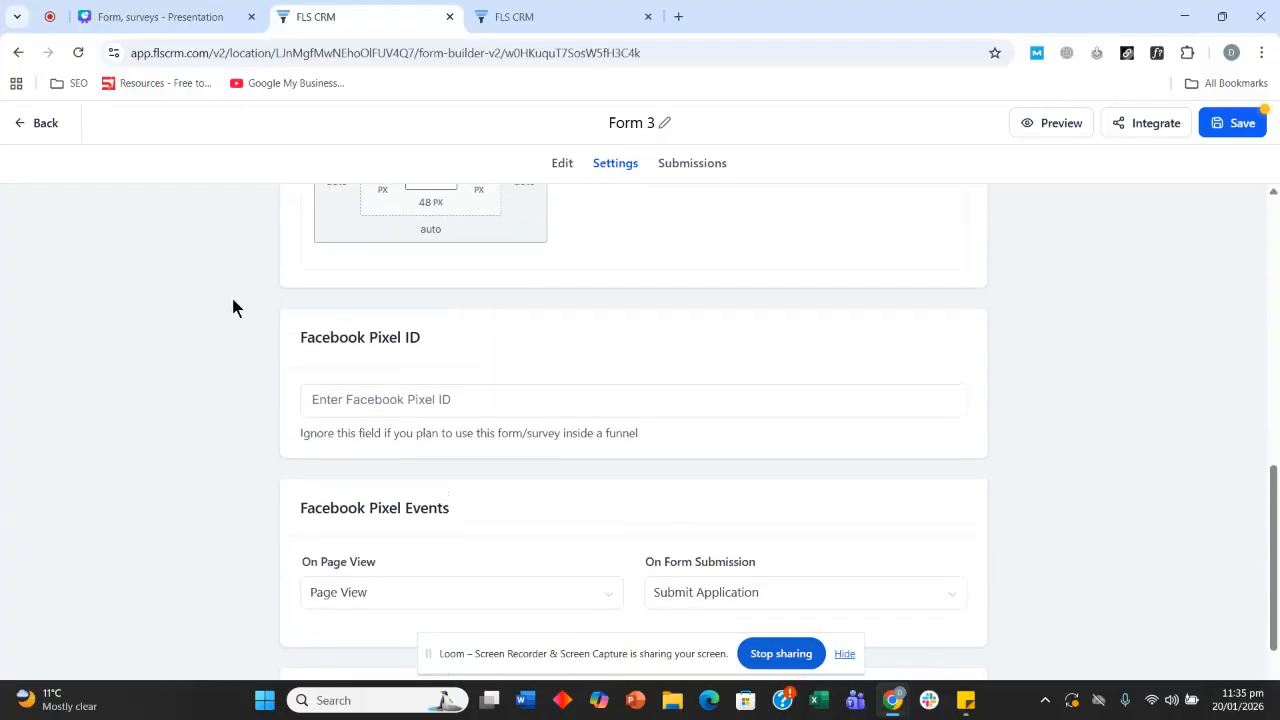
# - Examine the Facebook Pixel ID, the Facebook Pixel Events and the form settings for sticky contact, timezone and GDPR compliant font
pyautogui.click(404, 400)
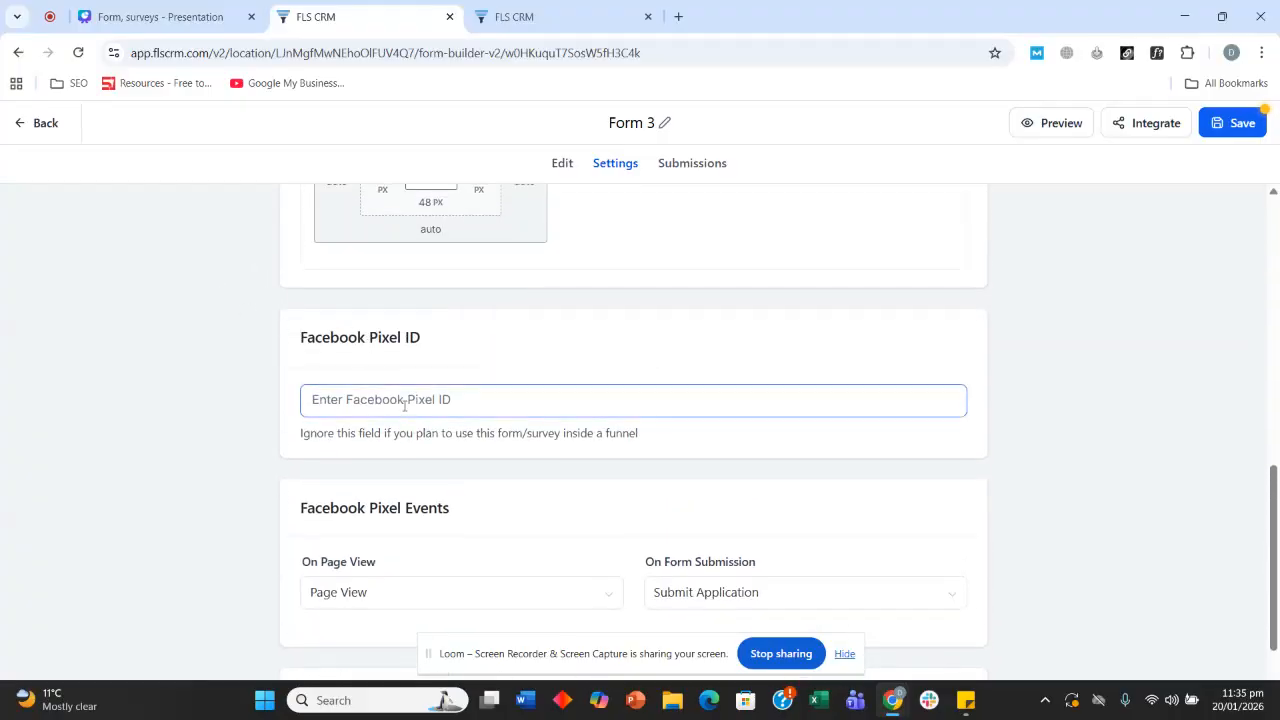
pyautogui.scroll(-1, 221, 334)
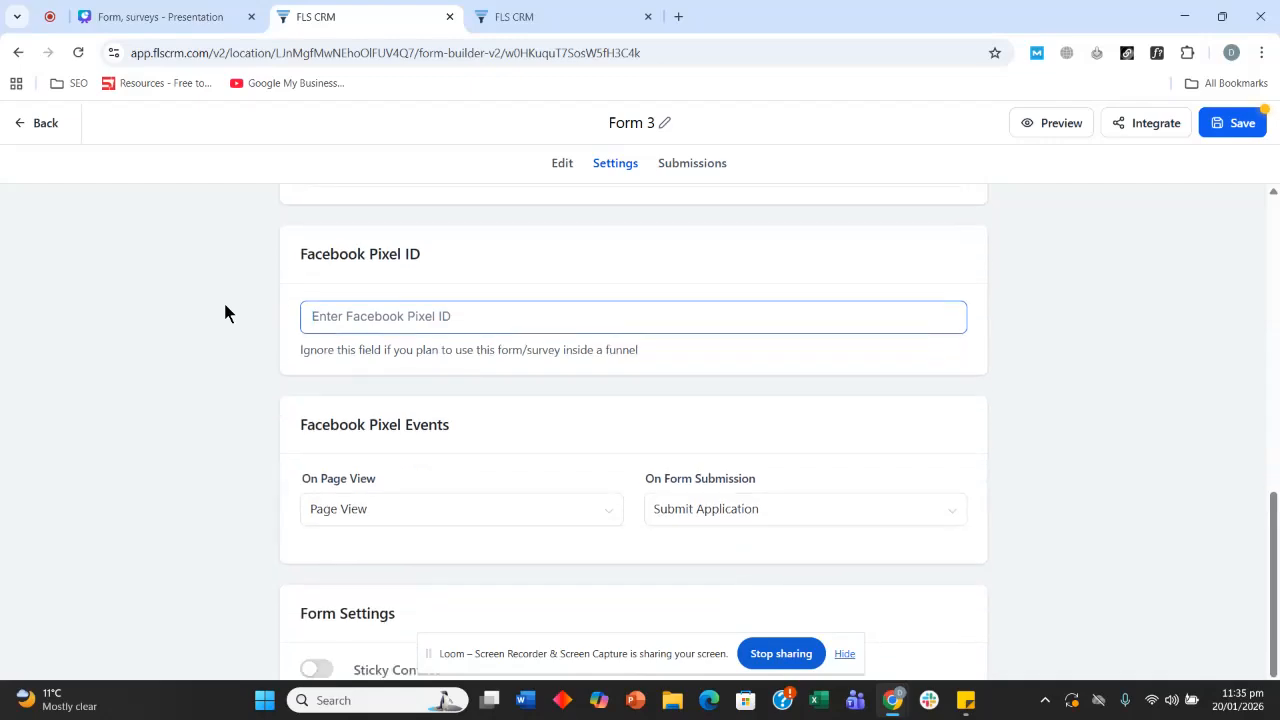
pyautogui.scroll(-1, 247, 352)
pyautogui.moveTo(302, 341); pyautogui.dragTo(443, 340)
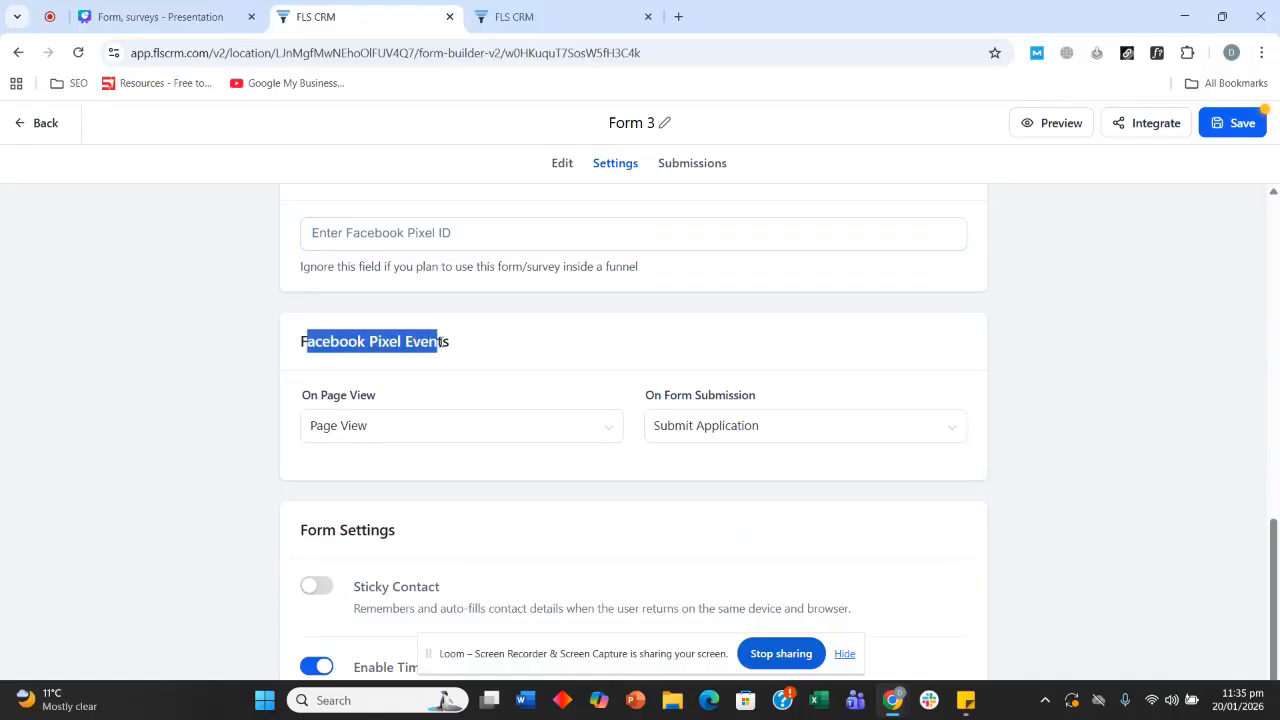
pyautogui.click(456, 343)
pyautogui.scroll(-2, 398, 345)
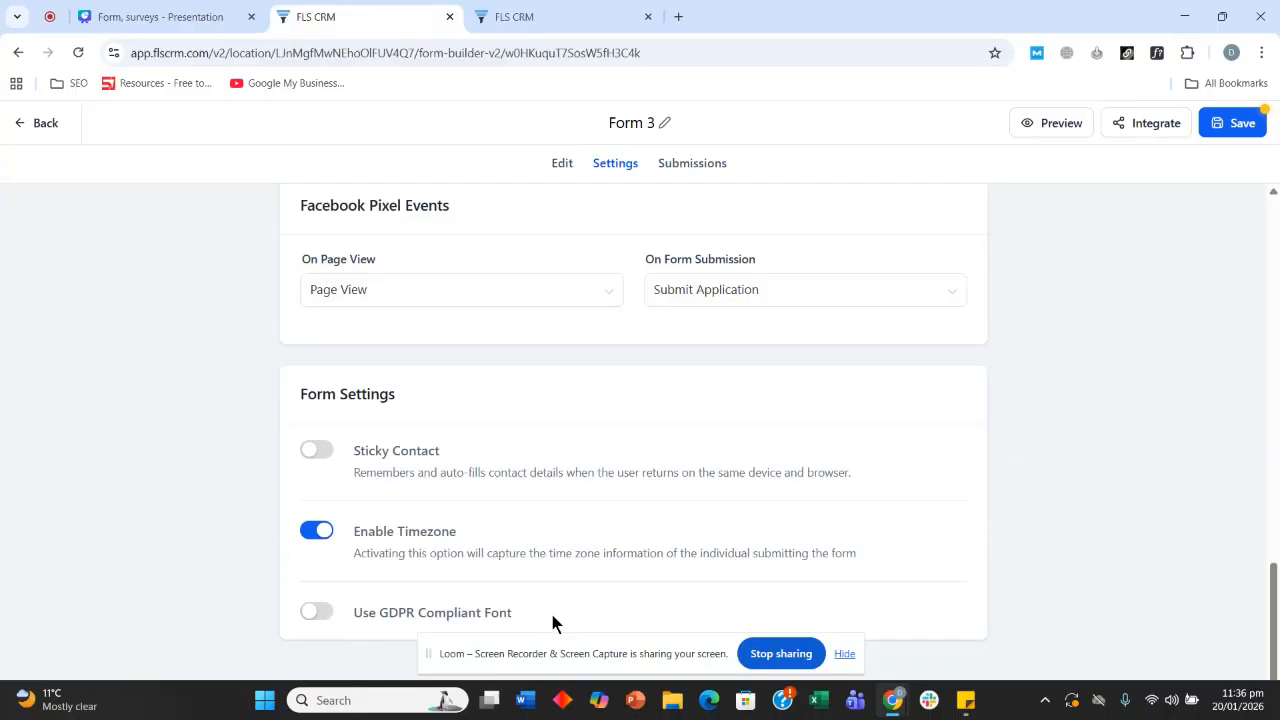
# - Examine the form's submissions list and return to the form settings
pyautogui.scroll(20, 1057, 545)
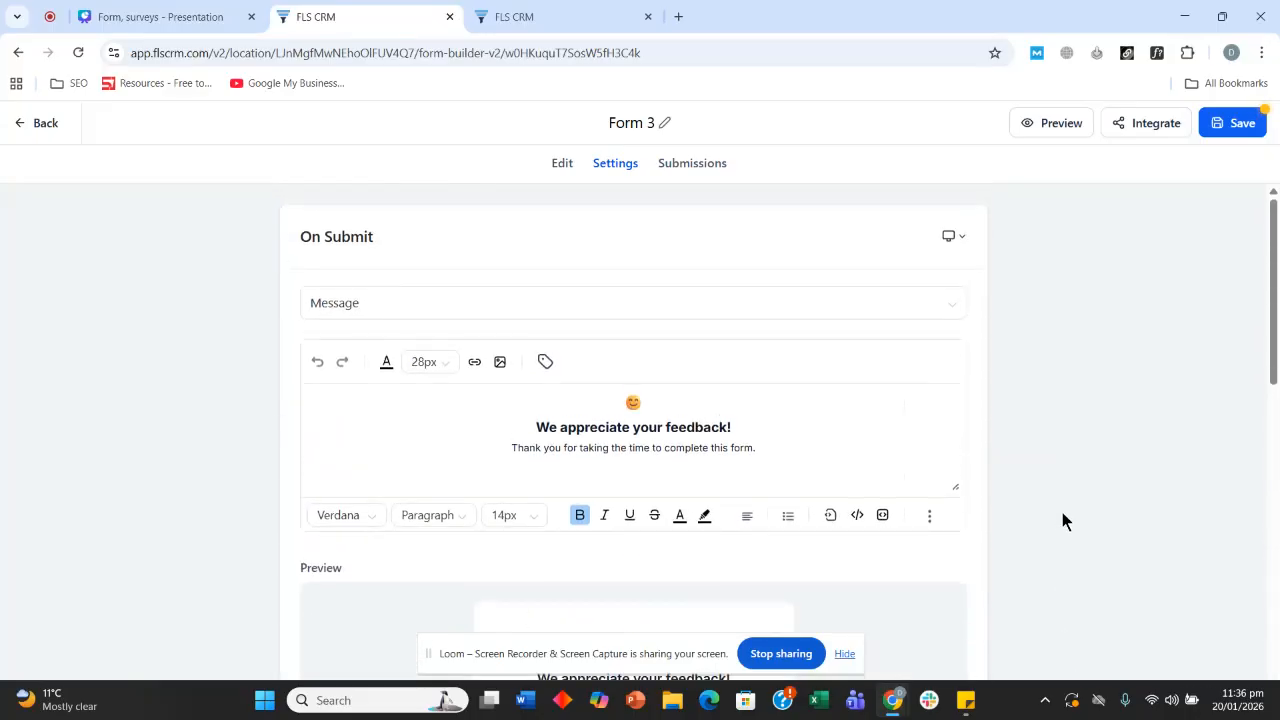
pyautogui.click(697, 166)
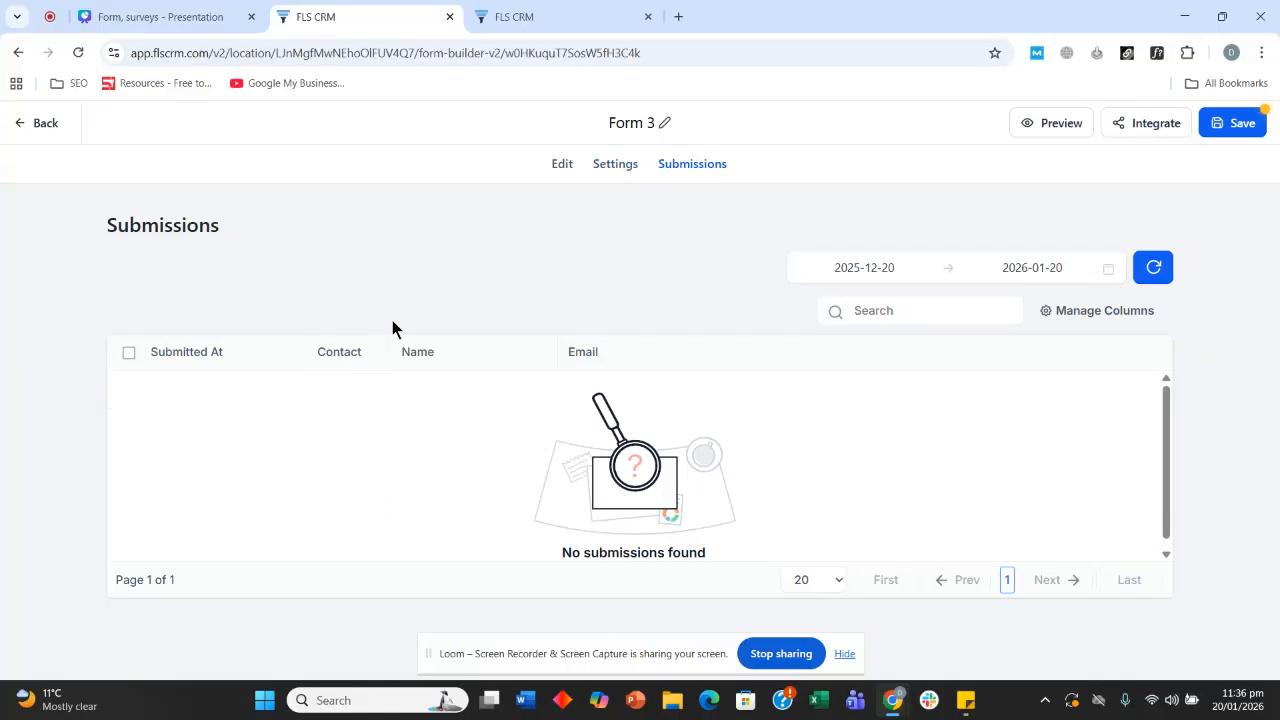
pyautogui.click(622, 168)
# - Return to editing the form and rename it as "Car detailing"
pyautogui.click(552, 174)
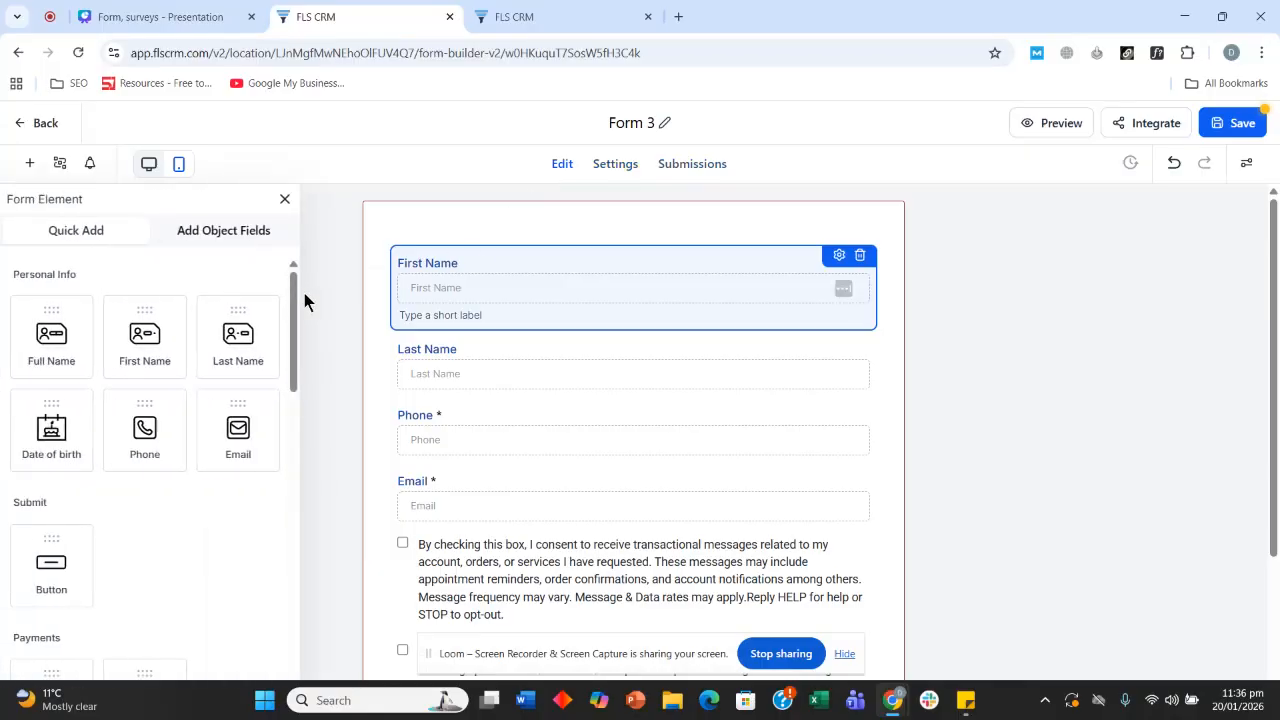
pyautogui.click(629, 122)
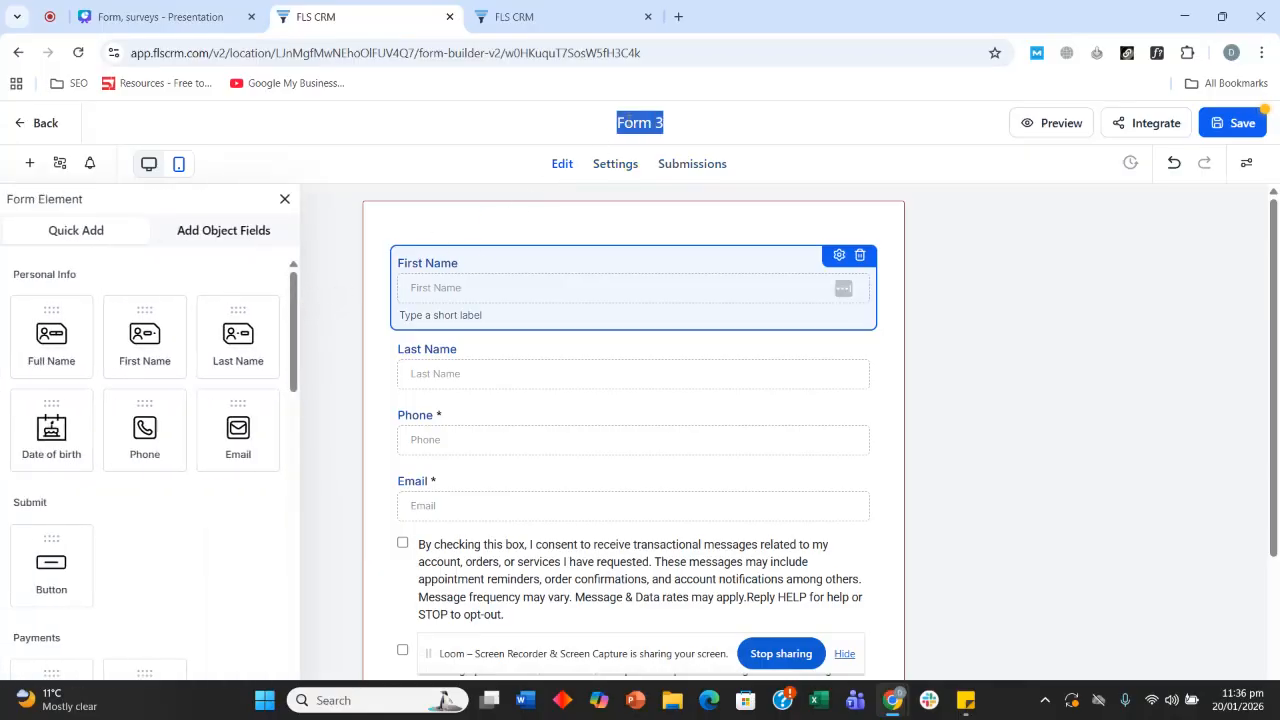
pyautogui.press('BackSpace')
pyautogui.write('Car d')
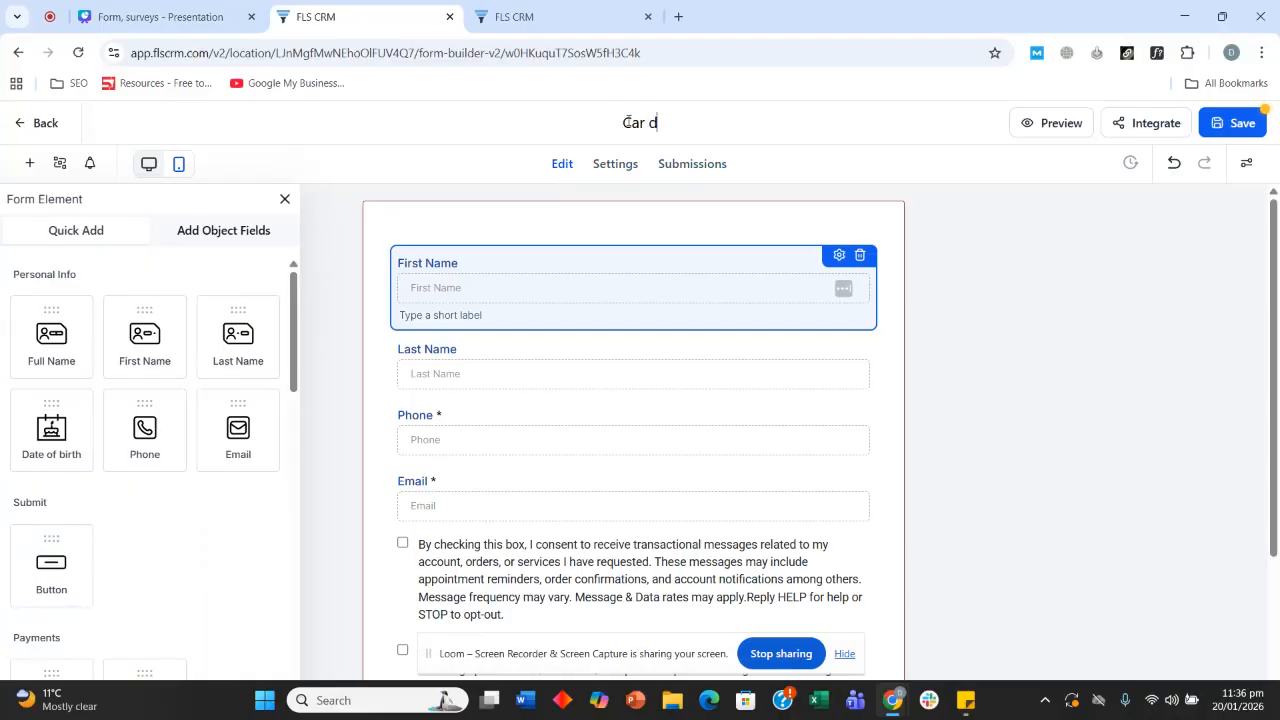
pyautogui.write('etailing')
pyautogui.click(1145, 310)
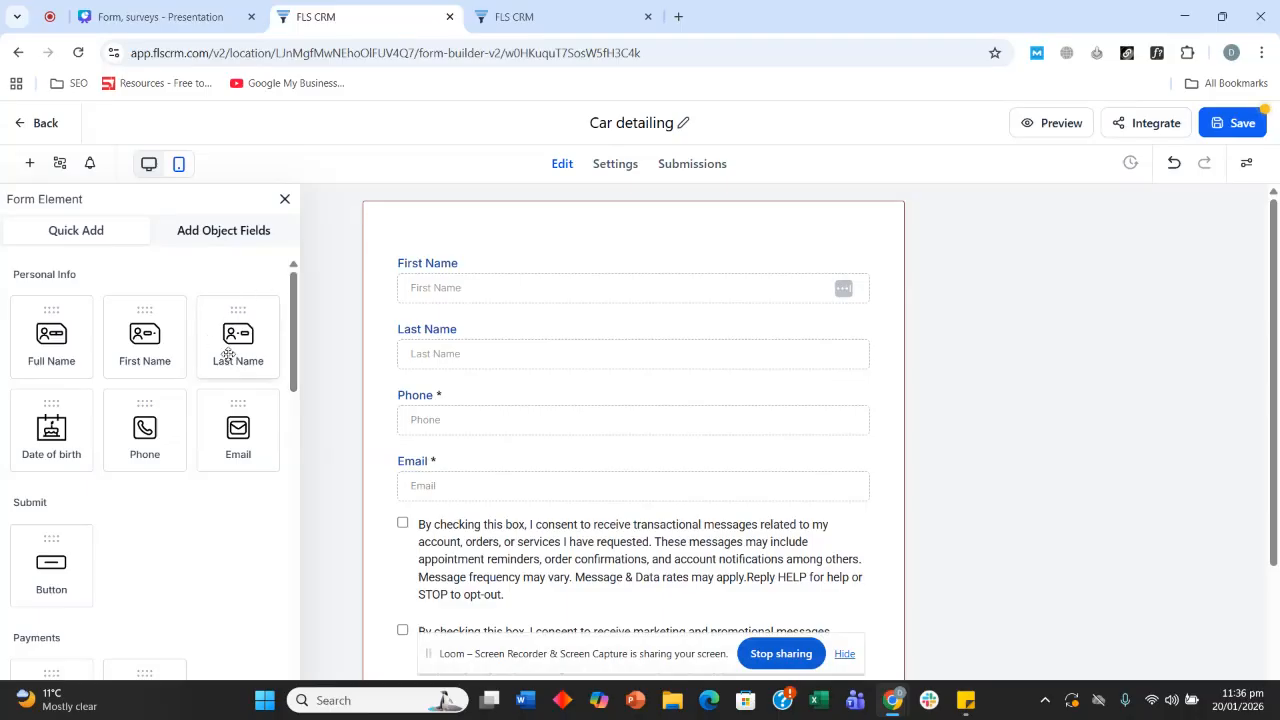
# - Start a new custom object field of type Radio Select, ready for its name
pyautogui.click(228, 240)
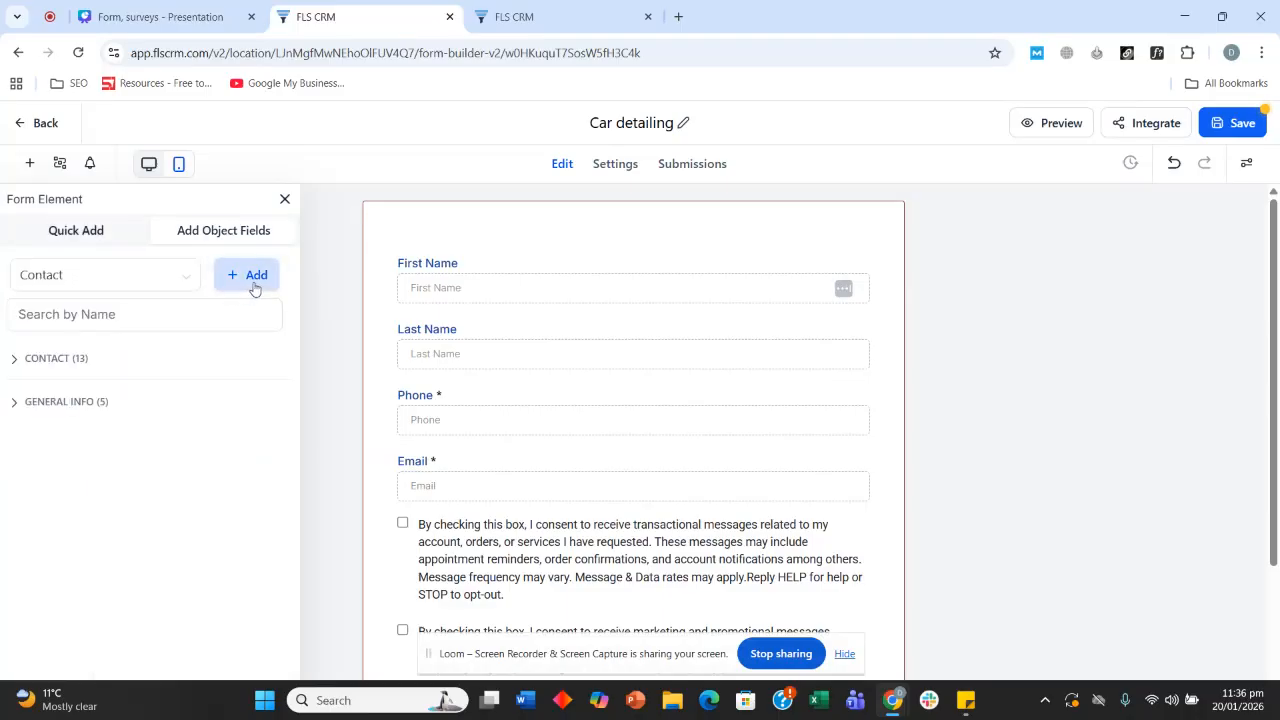
pyautogui.click(253, 287)
pyautogui.click(238, 286)
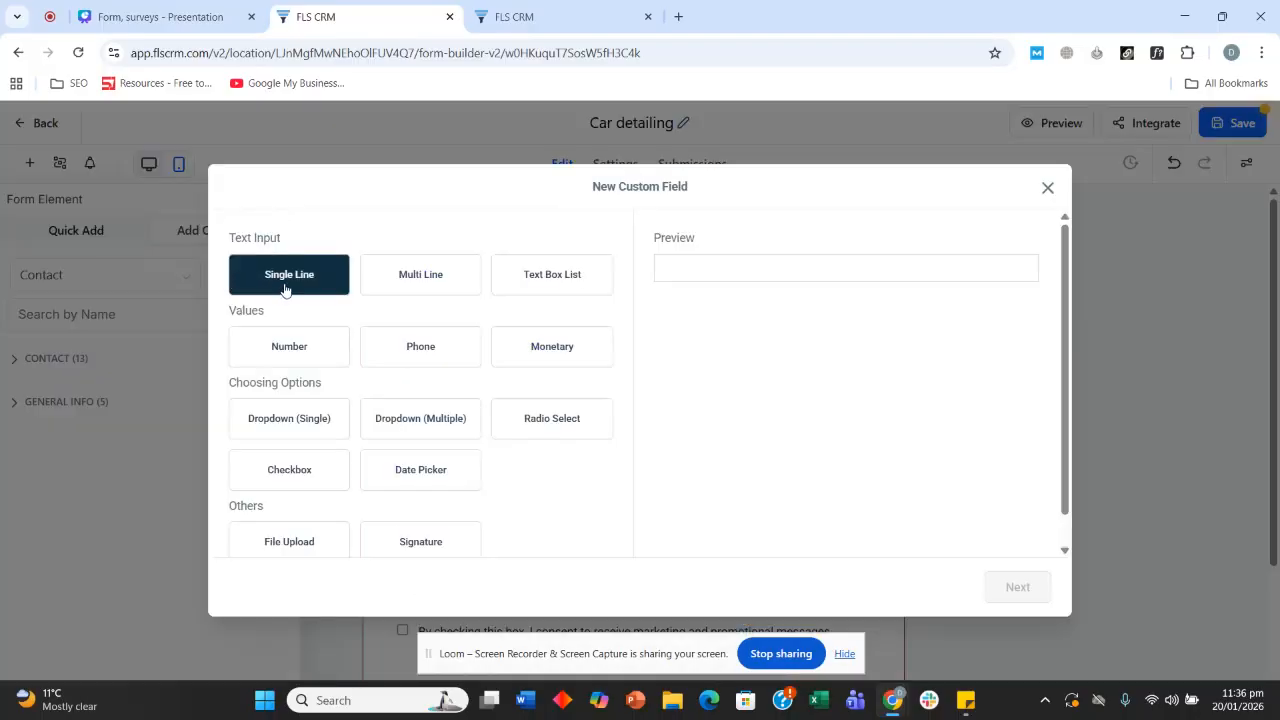
pyautogui.click(581, 430)
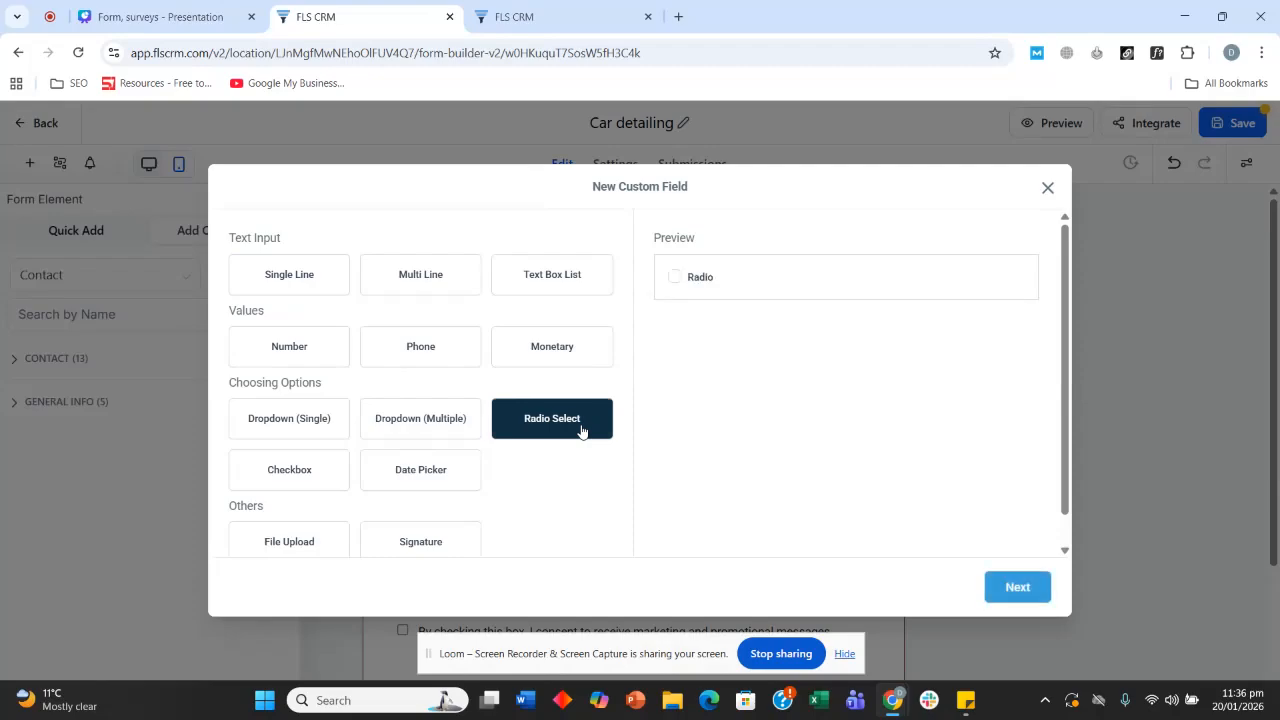
pyautogui.click(1047, 598)
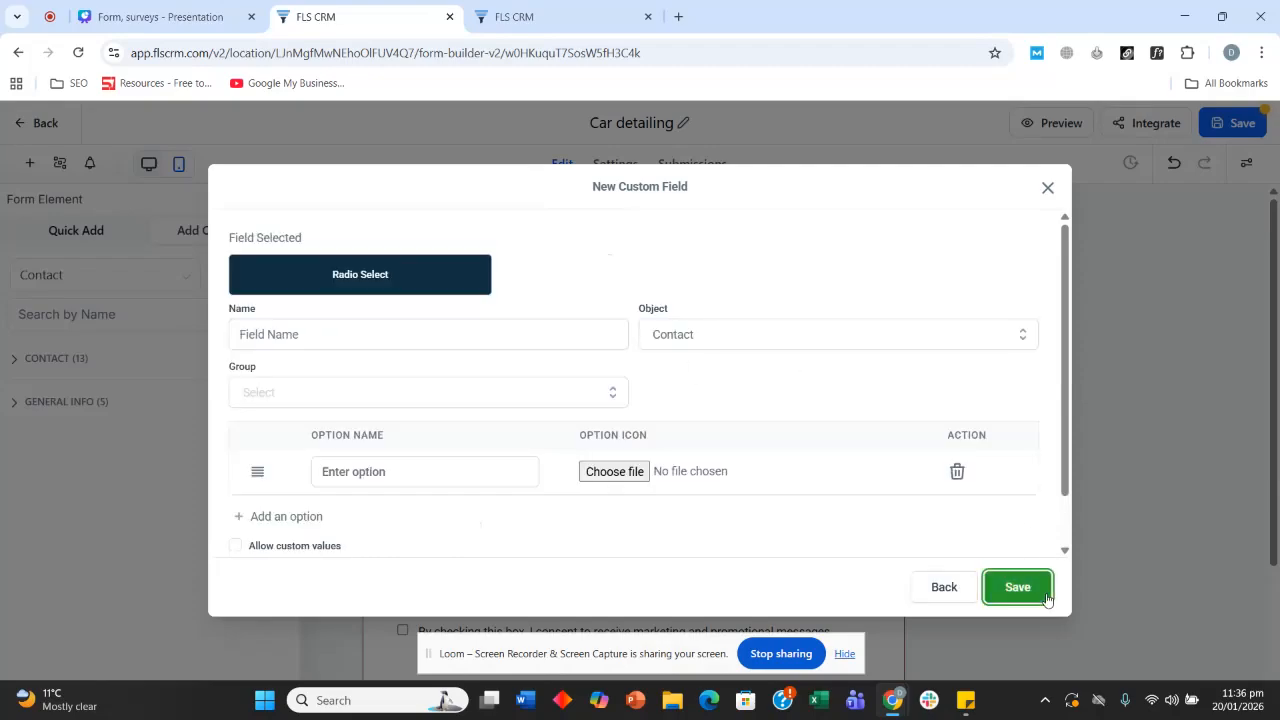
pyautogui.click(441, 337)
pyautogui.write('Have ')
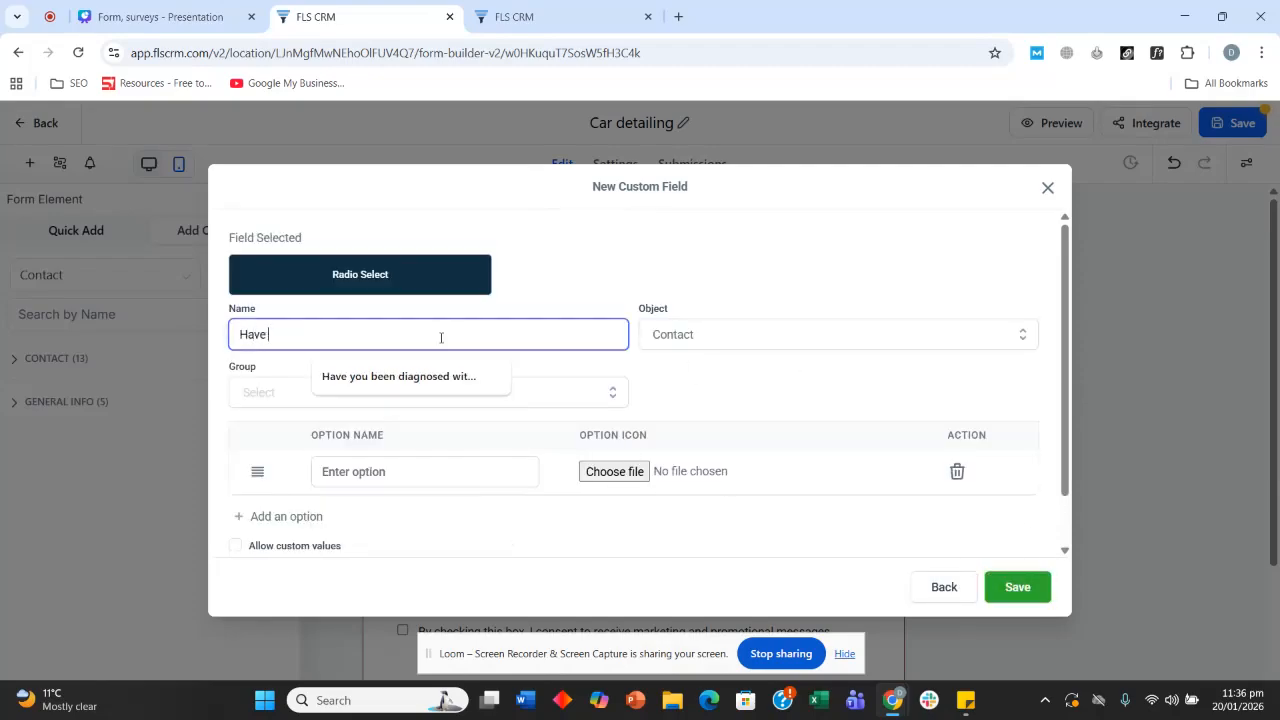
pyautogui.write('you done')
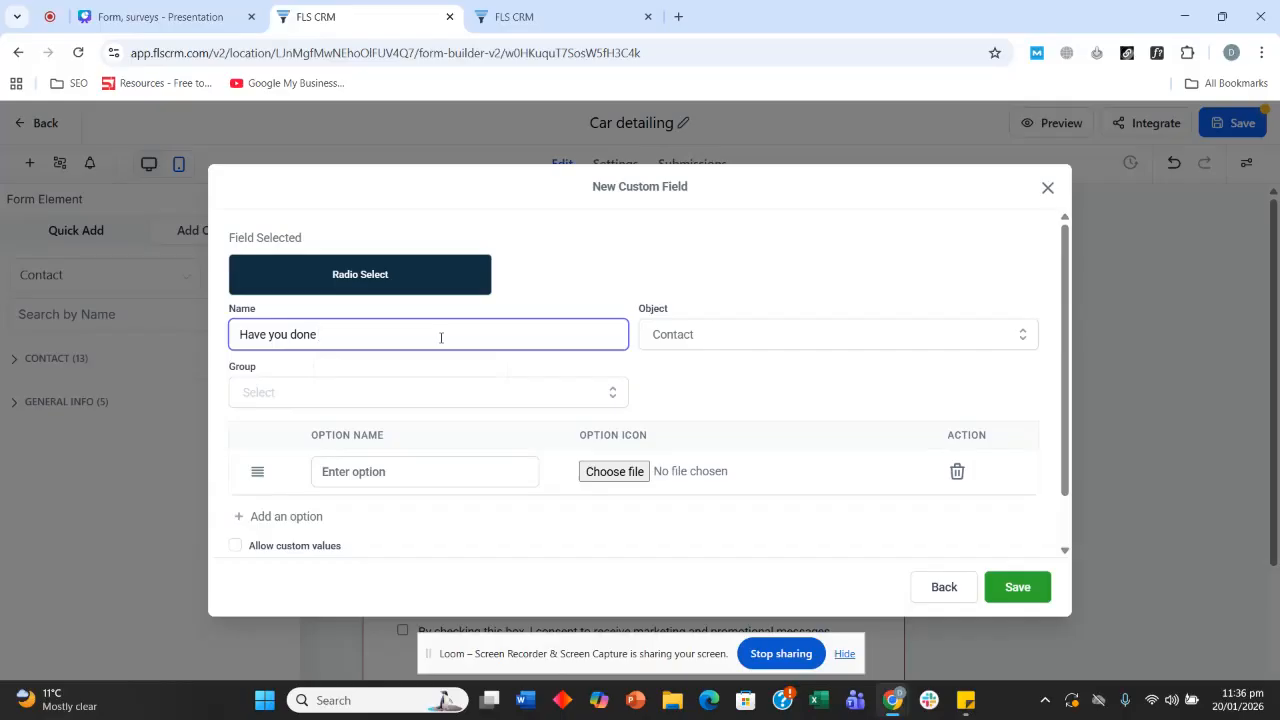
pyautogui.press('BackSpace')
pyautogui.press('BackSpace')
pyautogui.press('BackSpace')
pyautogui.press('BackSpace')
pyautogui.press('BackSpace')
pyautogui.press('BackSpace')
pyautogui.press('BackSpace')
pyautogui.press('BackSpace')
pyautogui.press('BackSpace')
pyautogui.press('BackSpace')
pyautogui.press('BackSpace')
pyautogui.press('BackSpace')
pyautogui.press('BackSpace')
# - Name the radio field "What kind of car do you have?" and assign it to the Additional Info group, keeping Contact as its object
pyautogui.write('Wha')
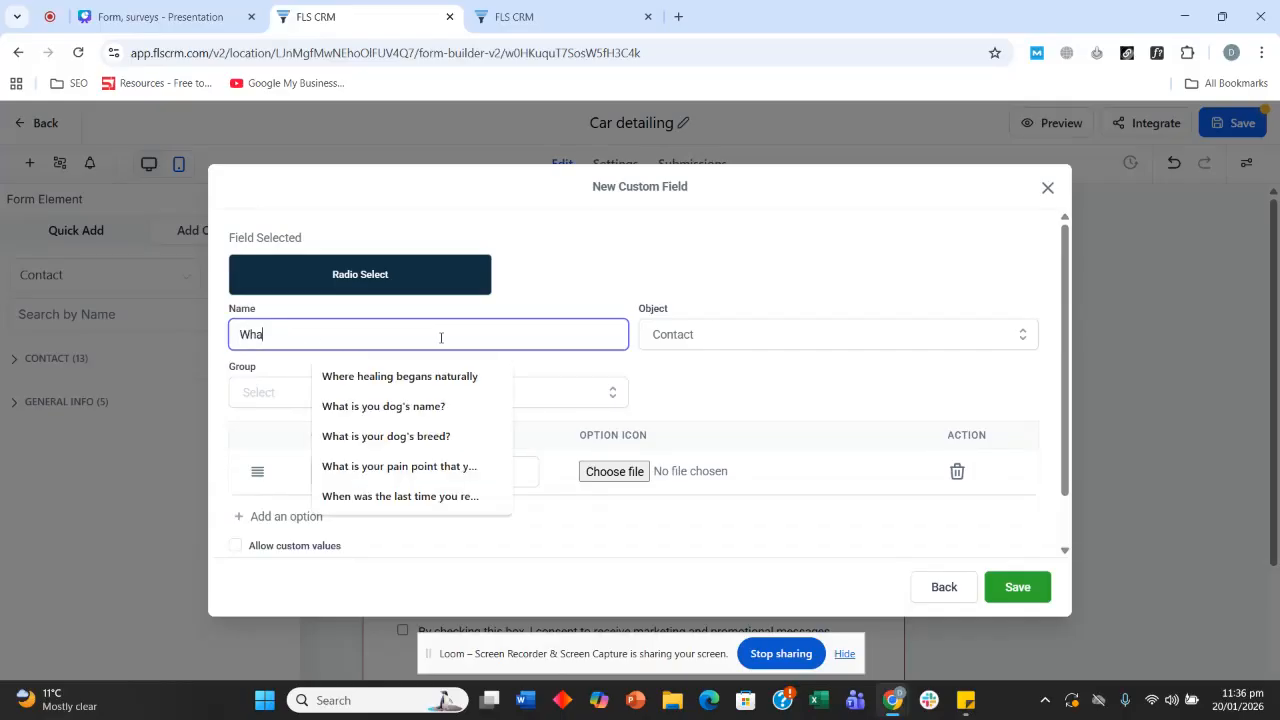
pyautogui.write('t kind of car do u')
pyautogui.write('ou have')
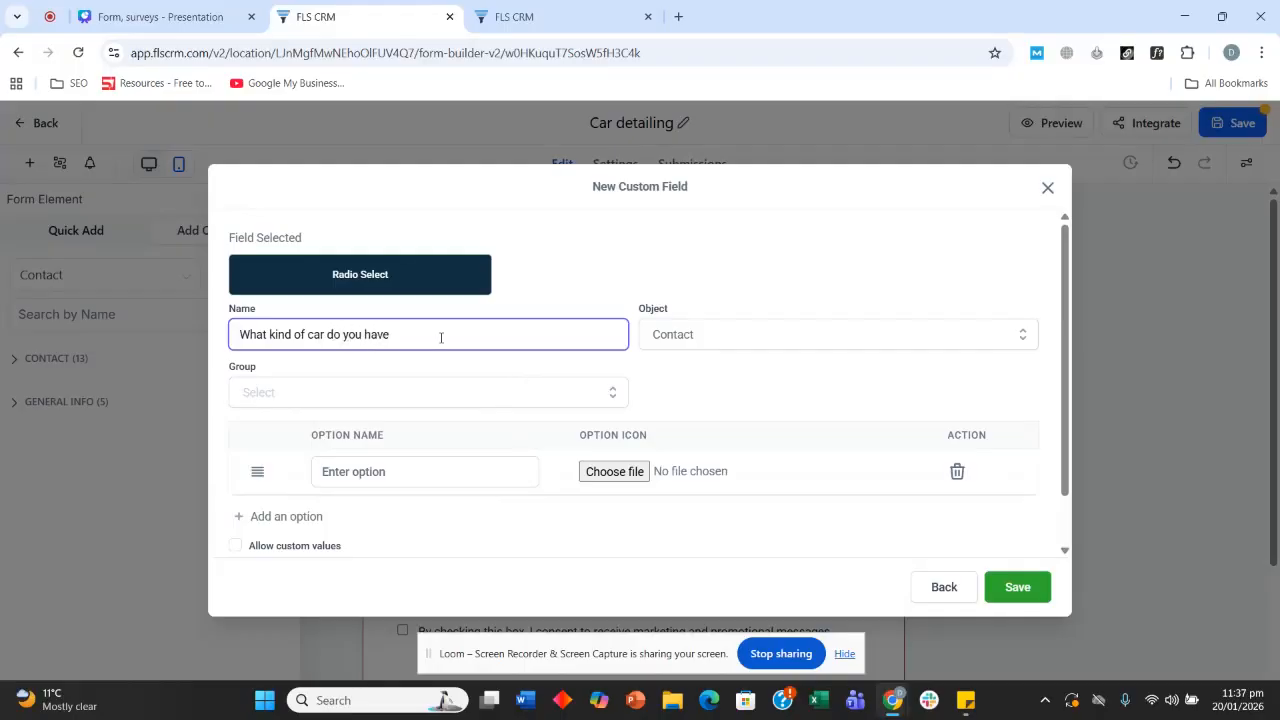
pyautogui.write('?')
pyautogui.click(409, 403)
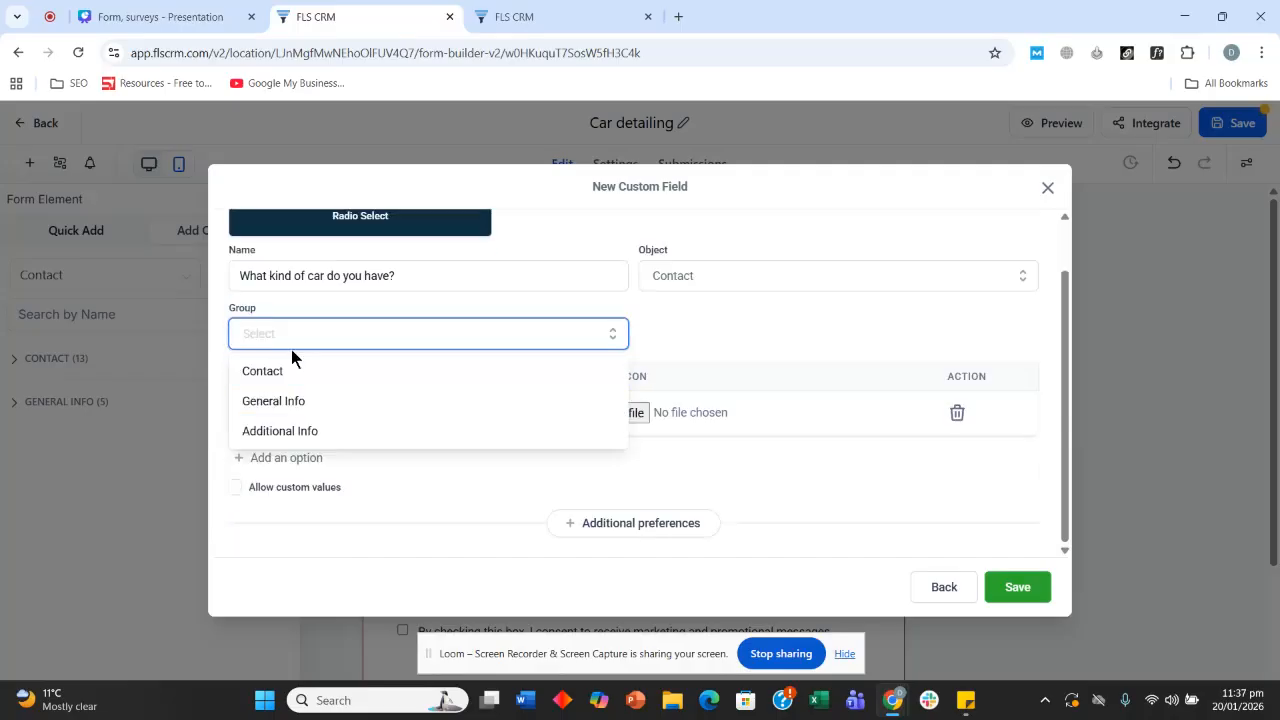
pyautogui.click(298, 430)
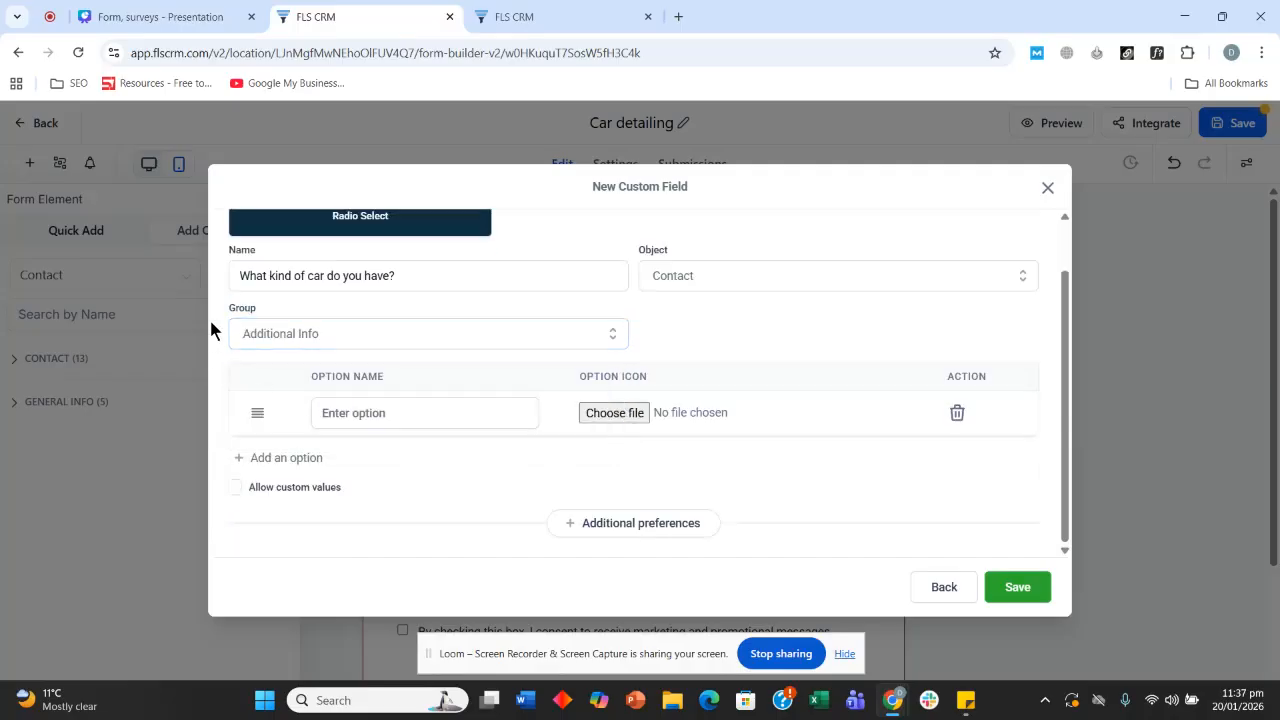
pyautogui.click(788, 282)
pyautogui.click(723, 281)
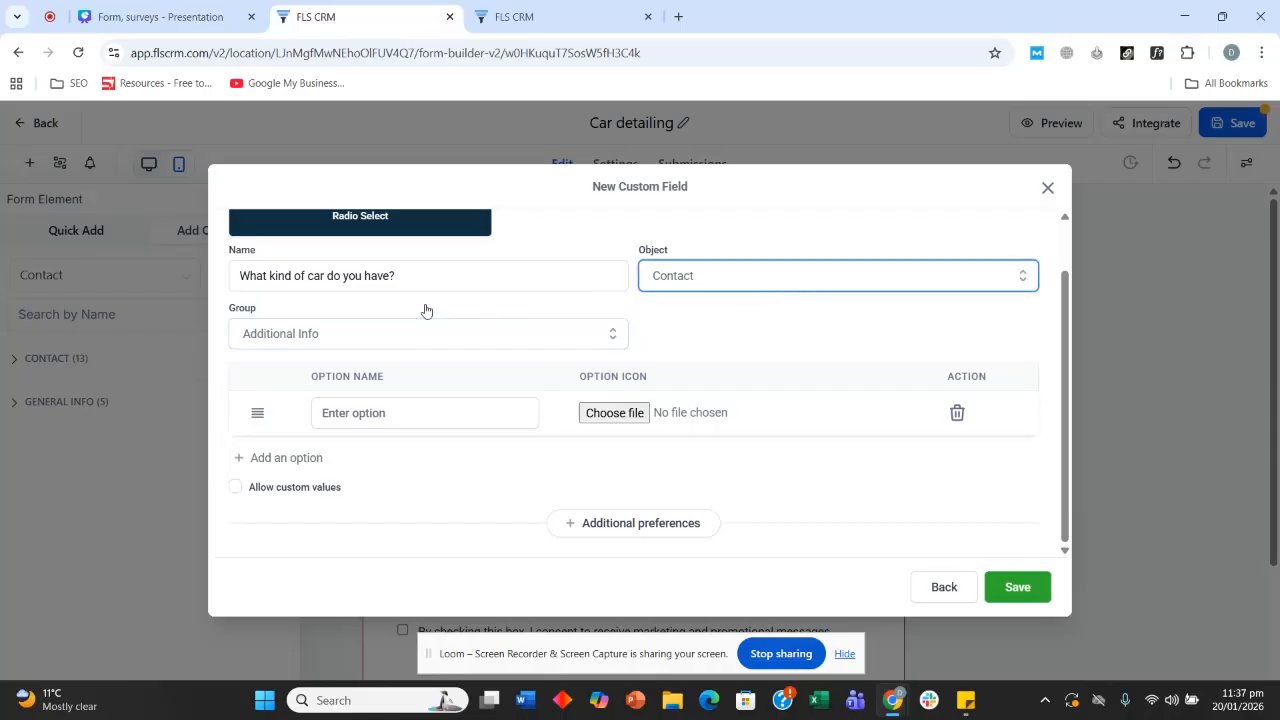
# - Enter "Toyota Camry" as the radio field's first option
pyautogui.click(368, 422)
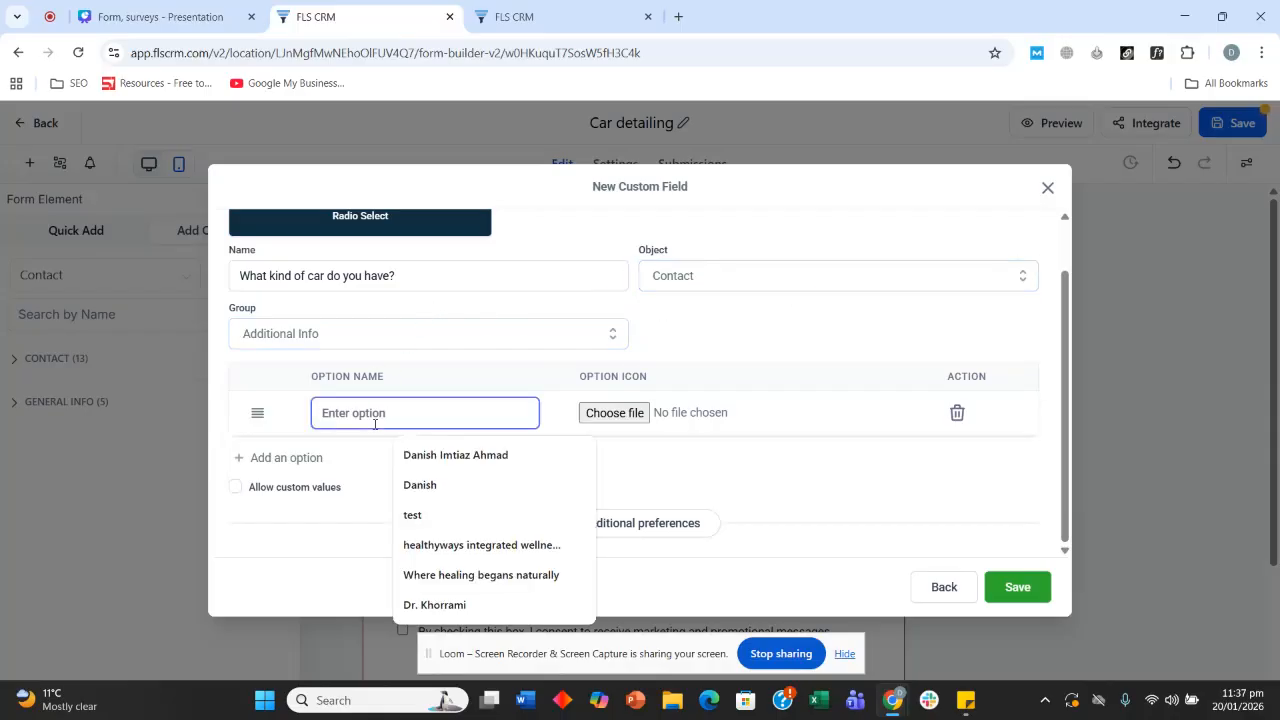
pyautogui.write('Tog')
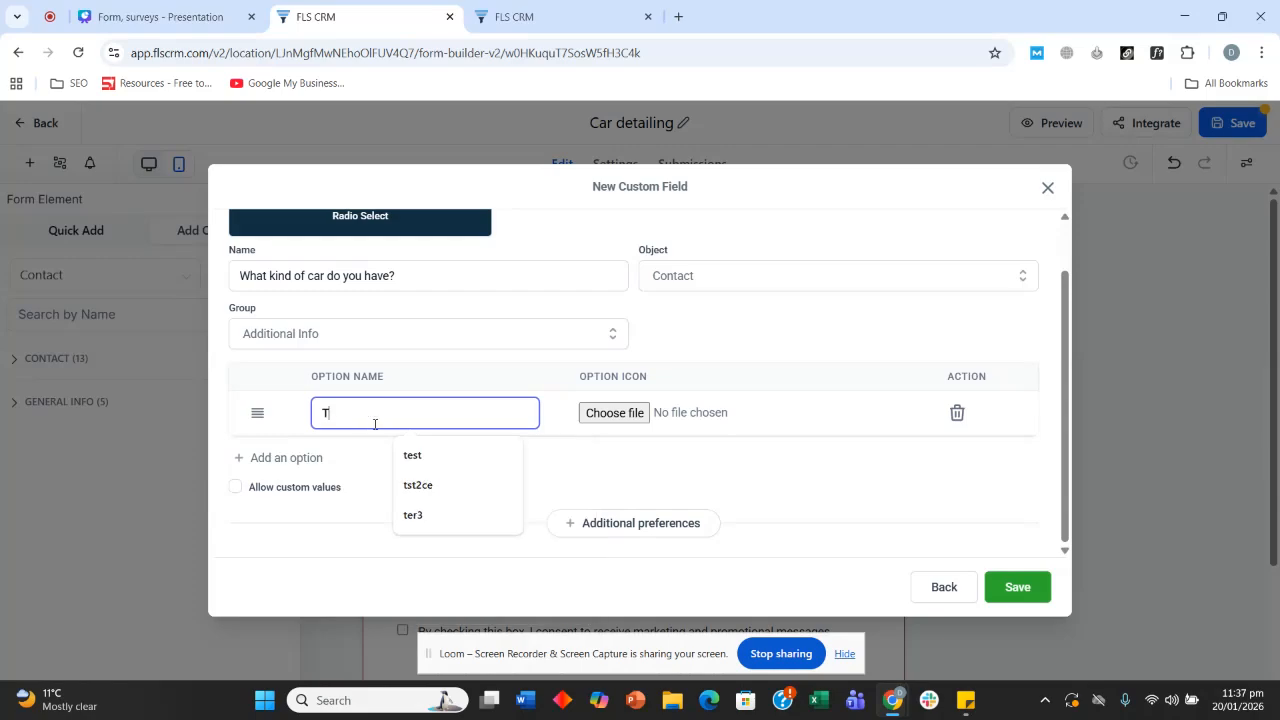
pyautogui.press('BackSpace')
pyautogui.write('yota')
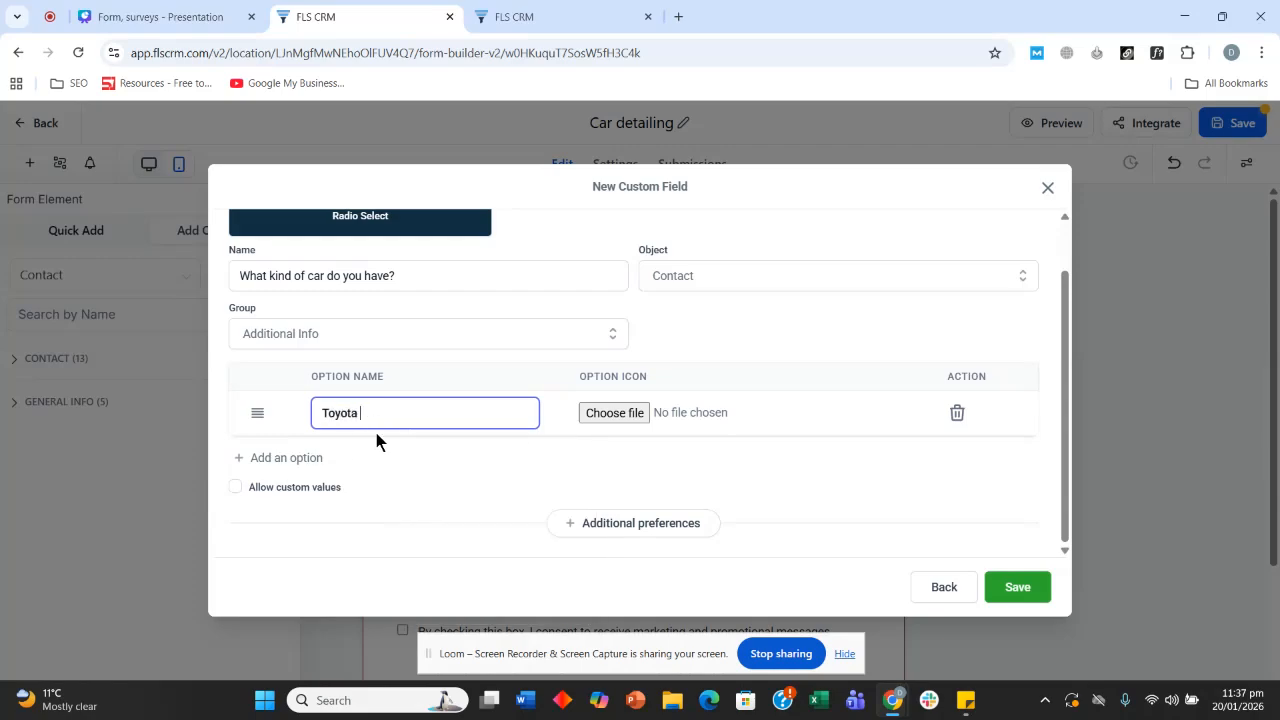
pyautogui.write(' Camry')
# - Add a second option named "Honda Accord" to the radio field
pyautogui.click(290, 457)
pyautogui.click(390, 457)
pyautogui.write('Hon')
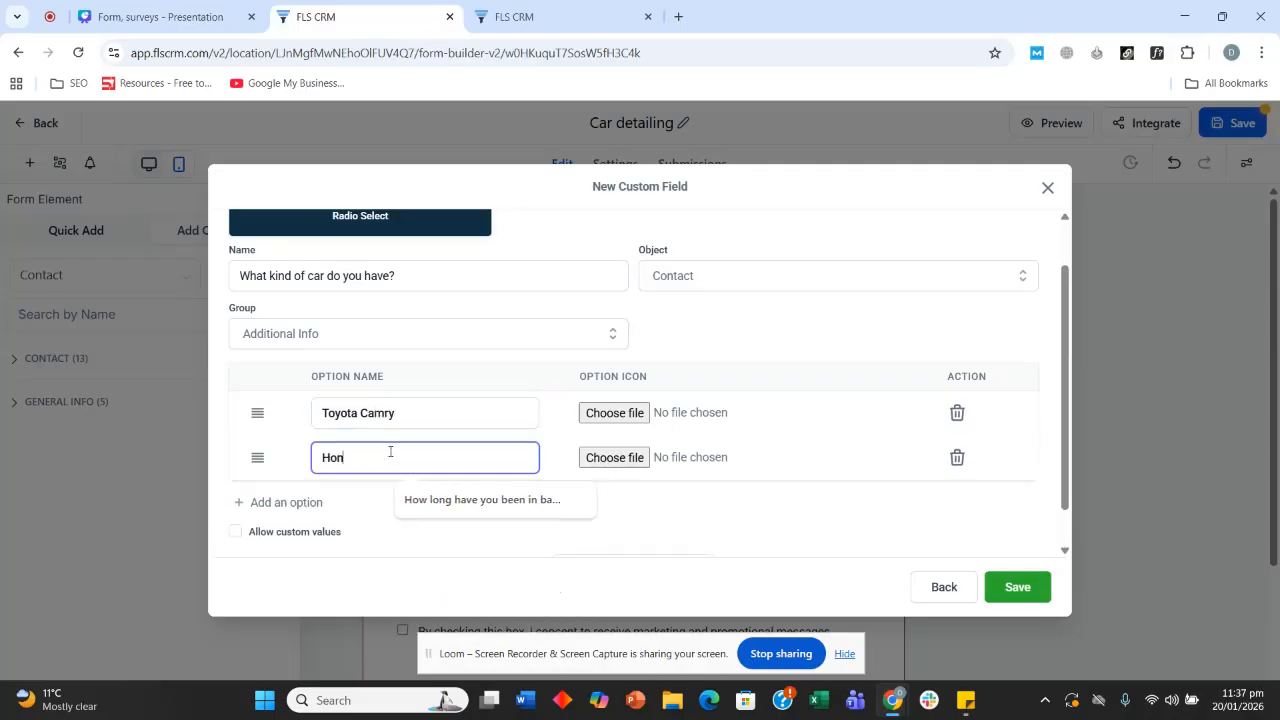
pyautogui.write('dar aCCO')
pyautogui.press('BackSpace')
pyautogui.press('BackSpace')
pyautogui.press('BackSpace')
pyautogui.press('BackSpace')
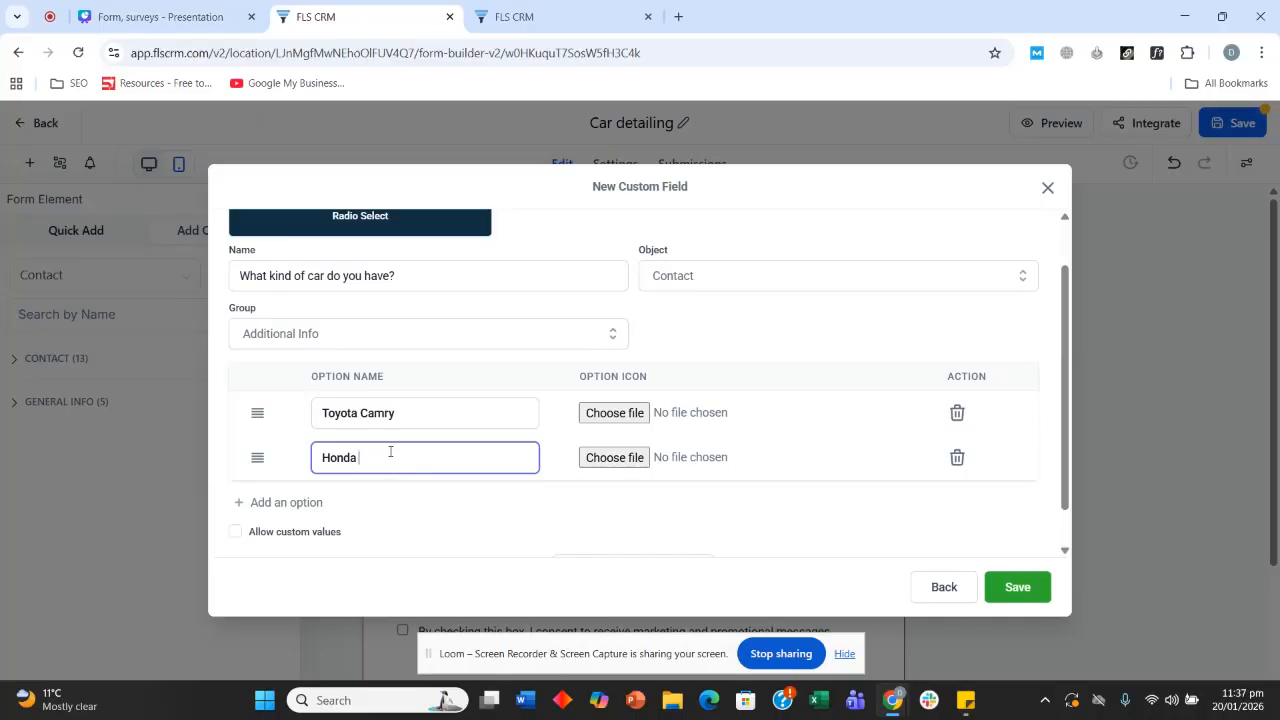
pyautogui.write('Accords')
# - Add a third option named "Ford Raptor" and save the new custom field
pyautogui.click(296, 503)
pyautogui.click(390, 502)
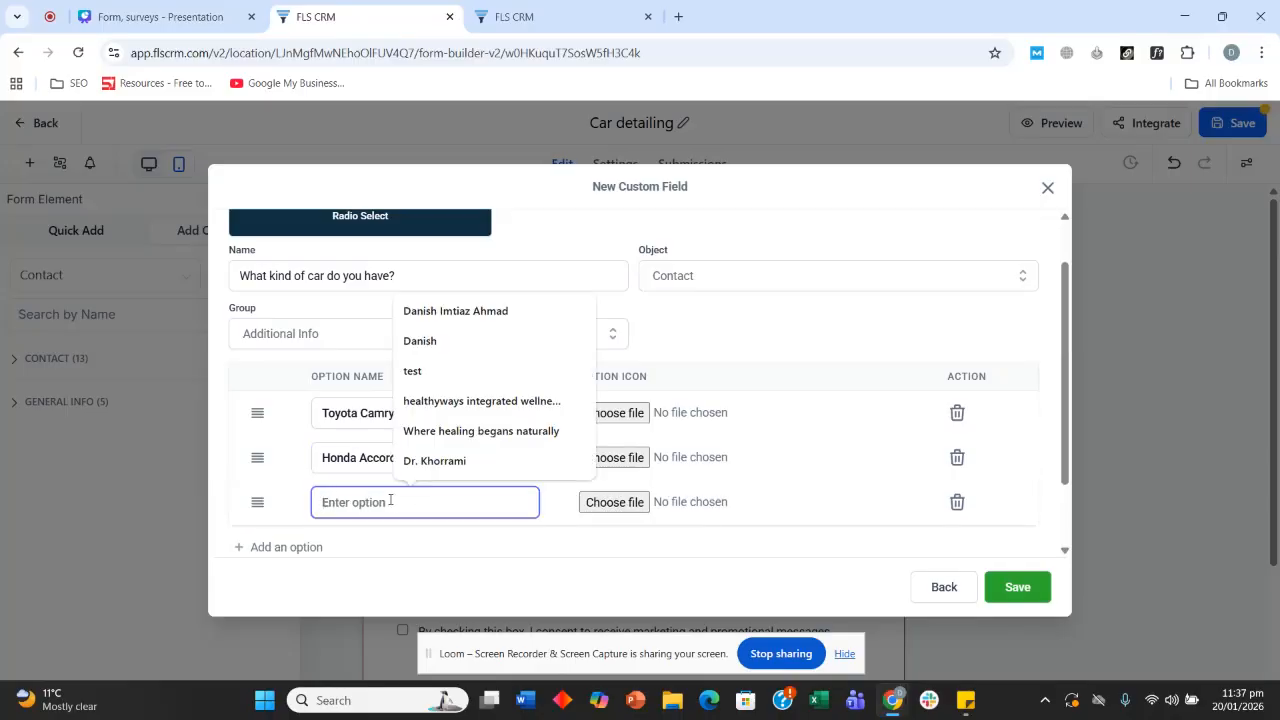
pyautogui.write('Ford ')
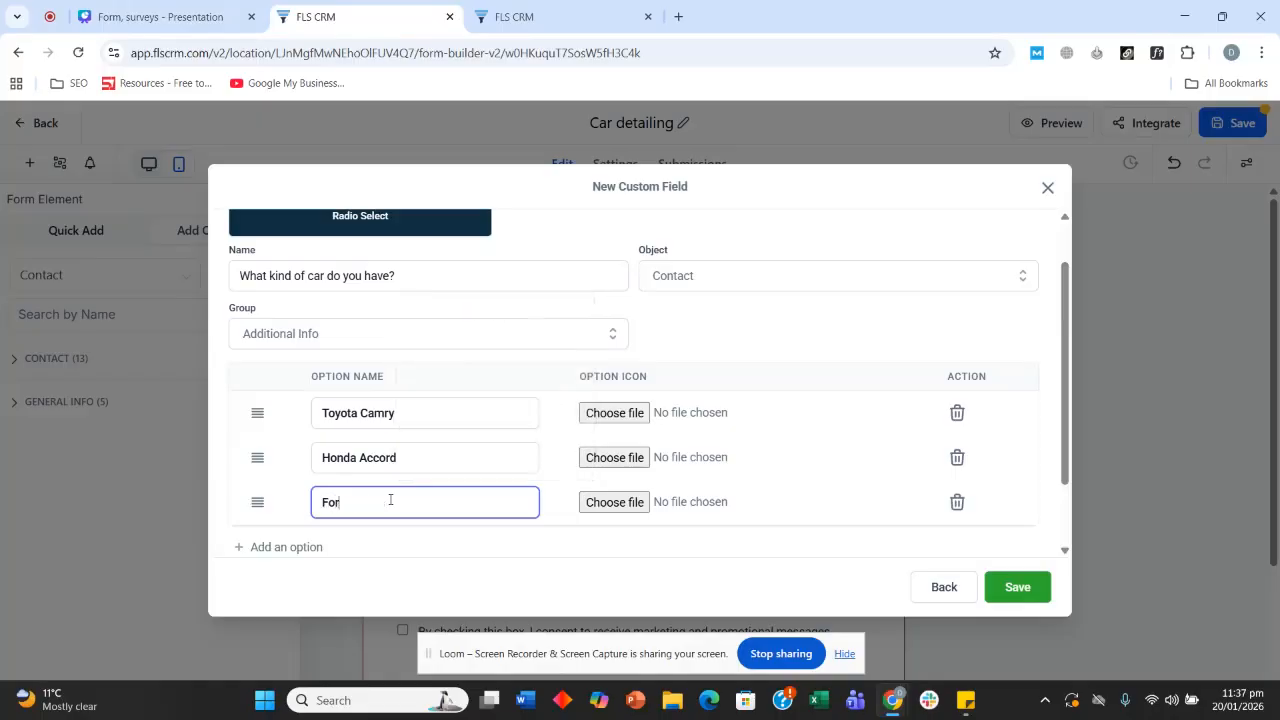
pyautogui.write('Raptor')
pyautogui.click(1038, 582)
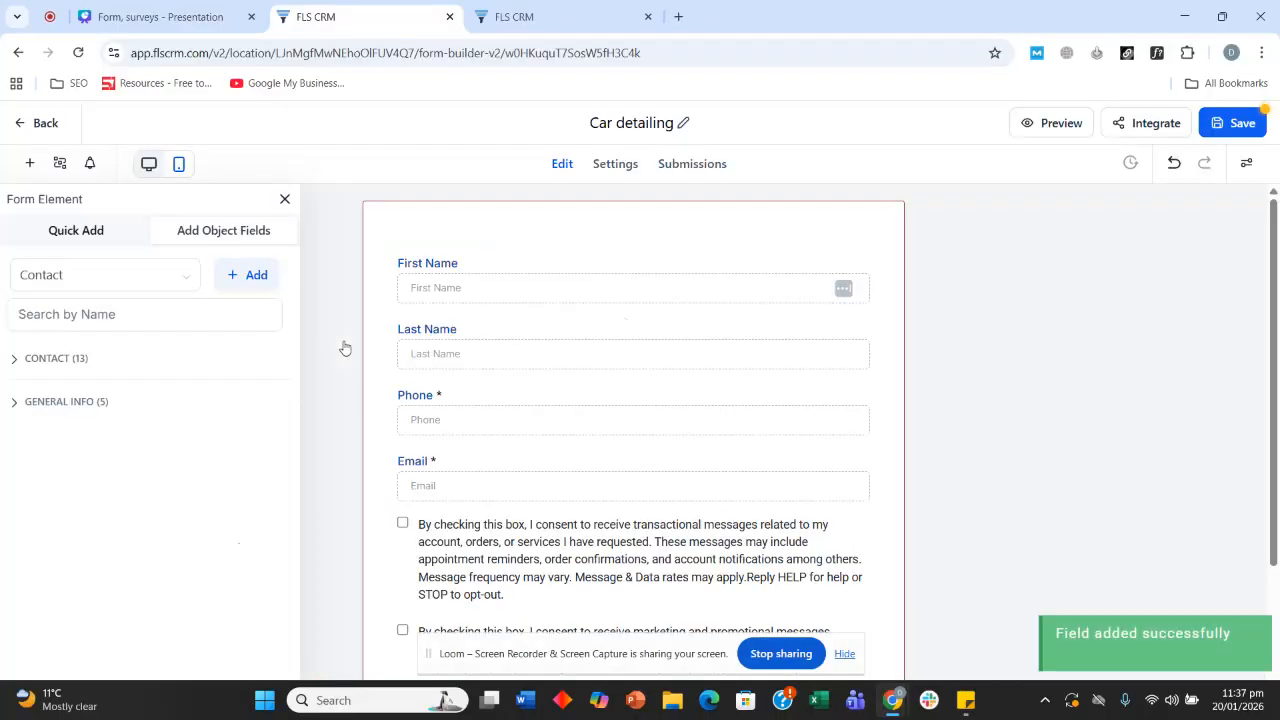
# - Place the "What kind of car do you have?" field from Additional Info in the form between Phone and Email
pyautogui.scroll(-1, 366, 350)
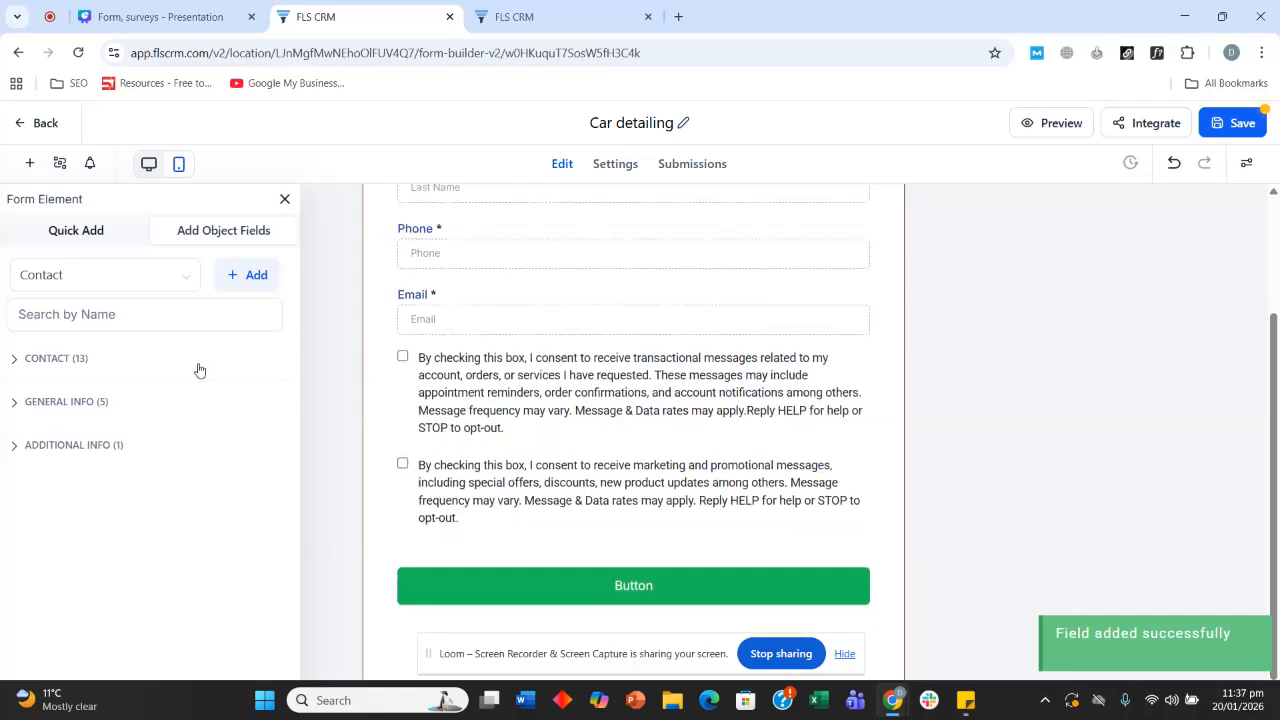
pyautogui.click(80, 446)
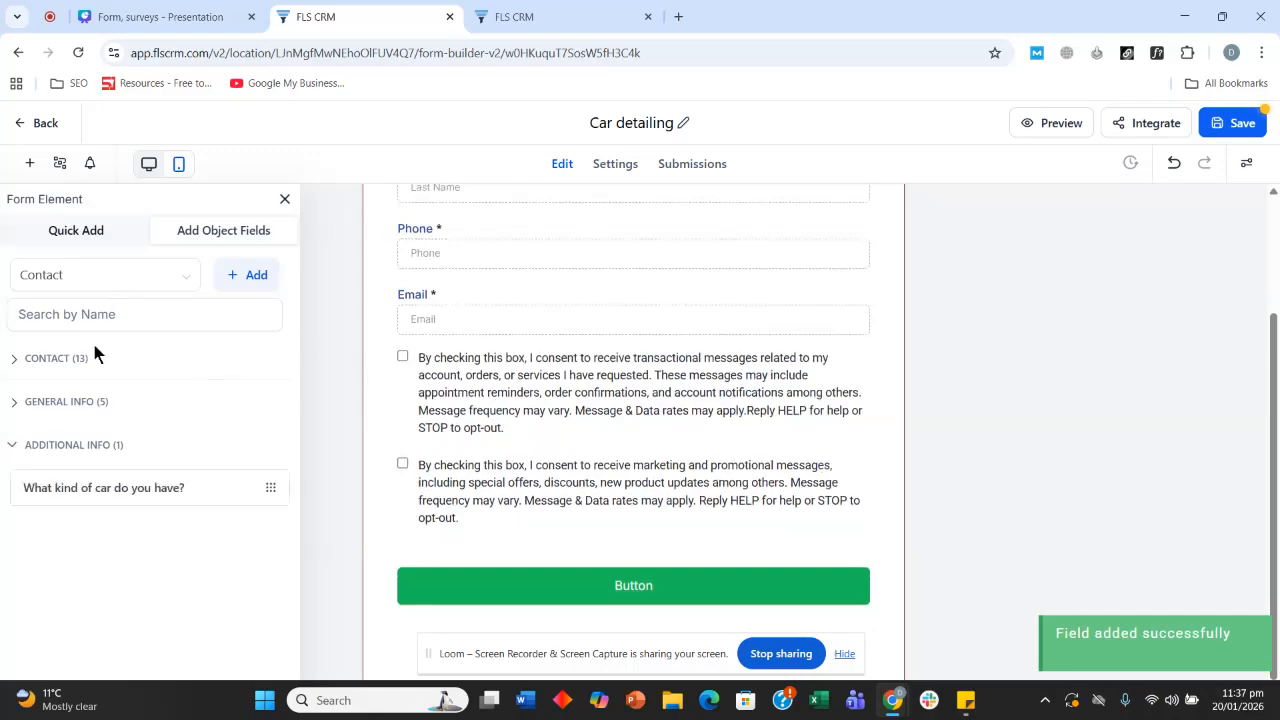
pyautogui.moveTo(75, 488); pyautogui.dragTo(412, 300)
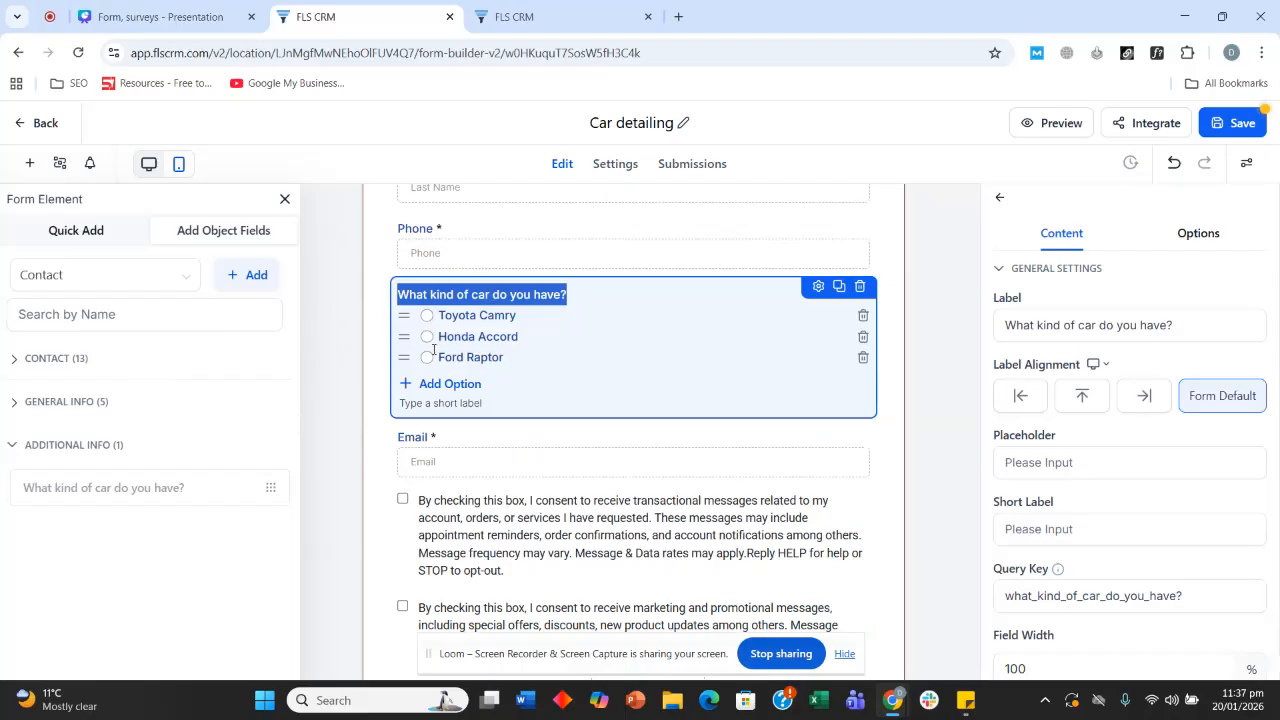
# - Deselect the car question and save the Car detailing form
pyautogui.click(350, 272)
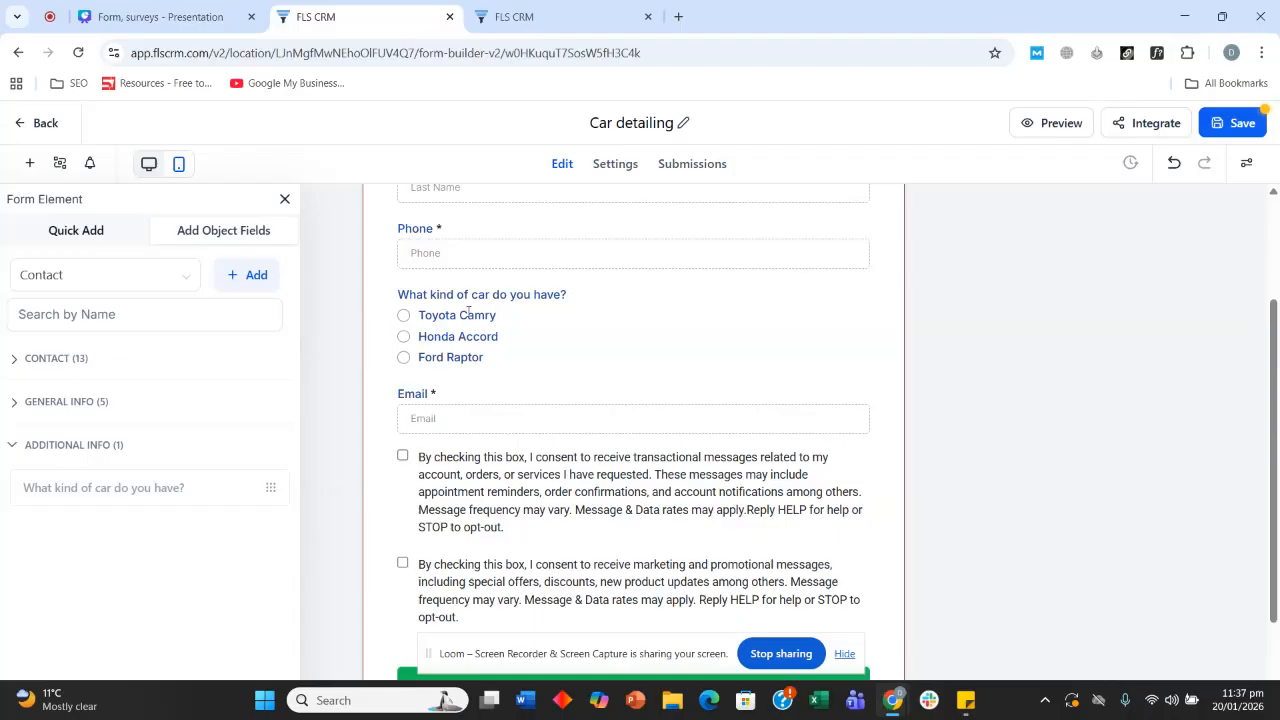
pyautogui.scroll(-1, 480, 305)
pyautogui.click(1238, 123)
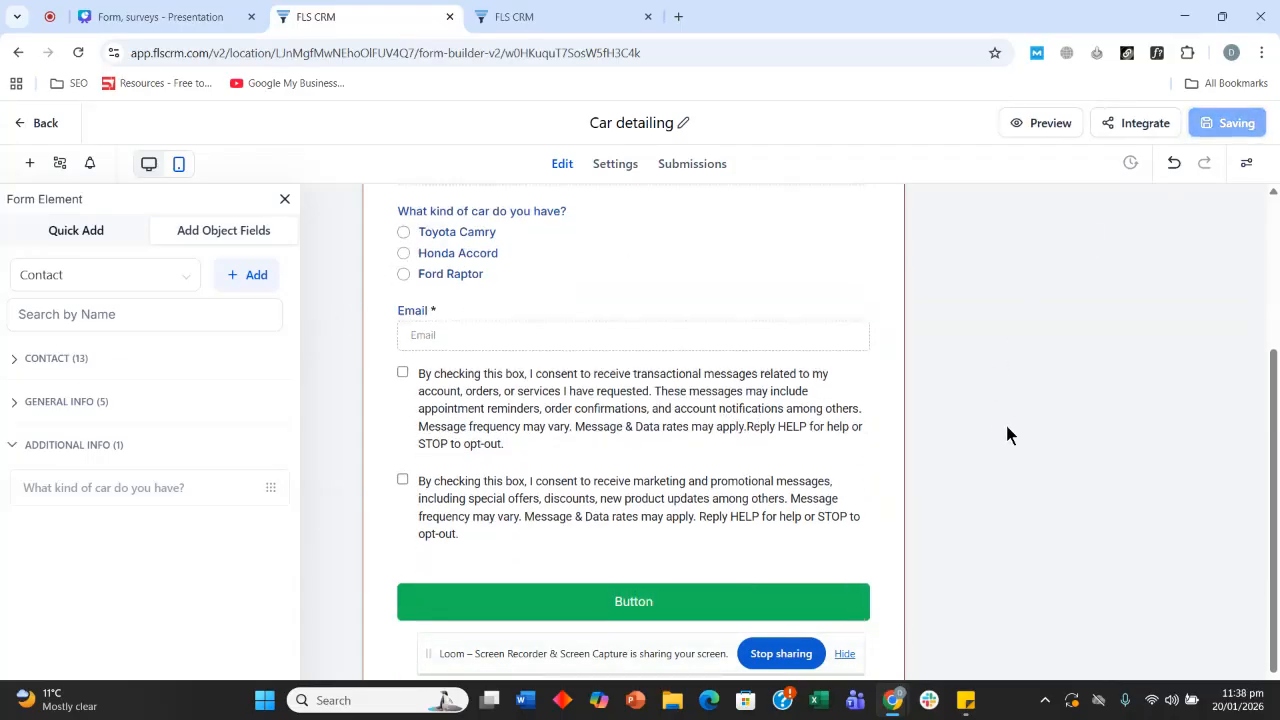
# - Examine the saved form's layout, including the contact fields, car question, consent checkboxes and submit button
pyautogui.scroll(2, 1006, 434)
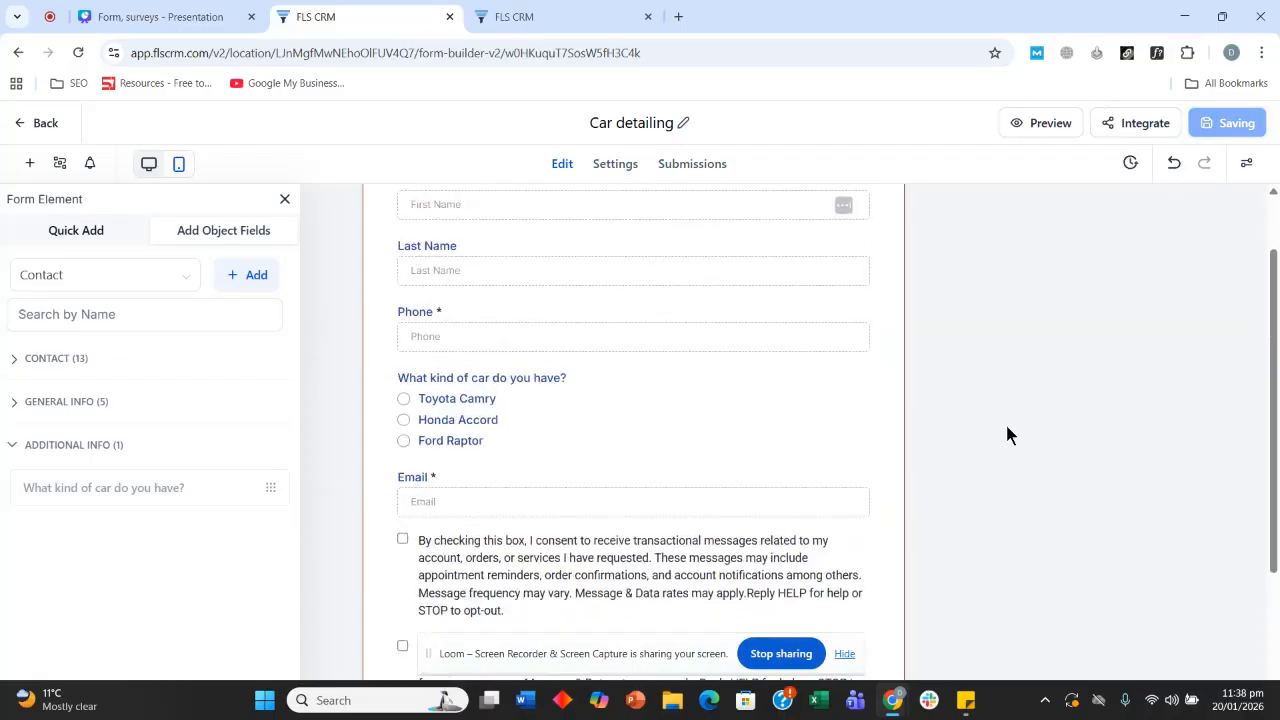
pyautogui.scroll(1, 1006, 434)
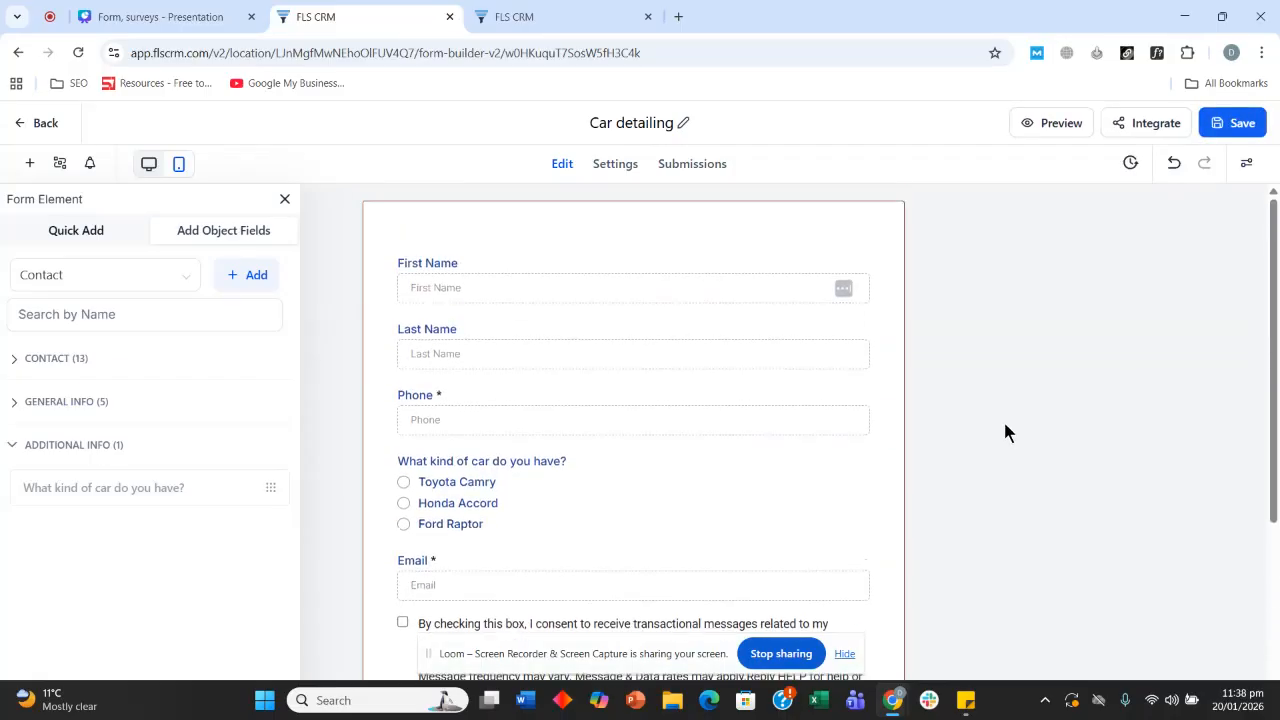
pyautogui.scroll(-4, 1003, 410)
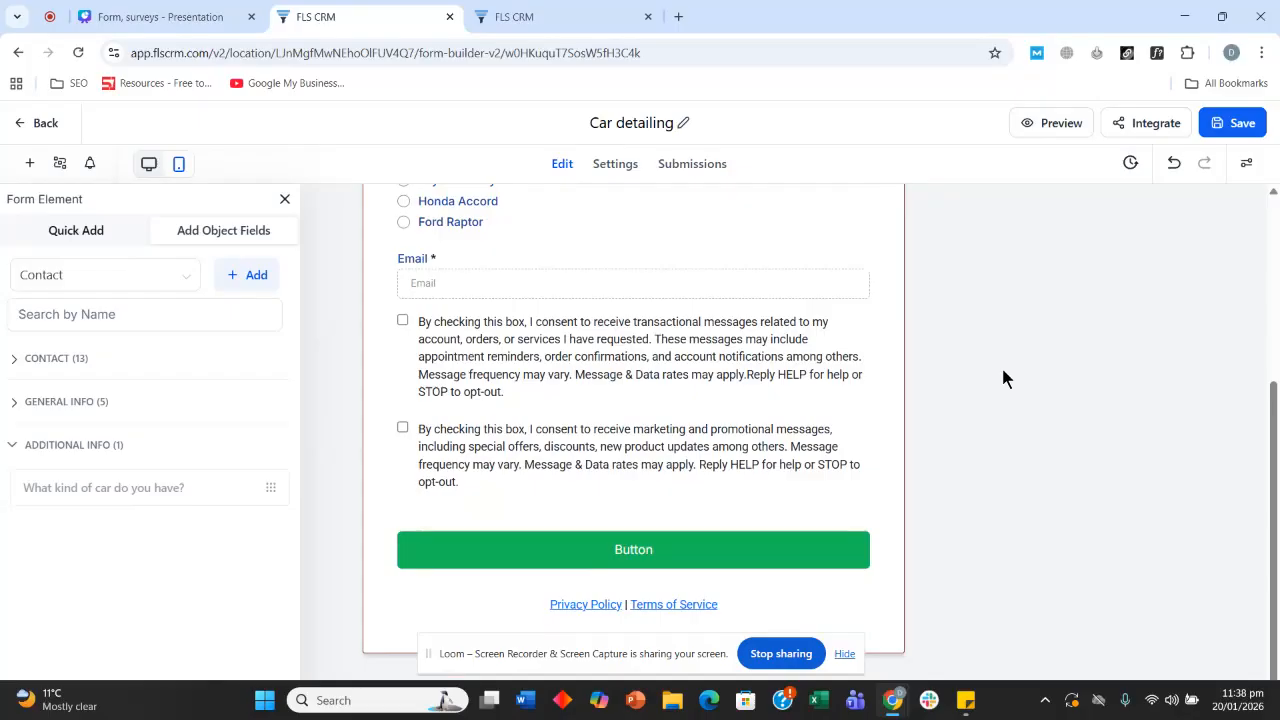
pyautogui.scroll(2, 1001, 367)
pyautogui.scroll(2, 999, 370)
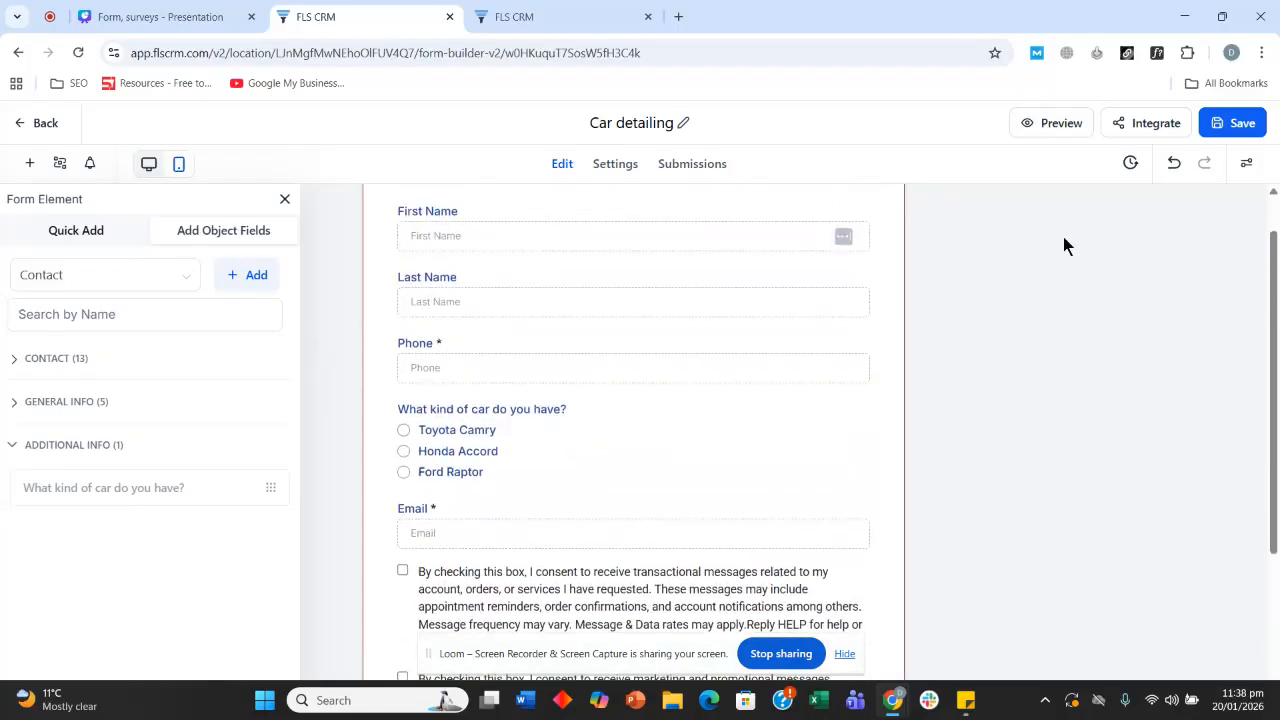
pyautogui.scroll(-2, 1127, 345)
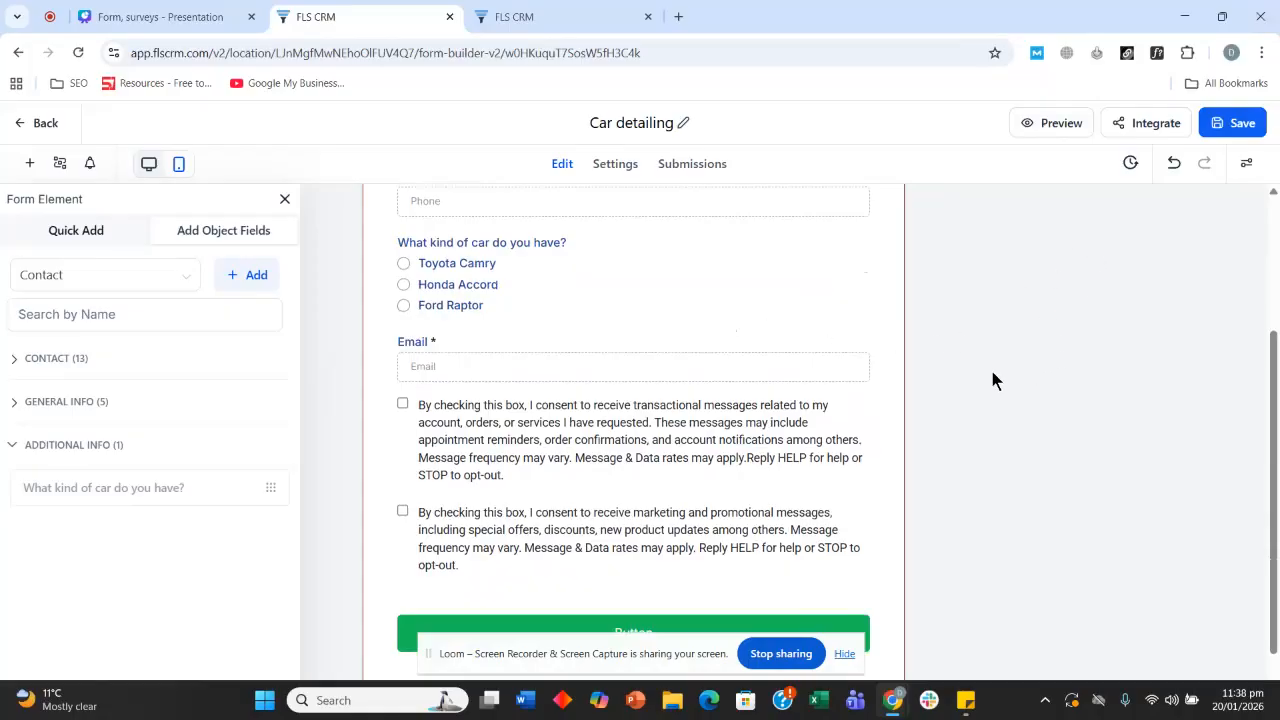
pyautogui.scroll(-1, 992, 373)
pyautogui.scroll(2, 985, 380)
pyautogui.click(657, 374)
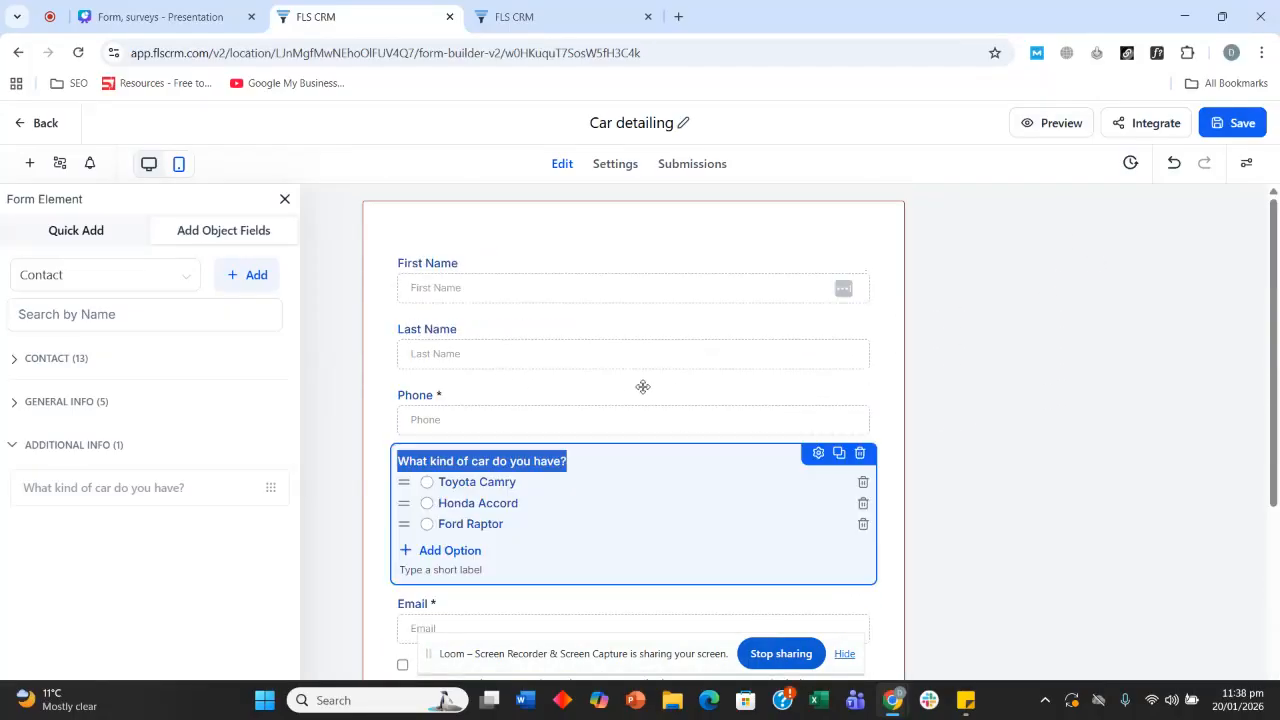
pyautogui.scroll(-1, 330, 392)
pyautogui.click(330, 392)
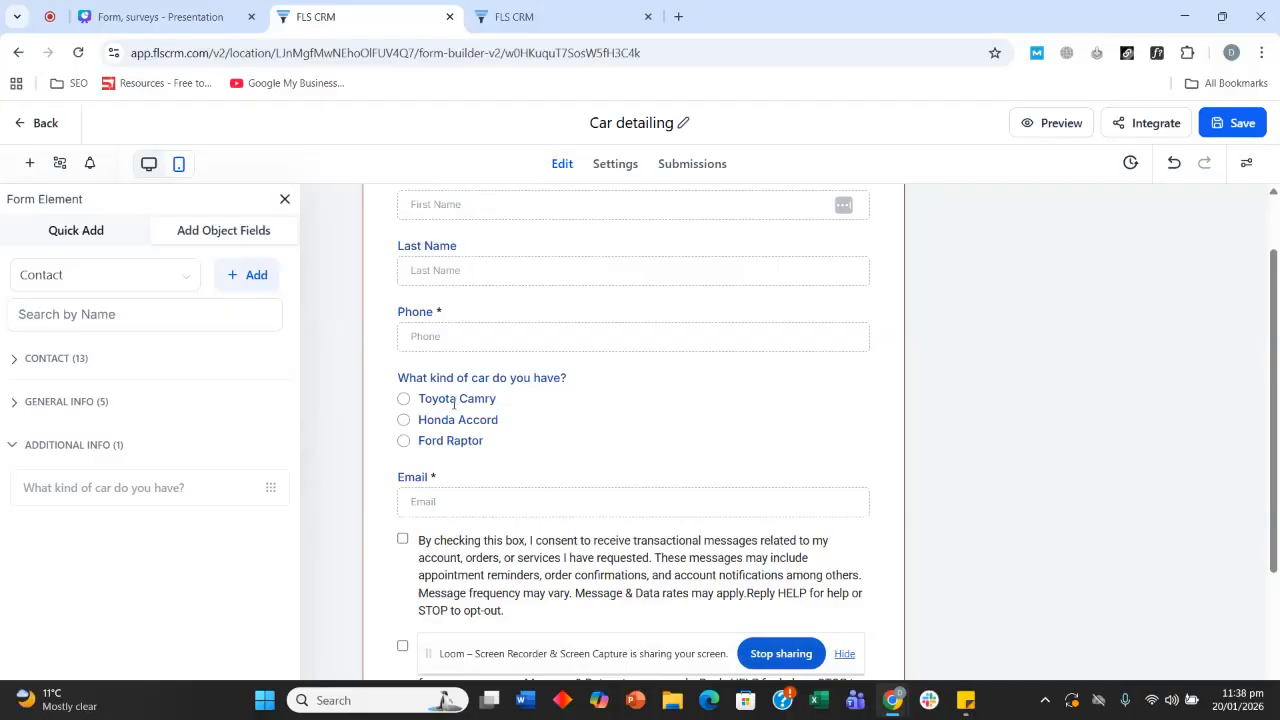
pyautogui.scroll(-1, 451, 403)
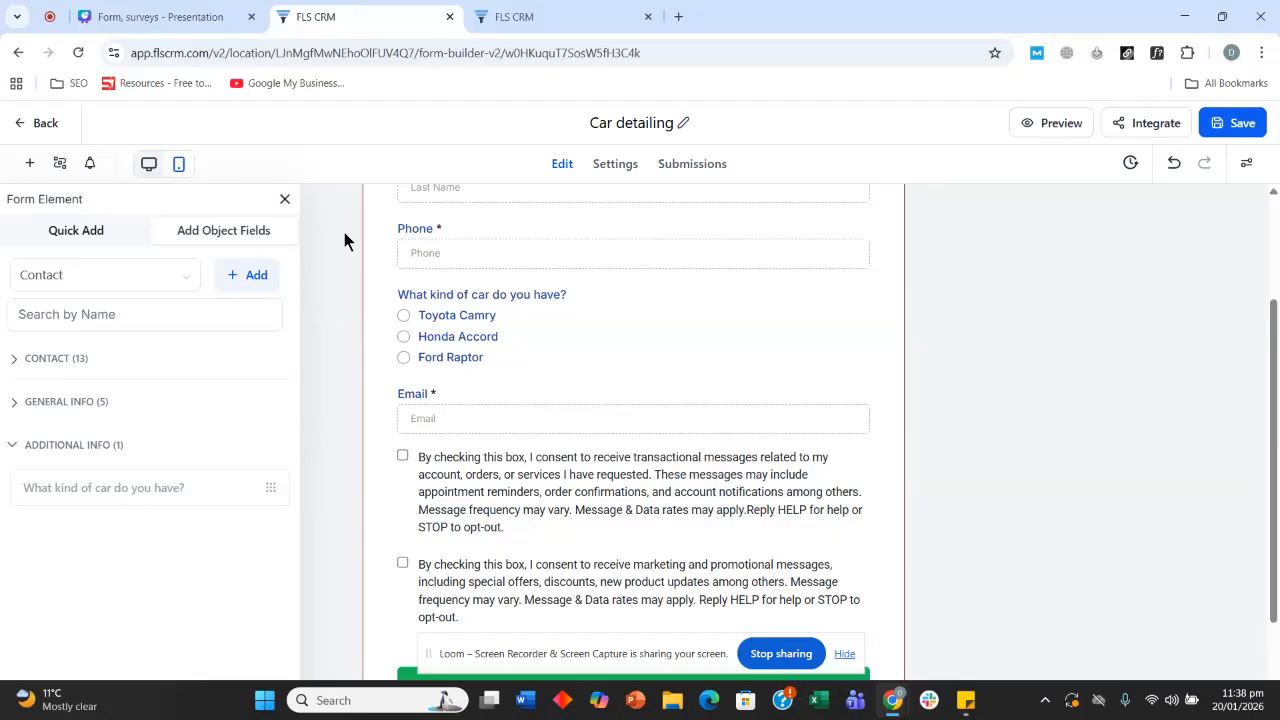
# - Create a new Monetary custom field named "Discount 10%"
pyautogui.click(237, 276)
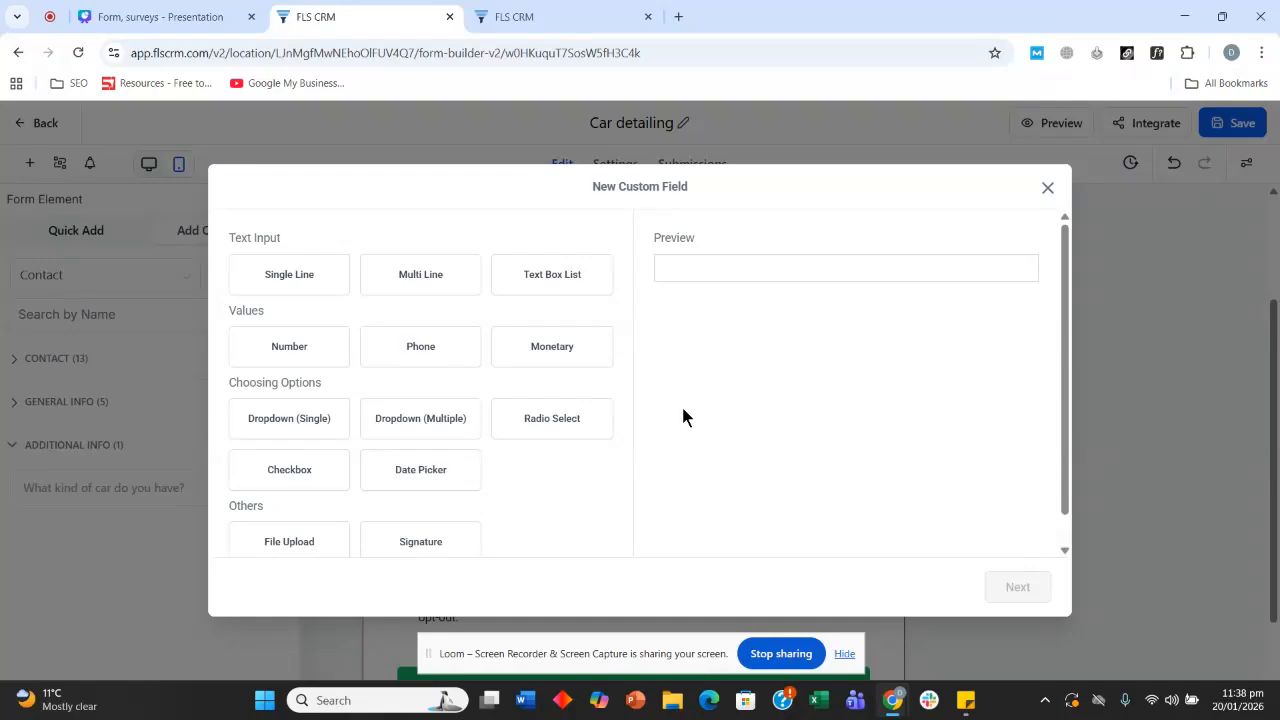
pyautogui.click(578, 352)
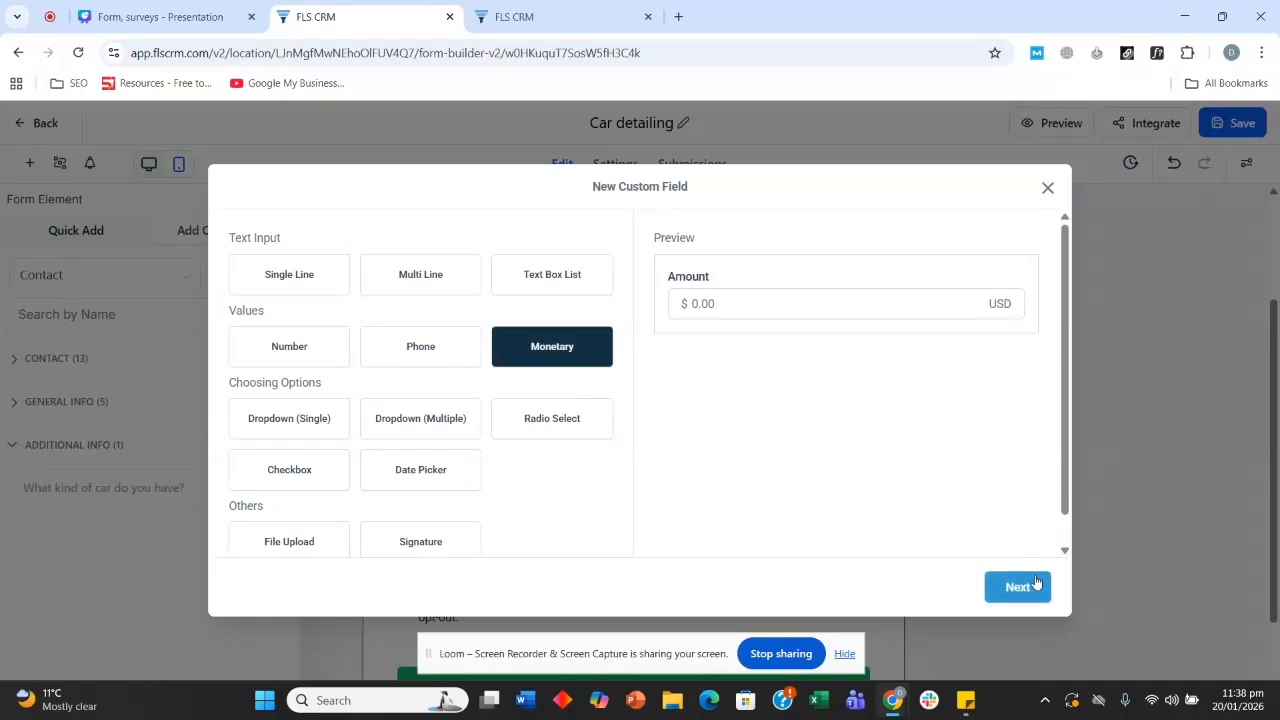
pyautogui.click(1038, 582)
pyautogui.click(390, 350)
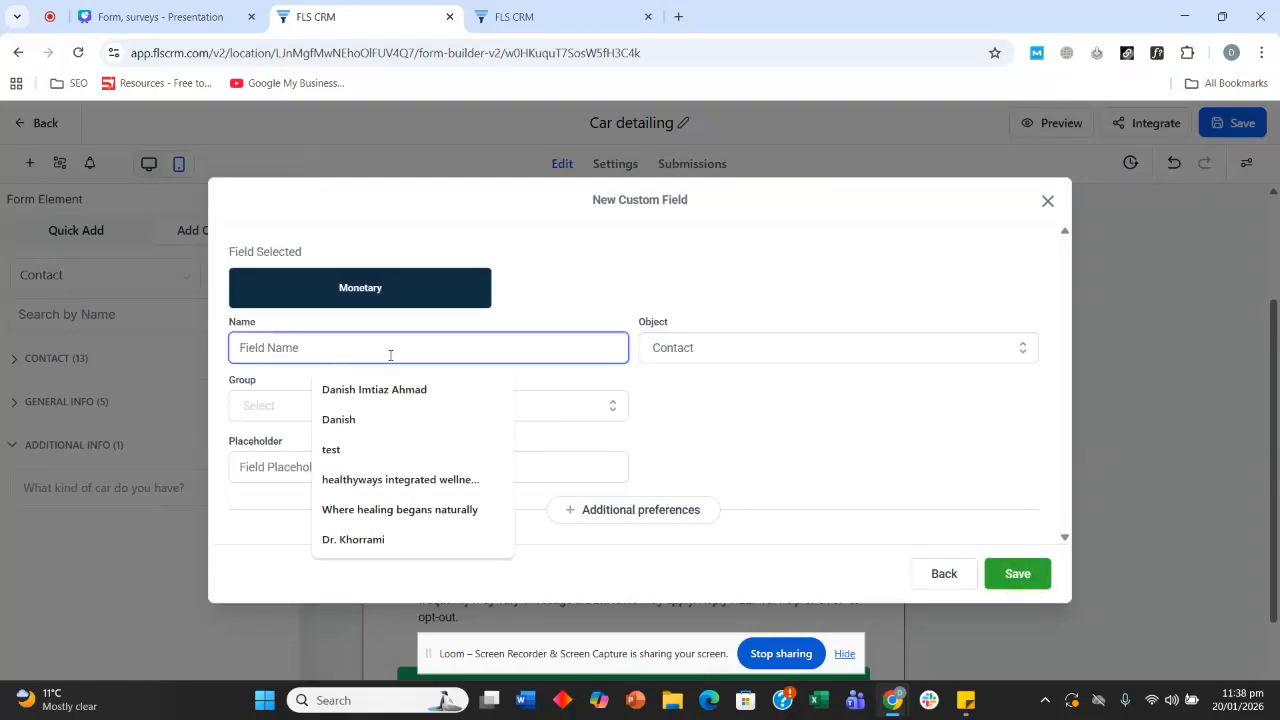
pyautogui.write('Dis')
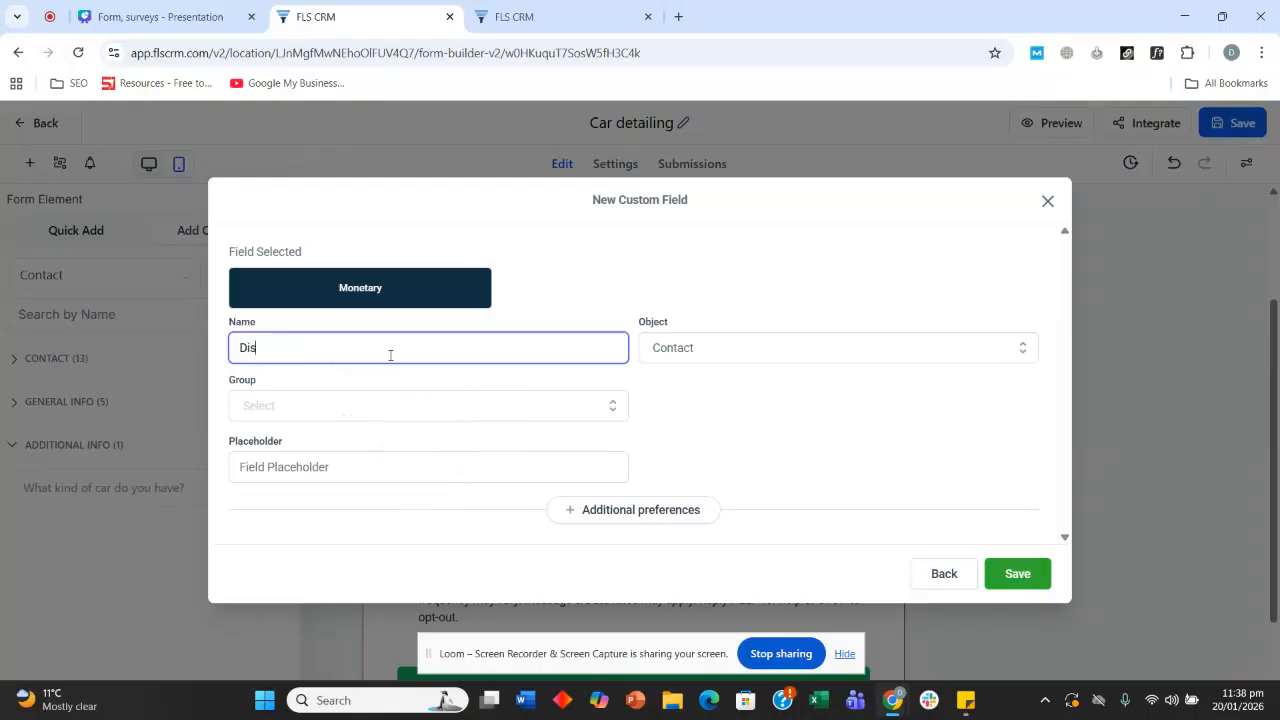
pyautogui.write('count 10%')
# - Assign the monetary field to the Additional Info group and save it
pyautogui.click(352, 424)
pyautogui.click(323, 500)
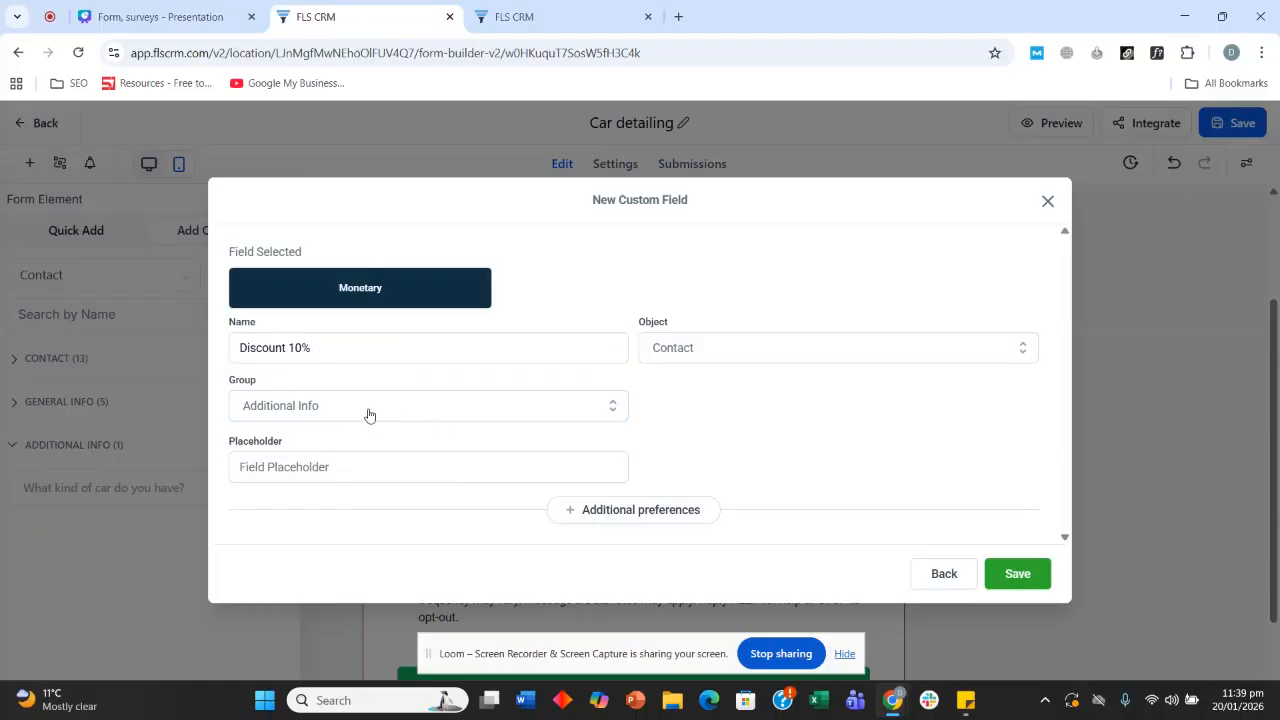
pyautogui.click(353, 464)
pyautogui.click(722, 465)
pyautogui.click(989, 580)
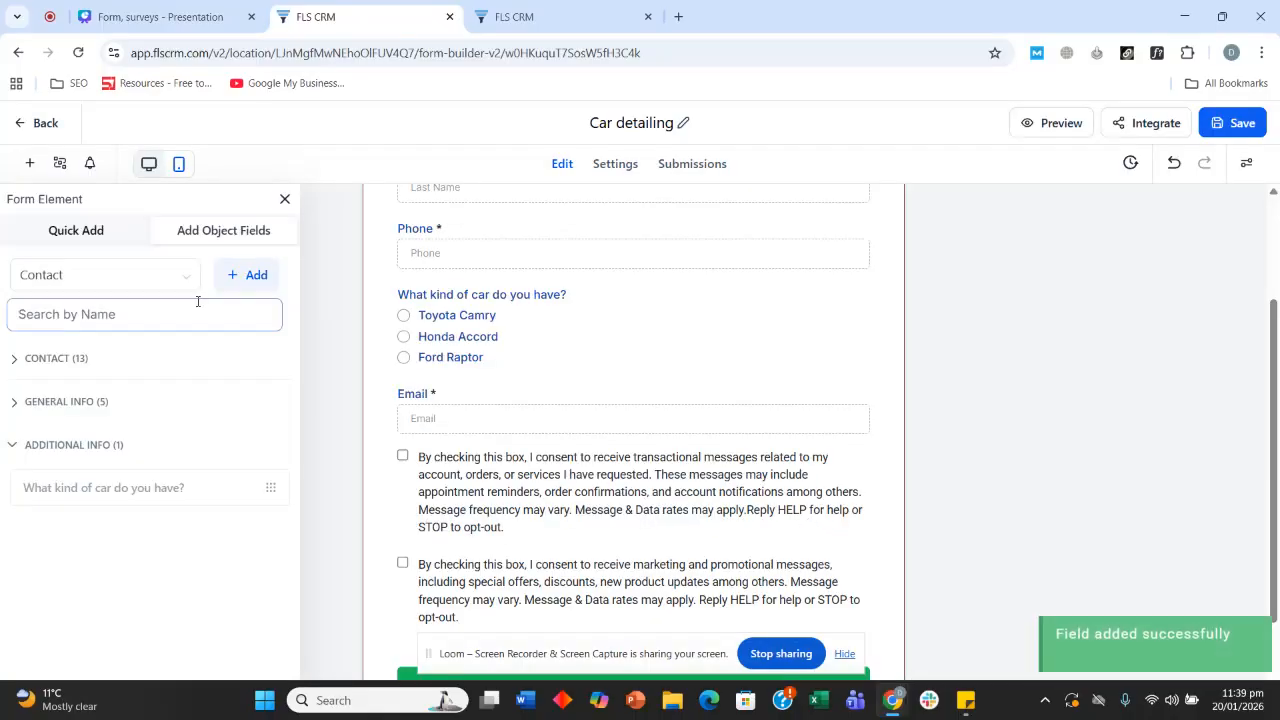
# - Place the "Discount 10%" field in the form between the car question and Email
pyautogui.moveTo(183, 531); pyautogui.dragTo(444, 496)
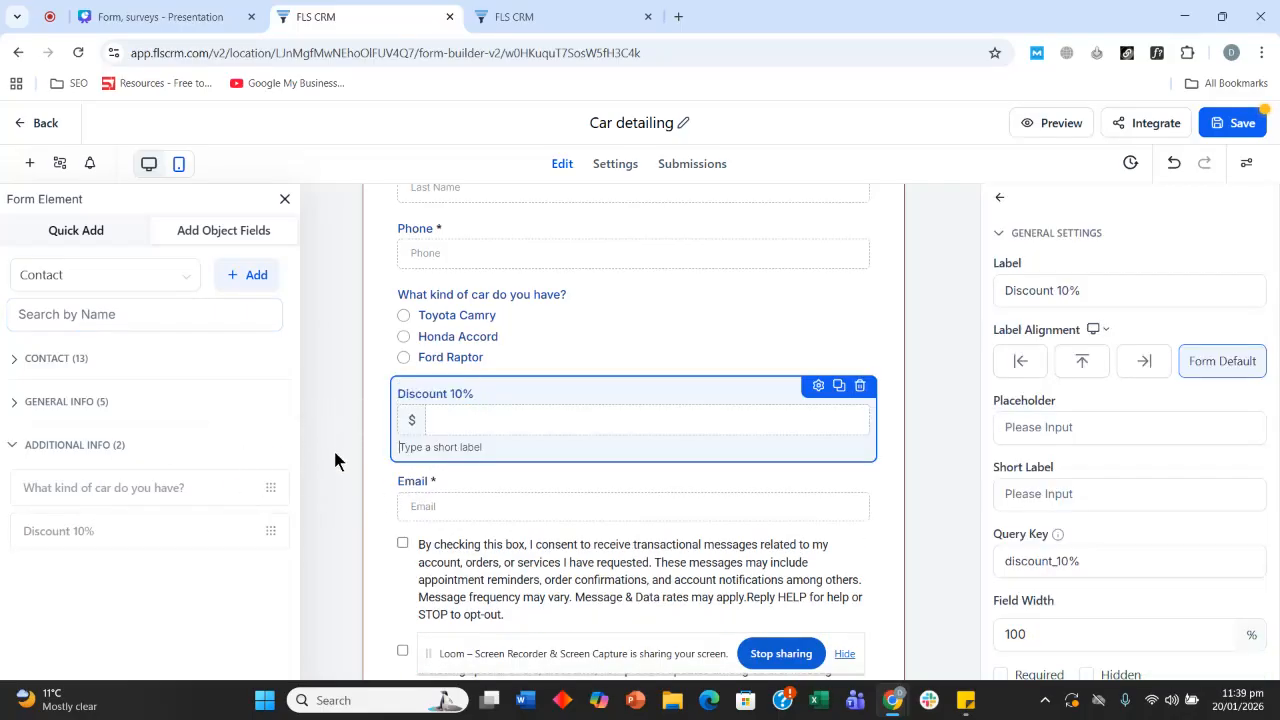
pyautogui.click(335, 450)
pyautogui.click(526, 420)
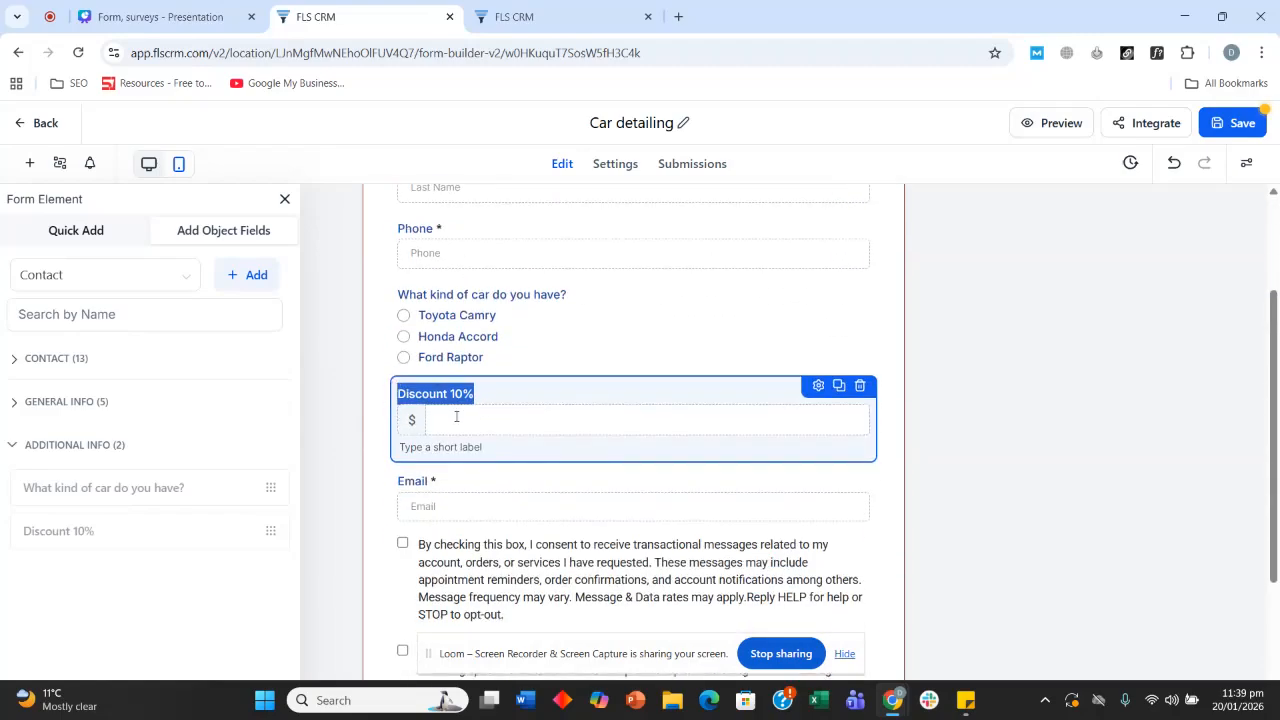
pyautogui.click(457, 417)
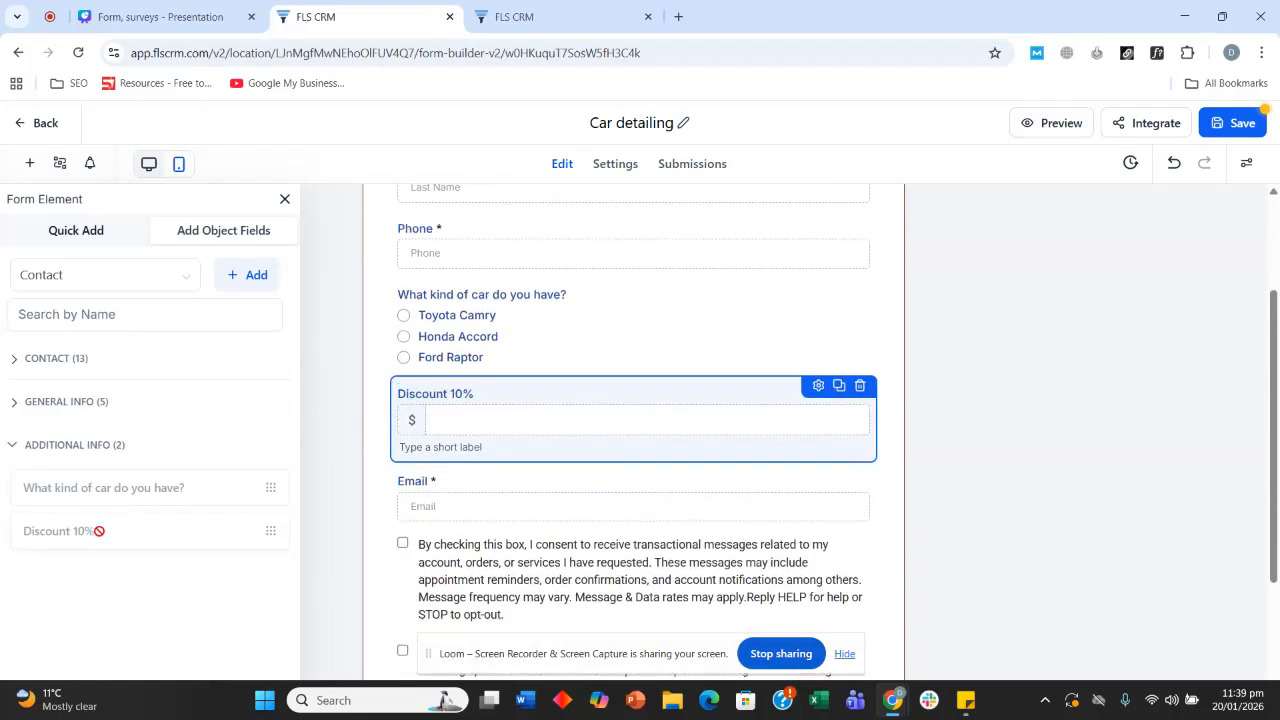
# - Insert "Type 10 to get" at the start of the "Discount 10%" field's label
pyautogui.click(818, 387)
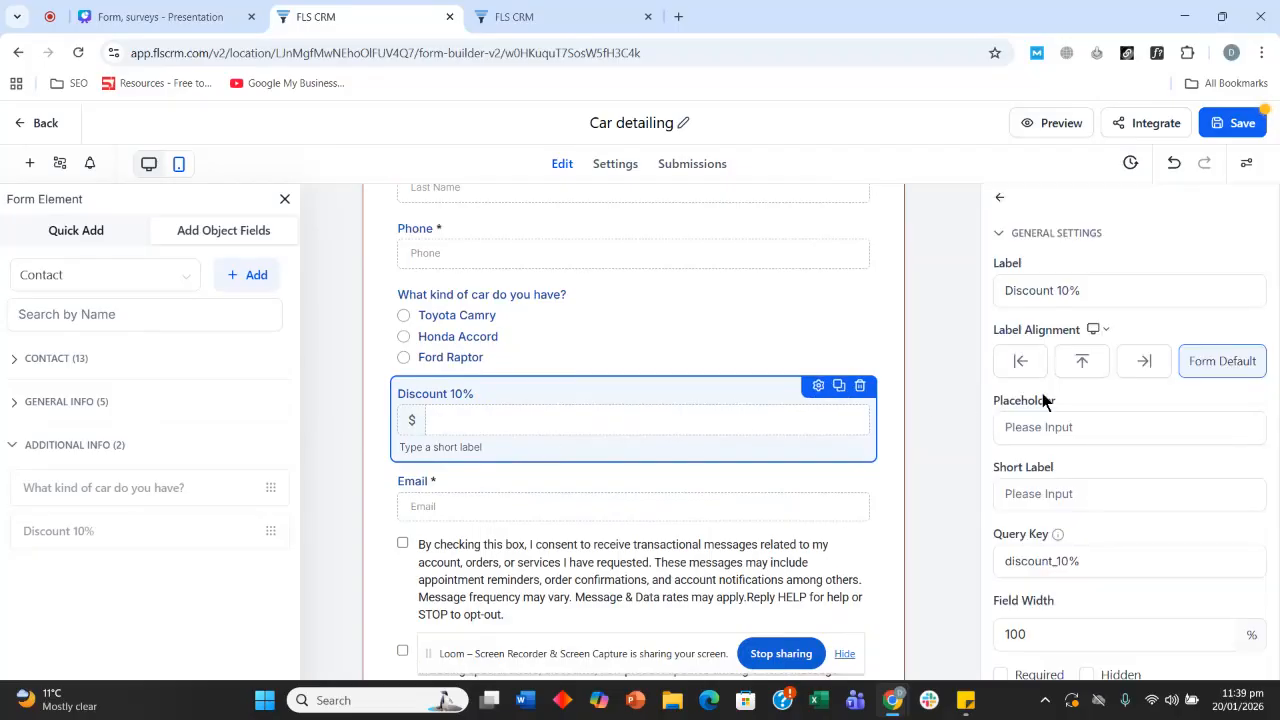
pyautogui.scroll(-2, 1122, 320)
pyautogui.scroll(1, 1119, 319)
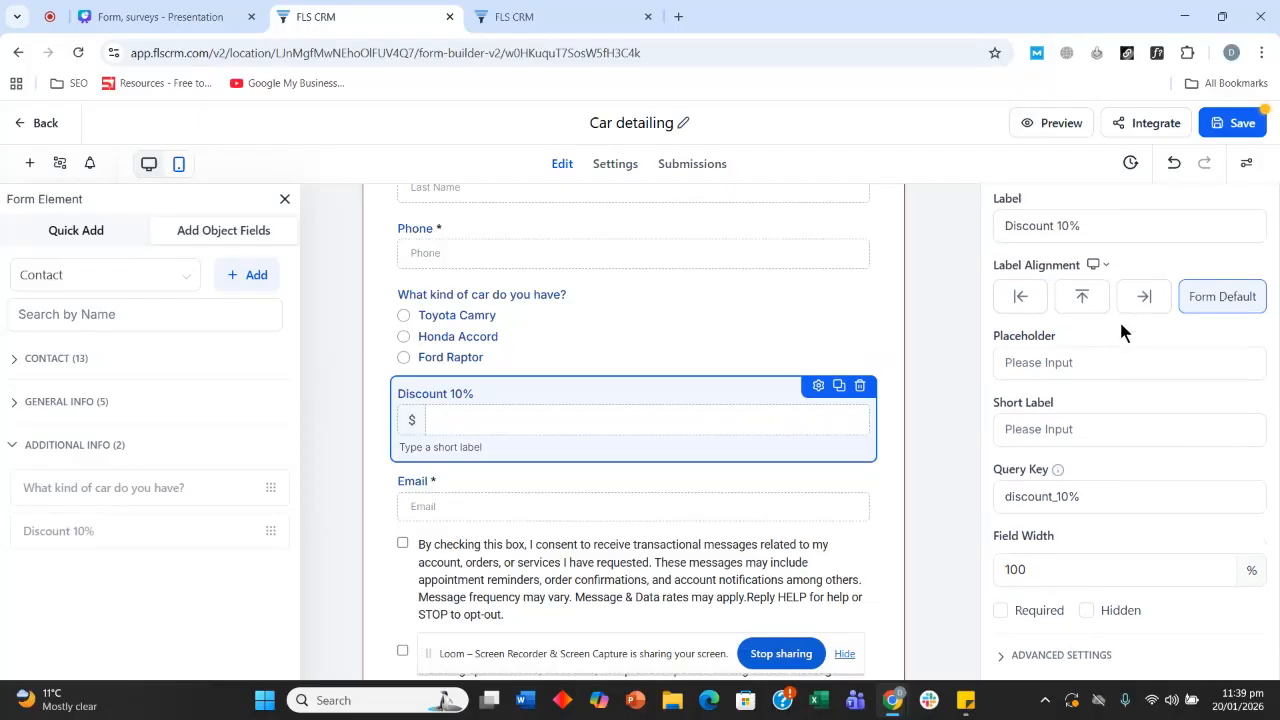
pyautogui.doubleClick(1095, 234)
pyautogui.click(1092, 234)
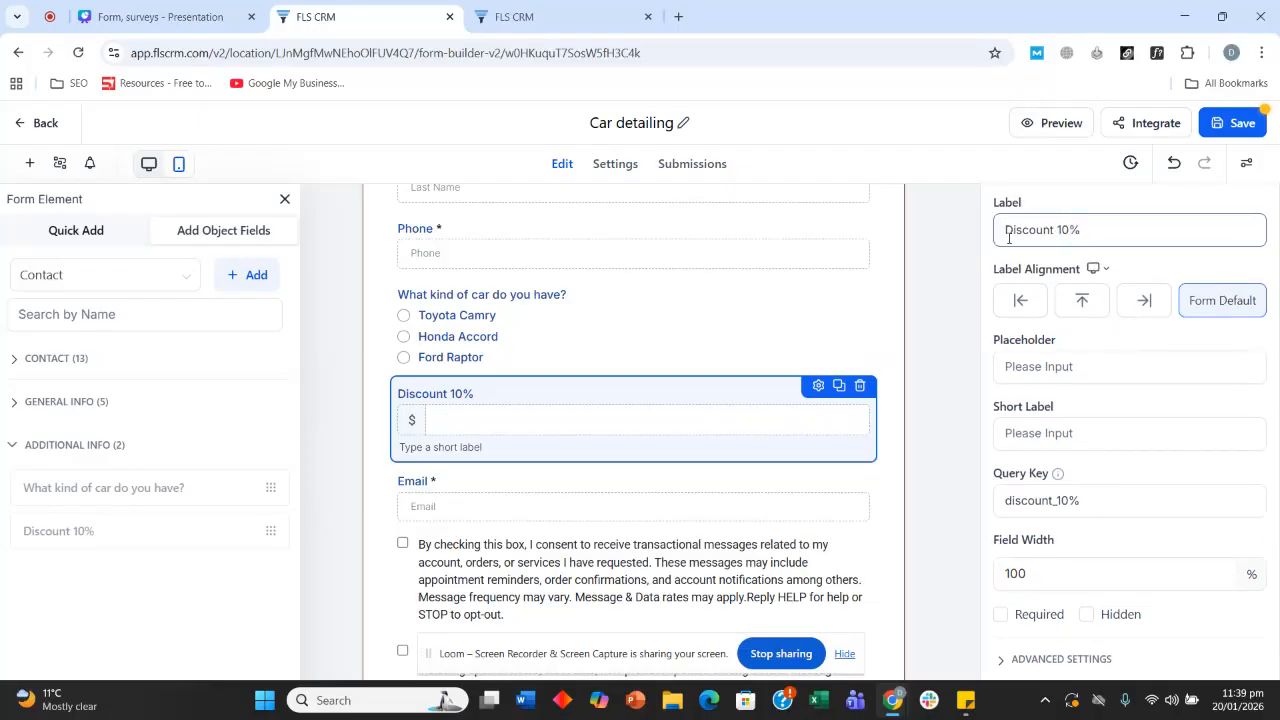
pyautogui.write('Type ')
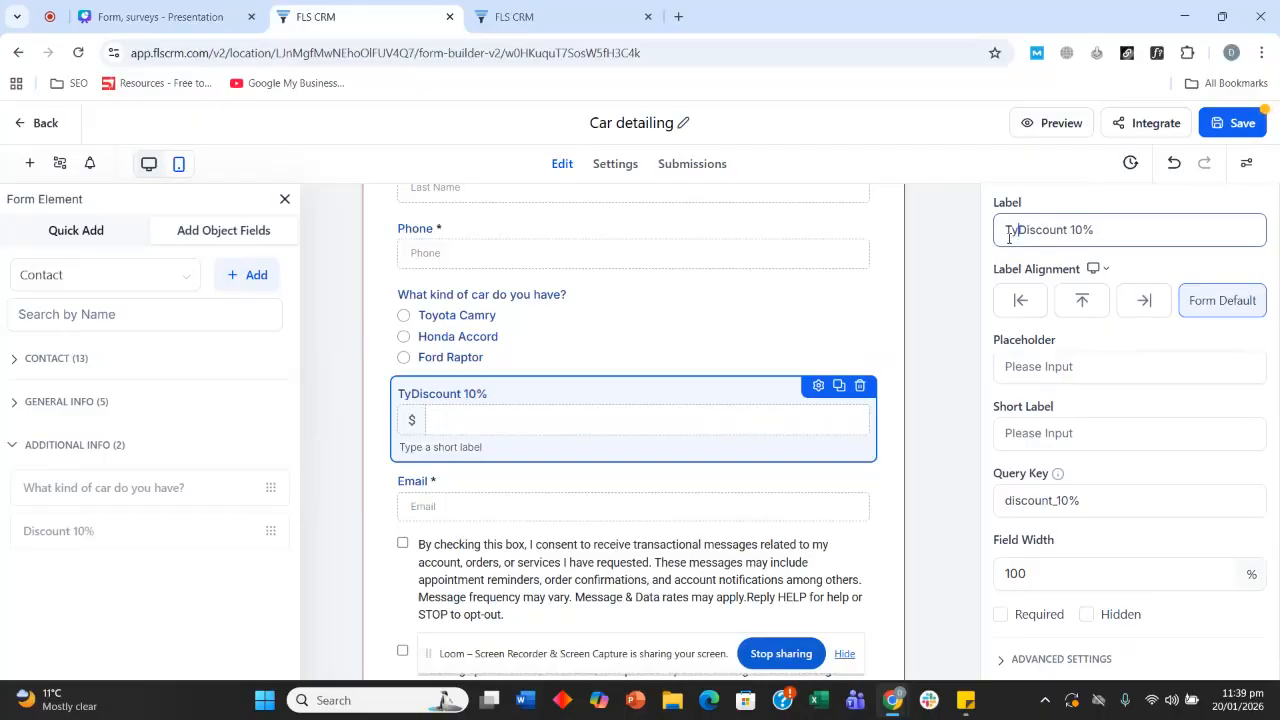
pyautogui.write('10 r')
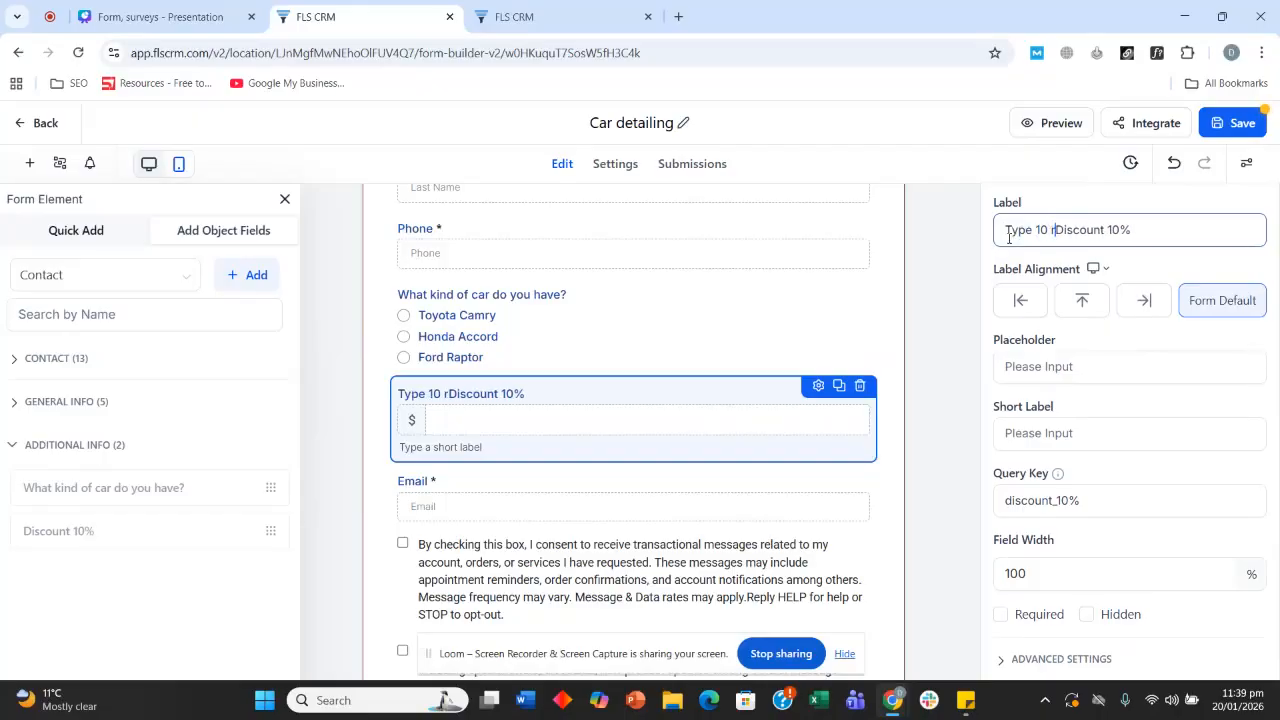
pyautogui.press('BackSpace')
pyautogui.write('to get')
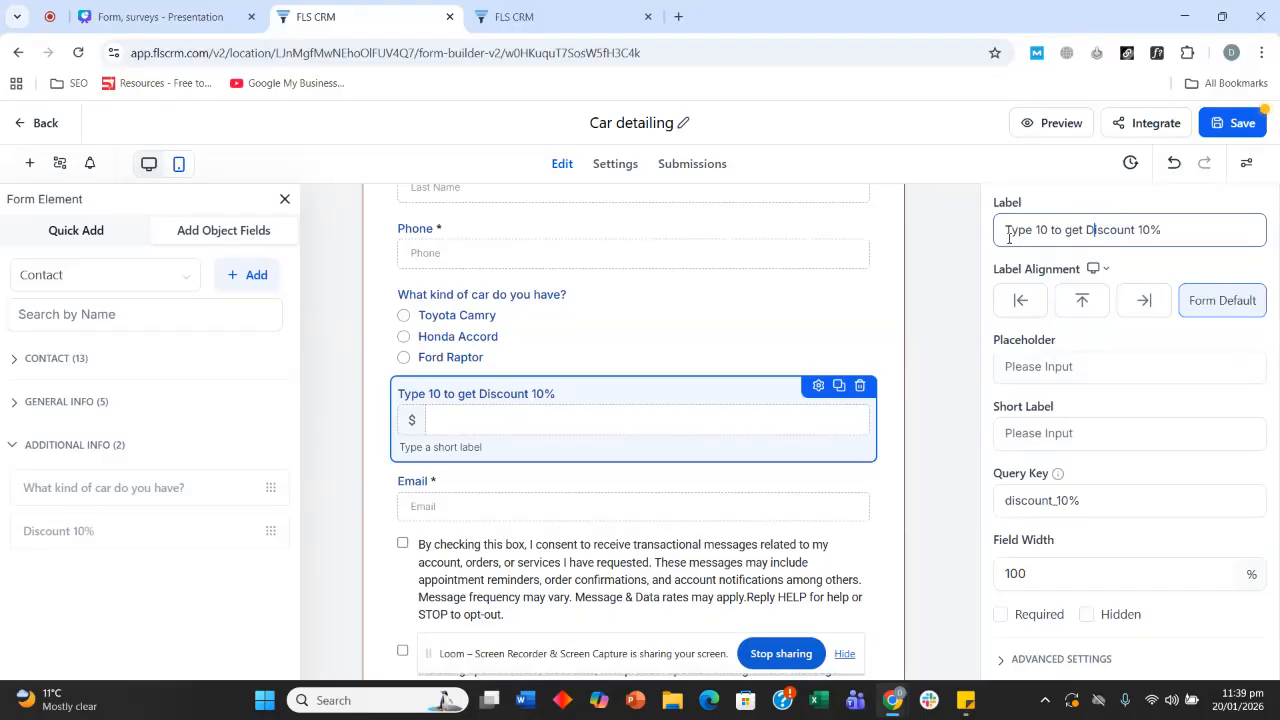
# - Make "discount" lowercase in the label and append "if you have a toyota camry"
pyautogui.hotkey('shift', 'Right')
pyautogui.write('discount 10%')
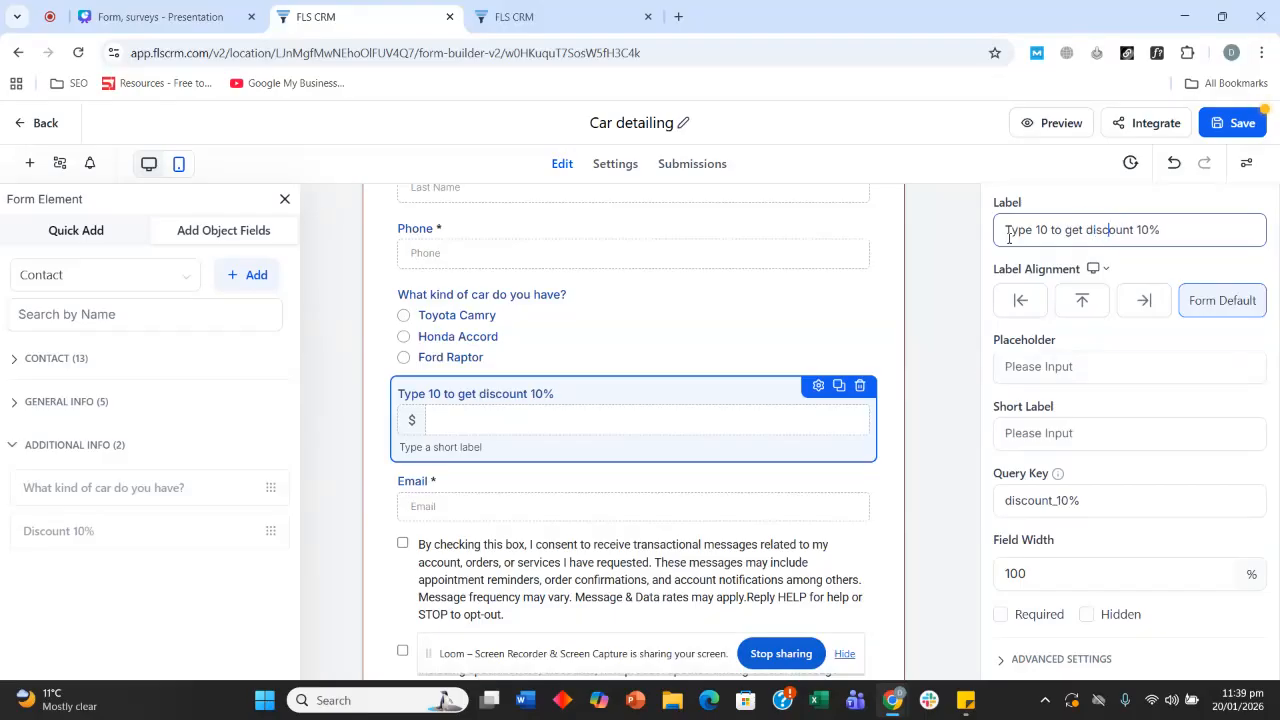
pyautogui.write(' if you have a toyota camry')
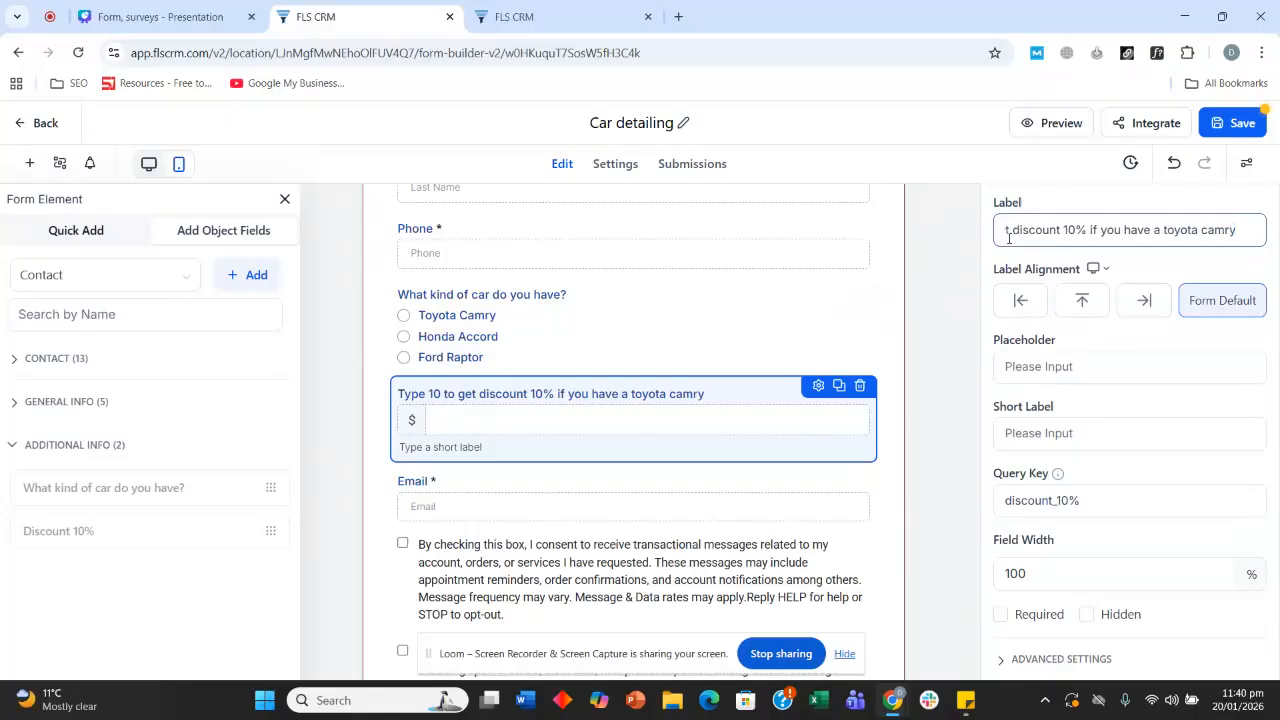
# - Examine the car question's Toyota Camry option and the discount field below it, along with the form's style options
pyautogui.click(640, 294)
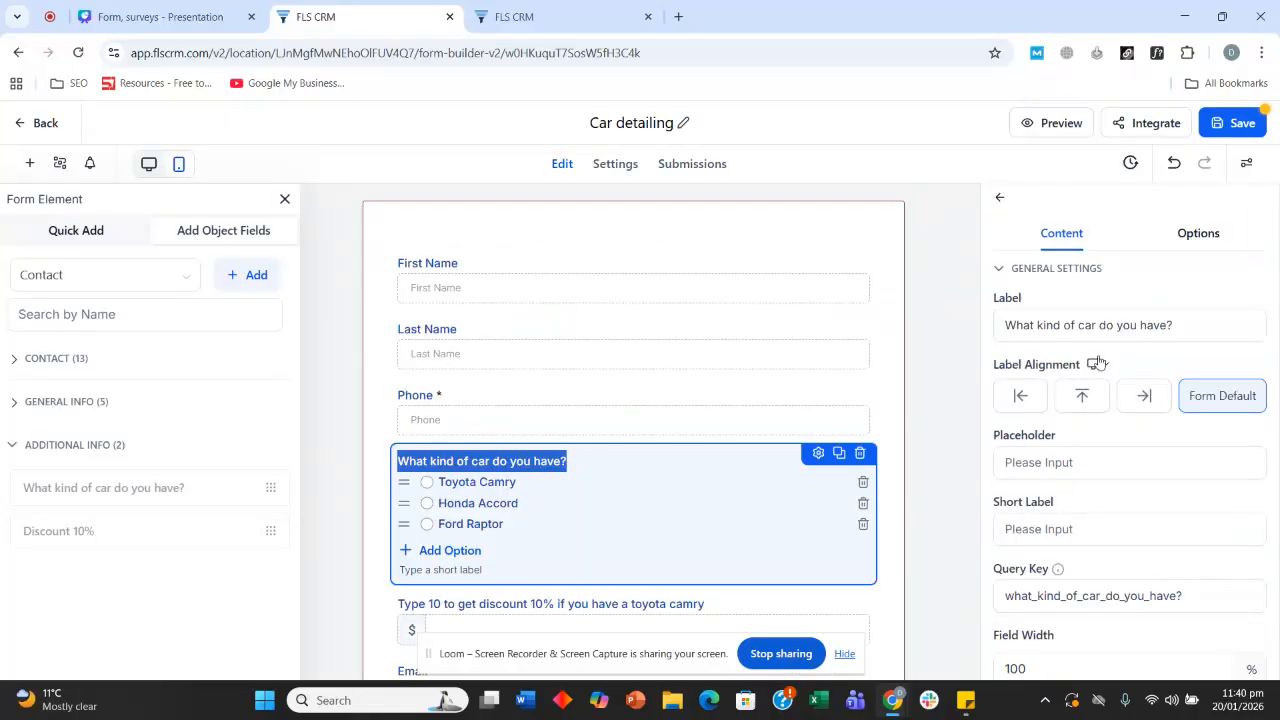
pyautogui.click(1246, 163)
pyautogui.click(628, 483)
pyautogui.scroll(-4, 600, 440)
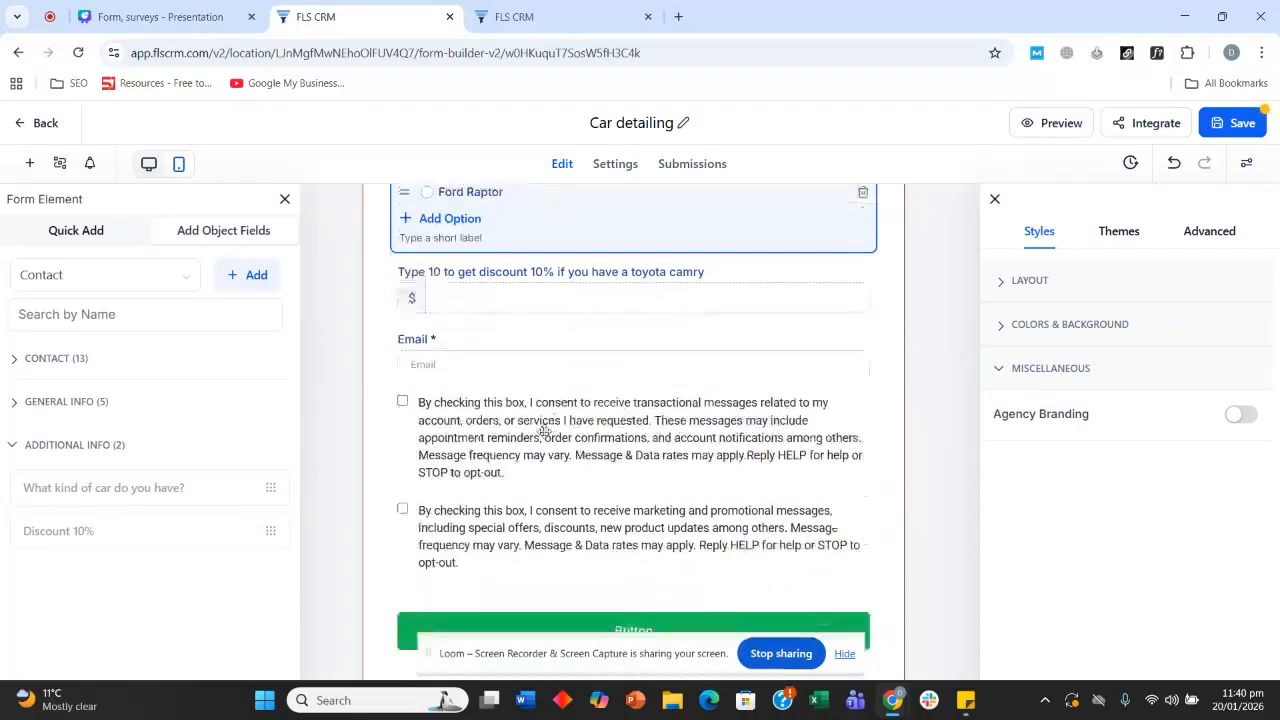
pyautogui.scroll(2, 520, 380)
pyautogui.click(549, 341)
pyautogui.click(452, 316)
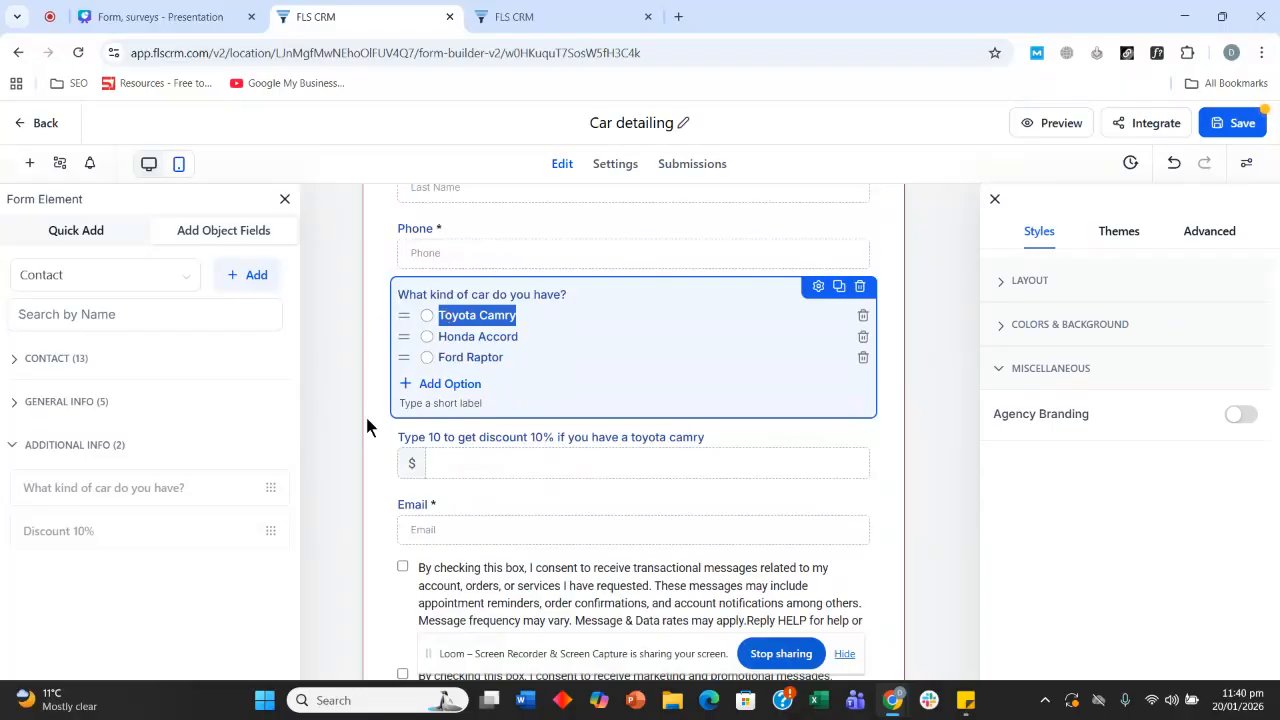
pyautogui.click(450, 459)
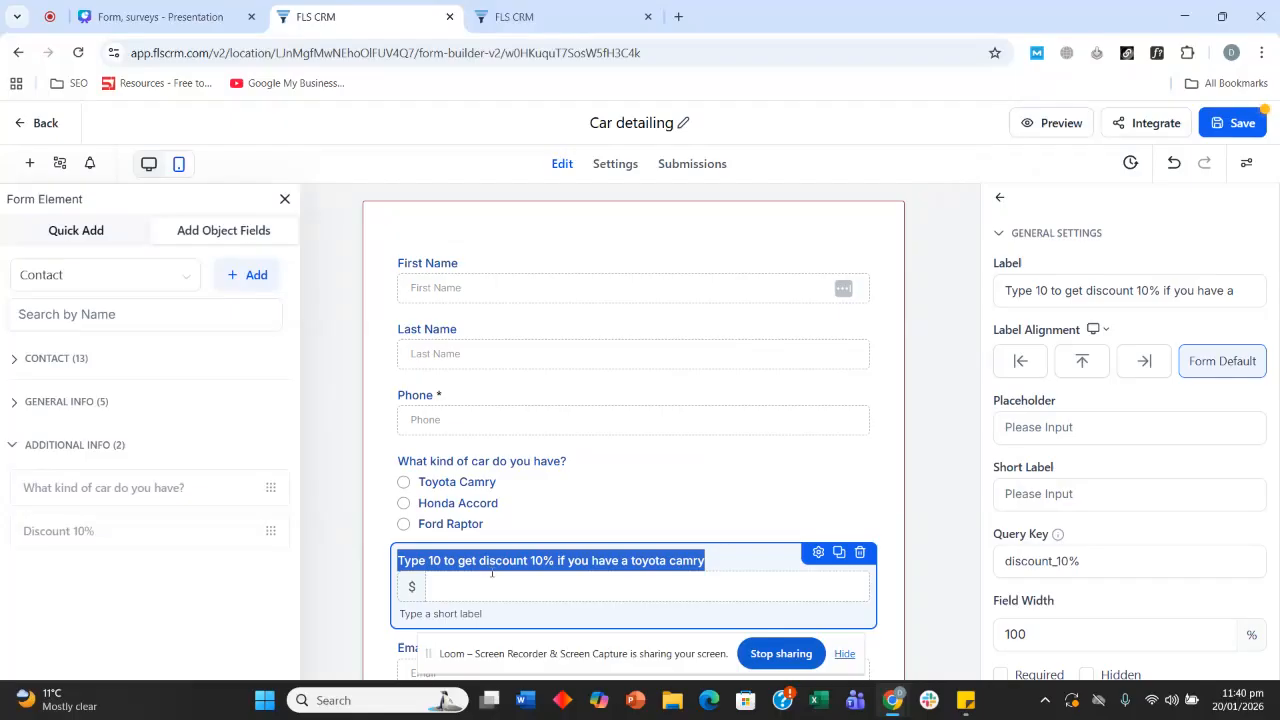
pyautogui.click(64, 162)
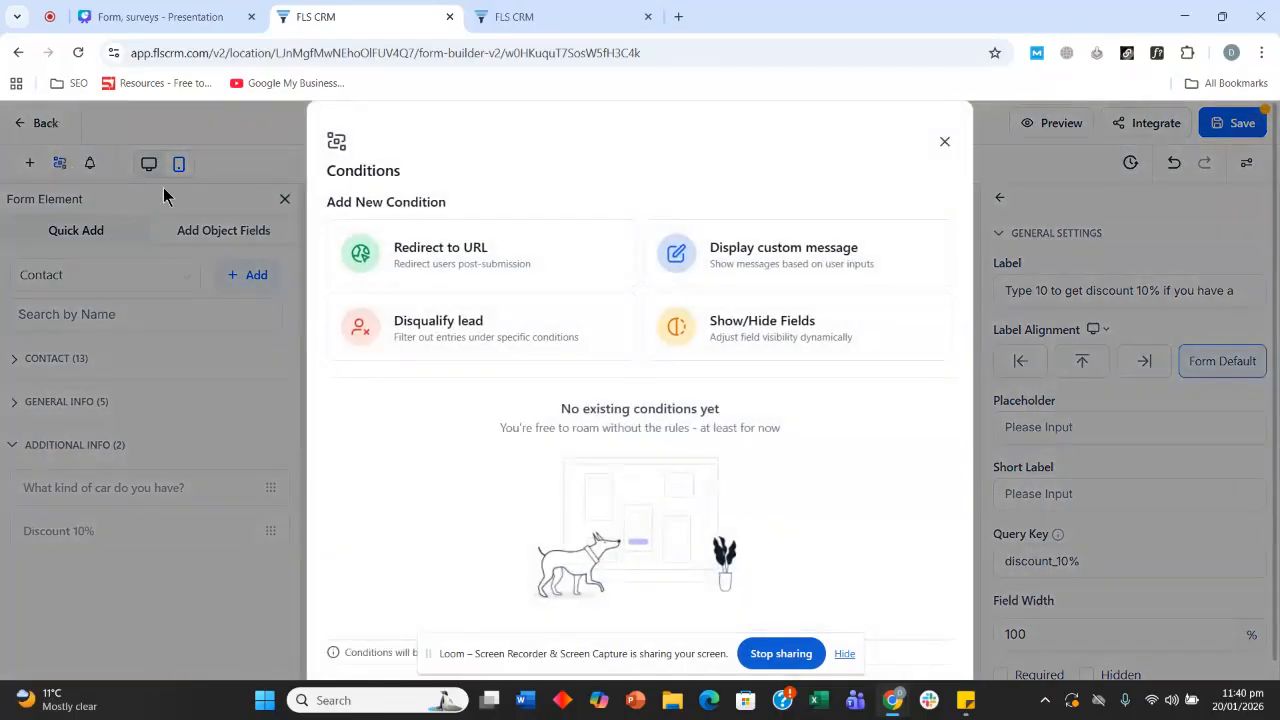
pyautogui.click(62, 172)
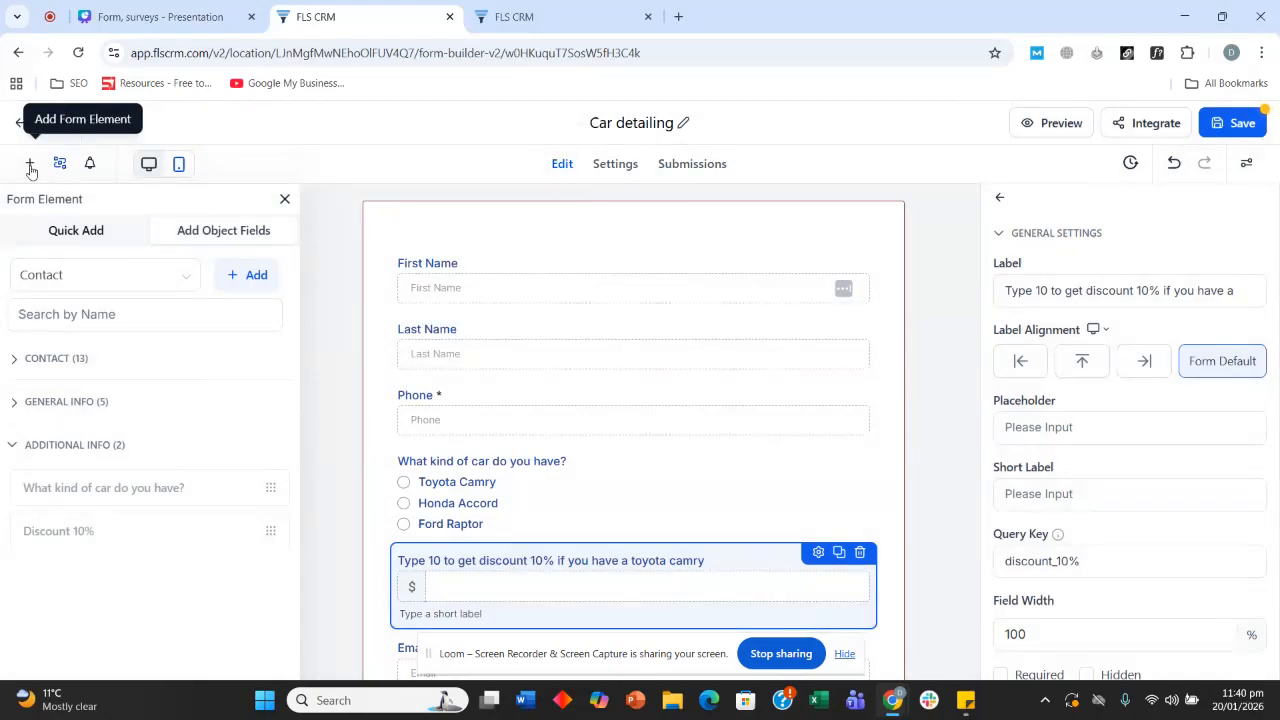
pyautogui.click(59, 165)
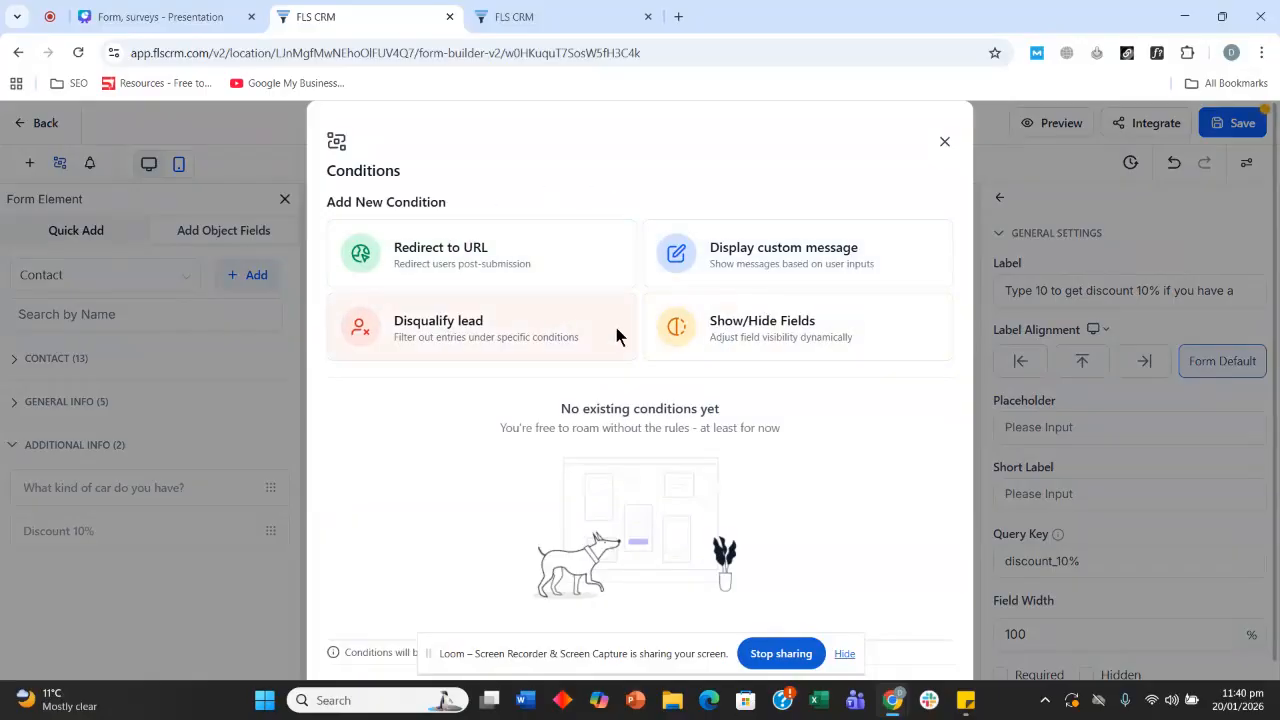
pyautogui.click(761, 321)
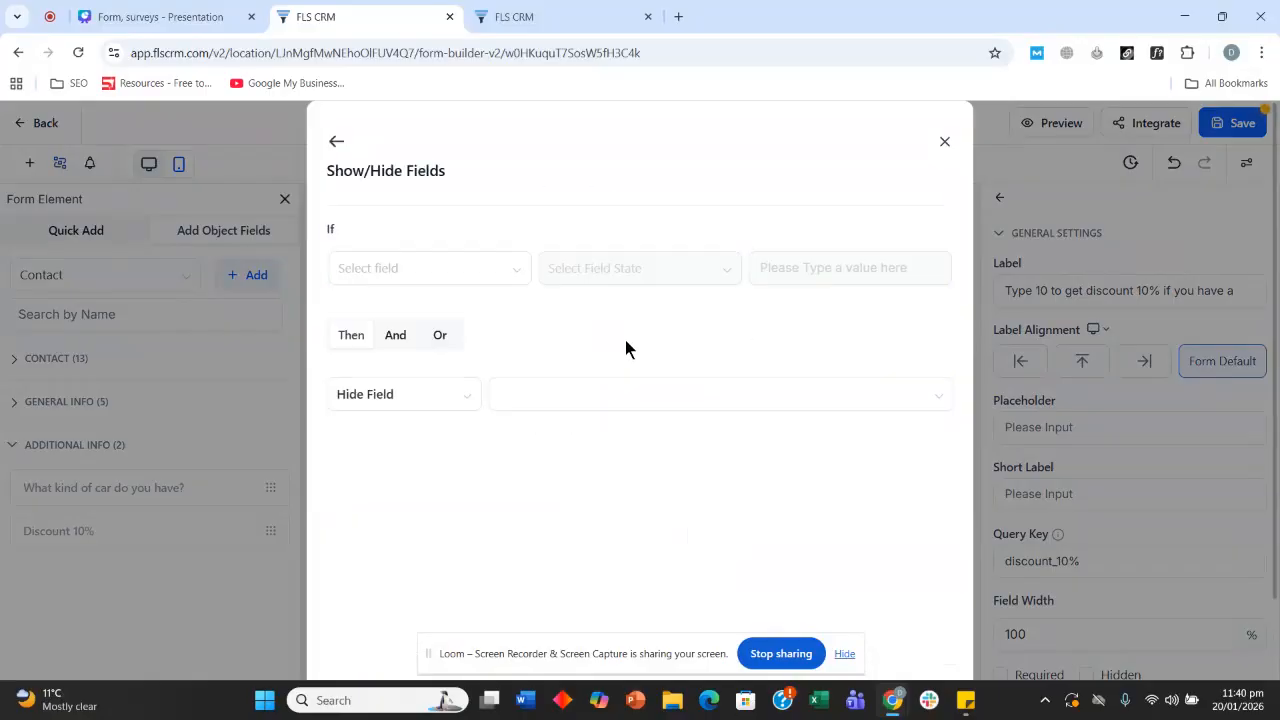
pyautogui.click(401, 268)
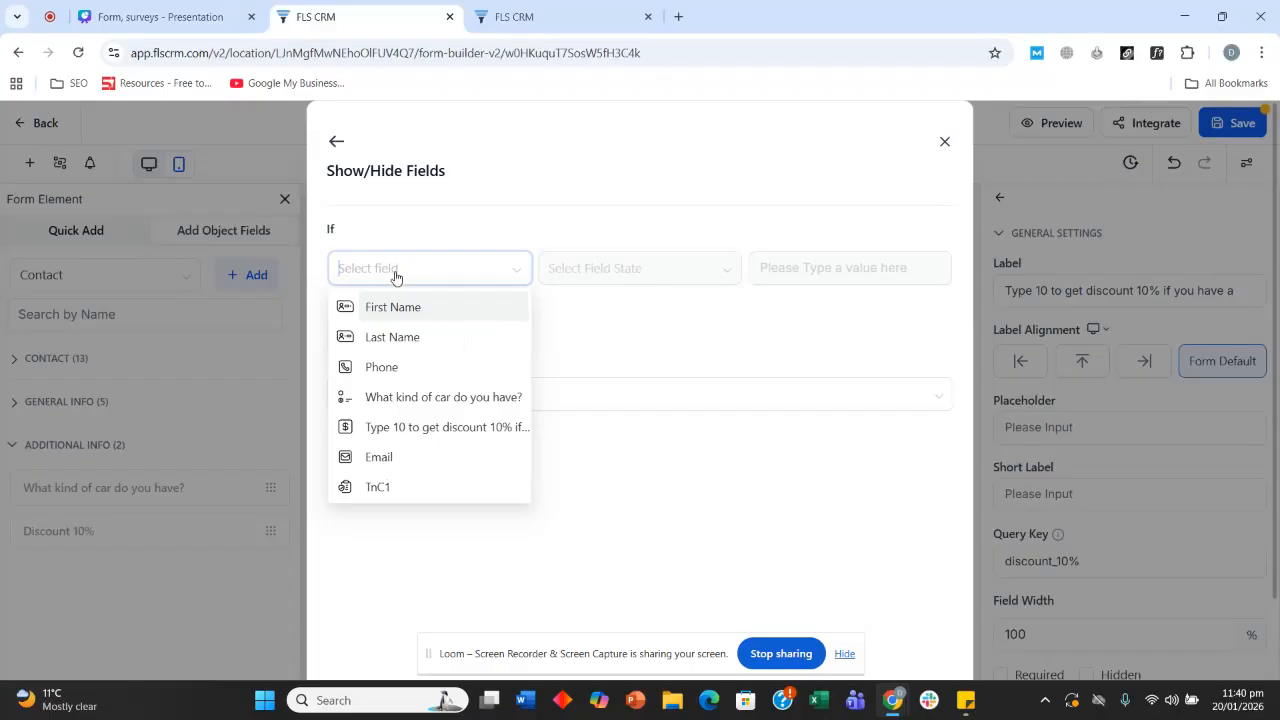
pyautogui.click(944, 141)
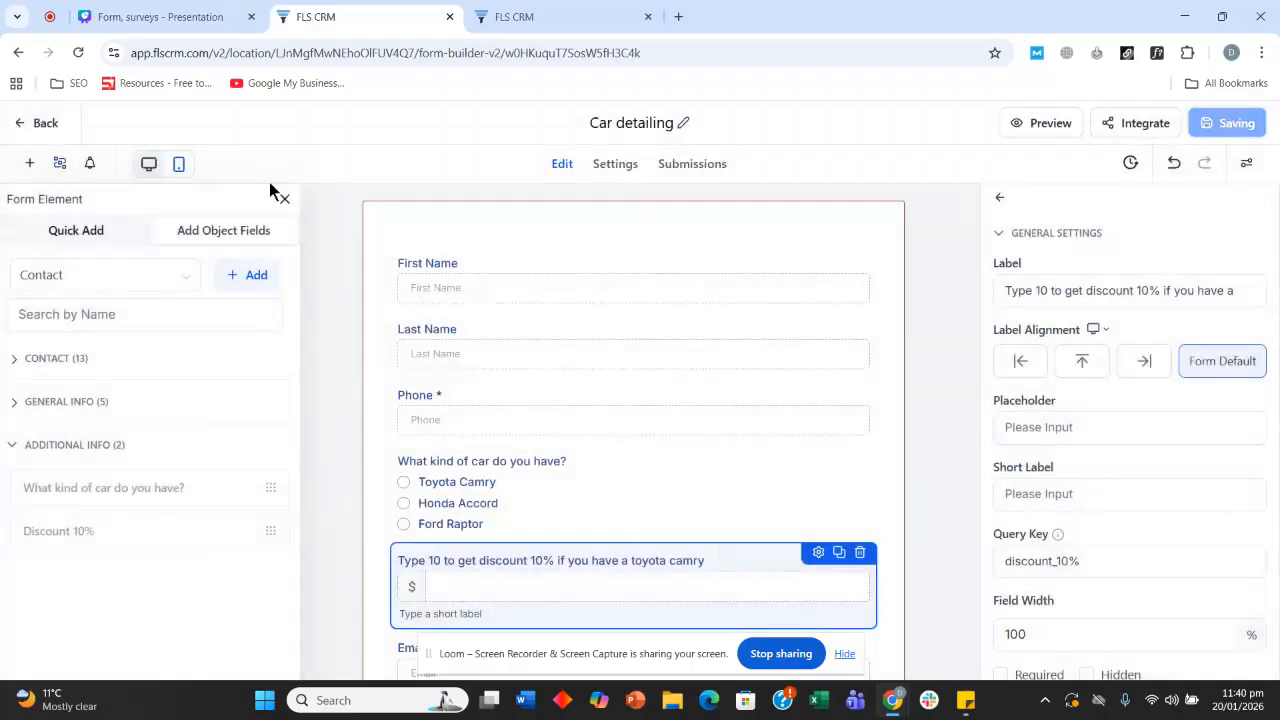
# - Start a Show/Hide Fields condition that applies when "What kind of car do you have?" is equal to Toyota Camry
pyautogui.click(57, 166)
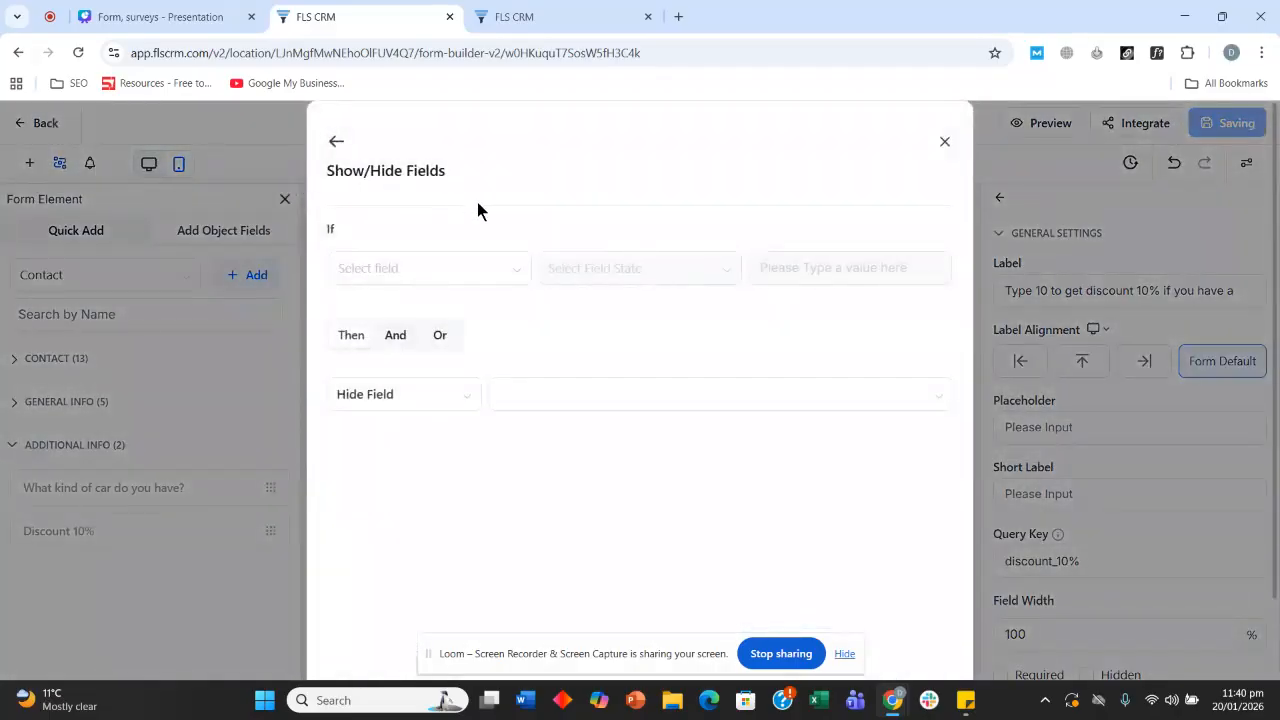
pyautogui.click(469, 274)
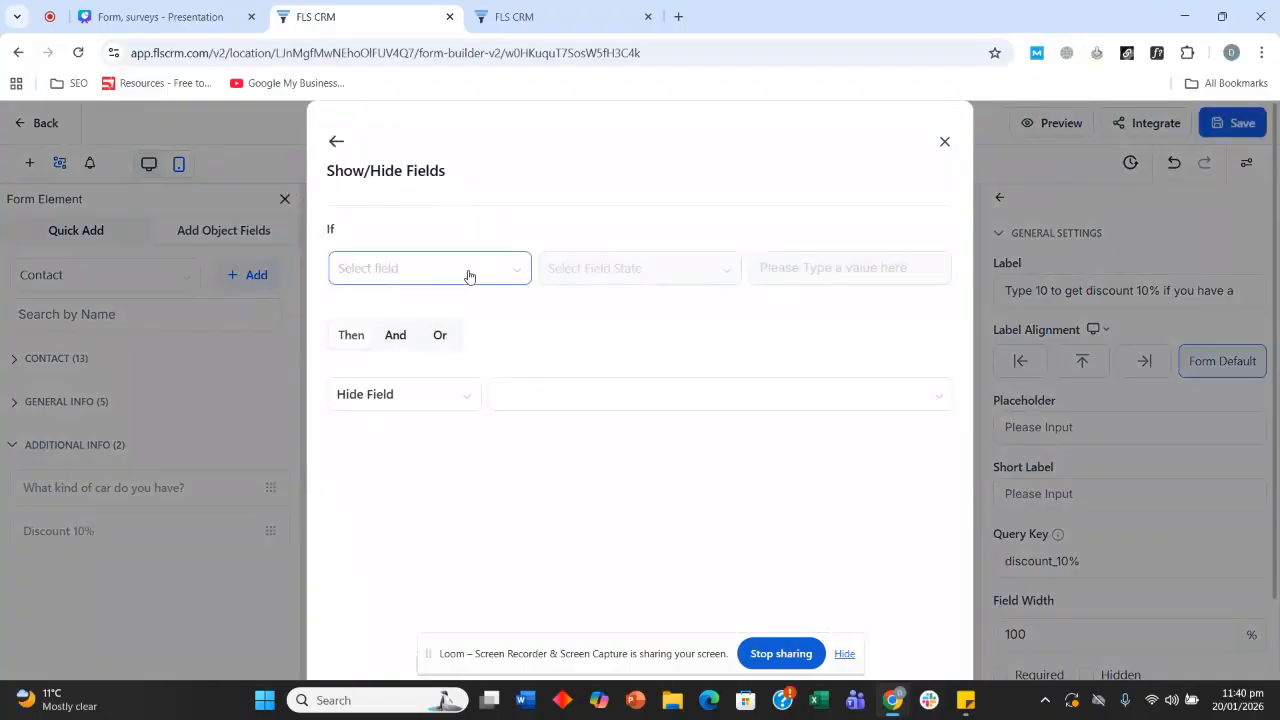
pyautogui.scroll(-1, 463, 372)
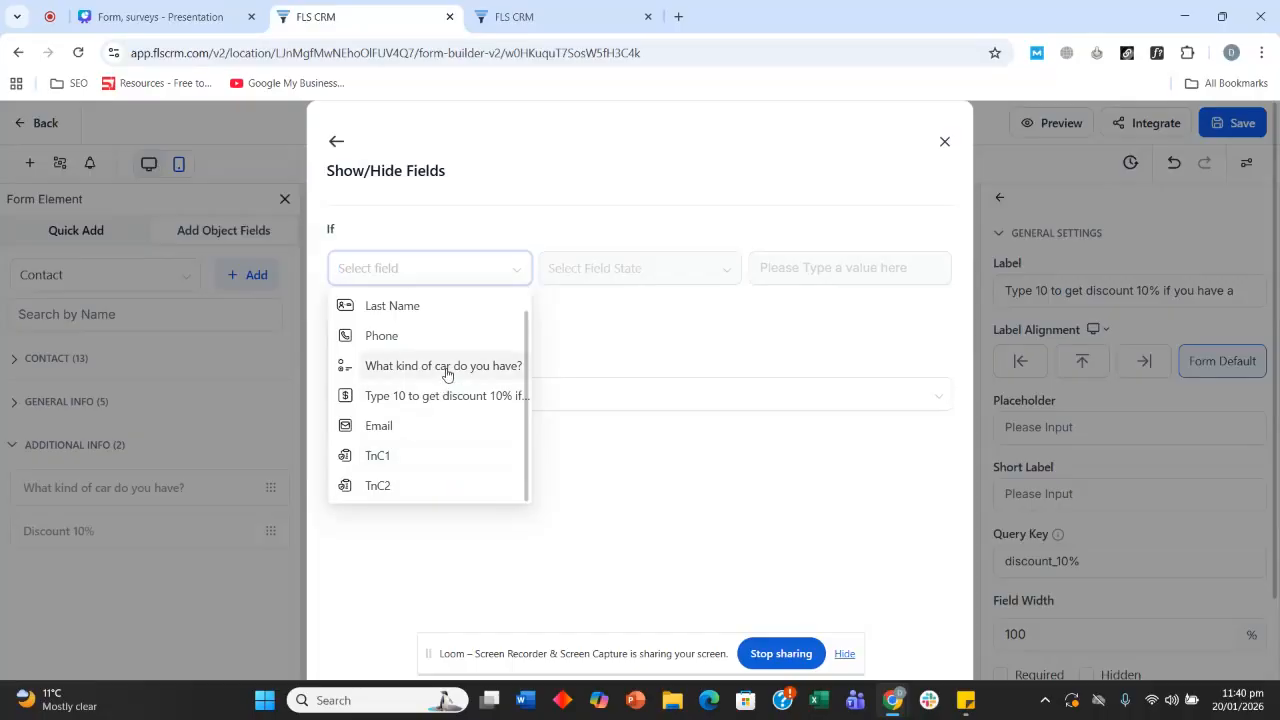
pyautogui.click(447, 369)
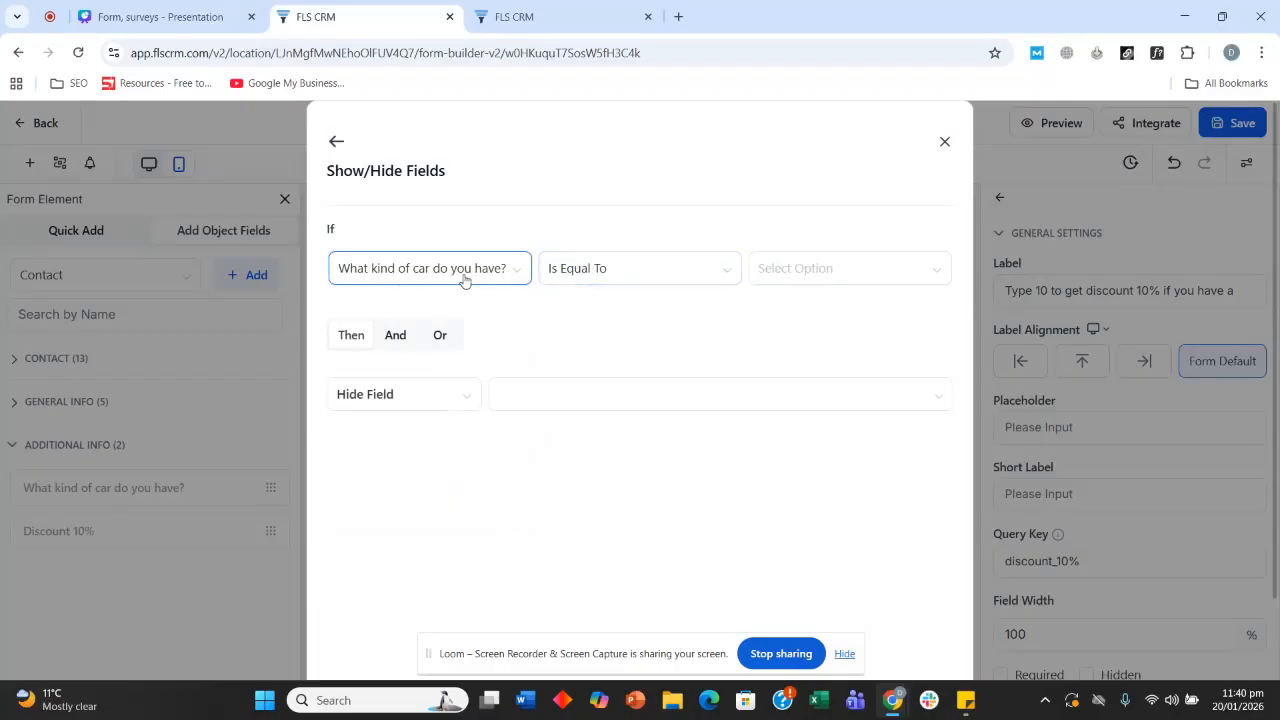
pyautogui.click(785, 280)
pyautogui.click(790, 312)
# - Make the condition show the "Type 10 to get discount 10%" field, and save the condition and the form
pyautogui.click(365, 400)
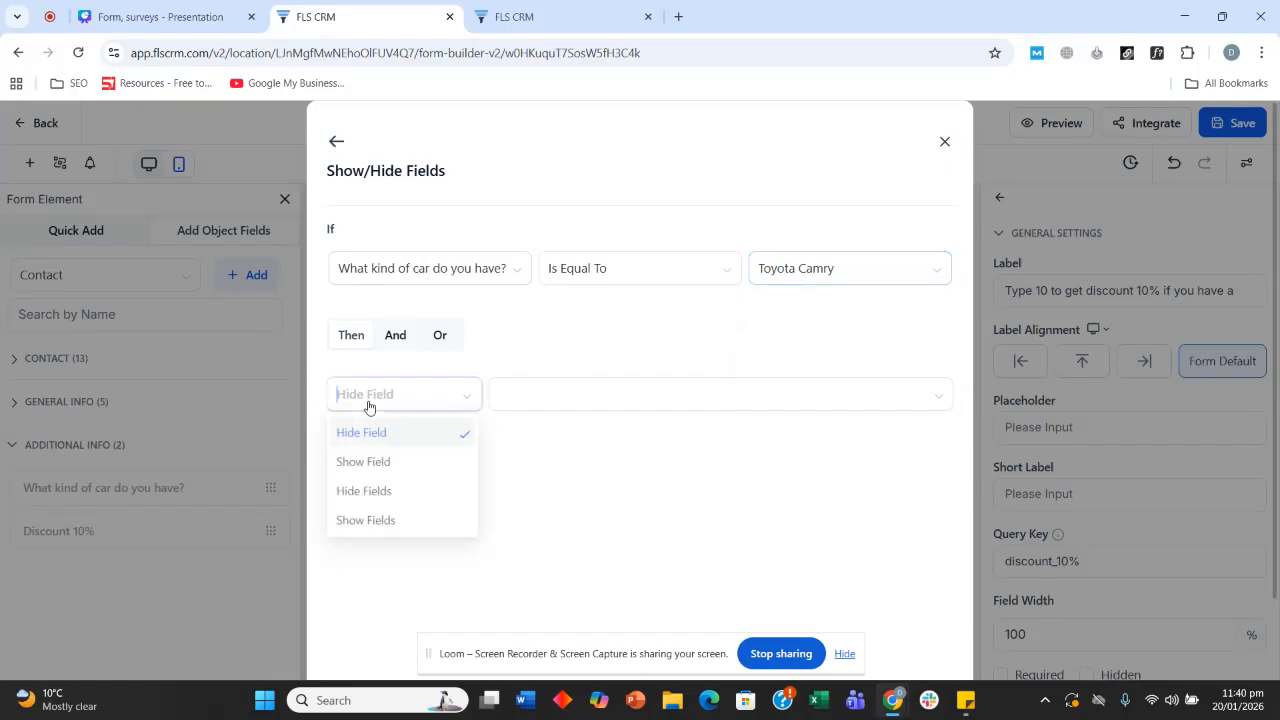
pyautogui.click(368, 465)
pyautogui.click(628, 394)
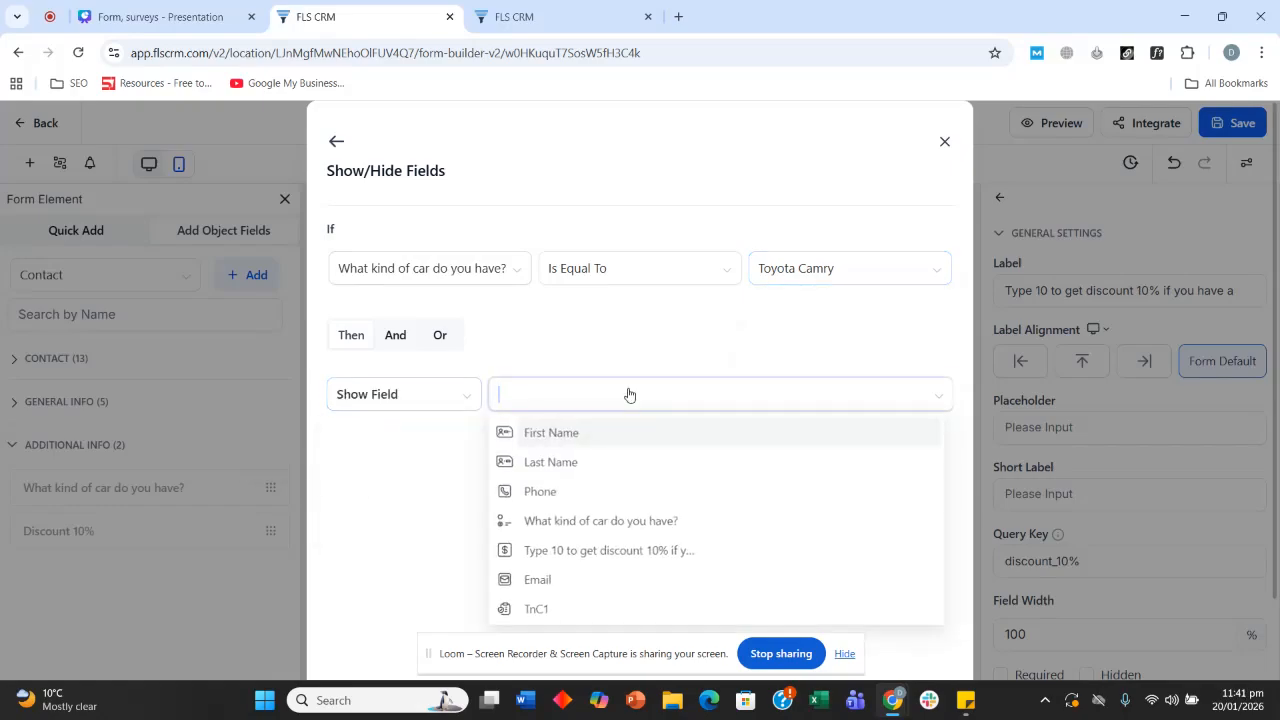
pyautogui.click(617, 553)
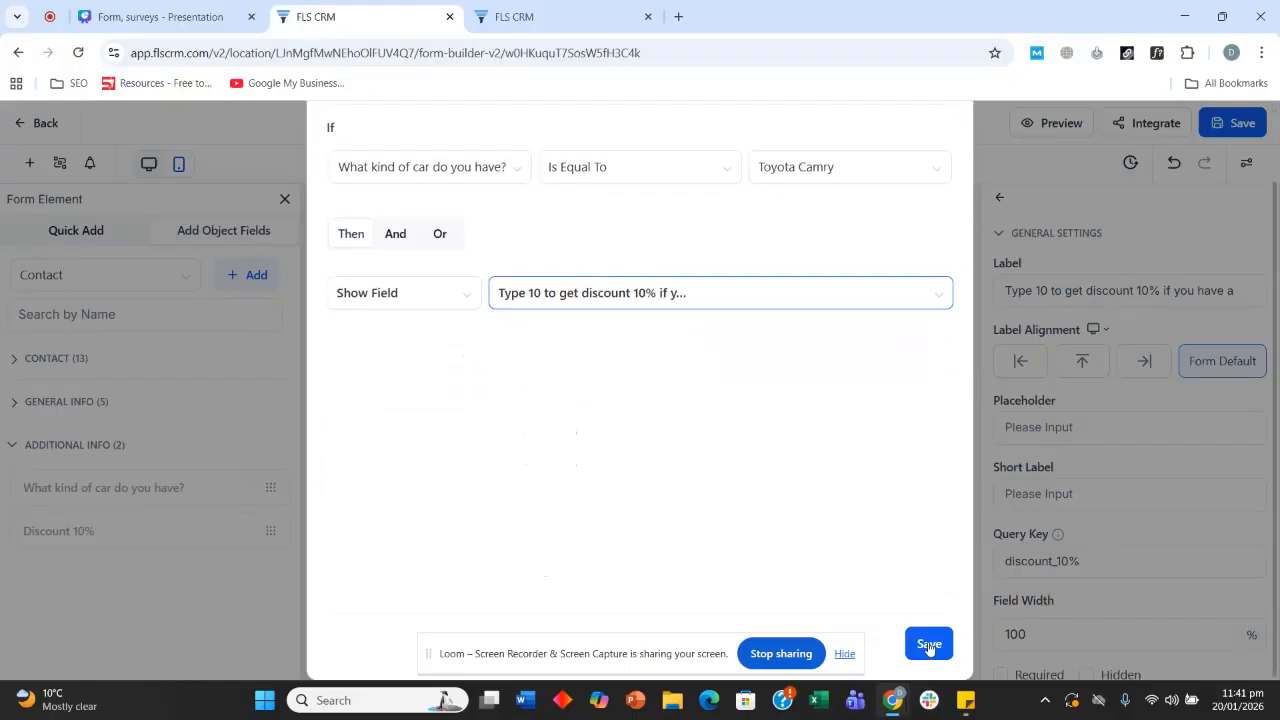
pyautogui.click(929, 645)
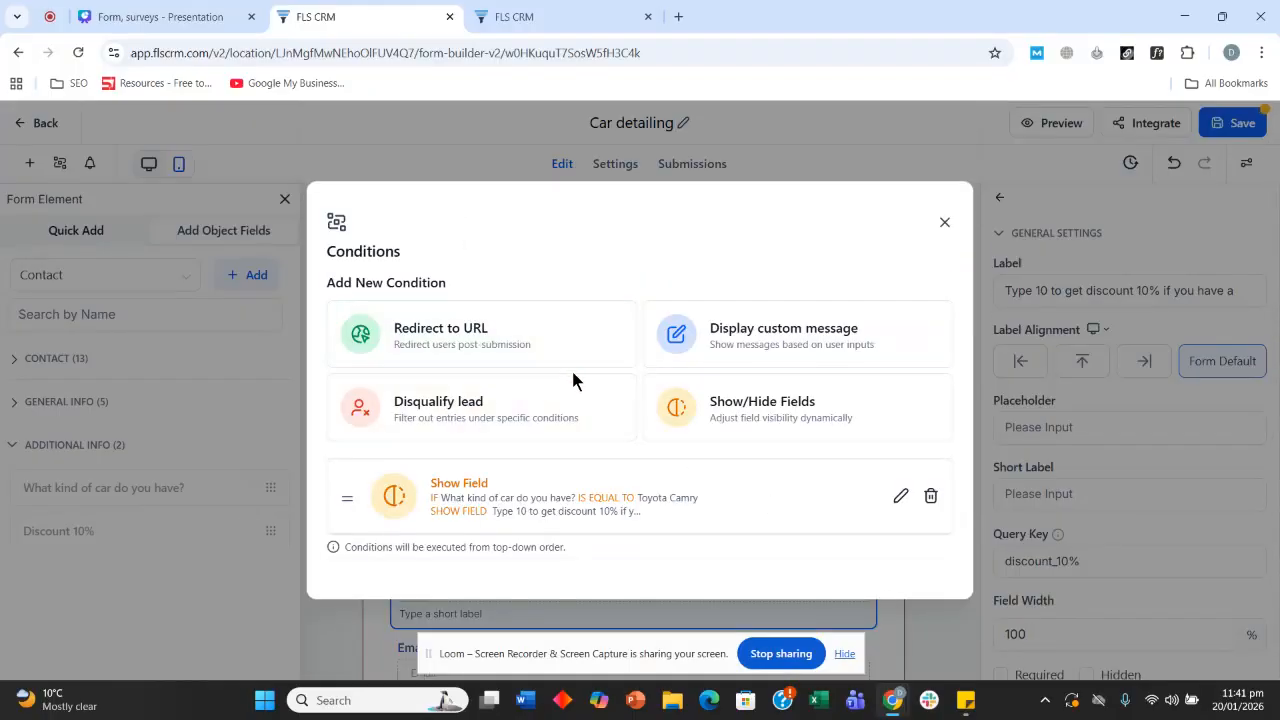
pyautogui.click(944, 222)
pyautogui.click(1248, 133)
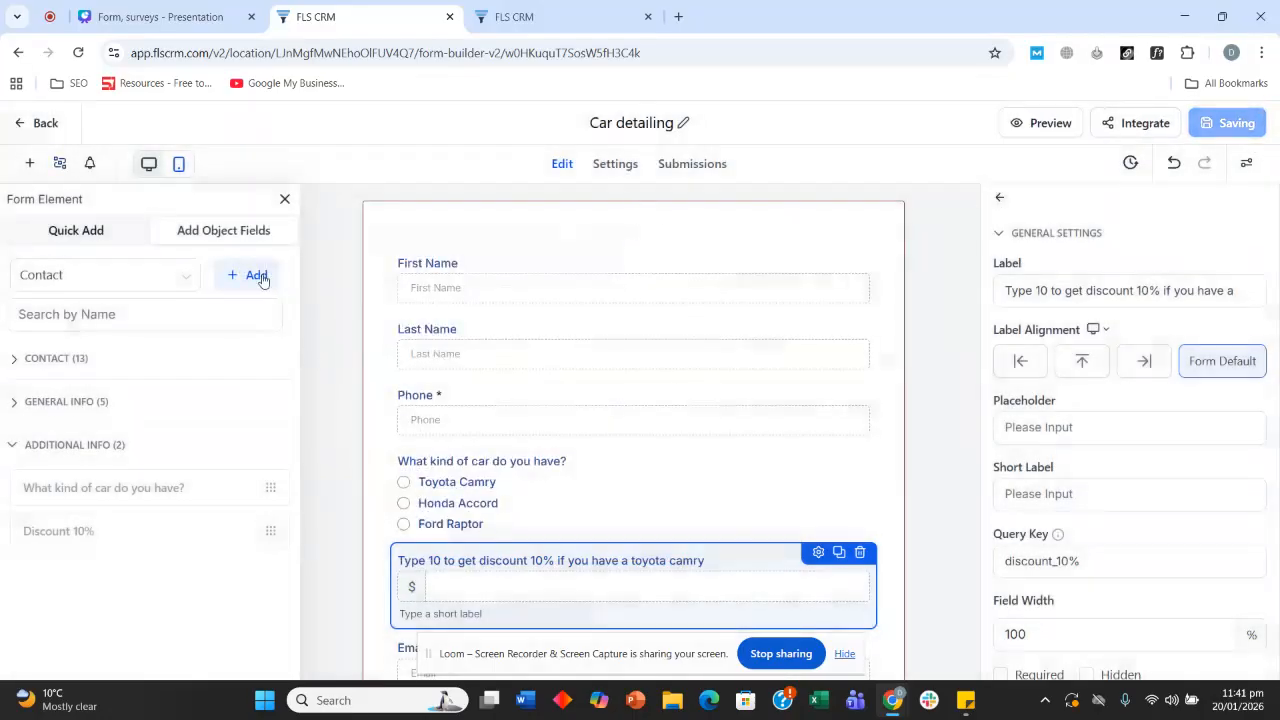
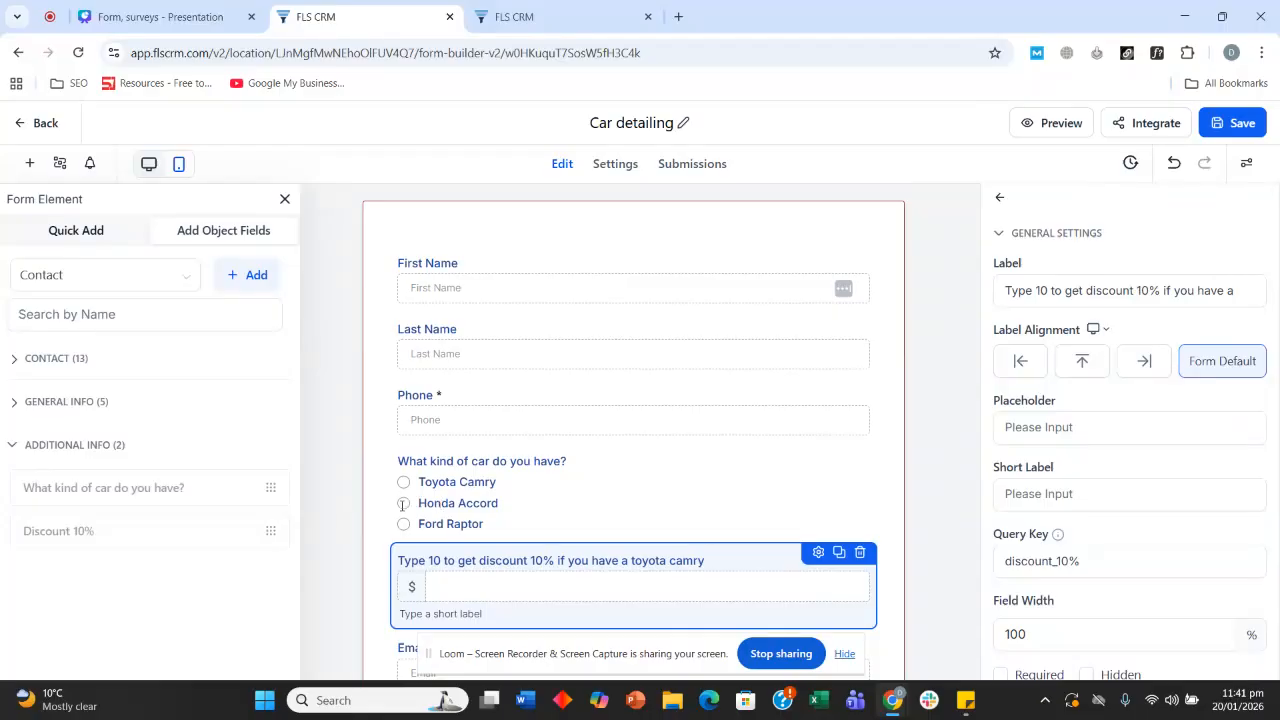
# - Start a Redirect to URL condition that applies when "What kind of car do you have?" is equal to Honda Accord
pyautogui.click(59, 163)
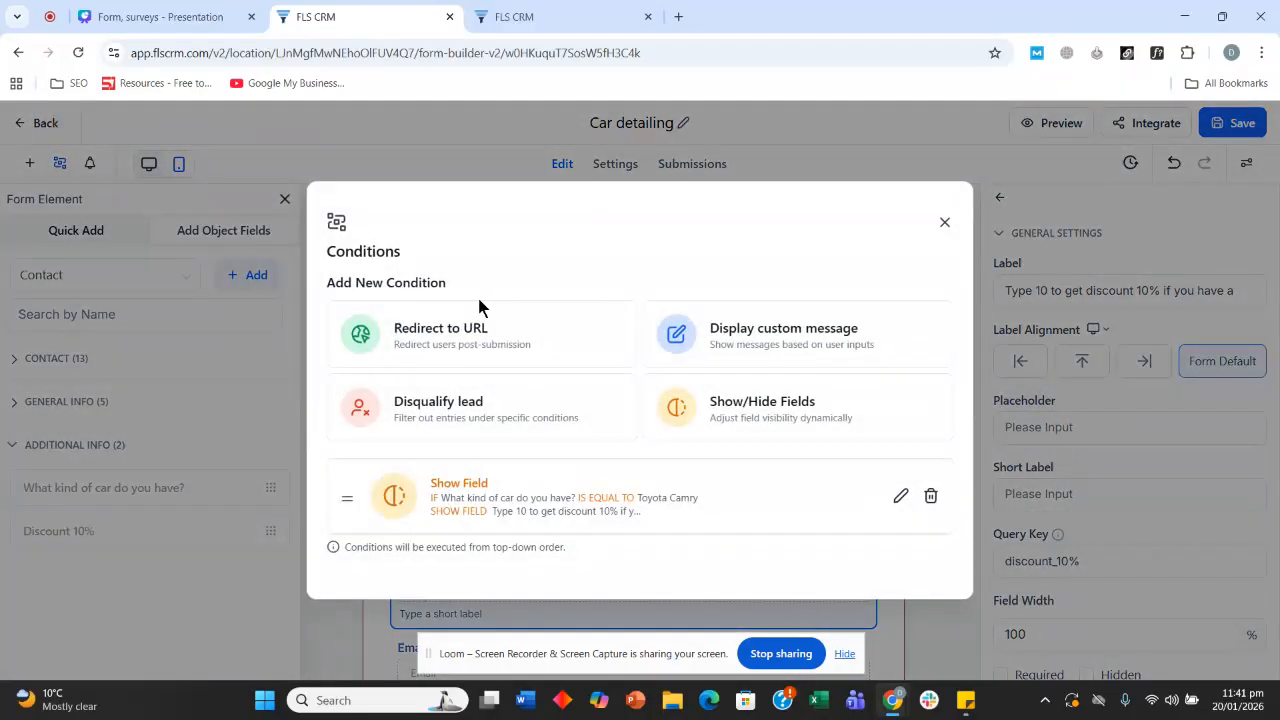
pyautogui.click(580, 343)
pyautogui.click(424, 276)
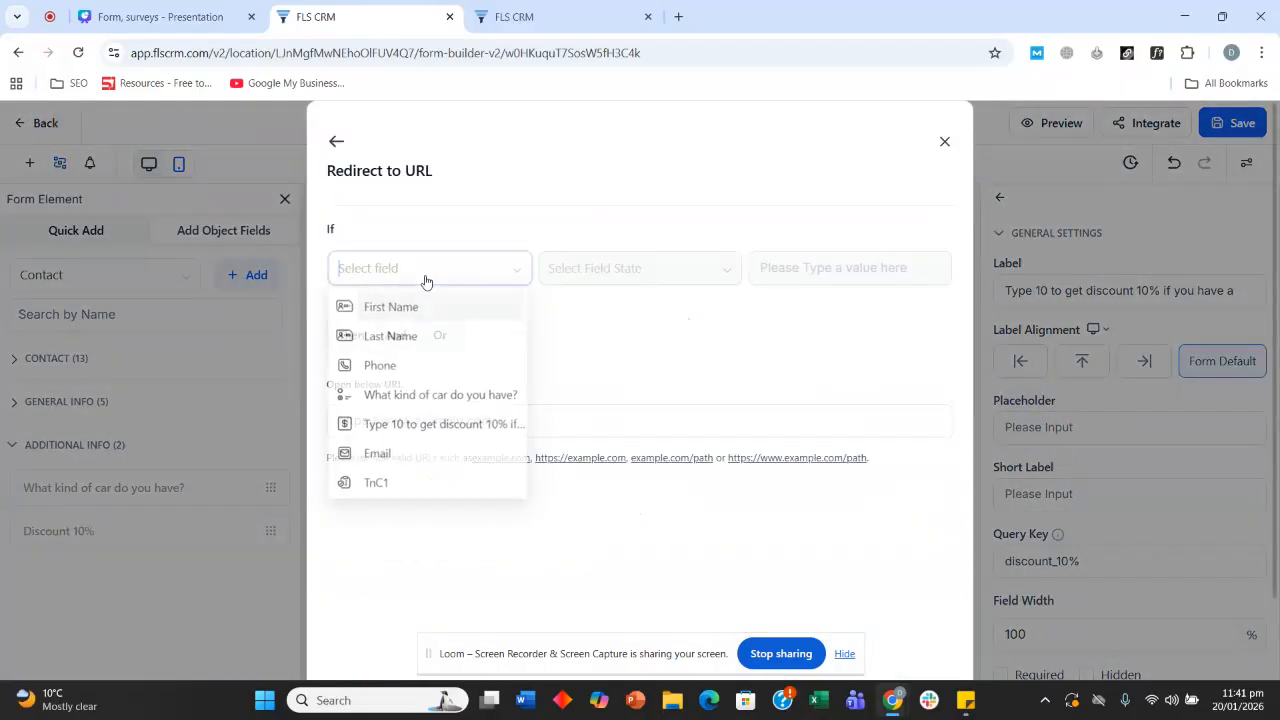
pyautogui.click(436, 400)
pyautogui.click(780, 282)
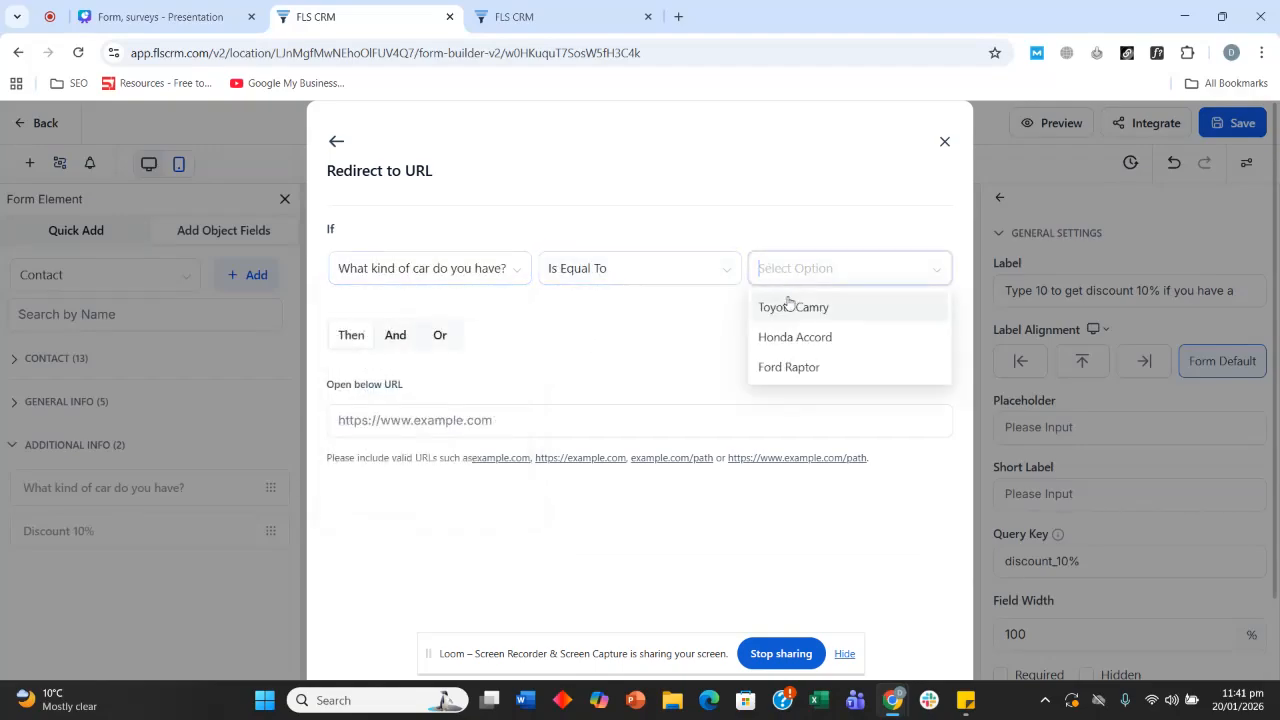
pyautogui.click(808, 334)
pyautogui.click(418, 420)
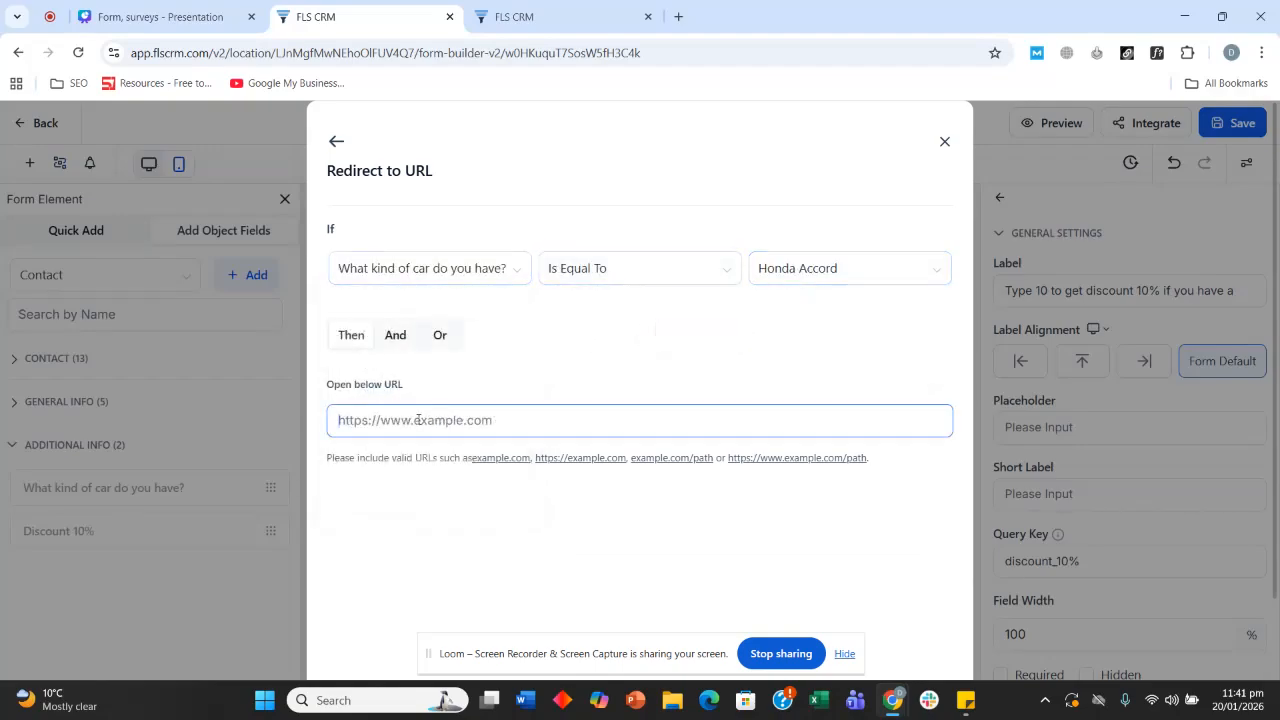
pyautogui.write('www.google.com')
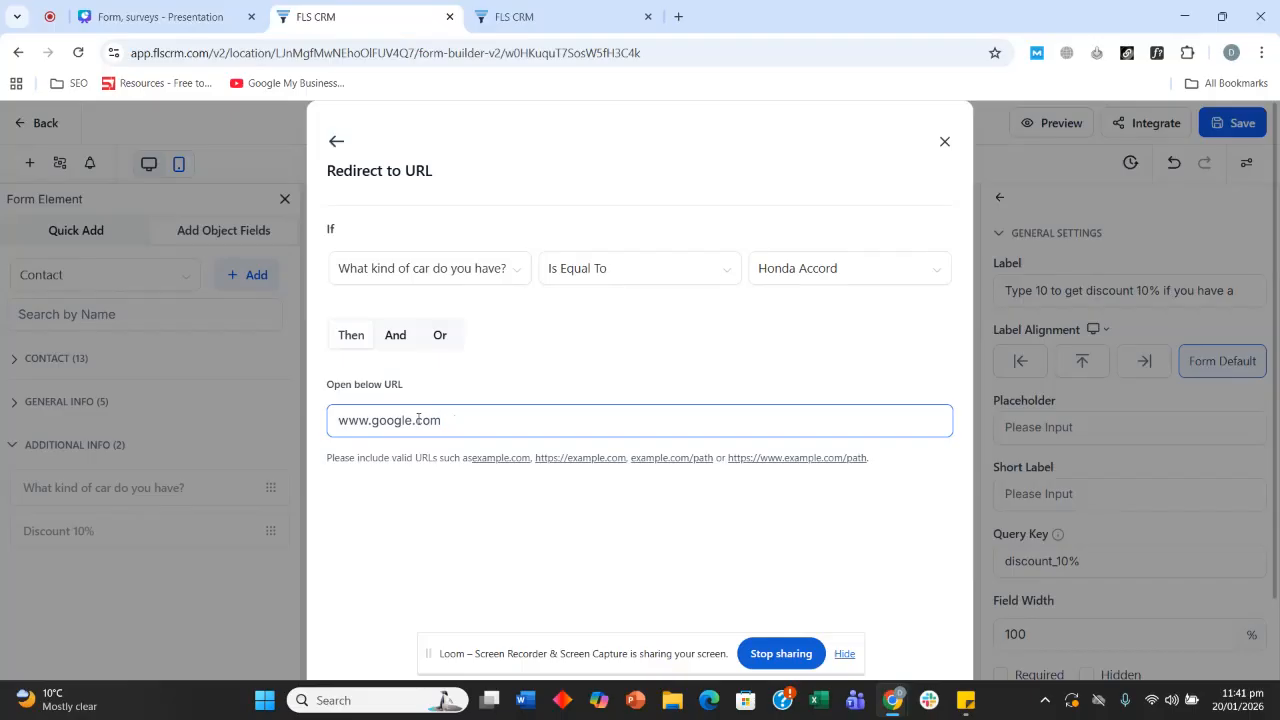
pyautogui.scroll(-2, 877, 500)
pyautogui.click(921, 641)
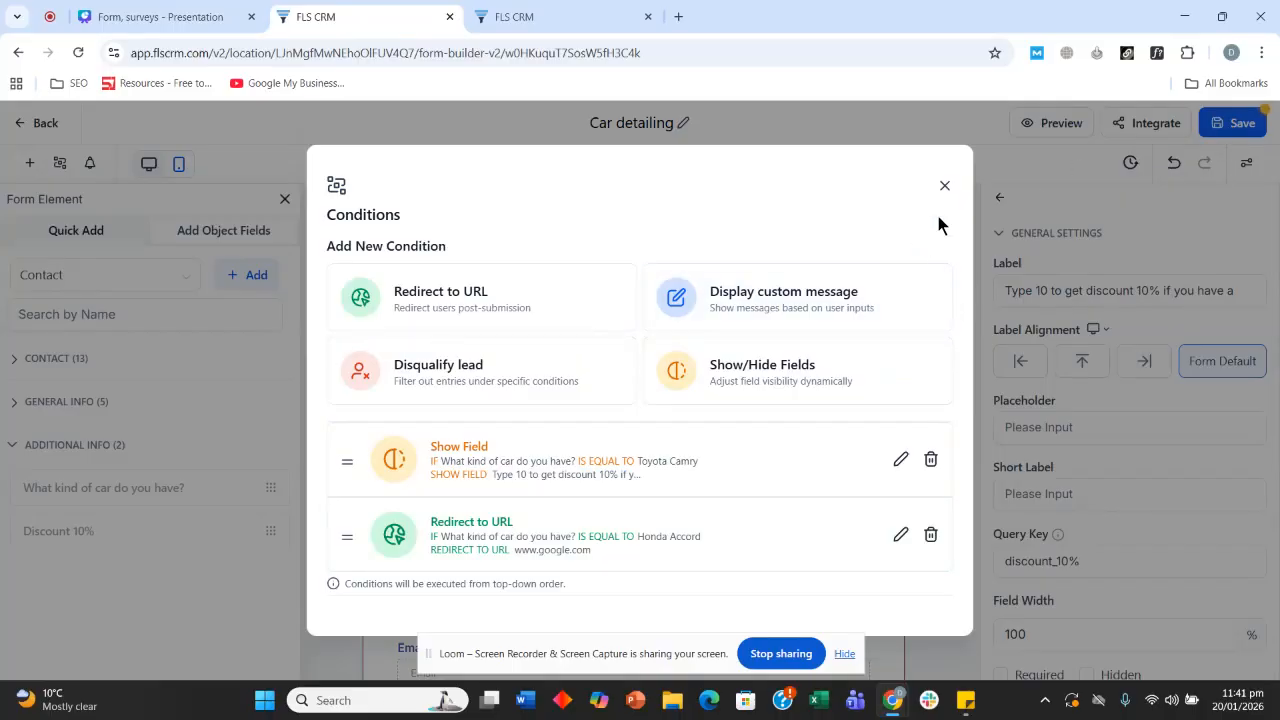
pyautogui.click(944, 185)
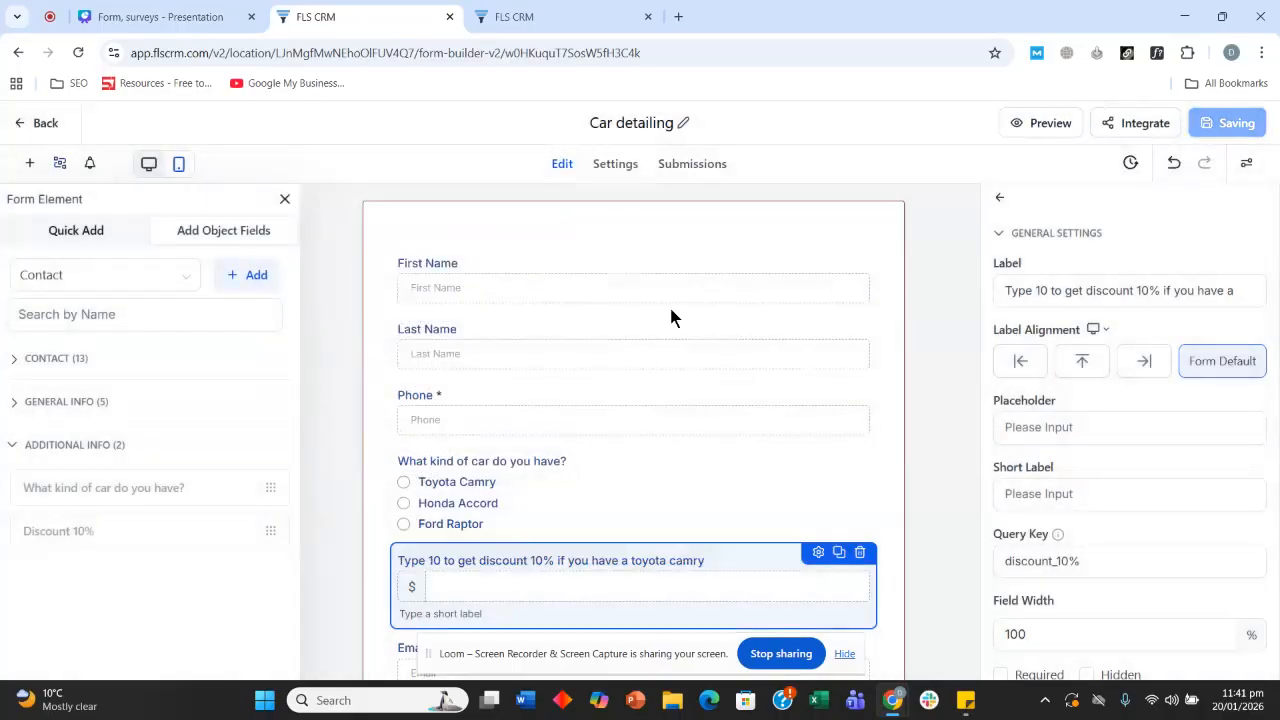
# - Add a fourth option "No car" to the "What kind of car do you have?" question and save the form
pyautogui.scroll(-1, 671, 312)
pyautogui.click(554, 403)
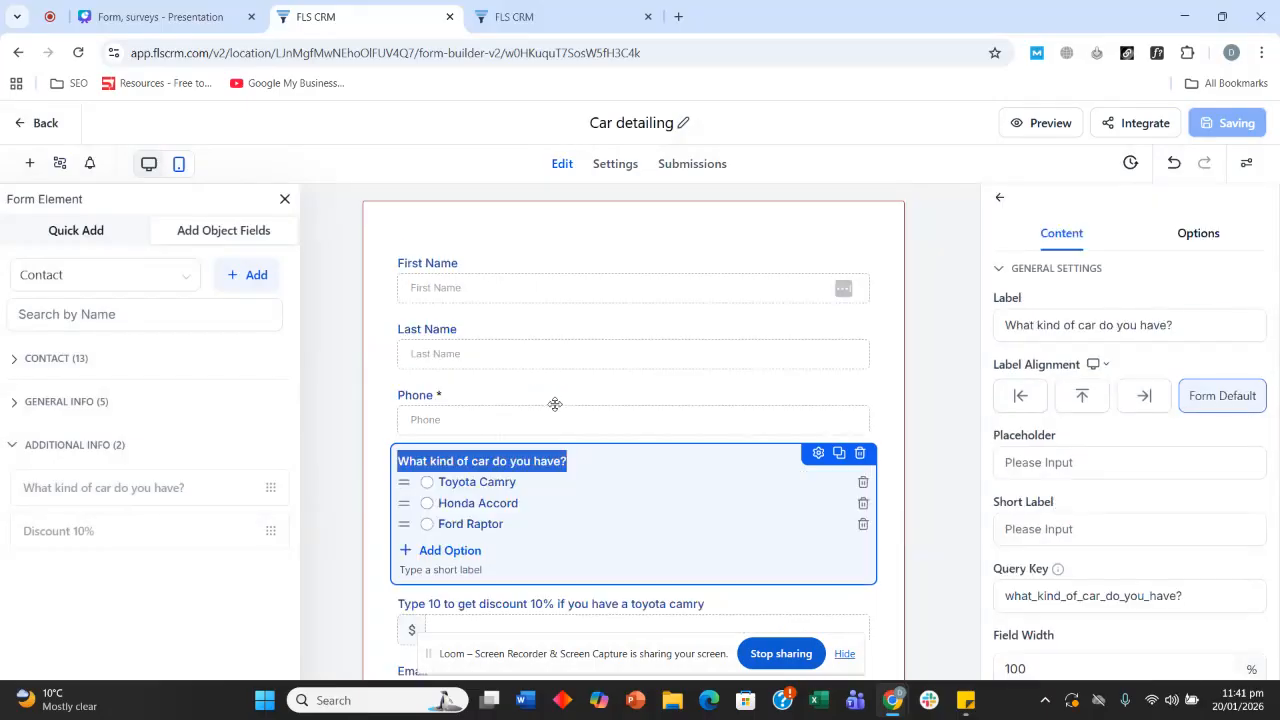
pyautogui.click(443, 551)
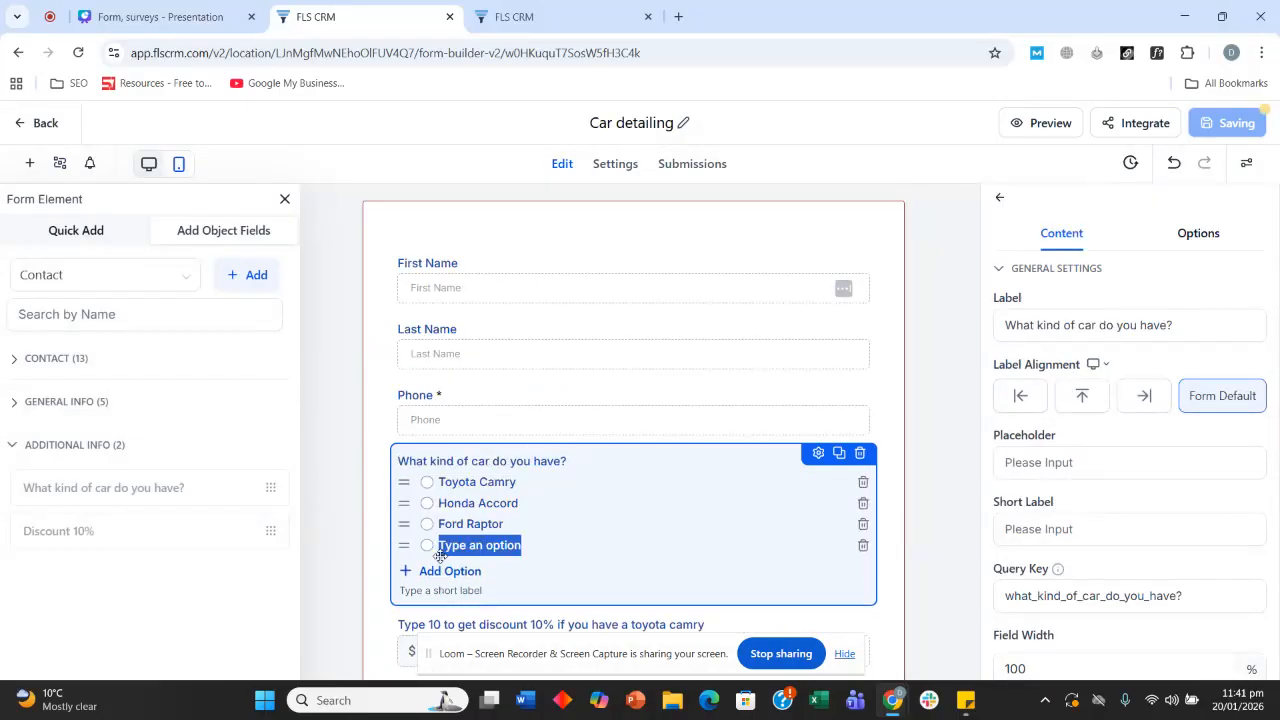
pyautogui.click(483, 545)
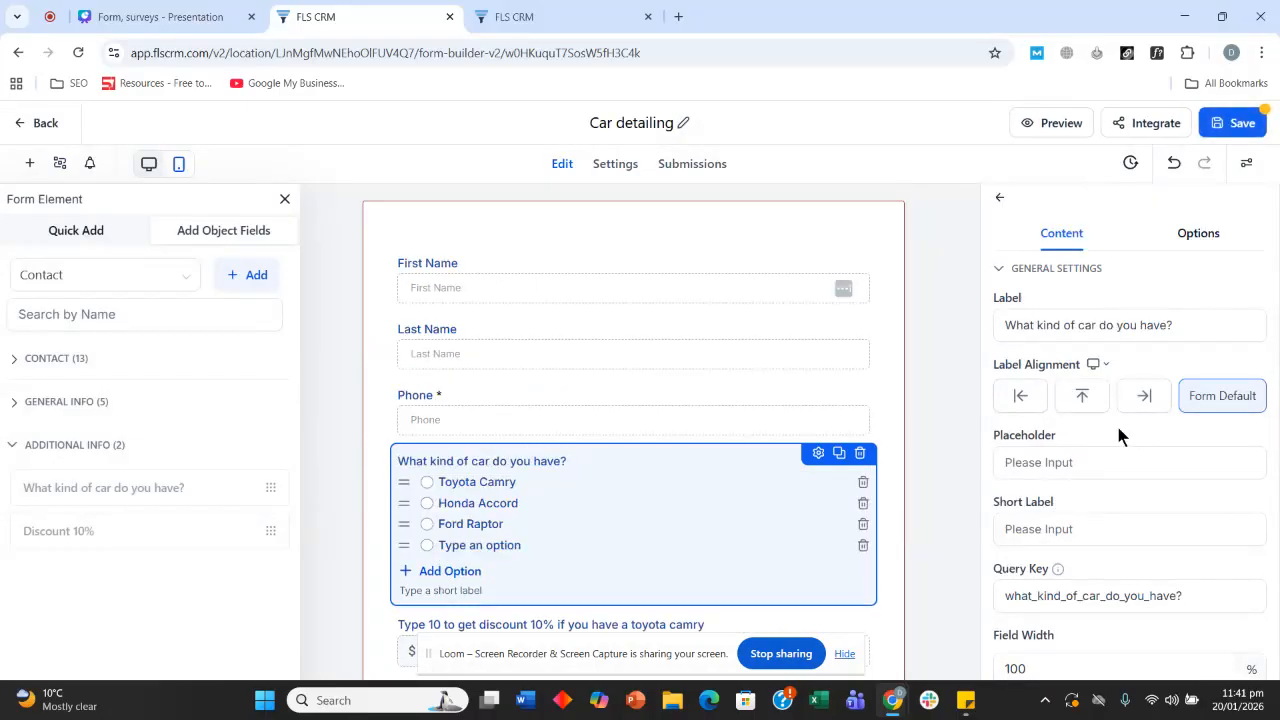
pyautogui.moveTo(438, 545); pyautogui.dragTo(493, 552)
pyautogui.click(493, 552)
pyautogui.tripleClick(522, 546)
pyautogui.write('No car')
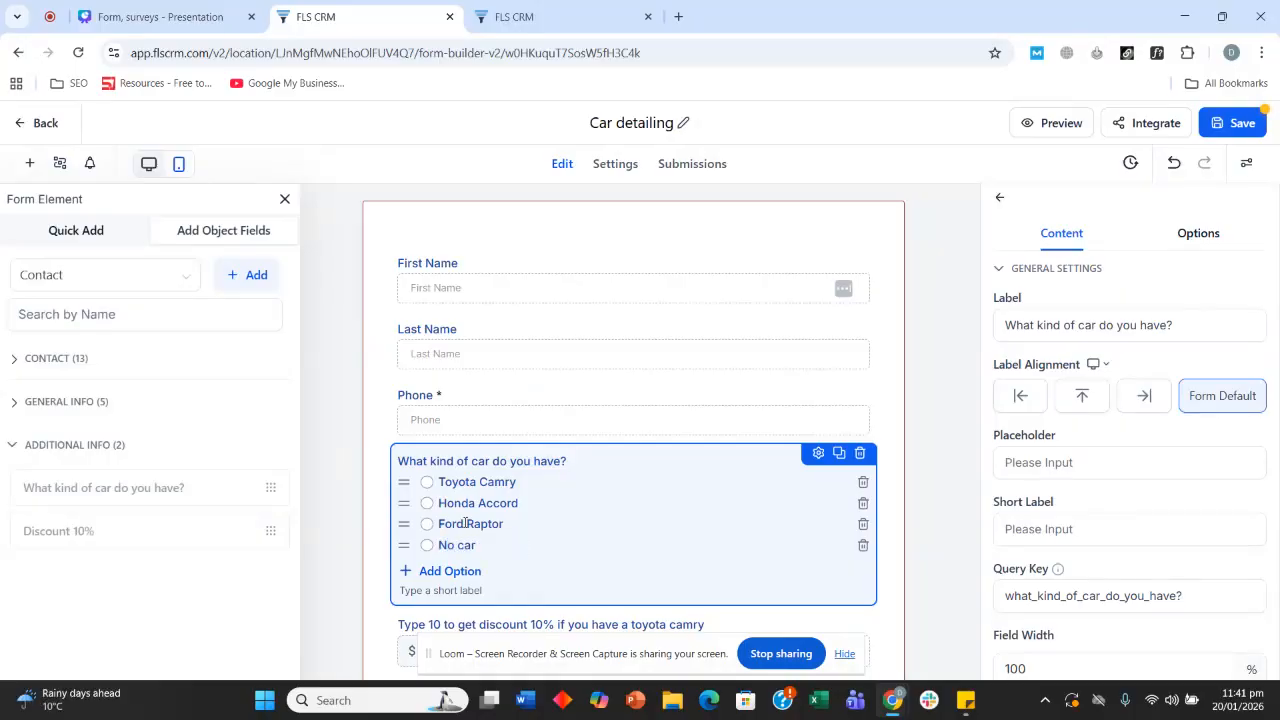
pyautogui.click(345, 462)
pyautogui.click(1235, 122)
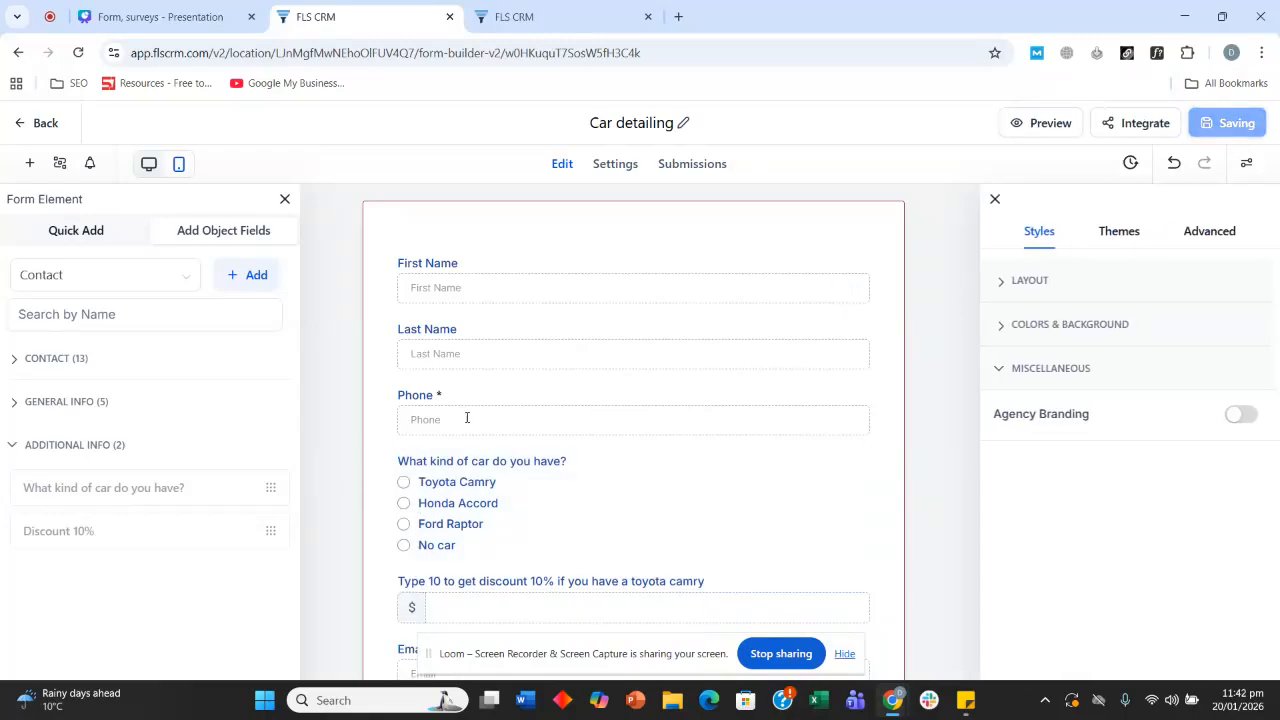
# - Start a Disqualify lead condition that applies when "What kind of car do you have?" is equal to No car
pyautogui.click(59, 163)
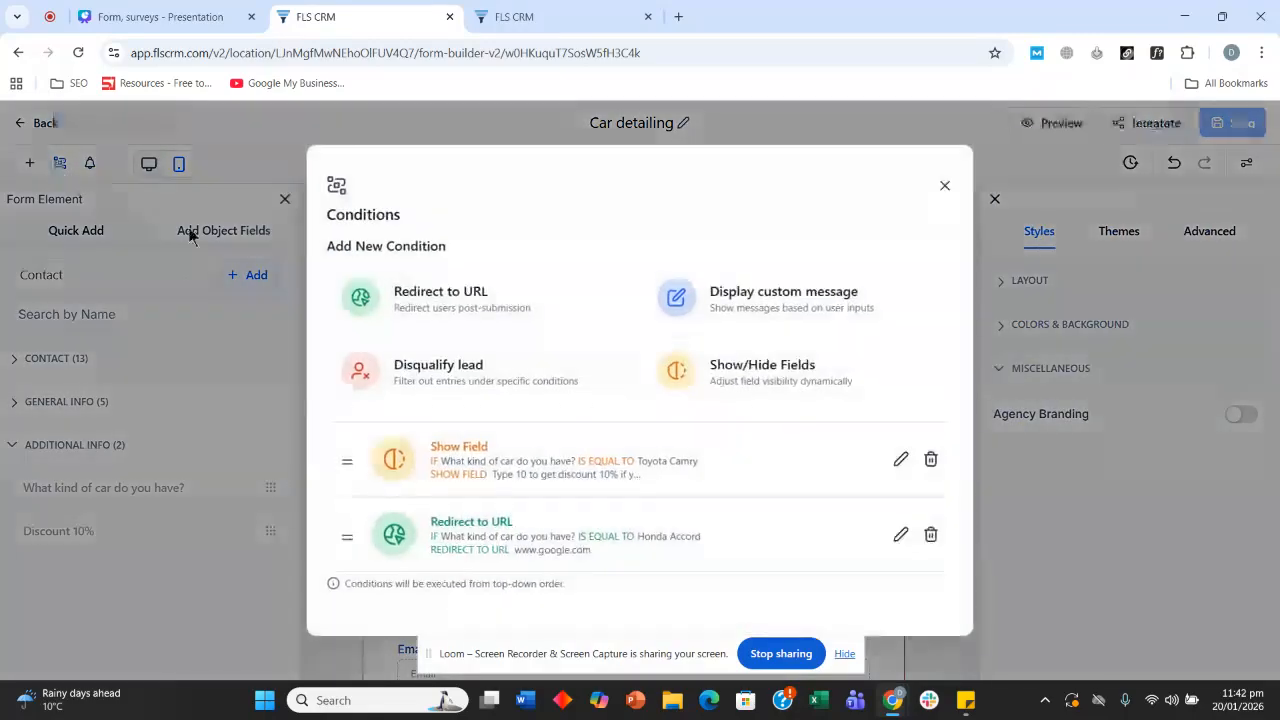
pyautogui.click(455, 368)
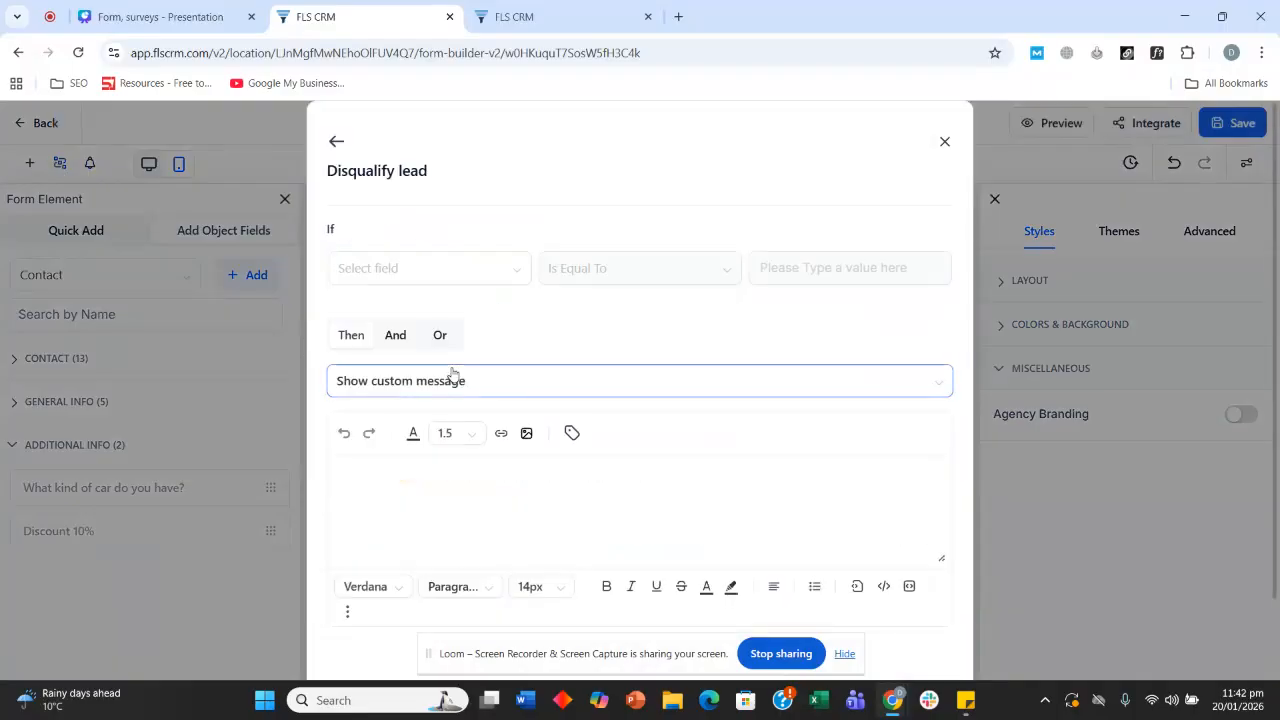
pyautogui.click(428, 277)
pyautogui.click(431, 400)
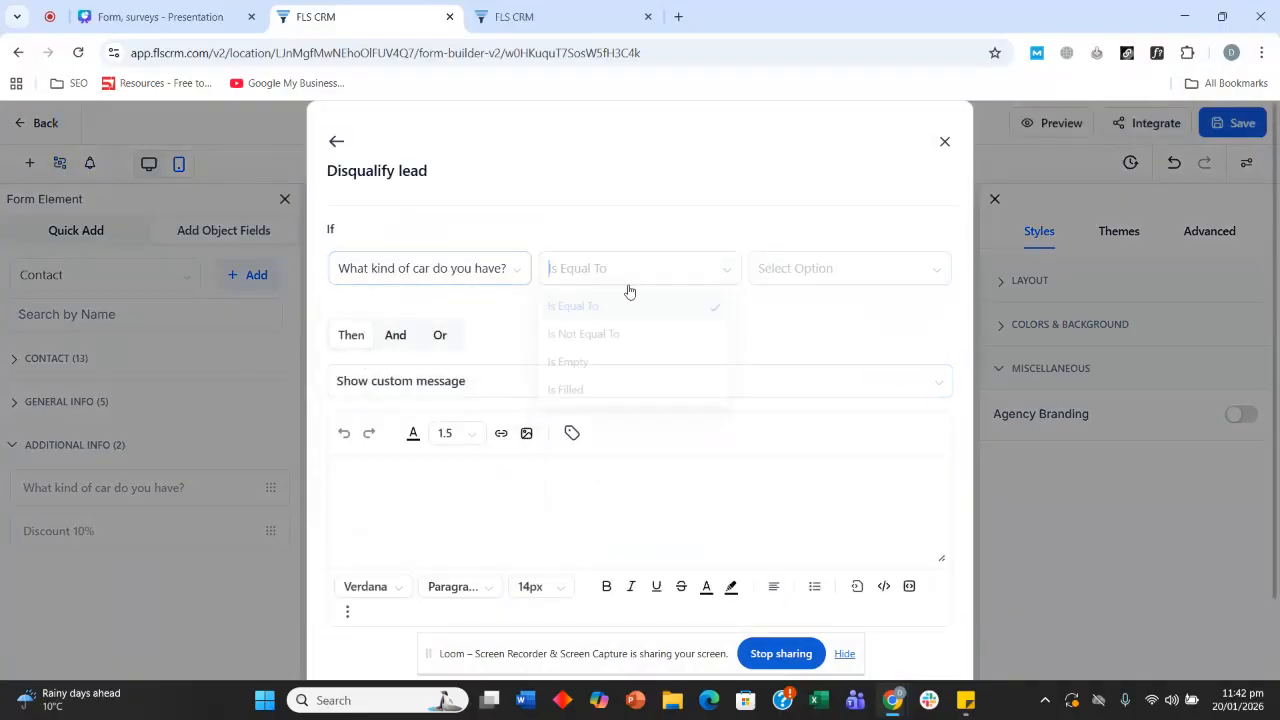
pyautogui.click(629, 285)
pyautogui.click(795, 281)
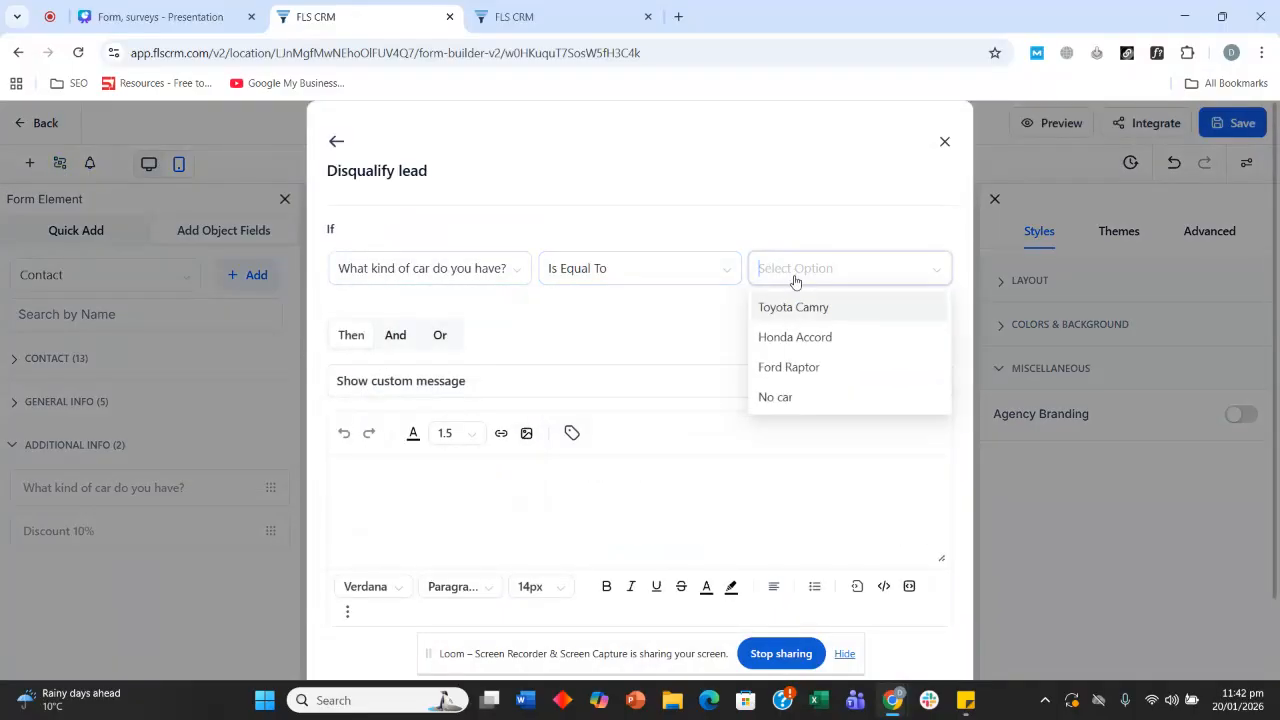
pyautogui.click(805, 402)
# - Enter "Sorry, we don't offer this service." as the custom disqualification message and save the condition
pyautogui.write("Sorry, we don't offer this service.")
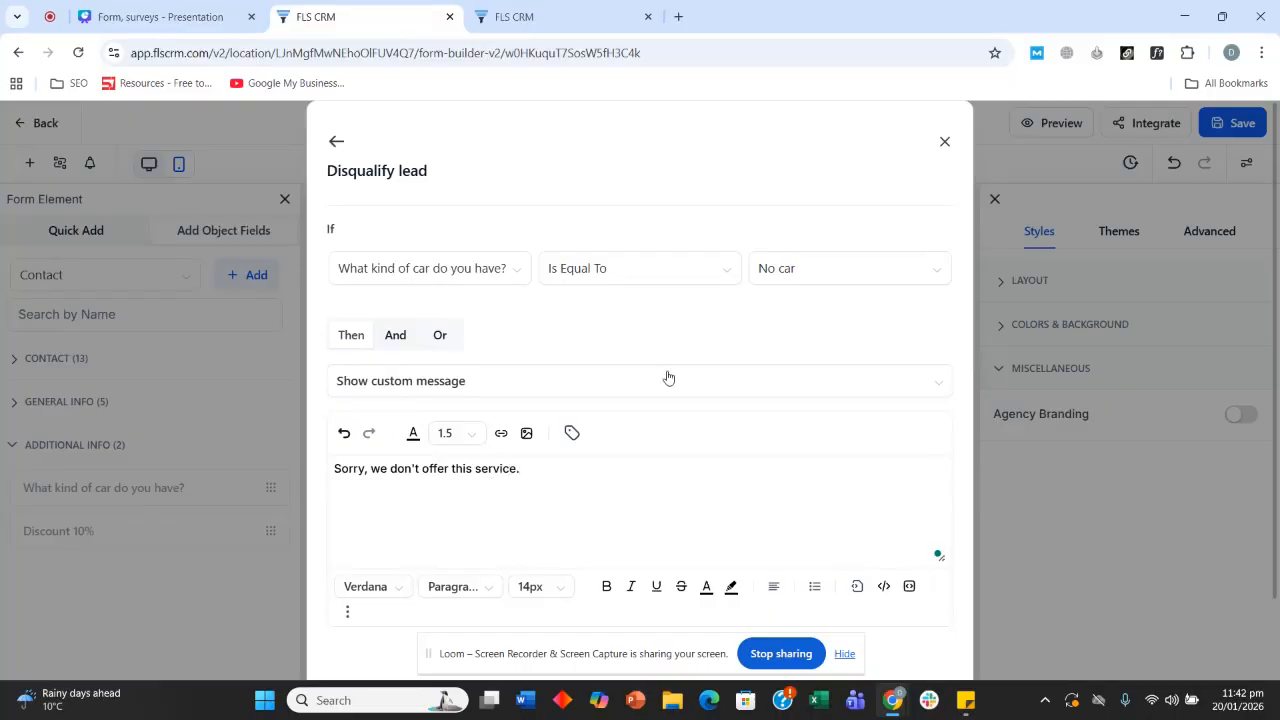
pyautogui.scroll(-2, 563, 370)
pyautogui.click(920, 645)
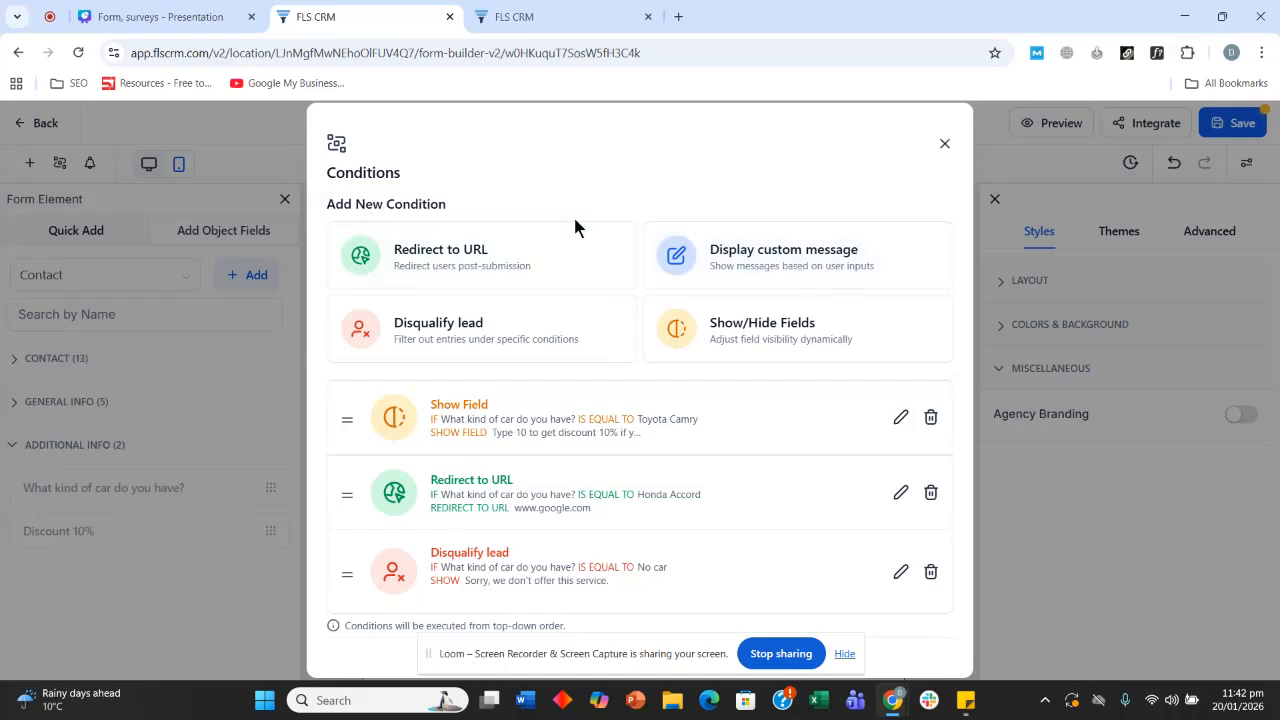
pyautogui.click(945, 147)
pyautogui.scroll(-4, 466, 406)
pyautogui.scroll(1, 460, 406)
pyautogui.scroll(-1, 460, 404)
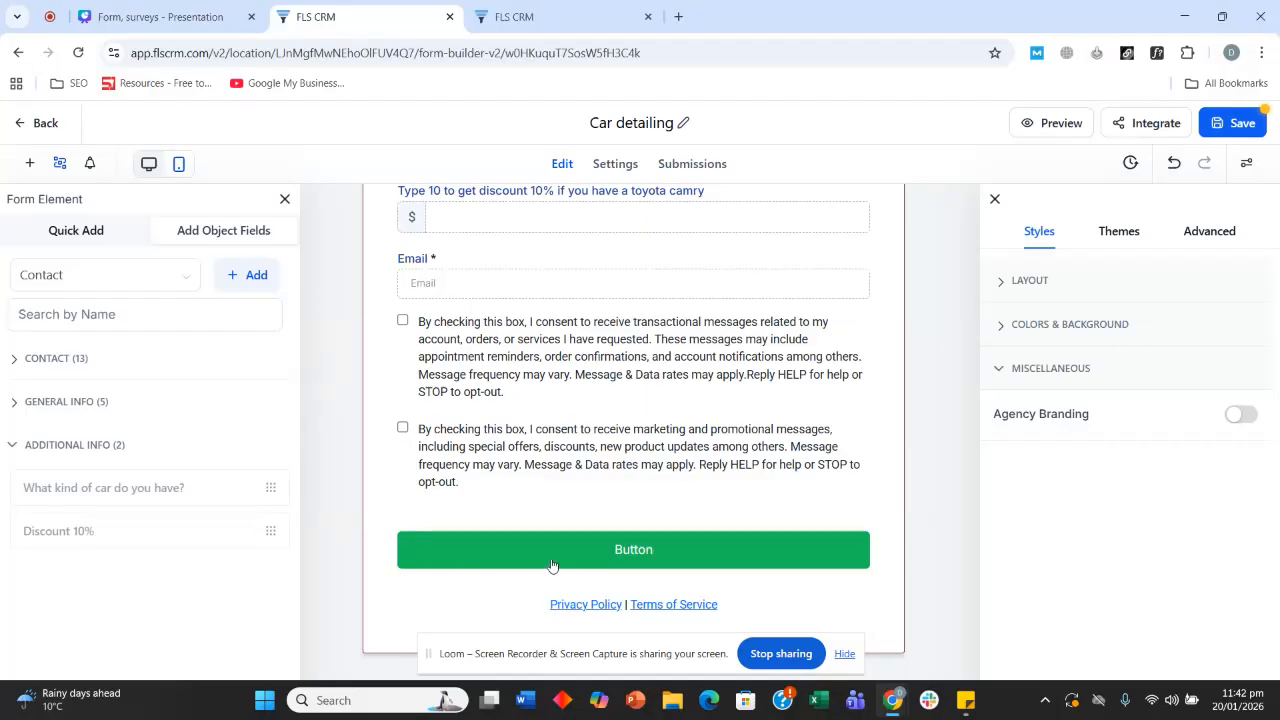
# - Change the text of the form's button to "Submit"
pyautogui.scroll(4, 551, 566)
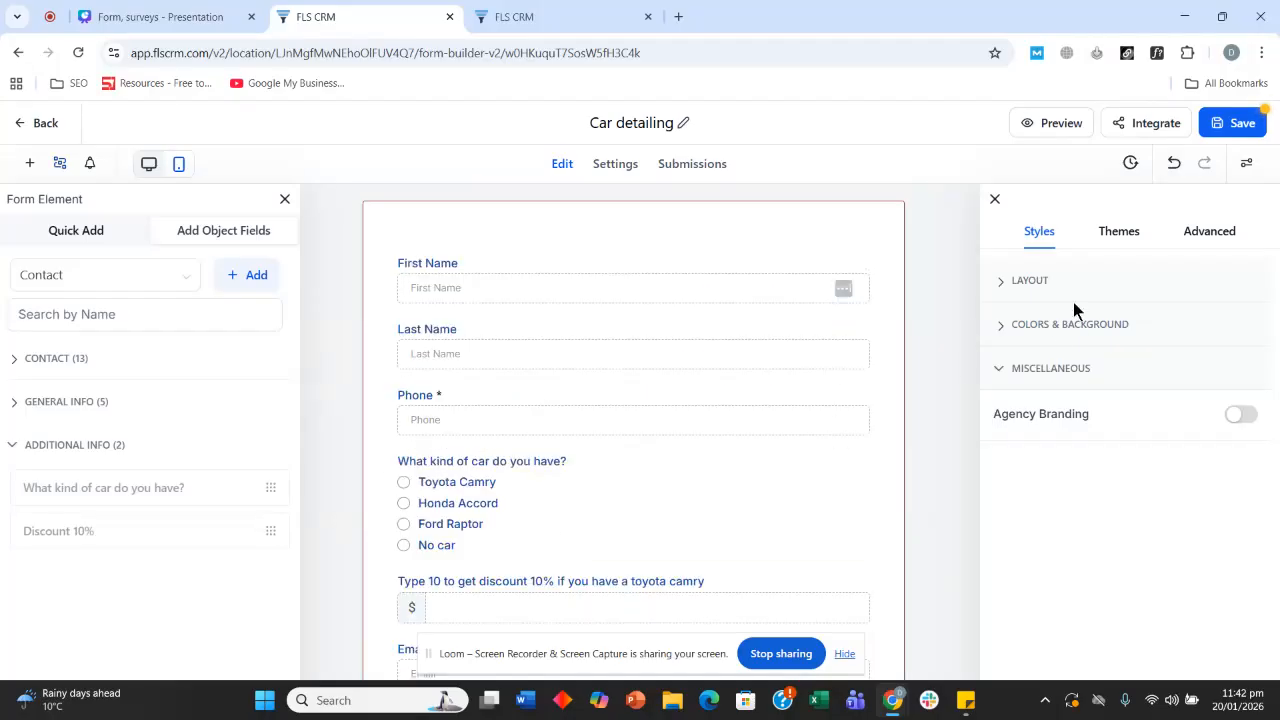
pyautogui.scroll(-4, 691, 270)
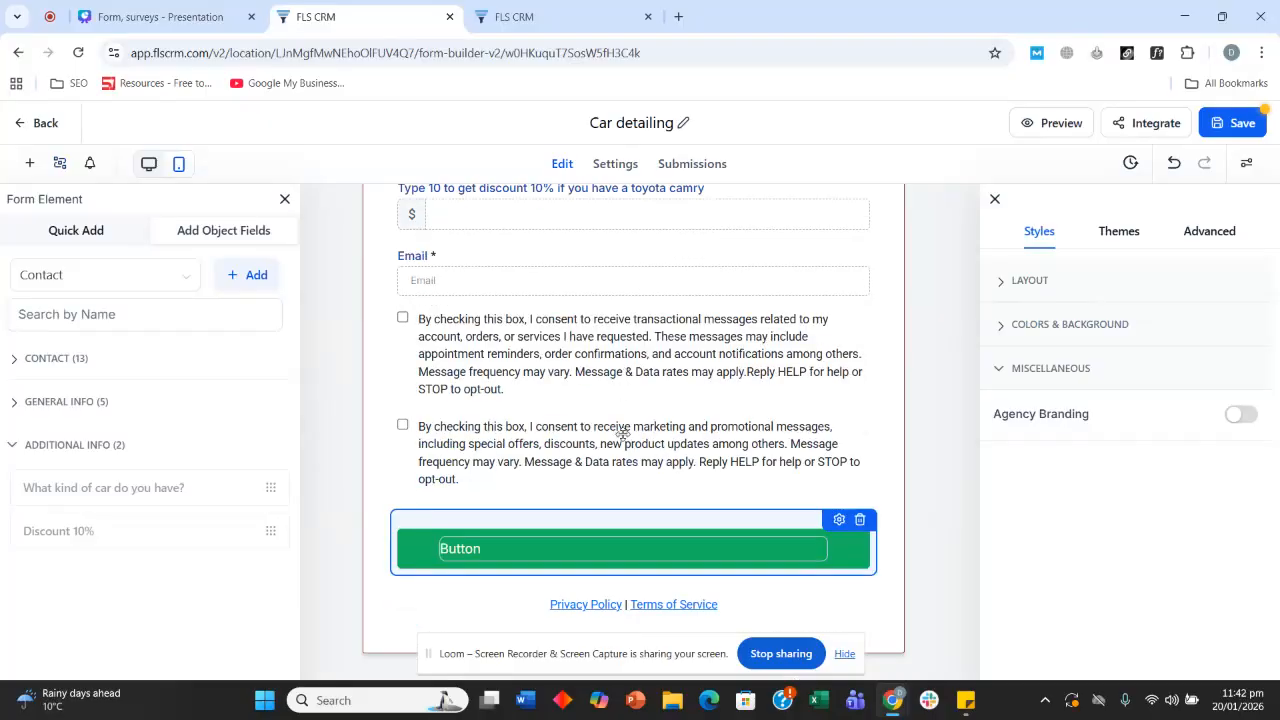
pyautogui.click(839, 519)
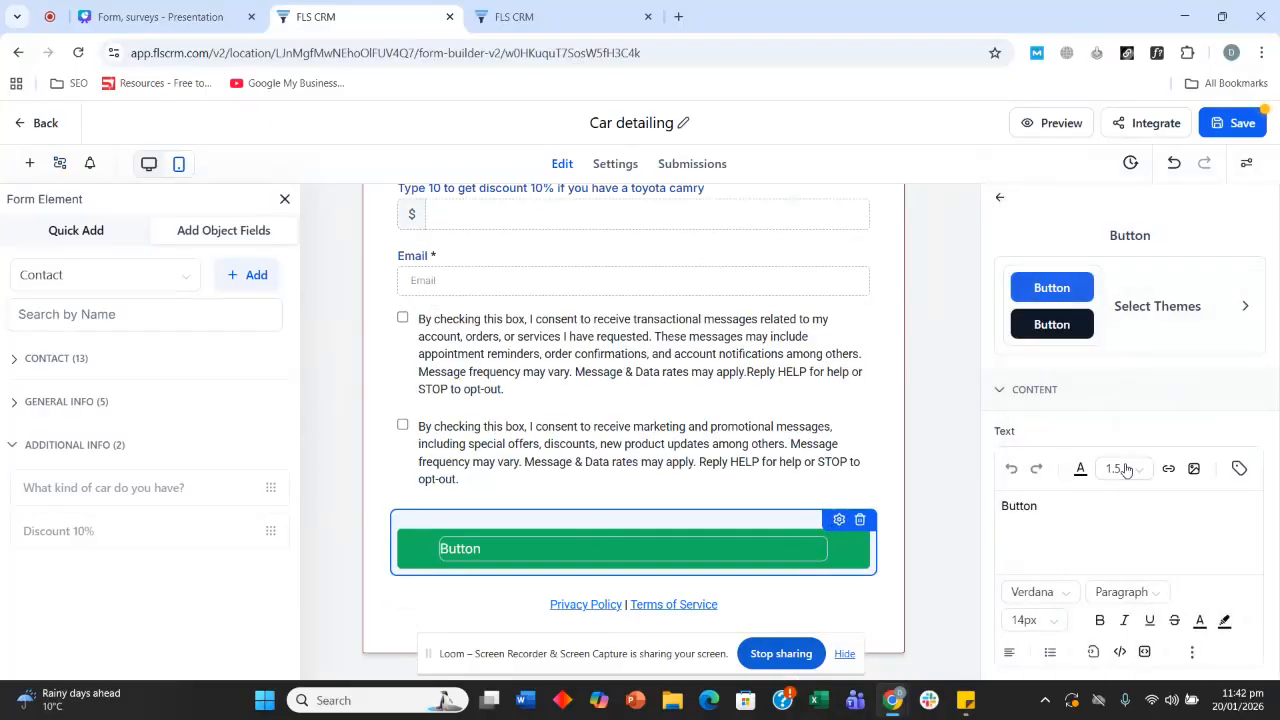
pyautogui.click(1145, 312)
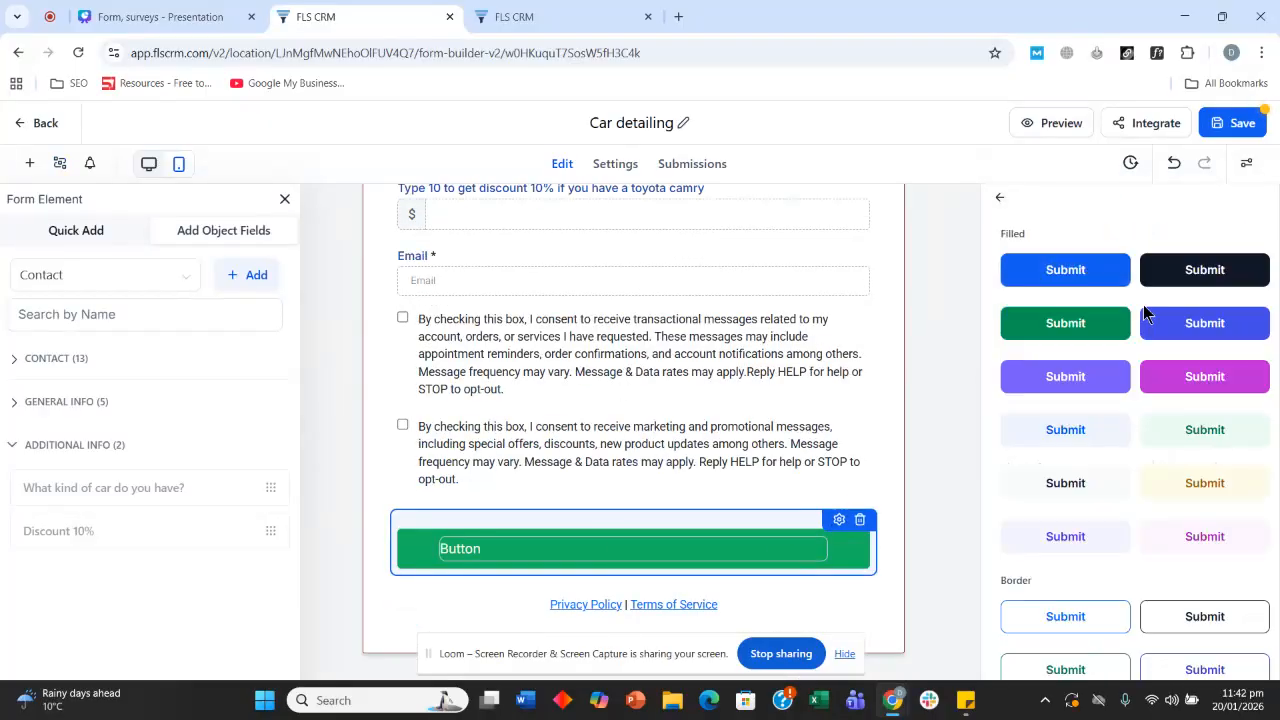
pyautogui.click(1000, 198)
pyautogui.scroll(-1, 1120, 315)
pyautogui.scroll(-2, 1108, 368)
pyautogui.scroll(2, 1108, 371)
pyautogui.doubleClick(1081, 339)
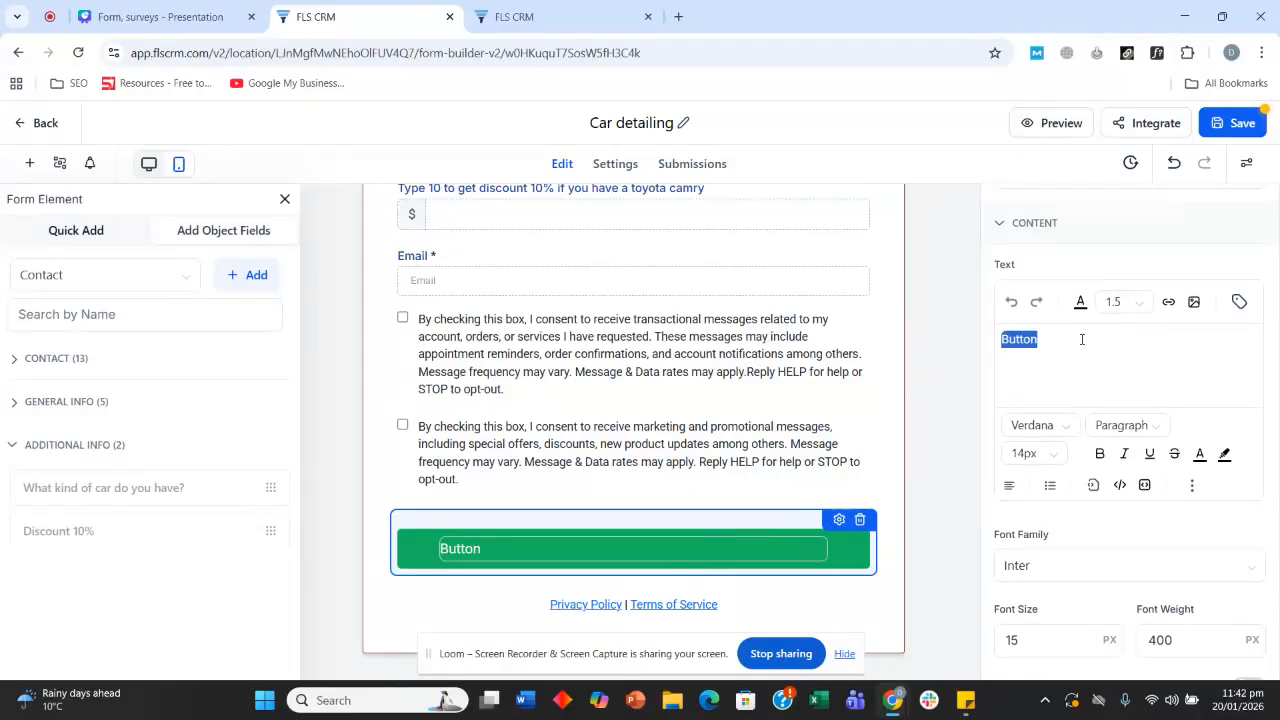
pyautogui.press('BackSpace')
pyautogui.write('Submit')
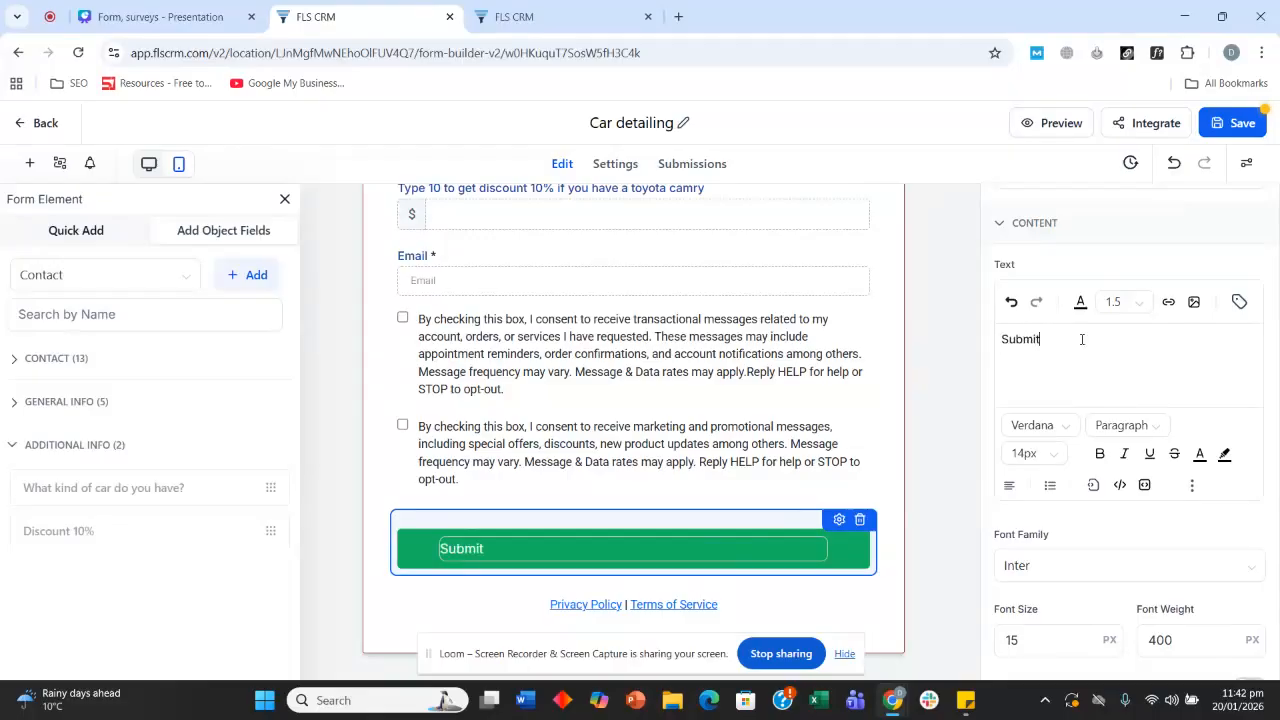
# - Examine the Submit button's font, alignment, color, border, padding and shadow options, and close its settings
pyautogui.scroll(-2, 1083, 339)
pyautogui.scroll(-2, 1055, 310)
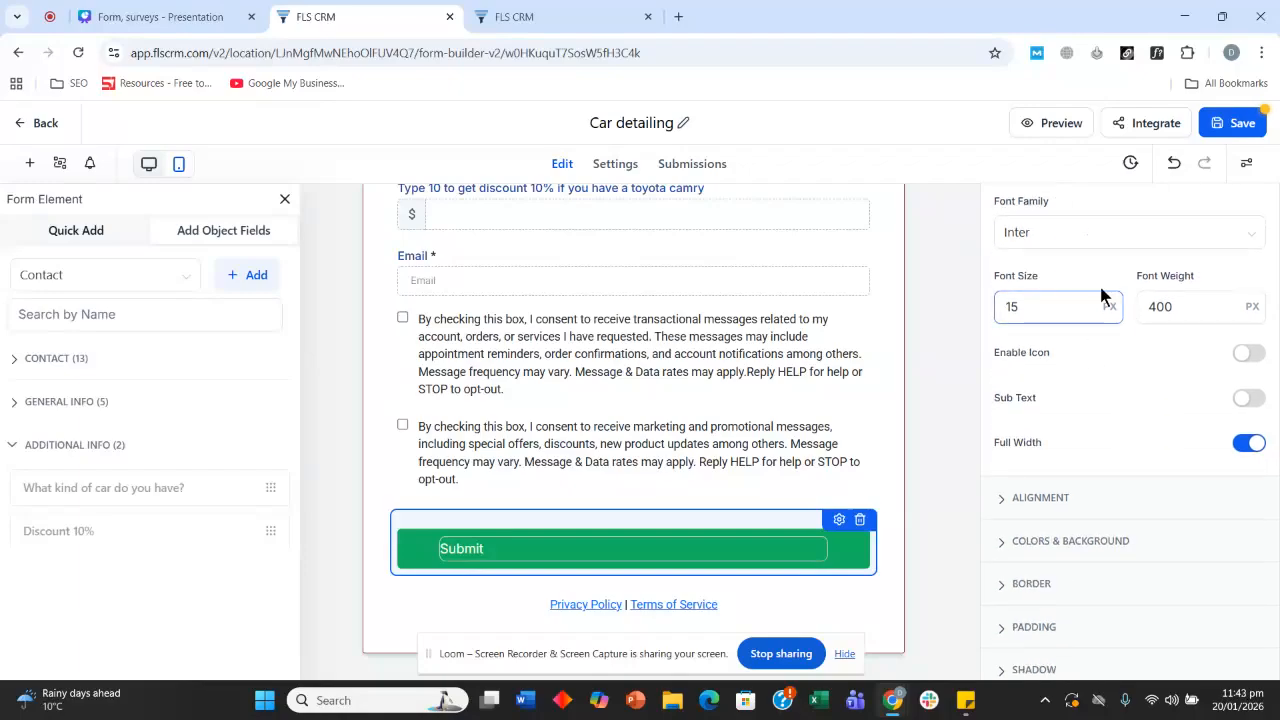
pyautogui.scroll(-1, 1100, 290)
pyautogui.scroll(1, 1100, 290)
pyautogui.scroll(-1, 1066, 289)
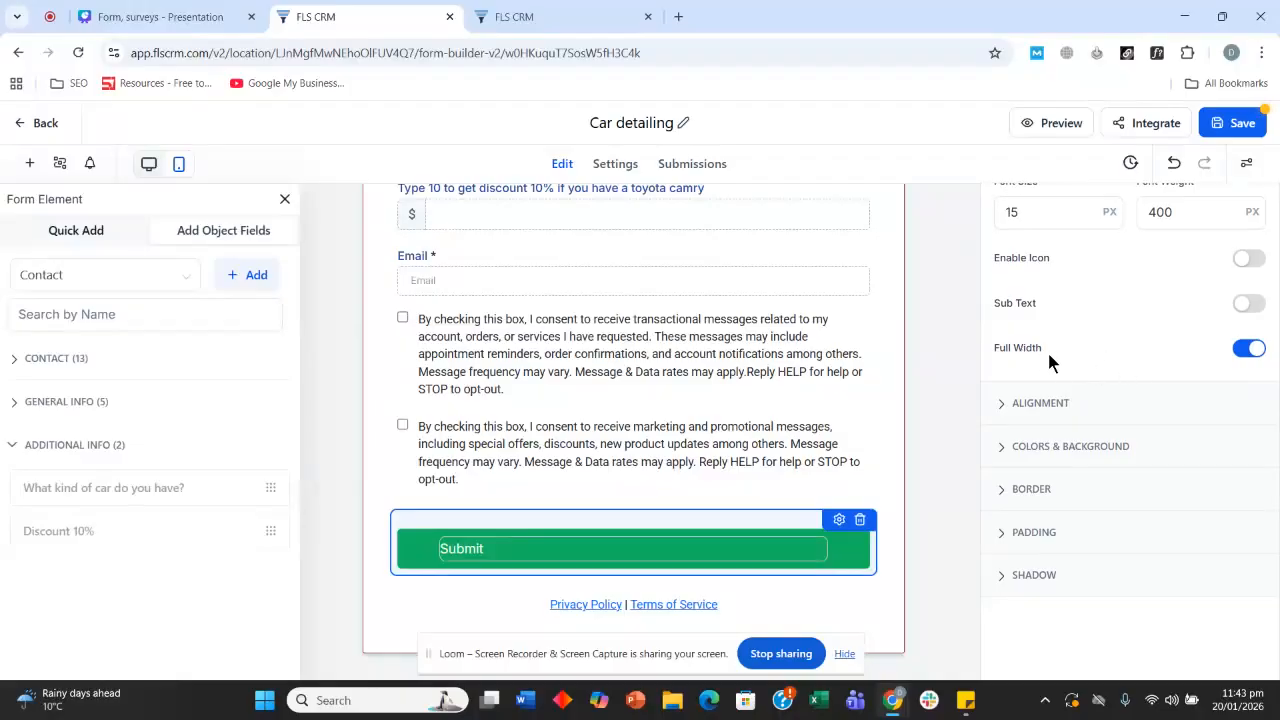
pyautogui.click(1066, 405)
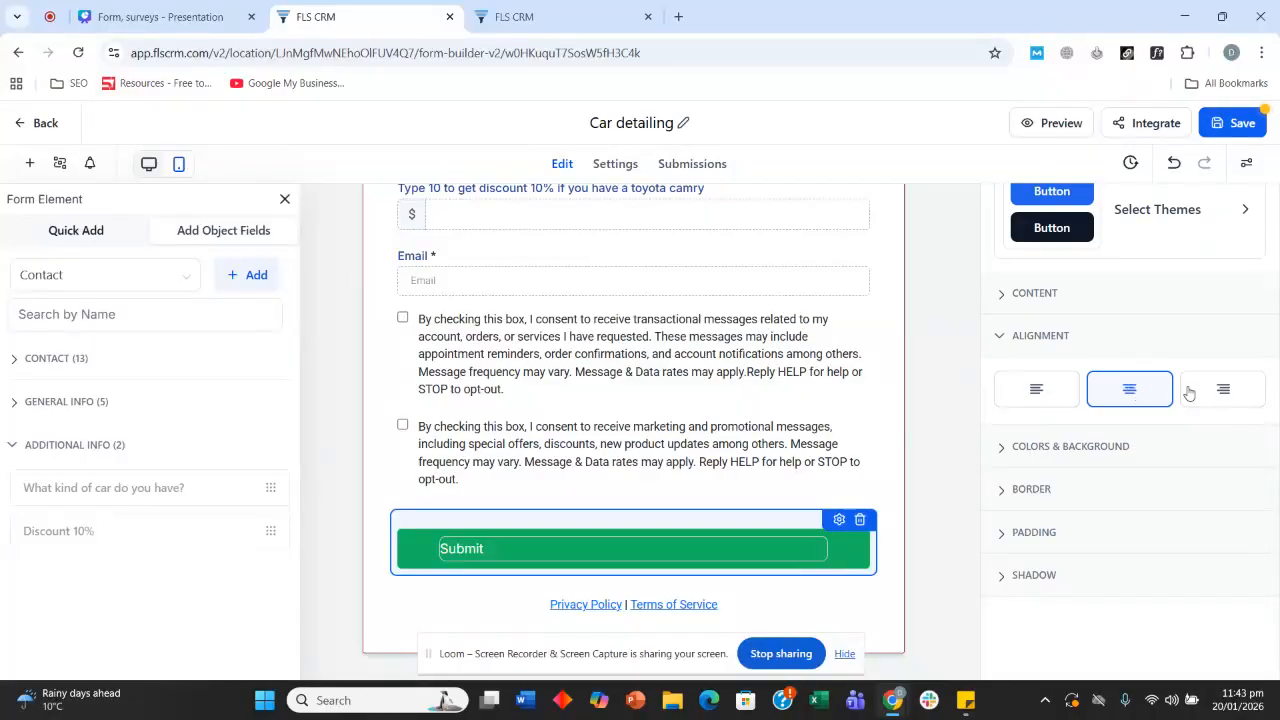
pyautogui.click(1100, 446)
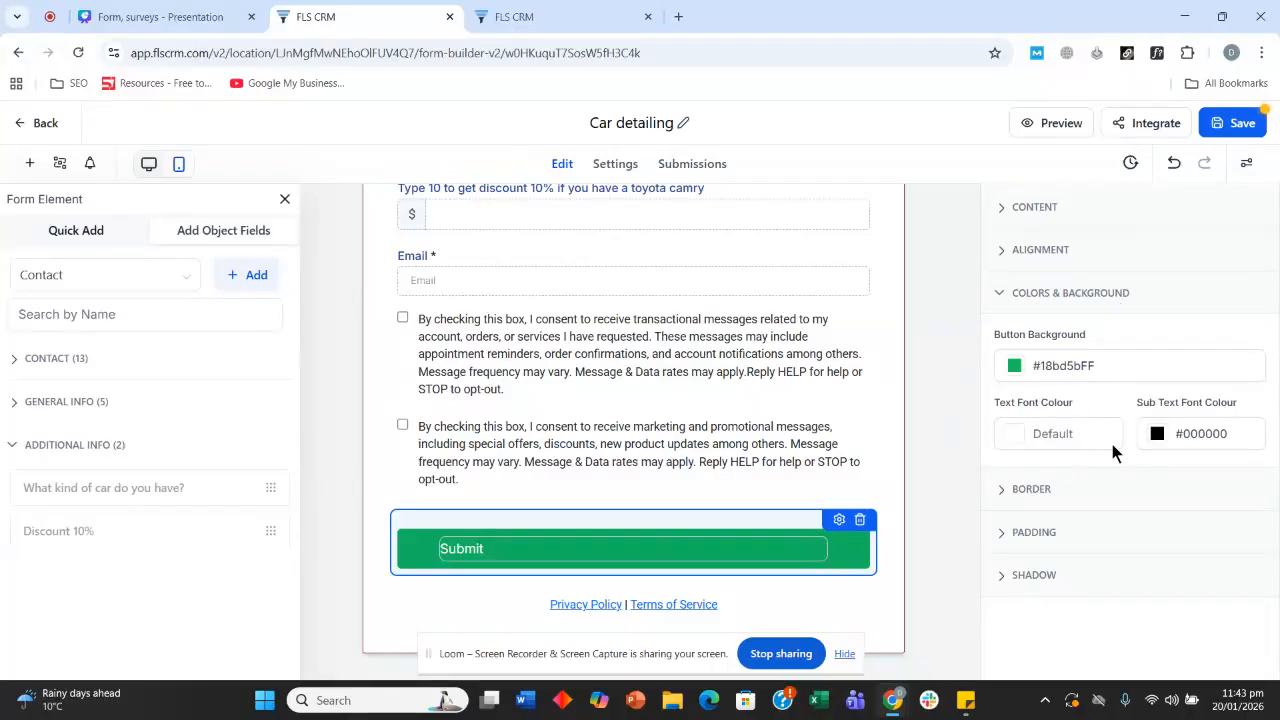
pyautogui.click(1027, 494)
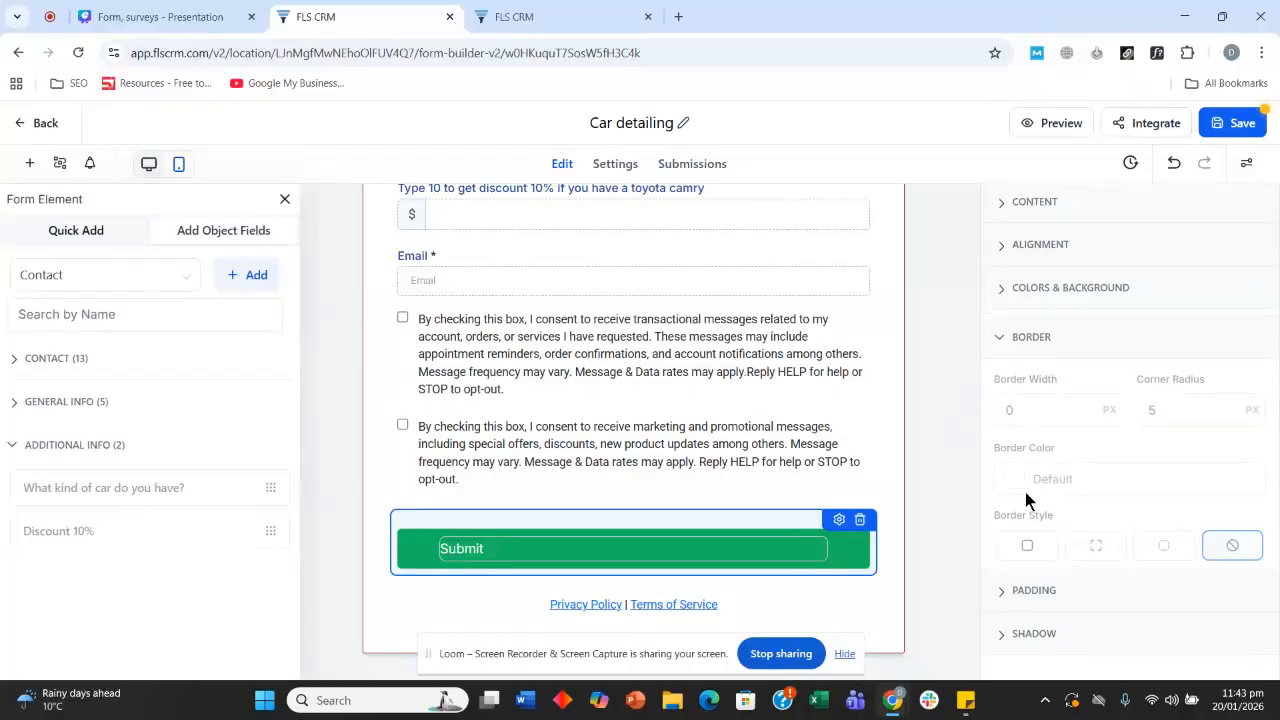
pyautogui.click(1012, 602)
pyautogui.click(1020, 577)
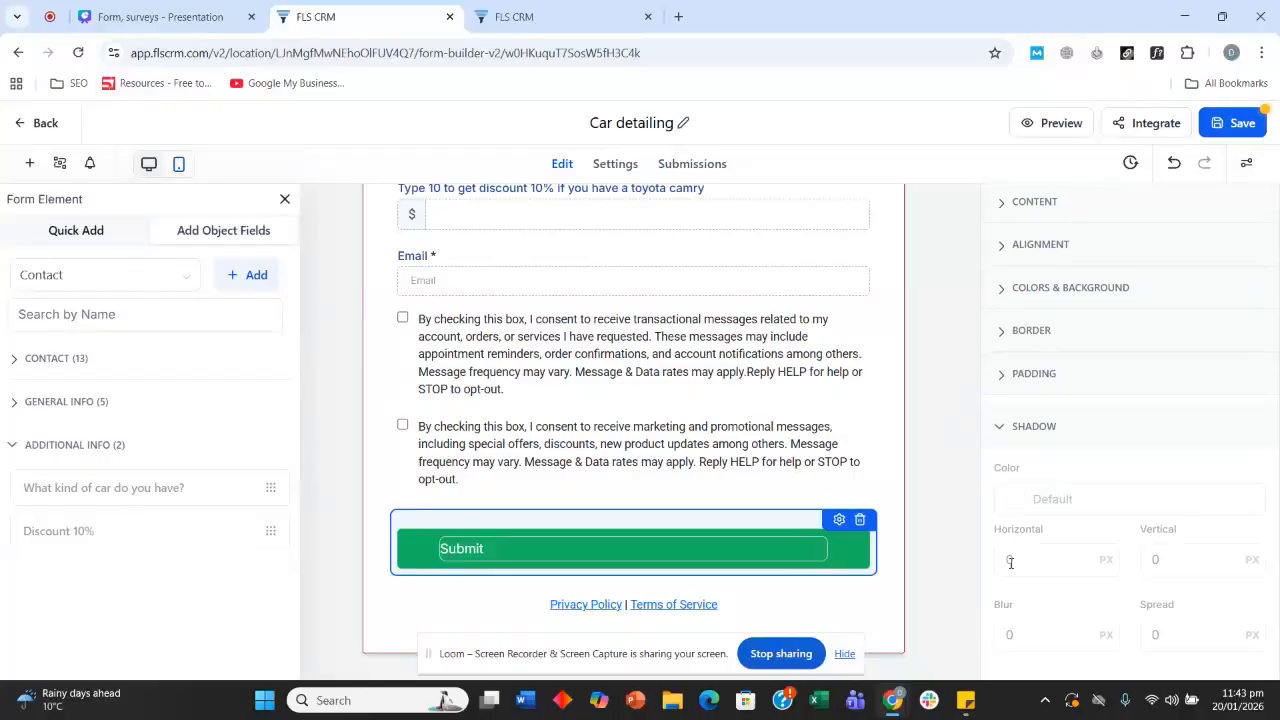
pyautogui.scroll(4, 945, 312)
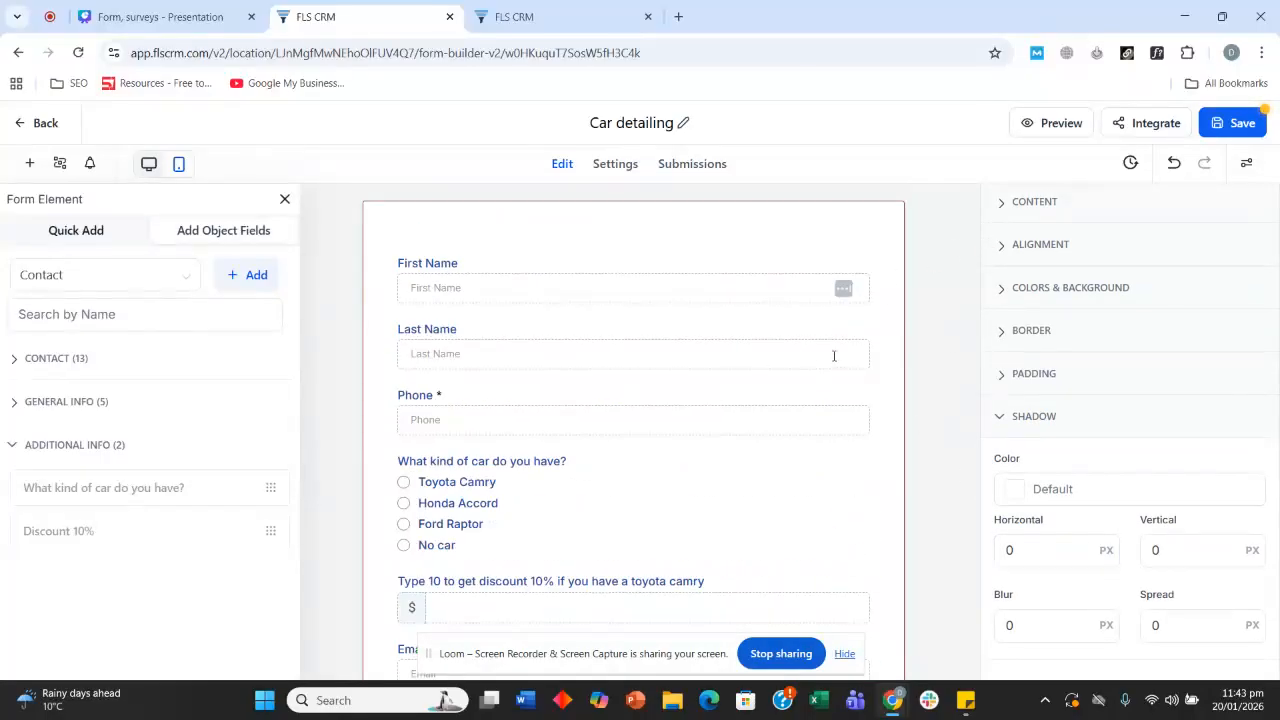
pyautogui.scroll(-4, 741, 375)
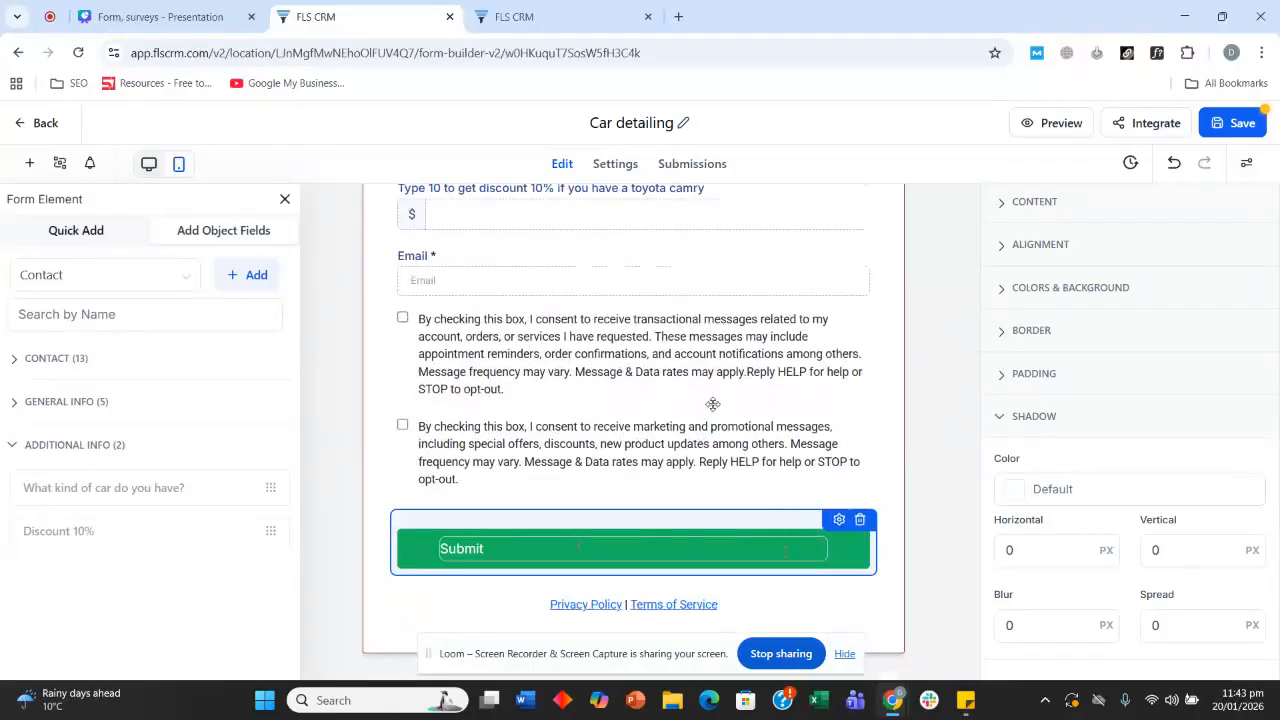
pyautogui.scroll(2, 1040, 372)
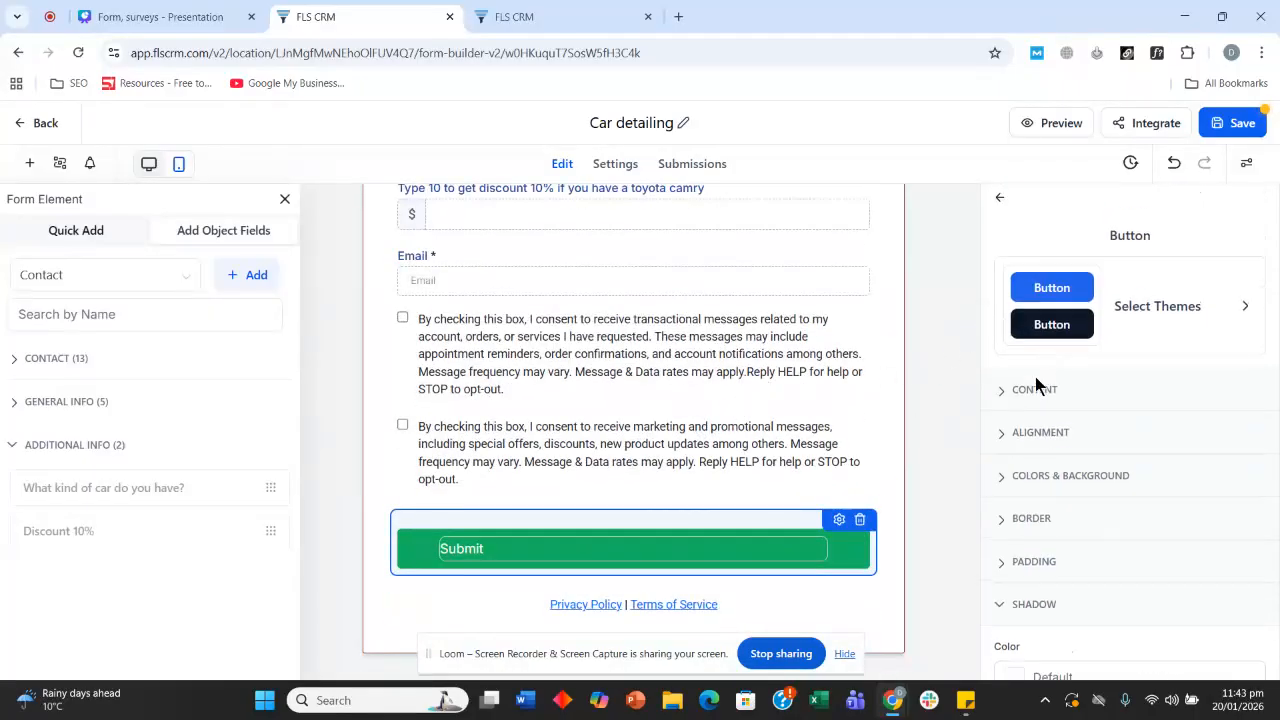
pyautogui.click(1001, 199)
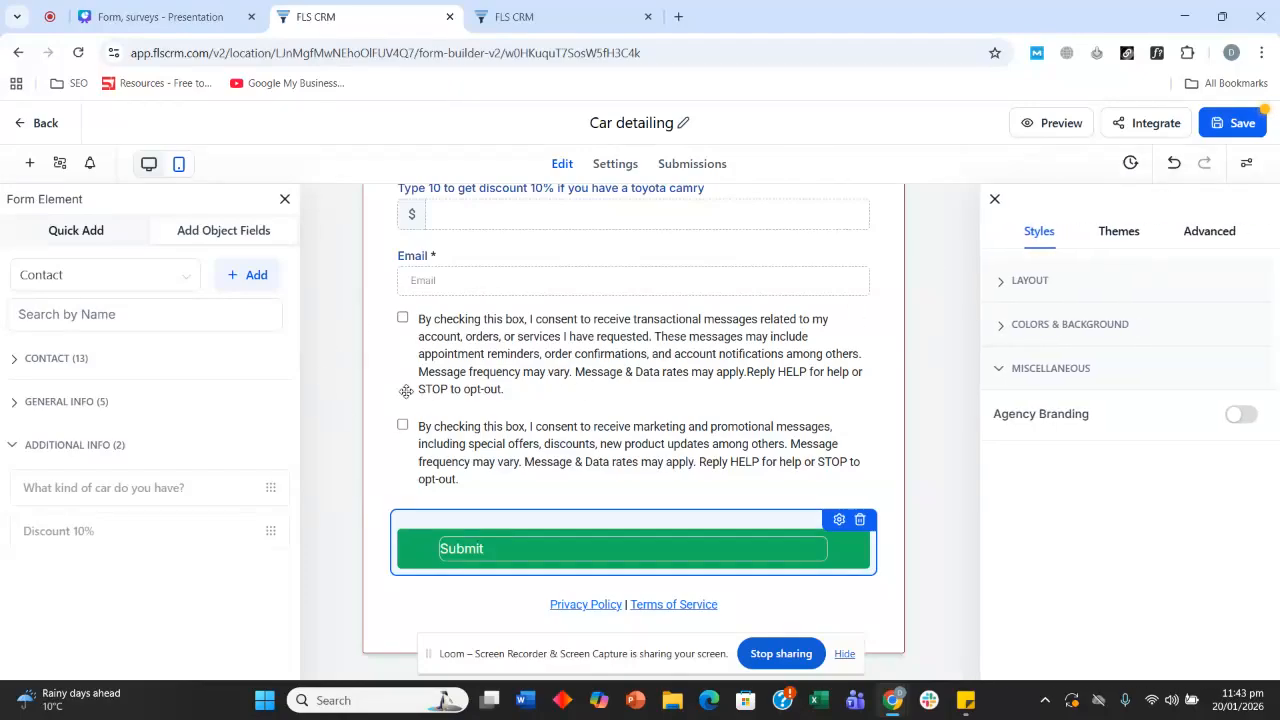
pyautogui.click(30, 164)
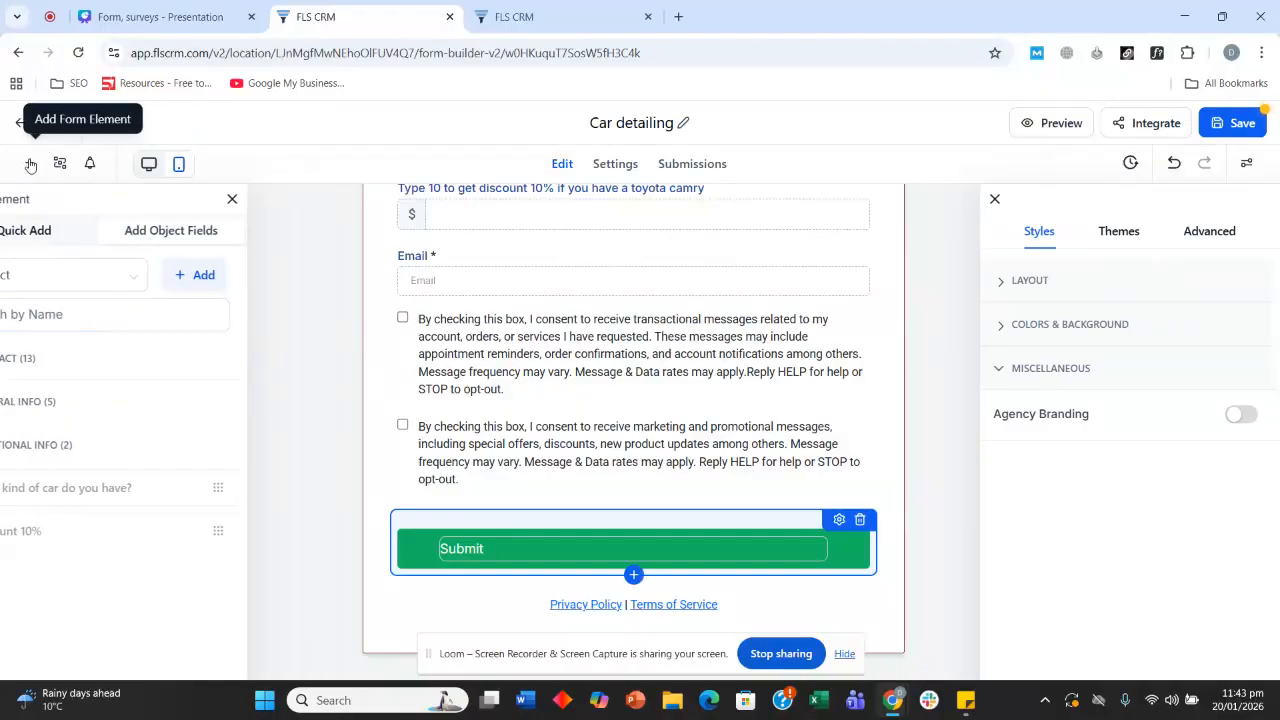
pyautogui.click(30, 164)
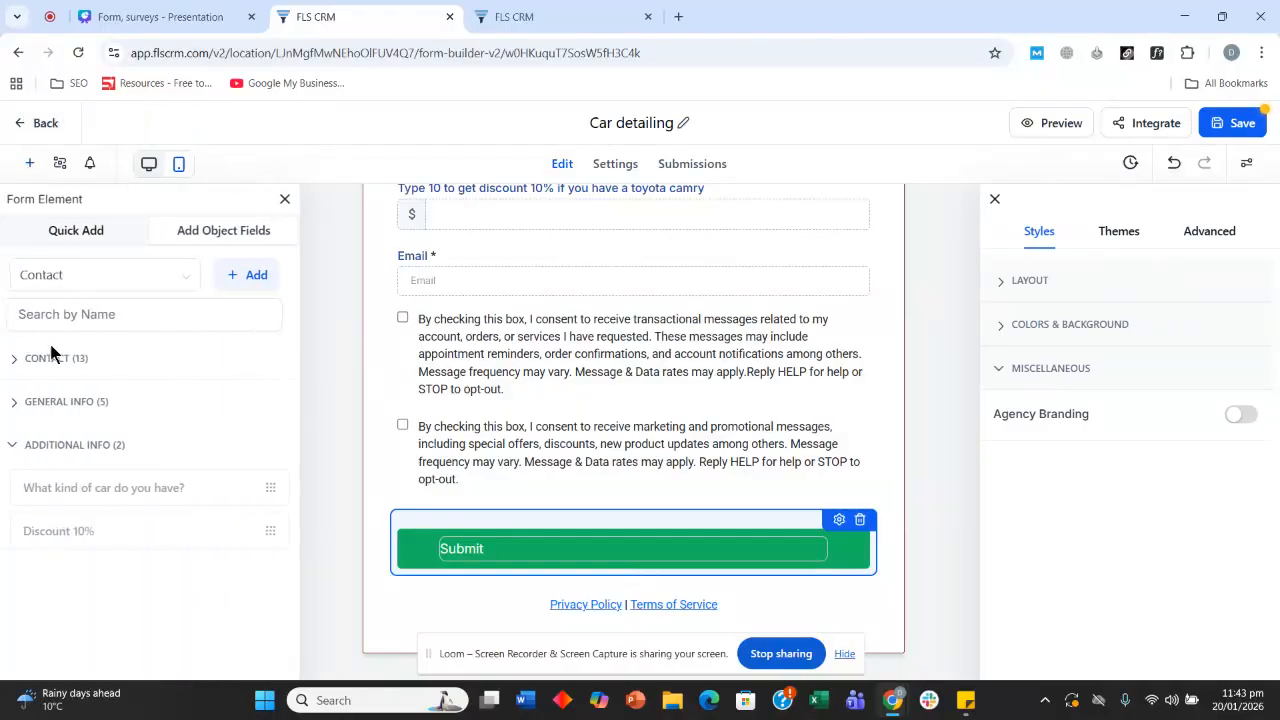
# - Preview the Car detailing form and review its fields, car options, consent checkboxes and Submit button
pyautogui.scroll(4, 559, 393)
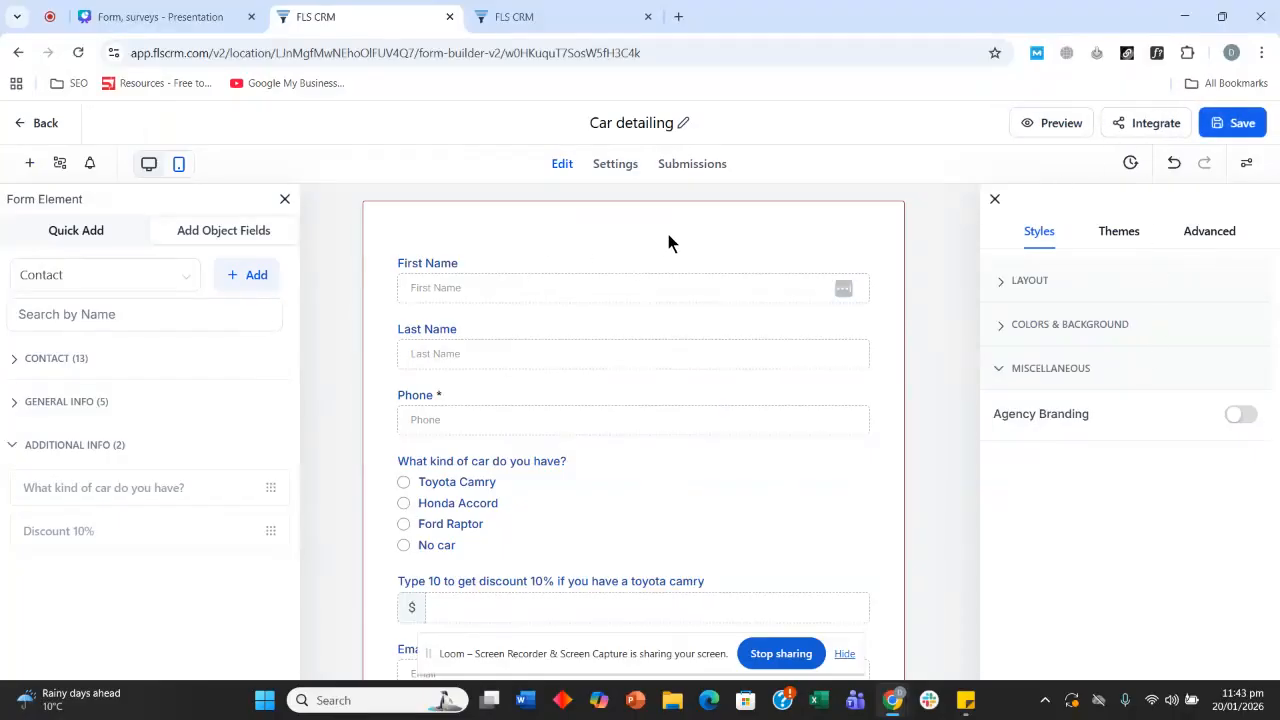
pyautogui.click(1022, 131)
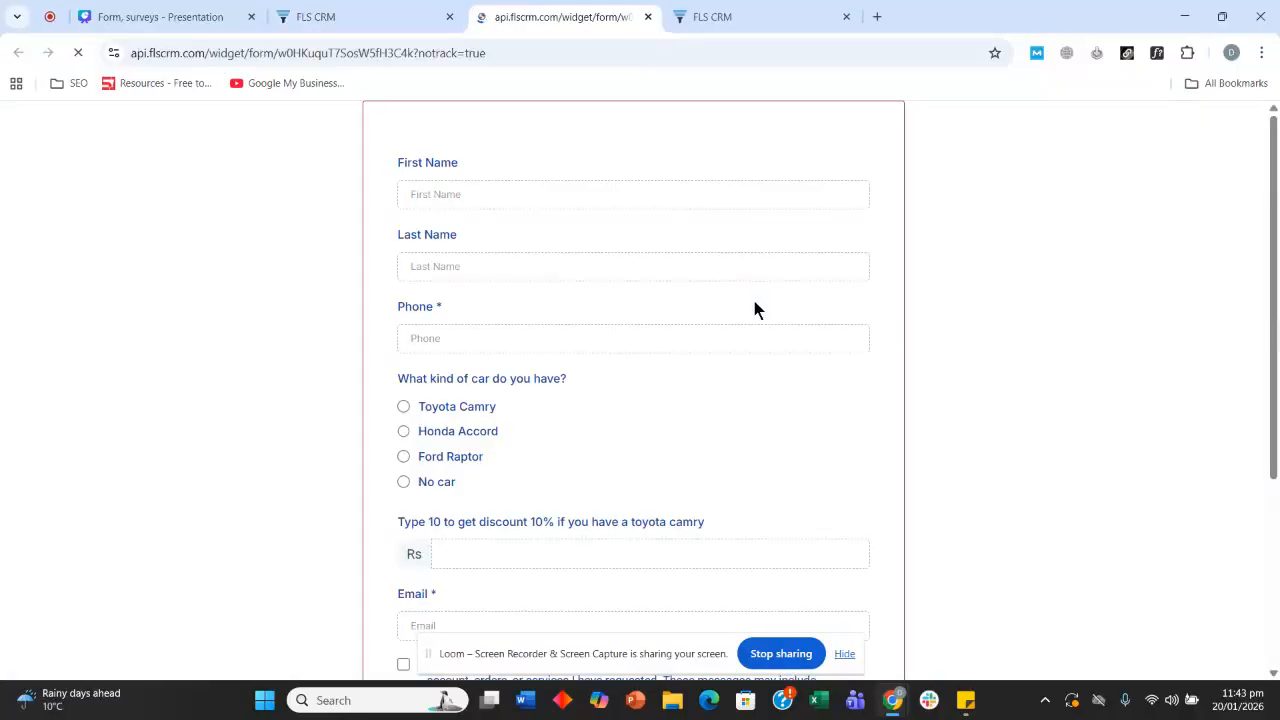
pyautogui.scroll(-3, 357, 260)
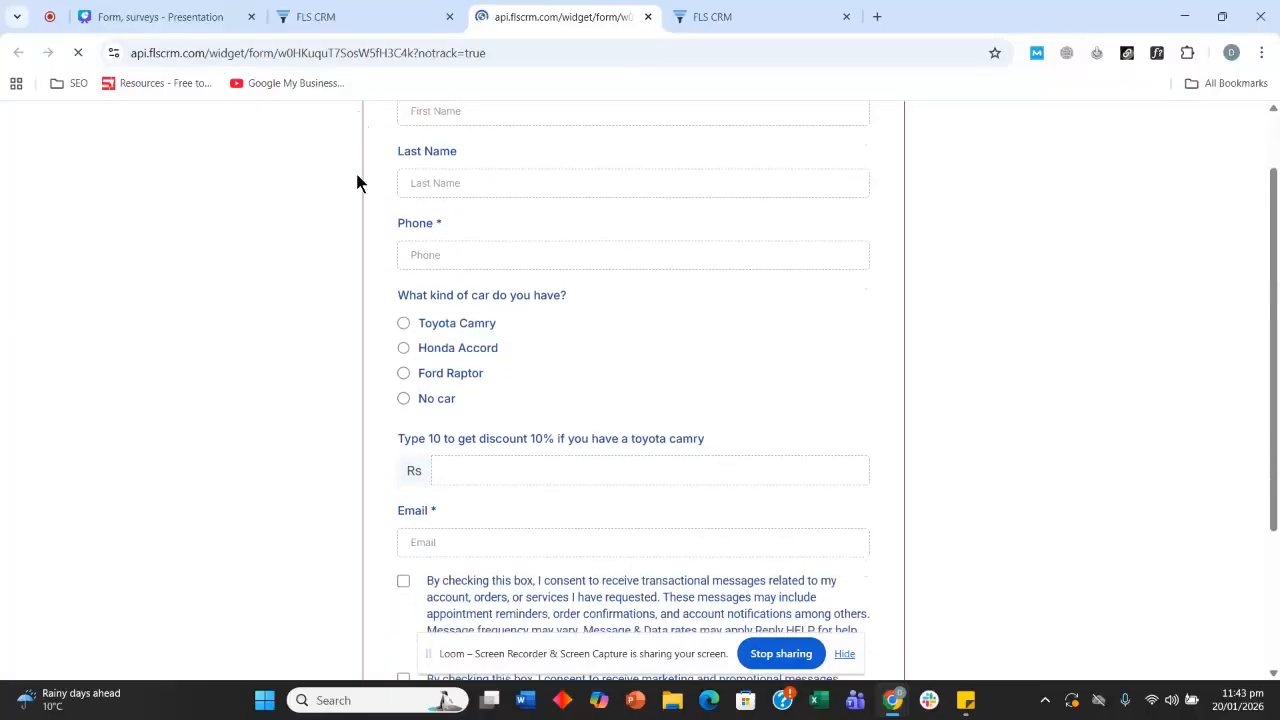
pyautogui.scroll(-1, 358, 405)
pyautogui.scroll(3, 357, 418)
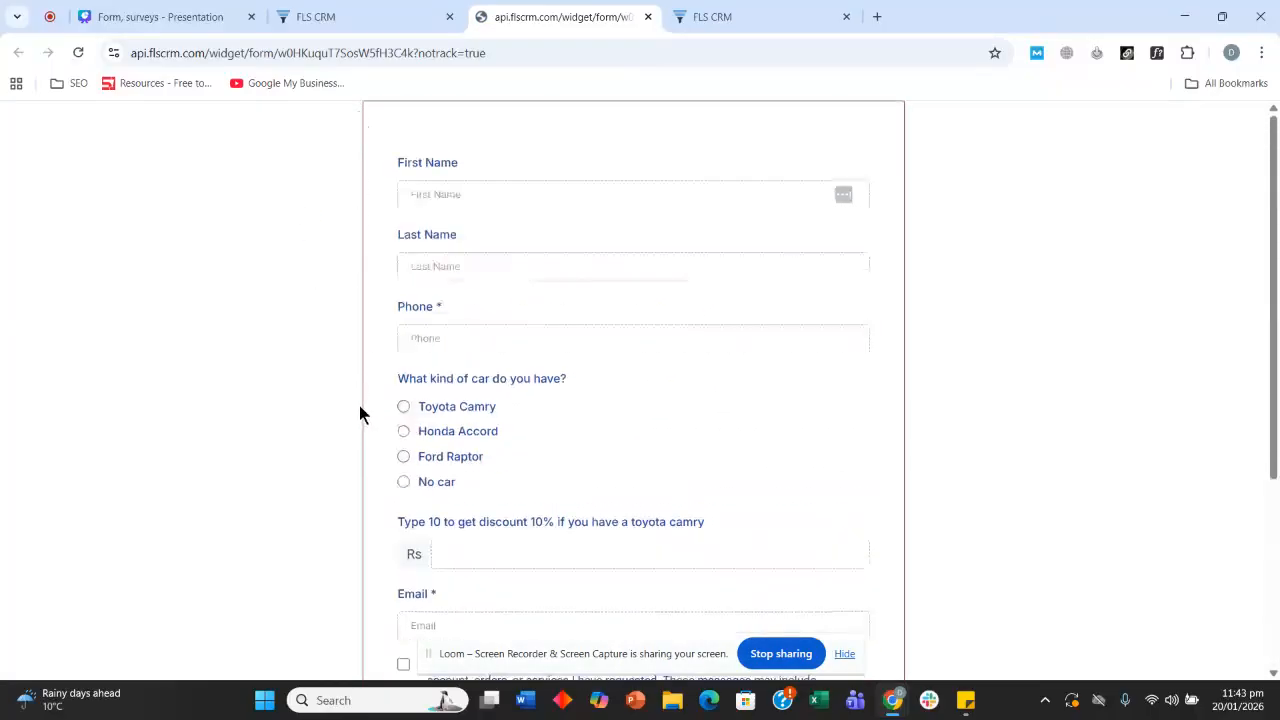
pyautogui.scroll(-3, 326, 390)
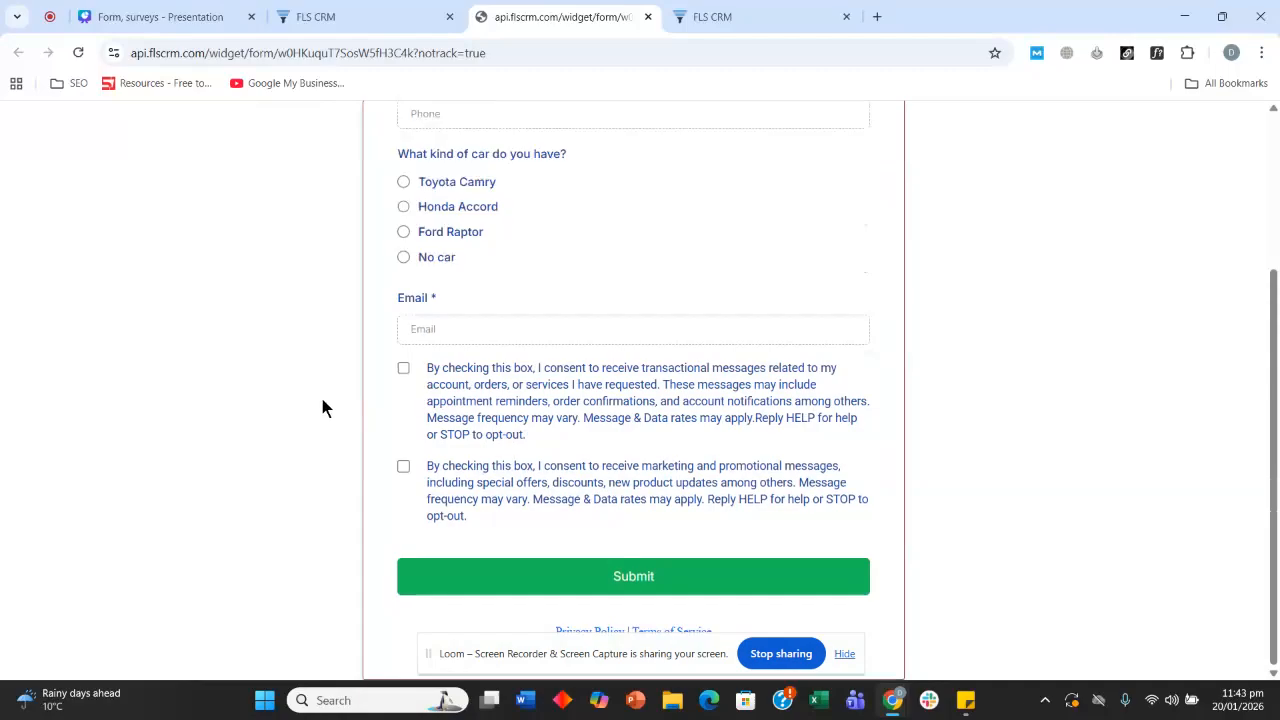
pyautogui.scroll(3, 312, 380)
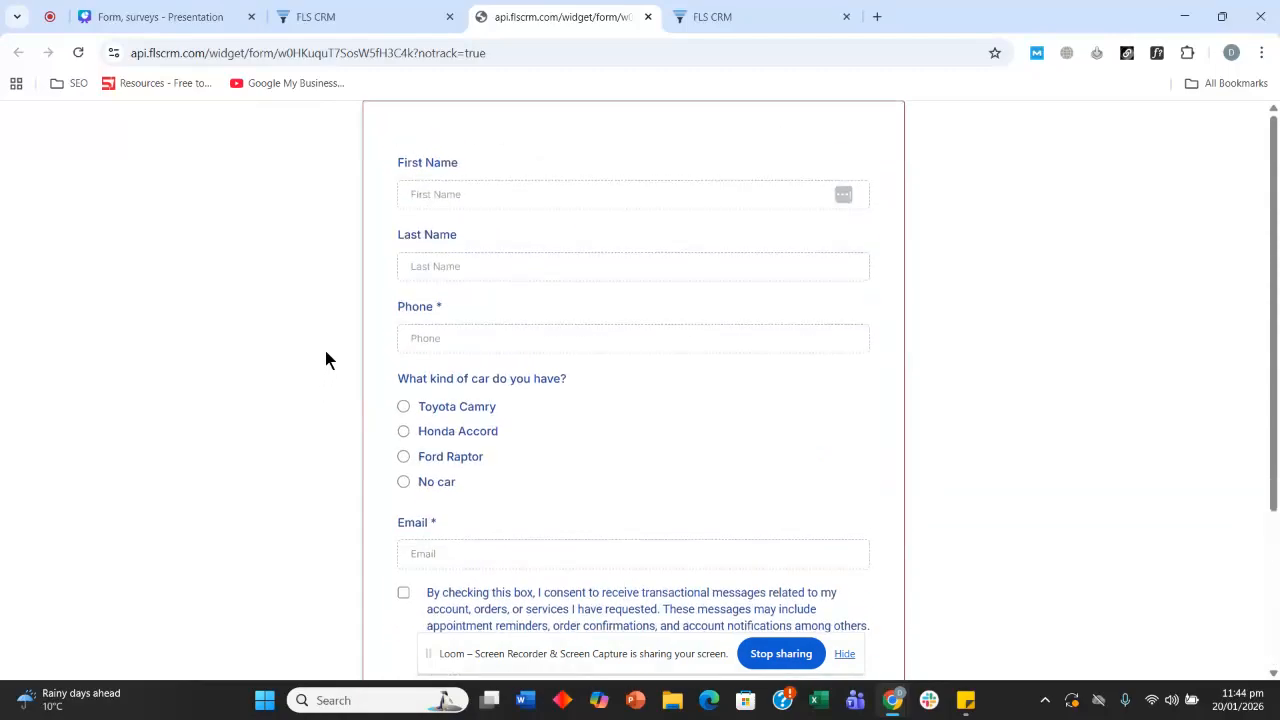
# - Return to the form builder, open the form's embed and share options, and copy the embed code for the Inline layout
pyautogui.click(423, 12)
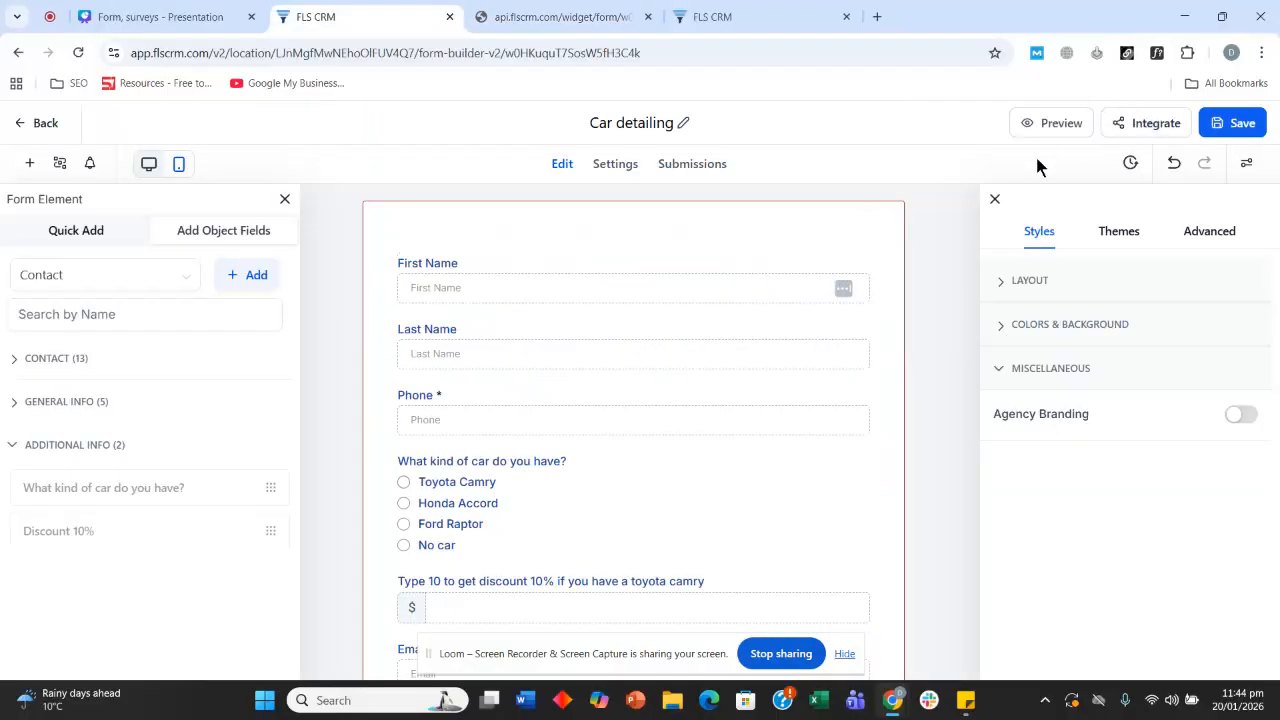
pyautogui.click(1143, 133)
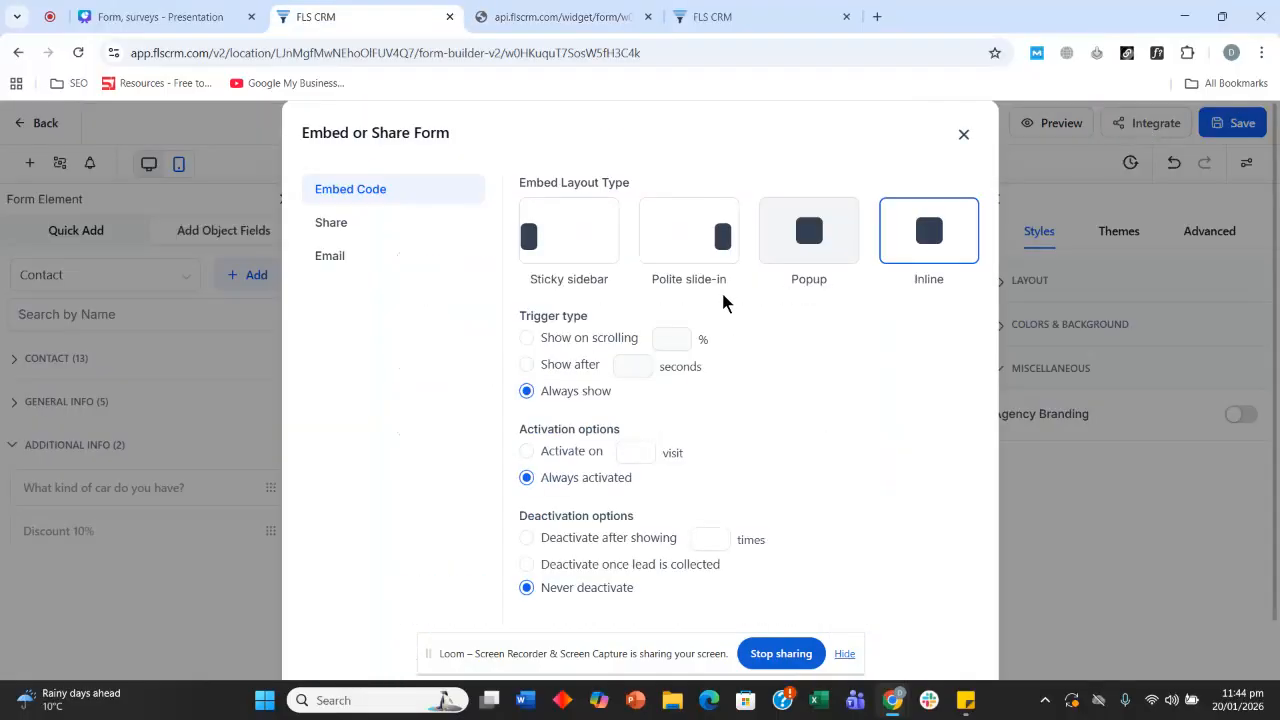
pyautogui.scroll(-1, 723, 300)
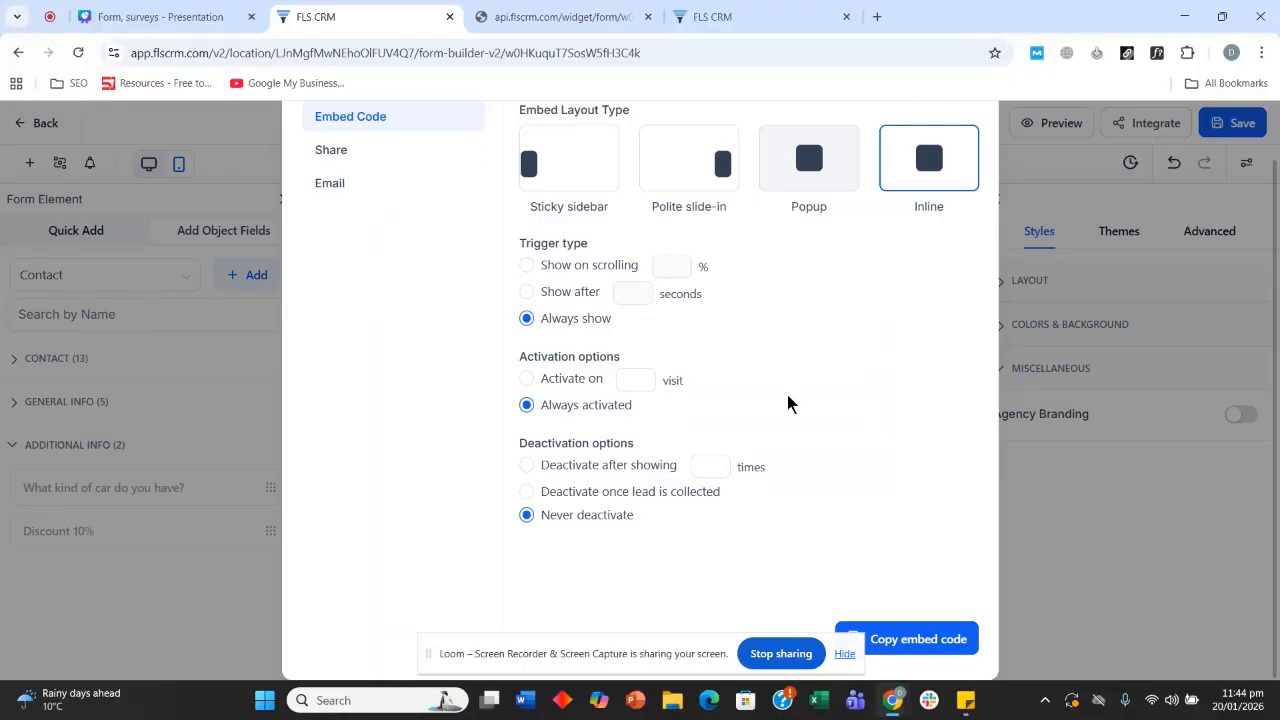
pyautogui.moveTo(639, 655); pyautogui.dragTo(452, 648)
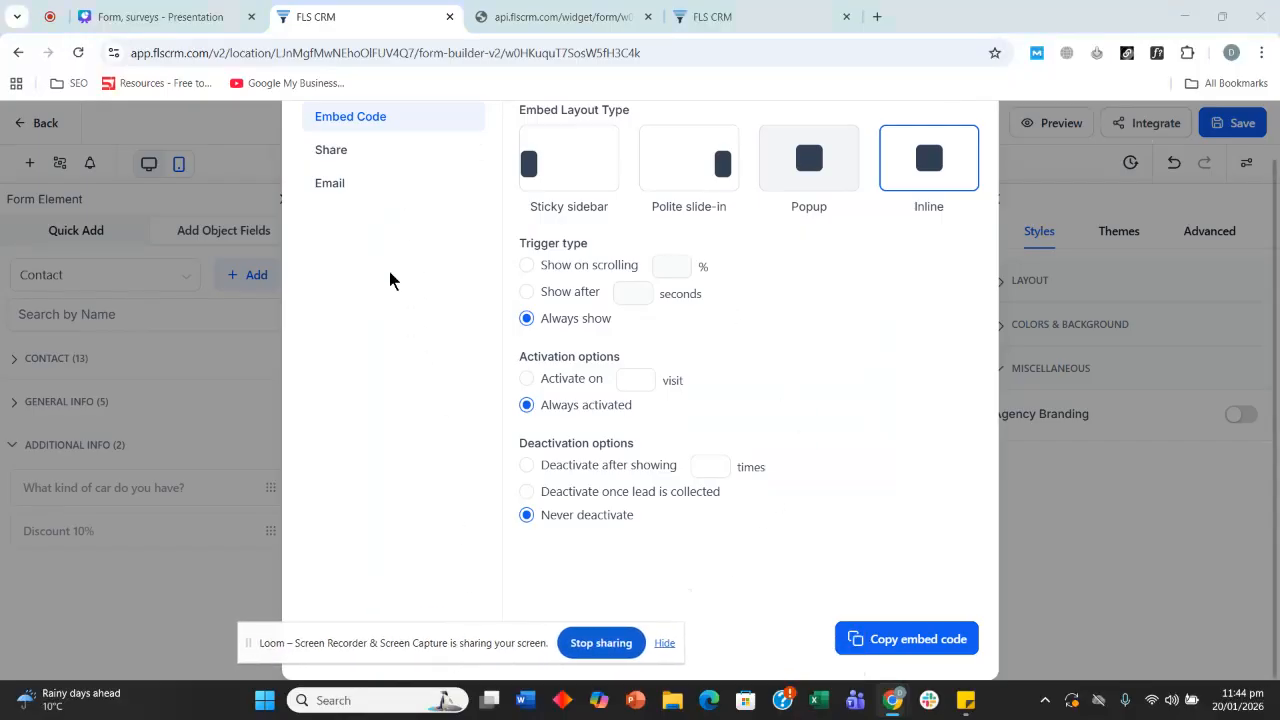
pyautogui.scroll(1, 420, 340)
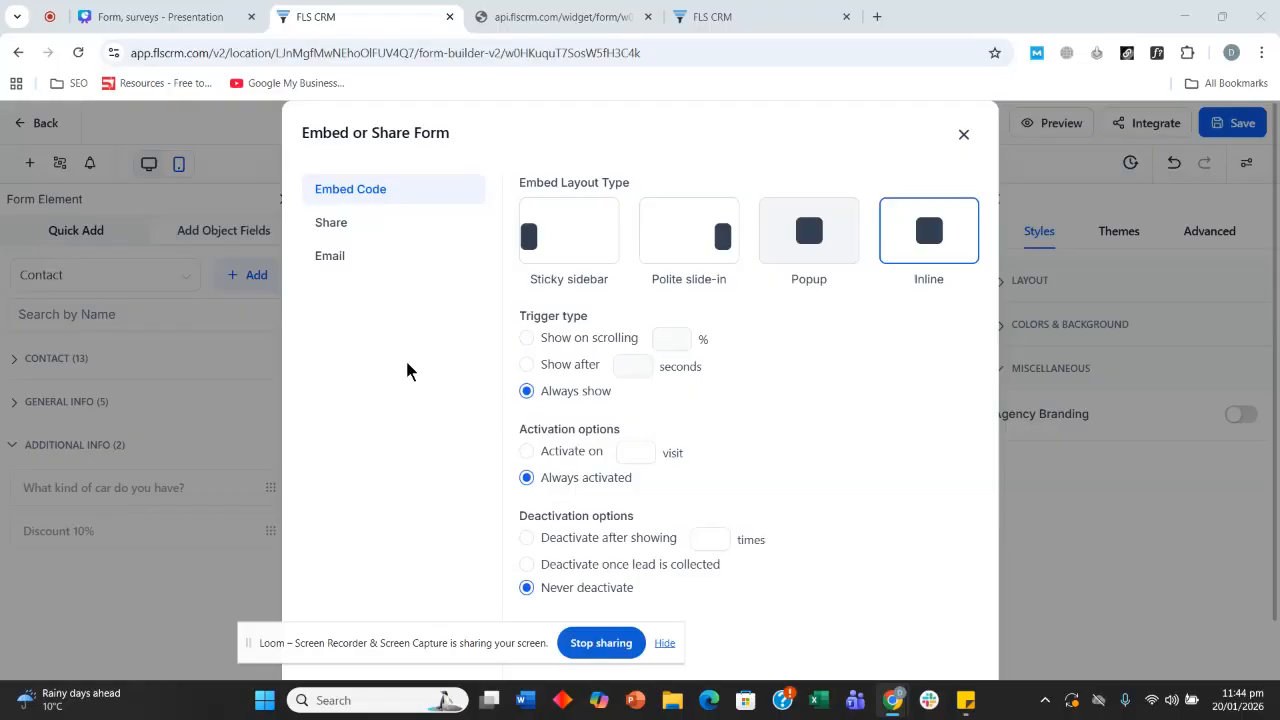
pyautogui.scroll(-2, 412, 318)
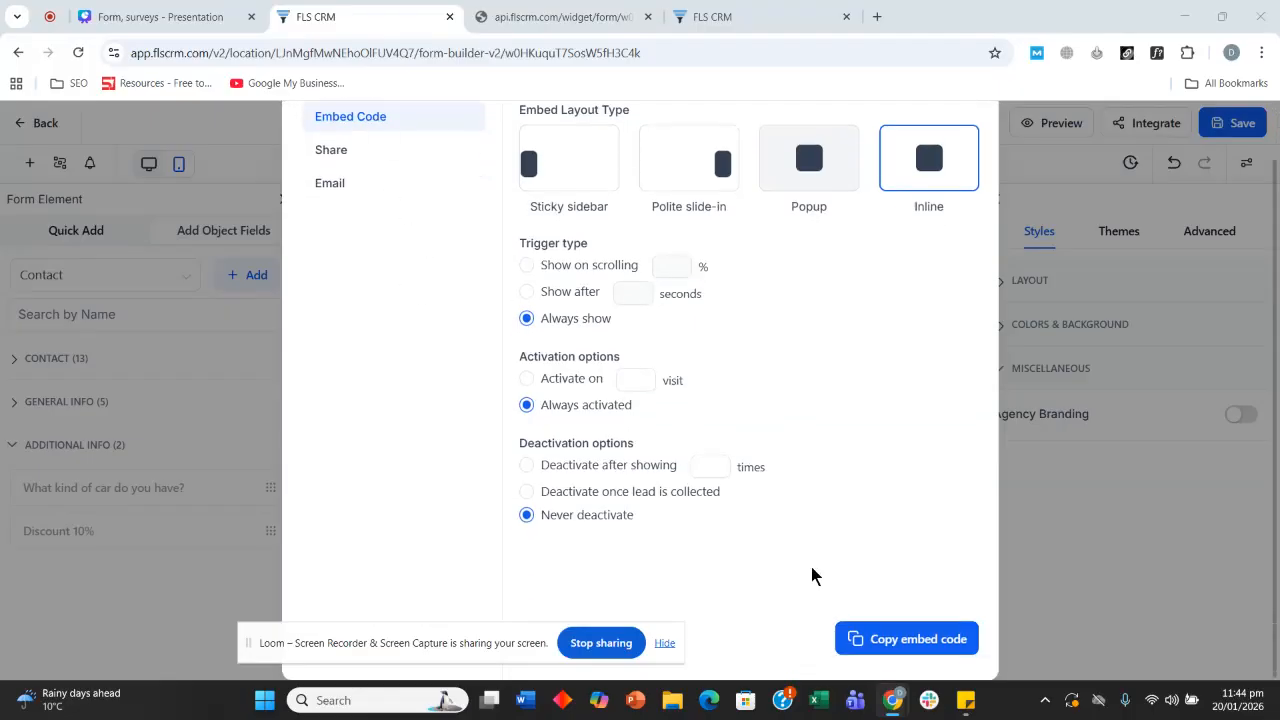
pyautogui.click(897, 648)
# - Review the form's social, link and email sharing options, including the email template choices, and close the dialog
pyautogui.click(368, 157)
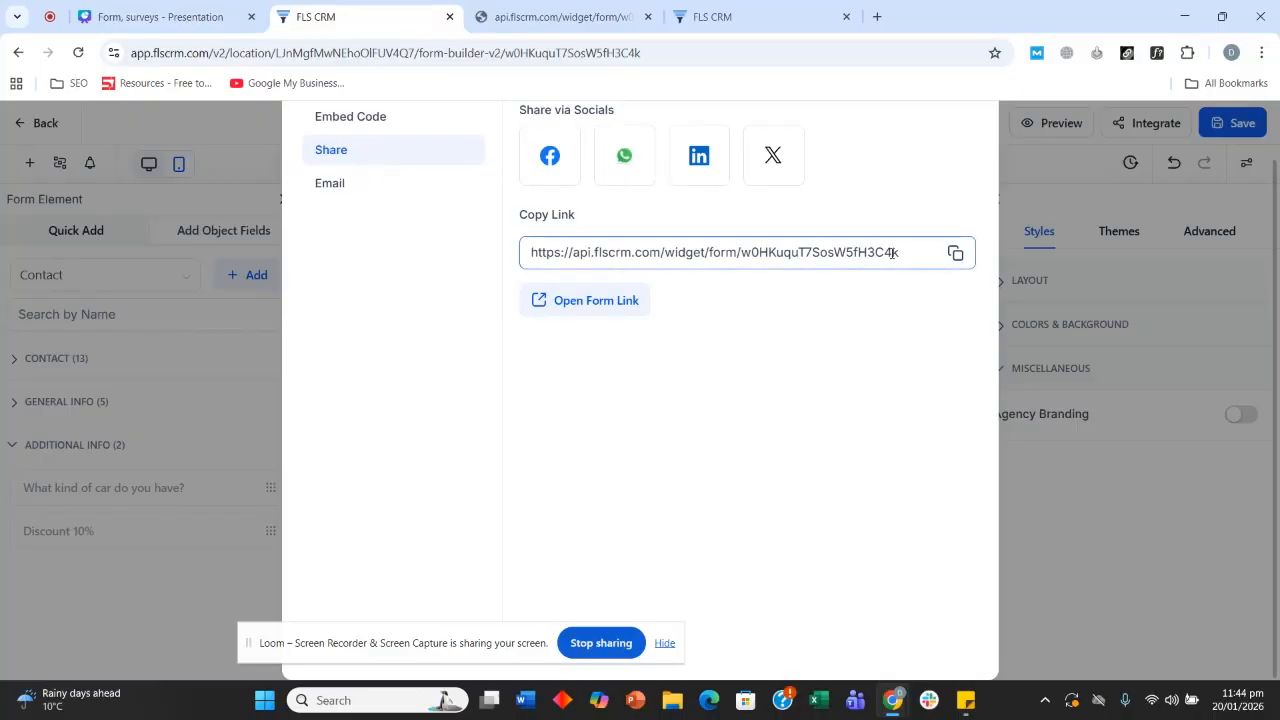
pyautogui.scroll(2, 557, 131)
pyautogui.scroll(-1, 519, 152)
pyautogui.click(370, 190)
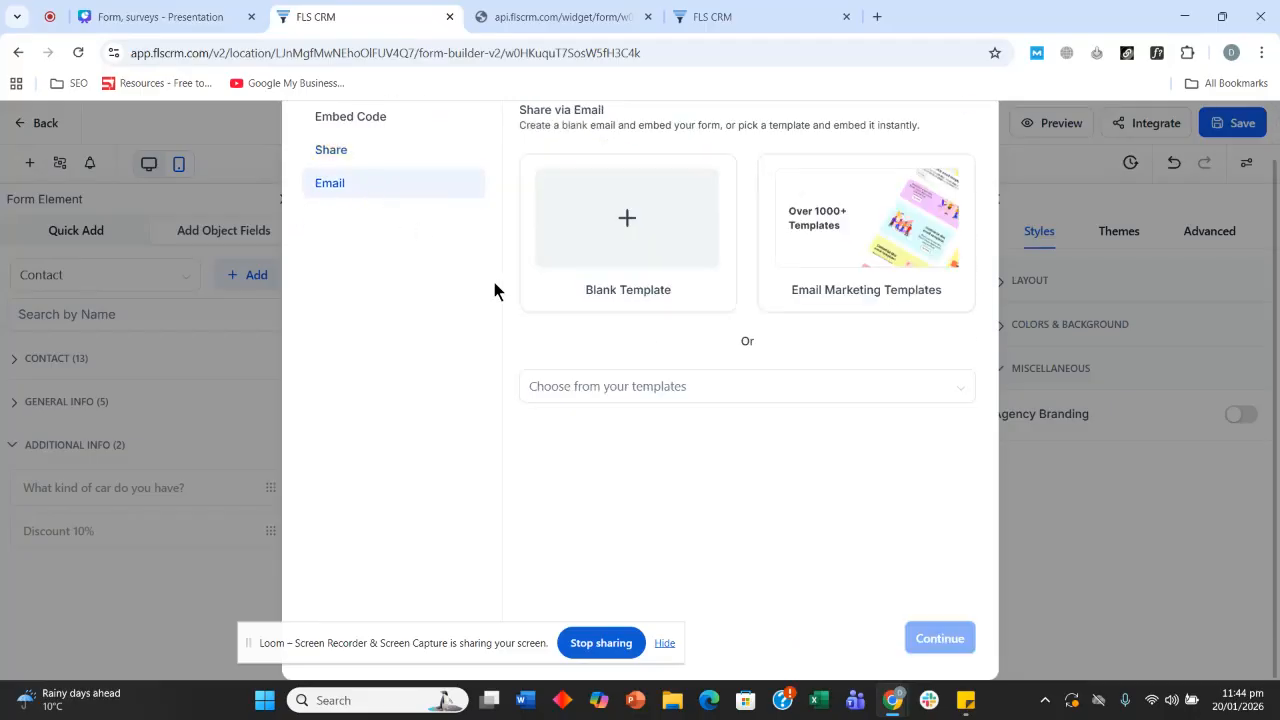
pyautogui.scroll(1, 494, 289)
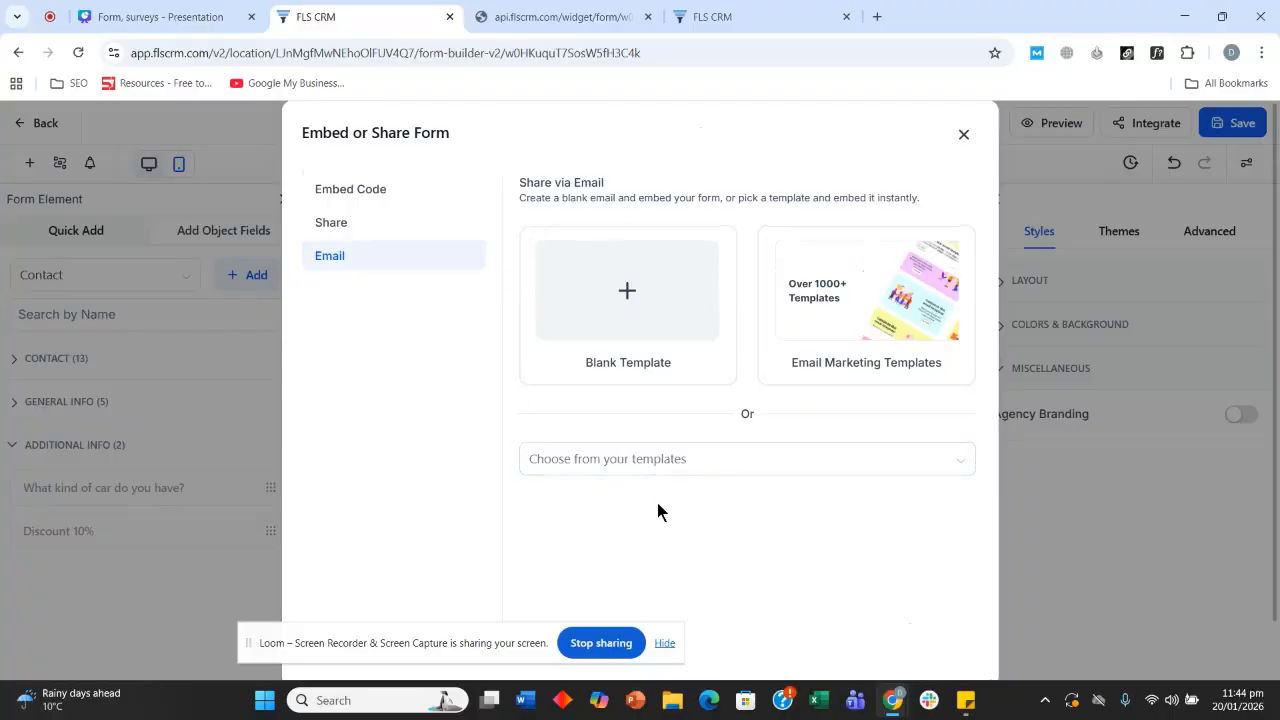
pyautogui.click(666, 462)
pyautogui.click(964, 134)
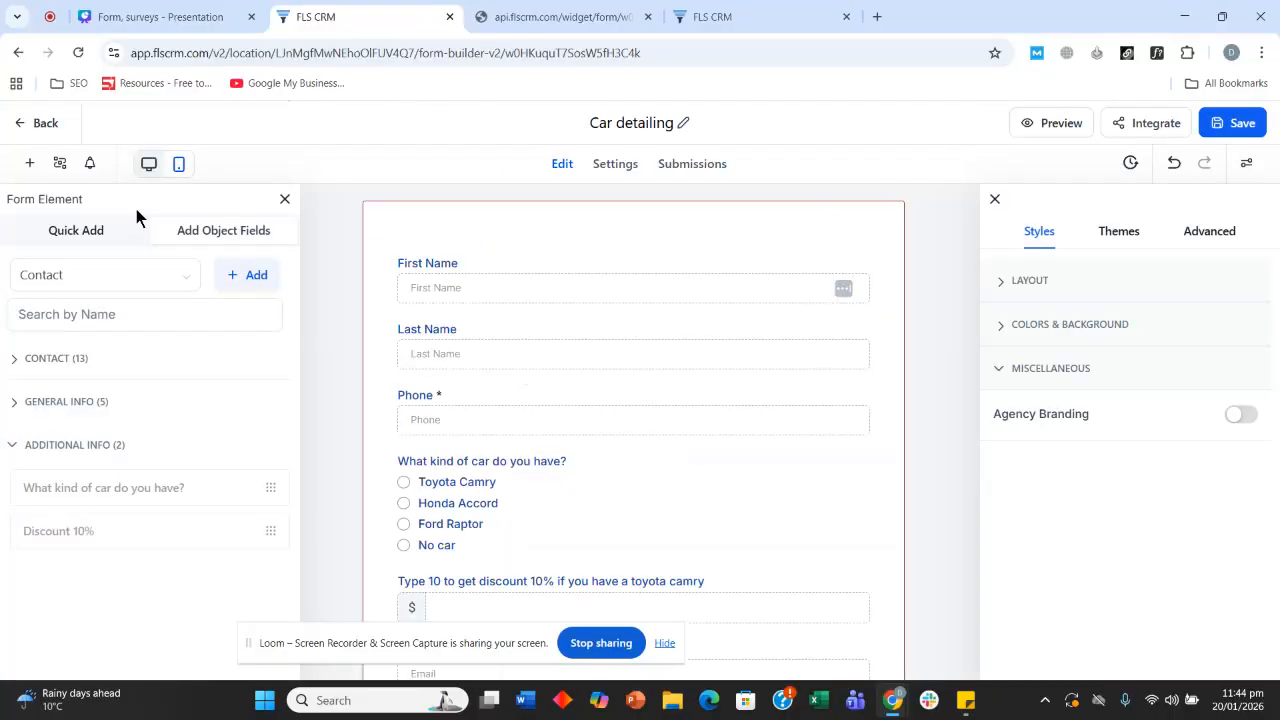
# - Turn on Email Notification for the Car detailing form and go through its subject, recipient, reply-to and sender name fields
pyautogui.click(90, 165)
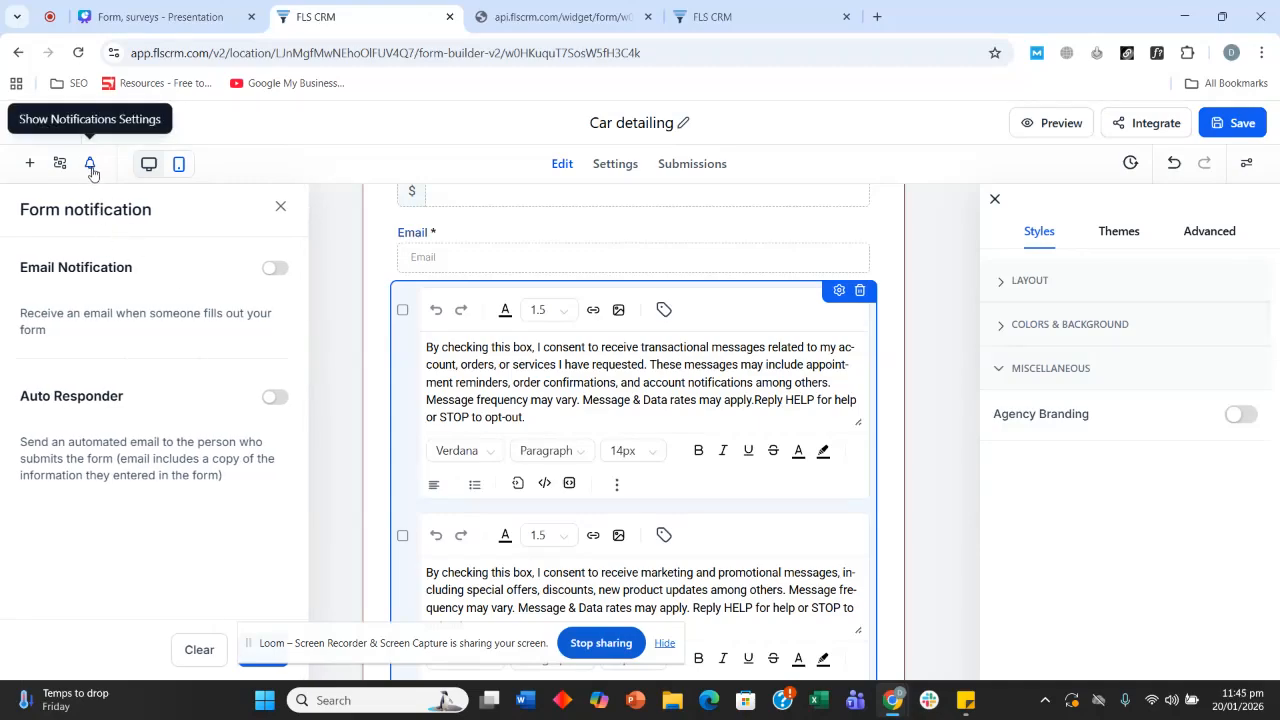
pyautogui.click(272, 270)
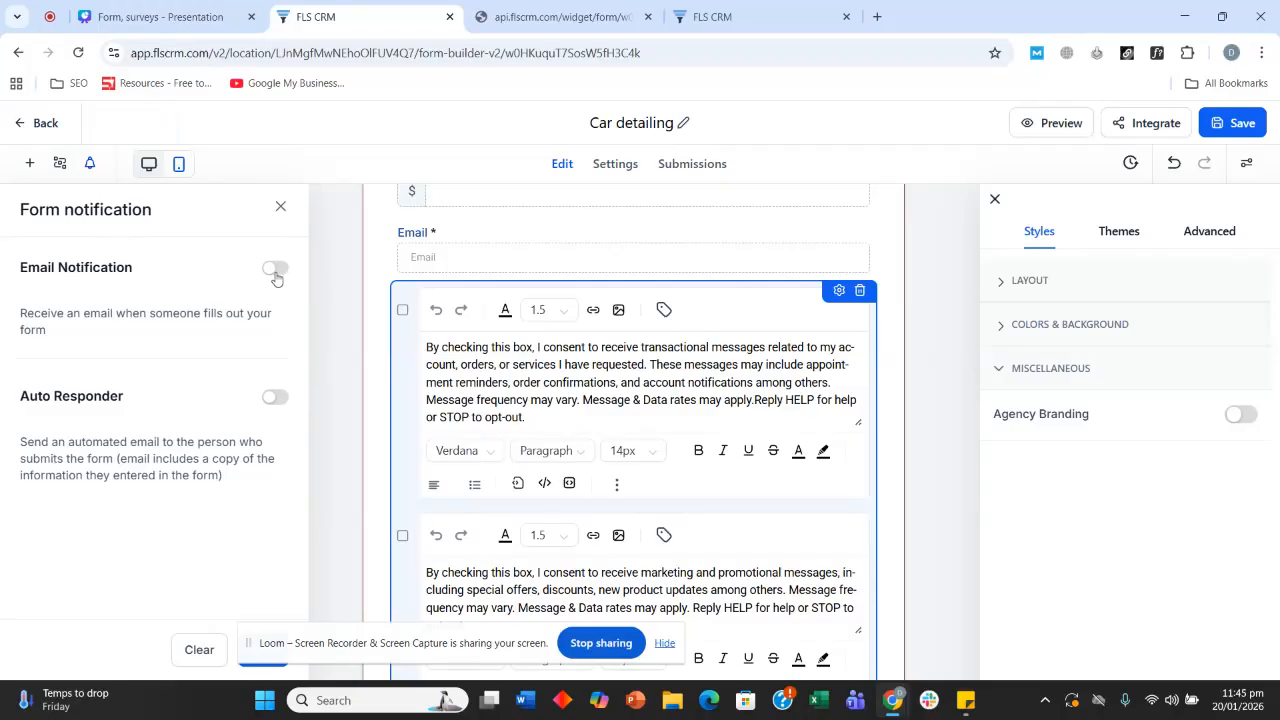
pyautogui.scroll(-1, 128, 318)
pyautogui.click(130, 318)
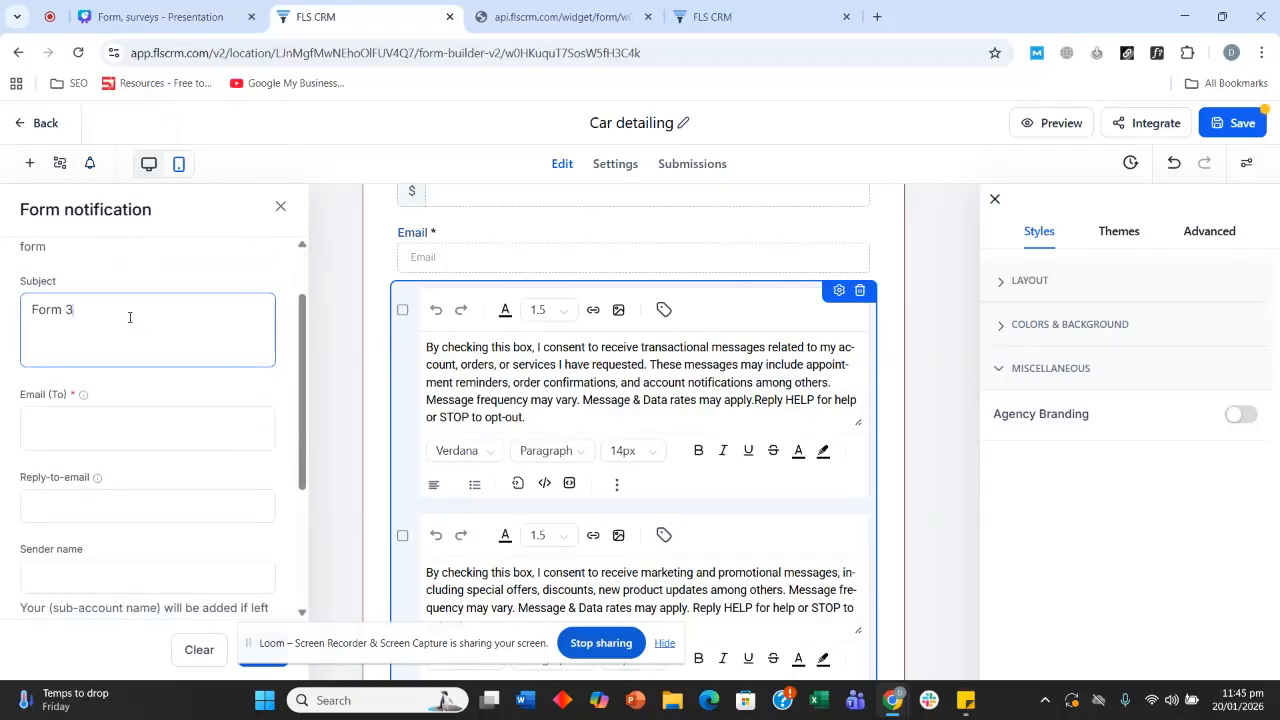
pyautogui.tripleClick(129, 317)
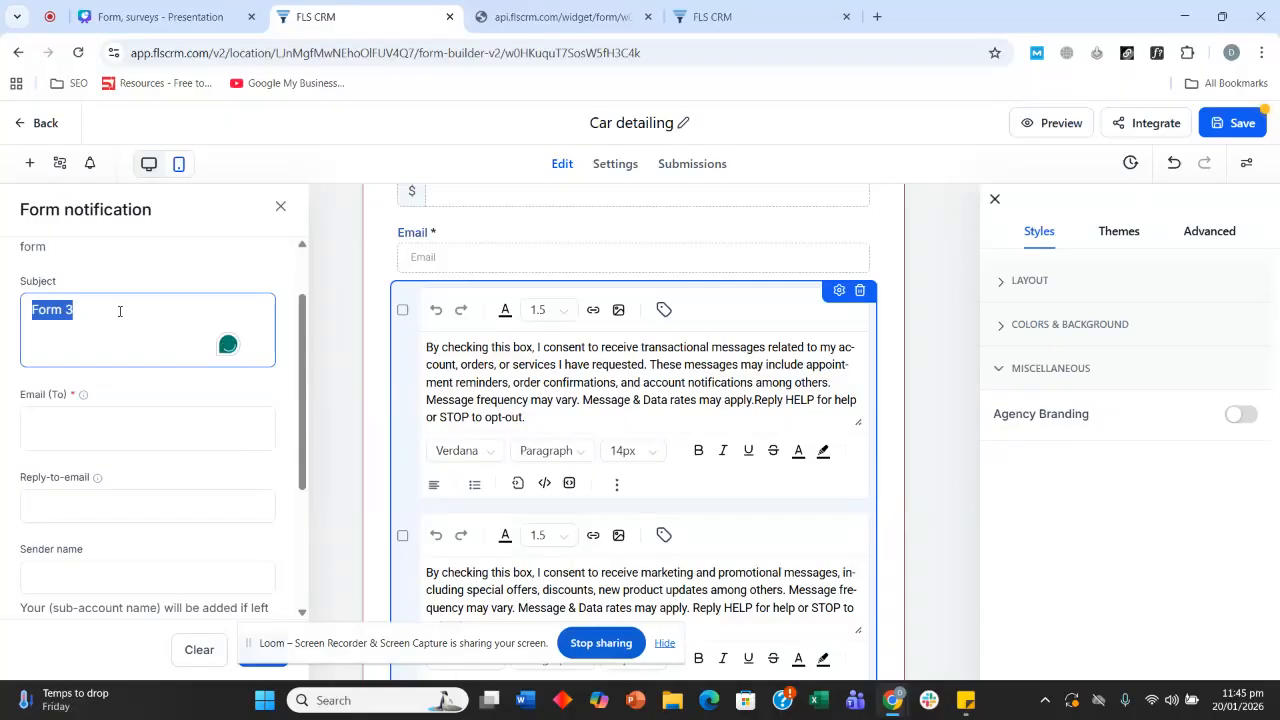
pyautogui.scroll(1, 119, 311)
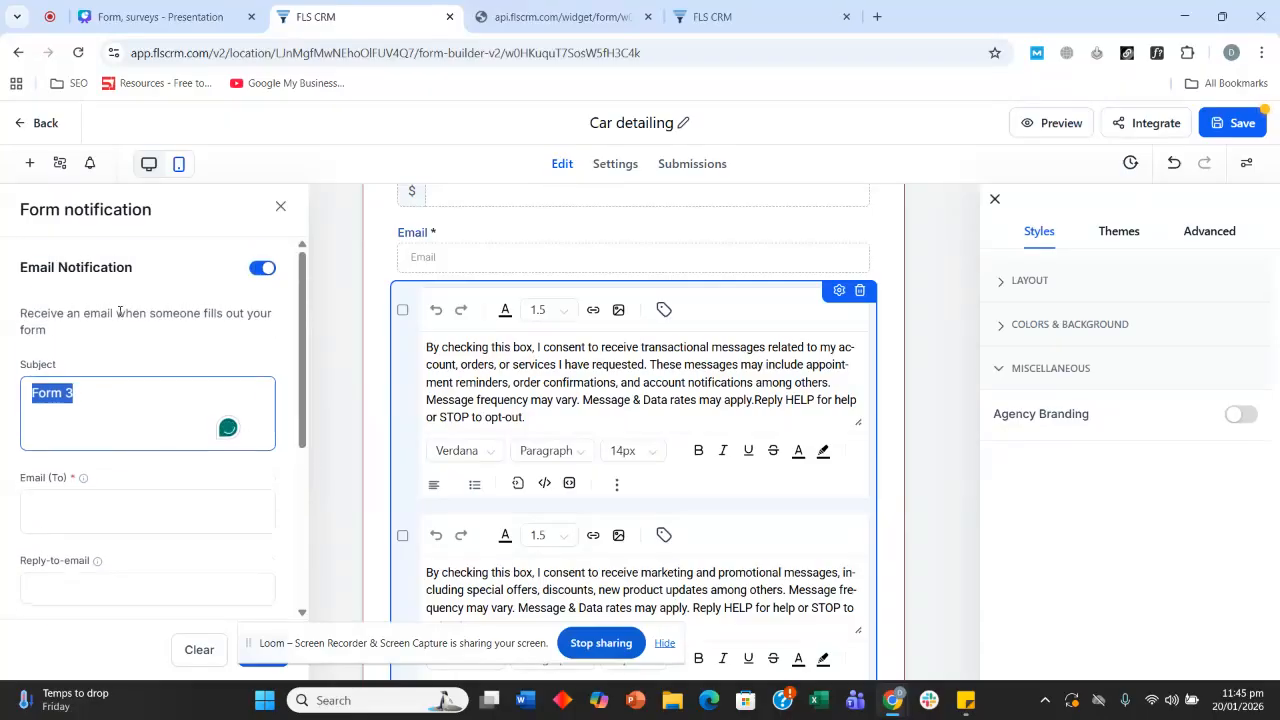
pyautogui.scroll(-3, 110, 320)
pyautogui.moveTo(101, 316)
pyautogui.click(140, 407)
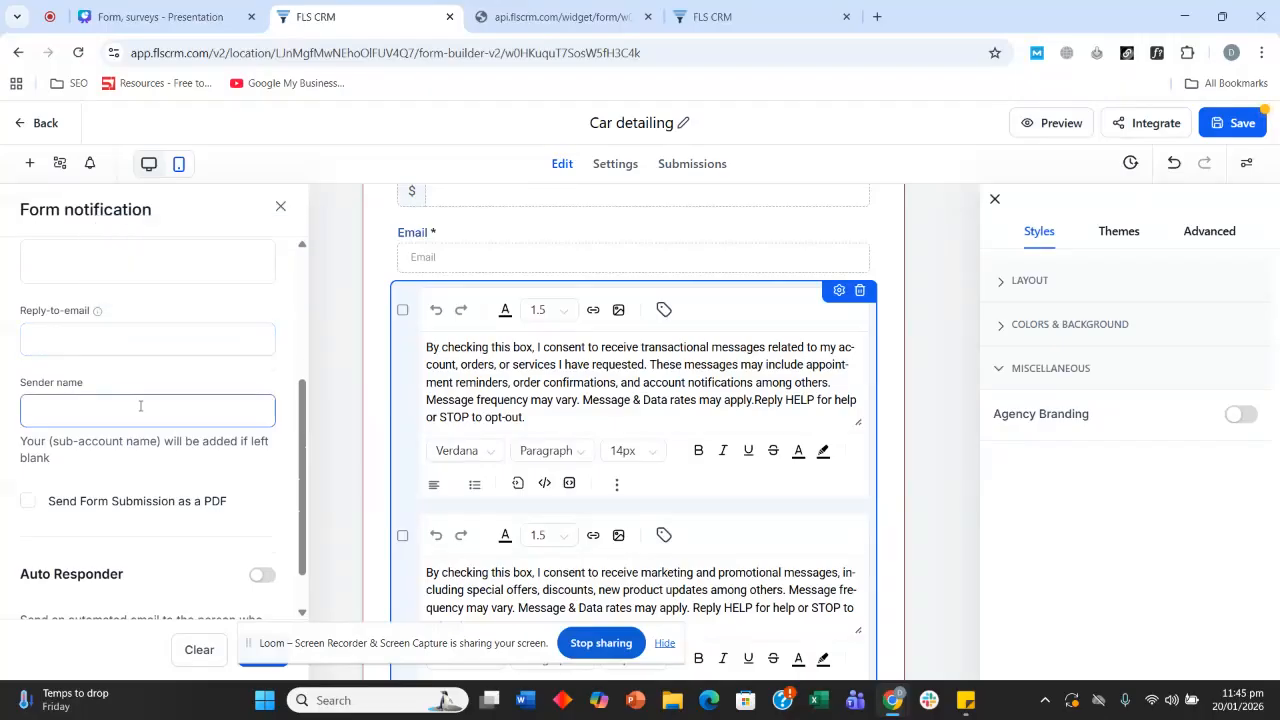
# - Read the guidance on the email notification's recipient field and close the notification settings
pyautogui.scroll(3, 138, 405)
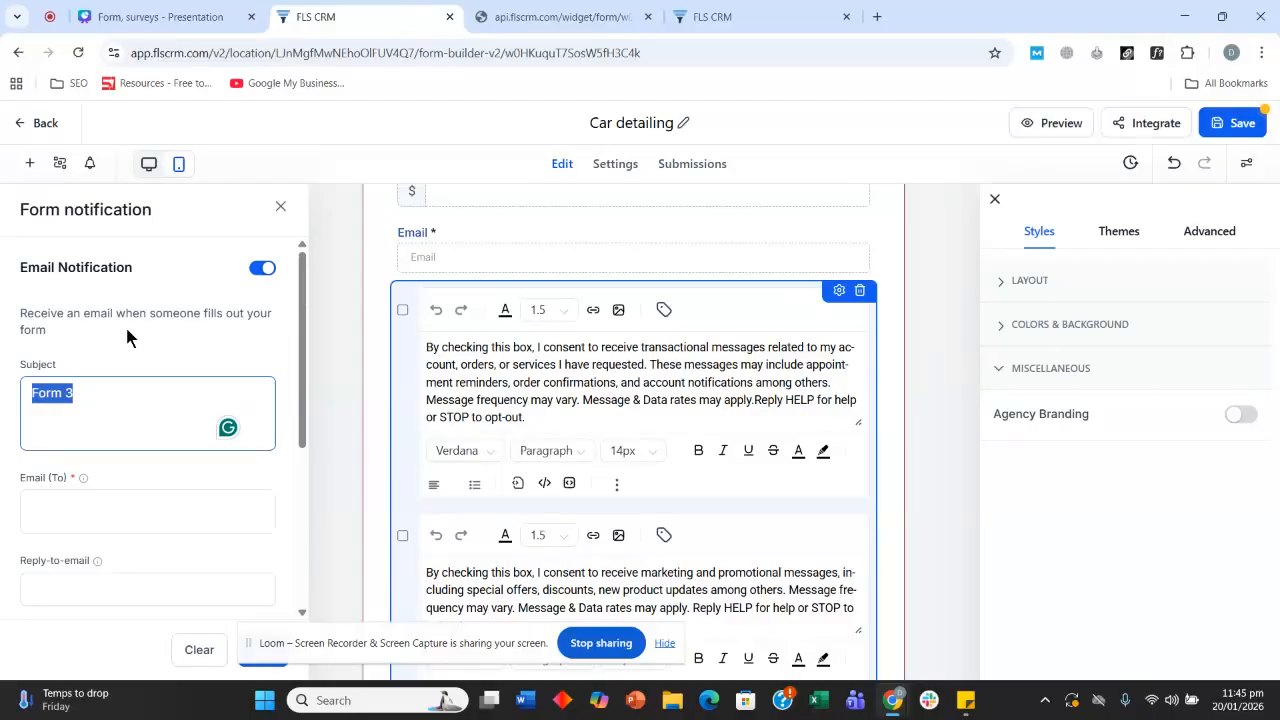
pyautogui.scroll(-3, 125, 324)
pyautogui.moveTo(82, 311)
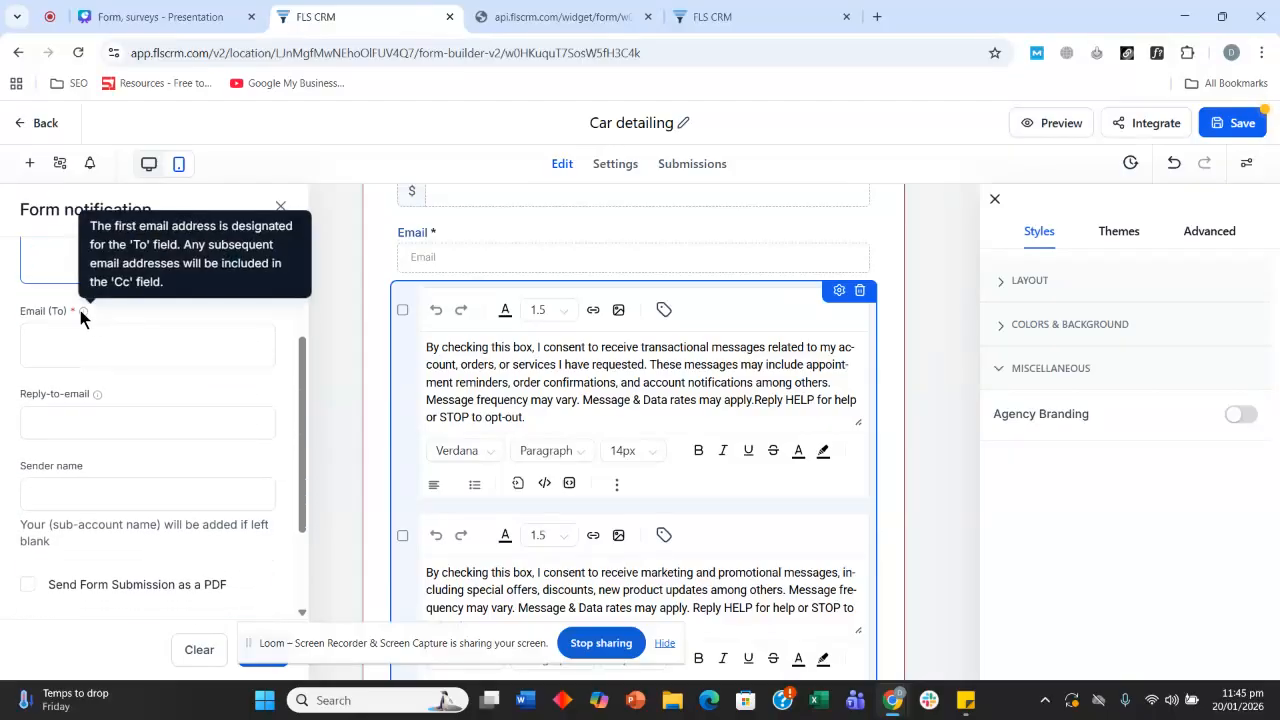
pyautogui.scroll(-1, 80, 310)
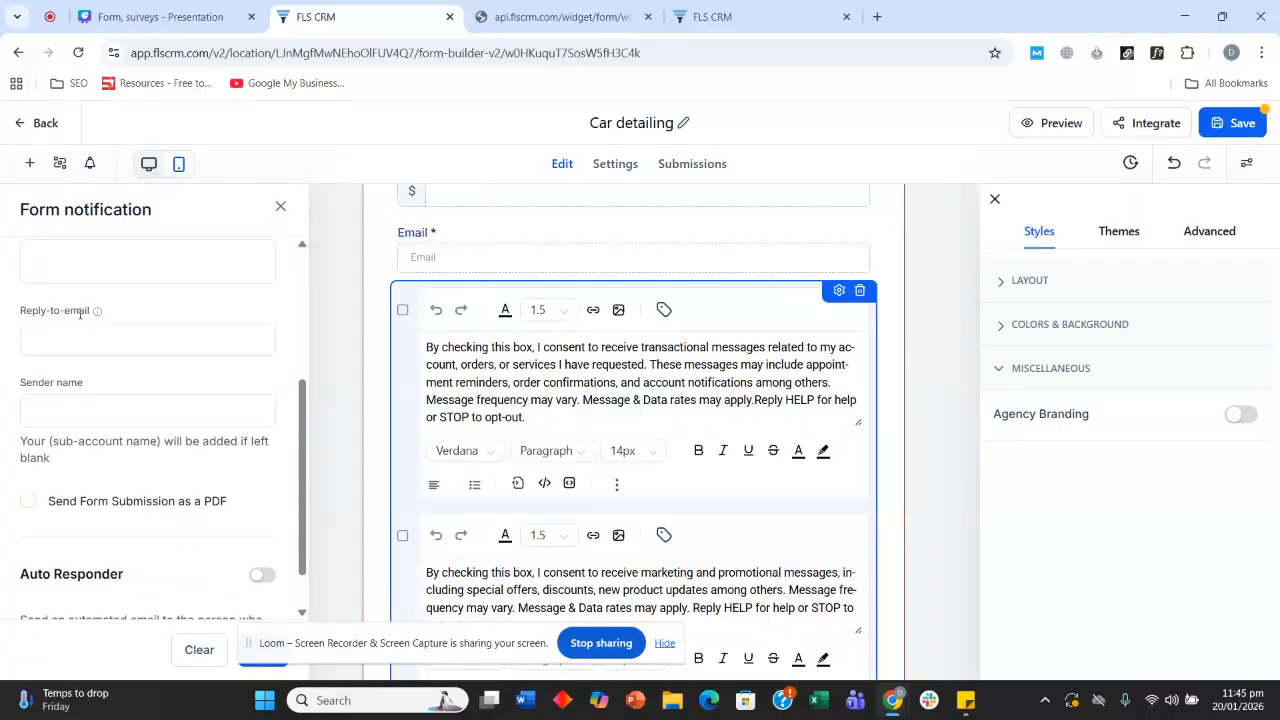
pyautogui.scroll(1, 81, 312)
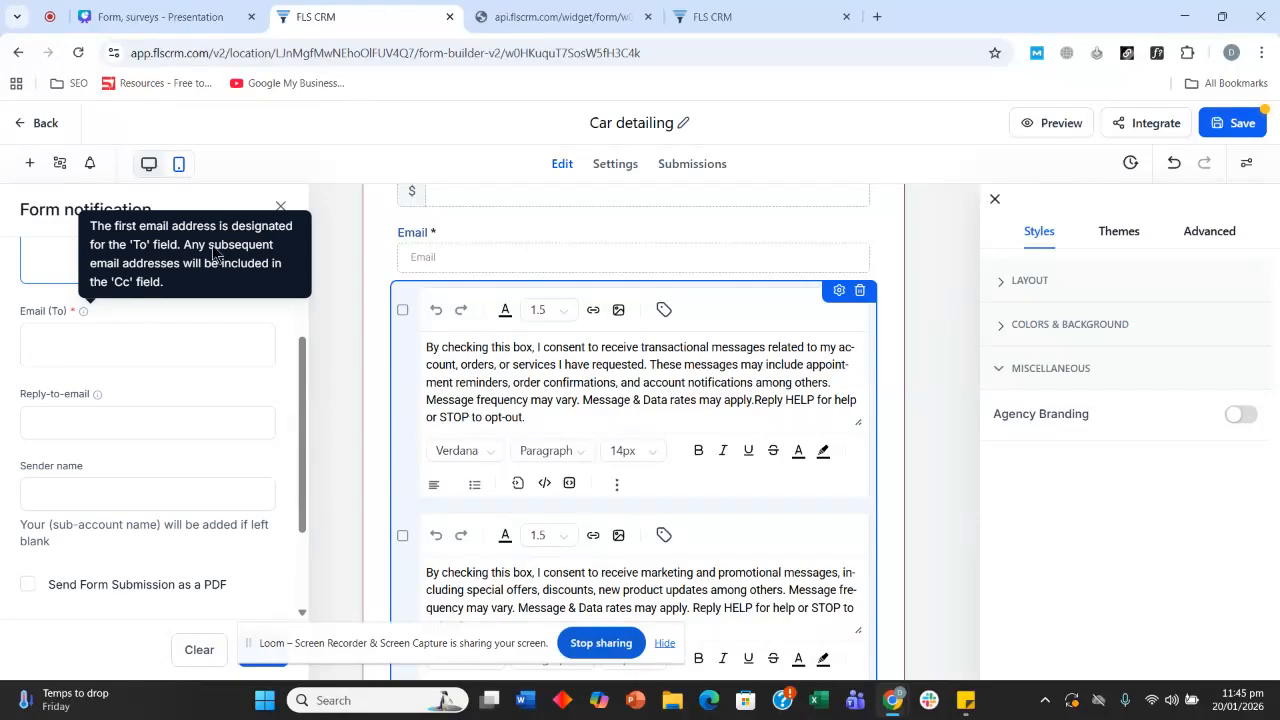
pyautogui.click(280, 206)
pyautogui.click(90, 163)
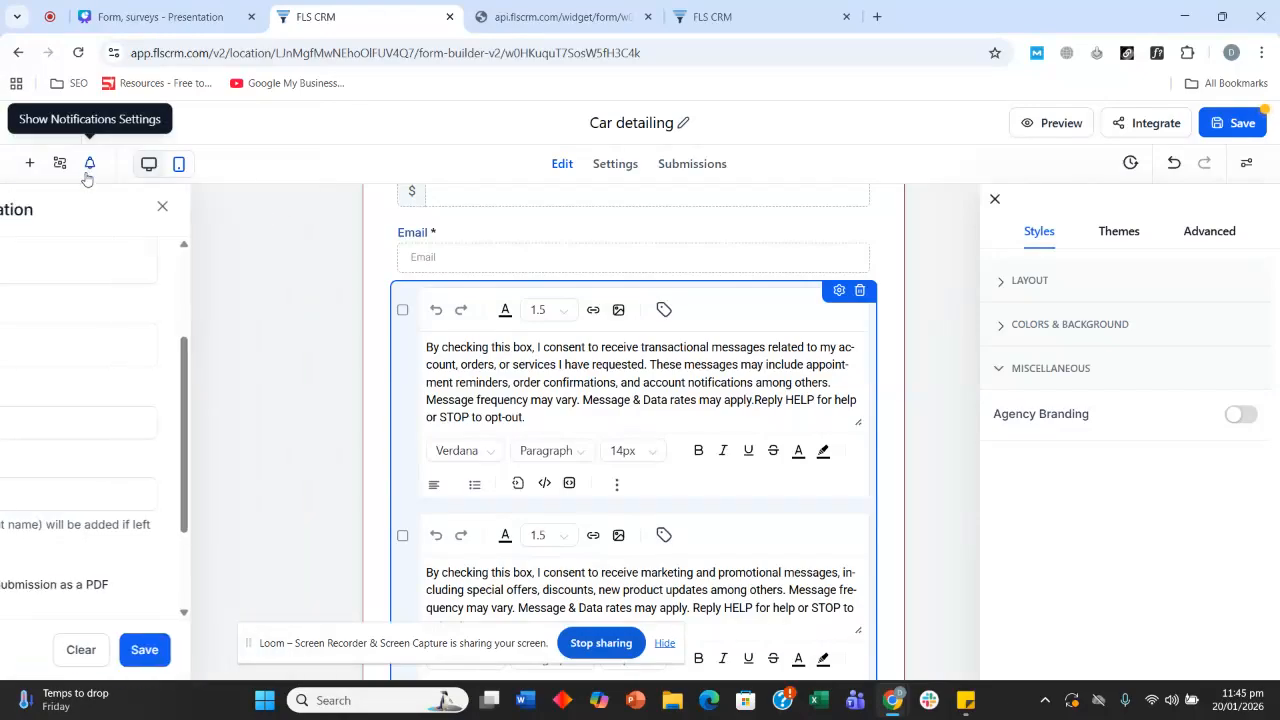
pyautogui.click(279, 206)
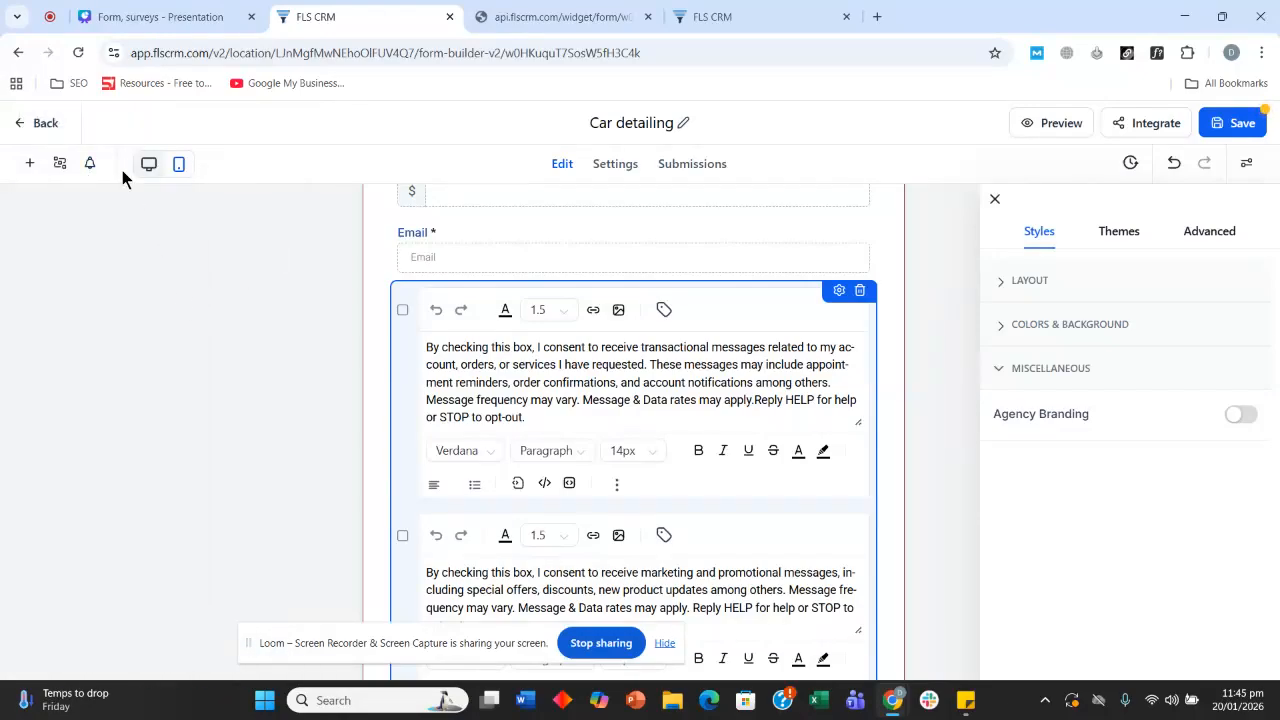
# - Turn off Email Notification, turn on Auto Responder, check its reply-to email guidance and close the notification settings
pyautogui.click(90, 163)
pyautogui.click(260, 270)
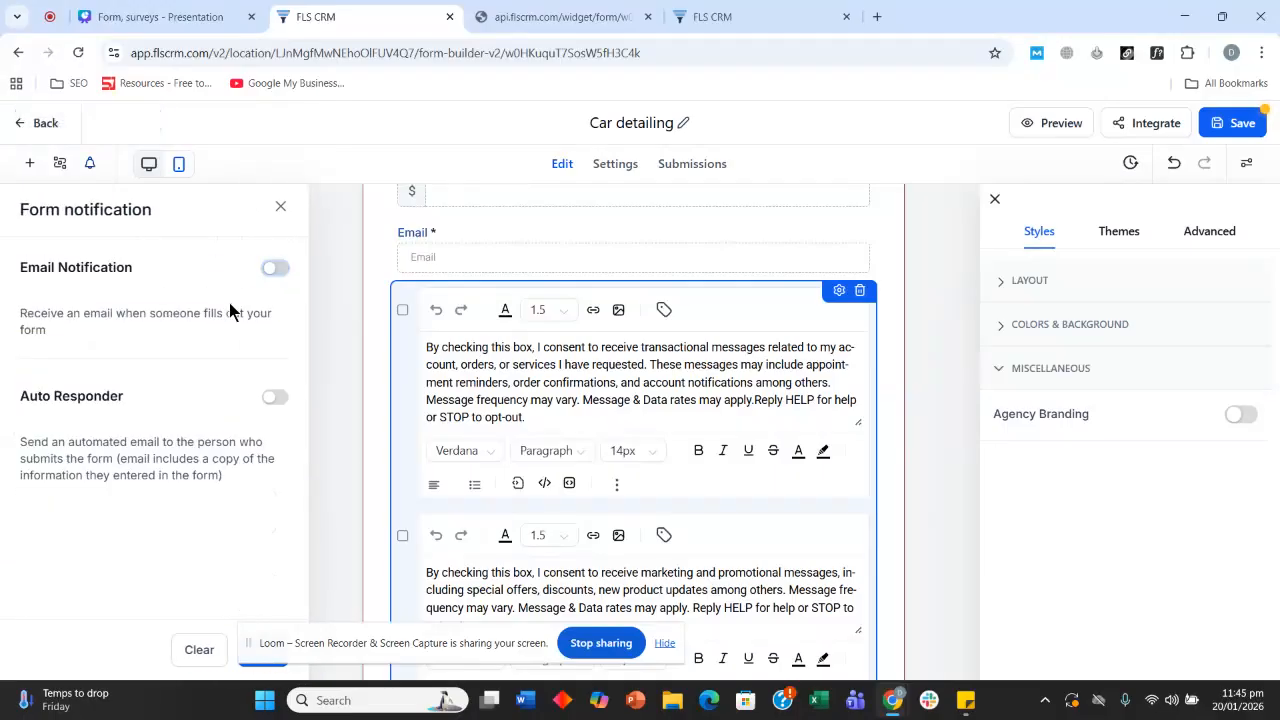
pyautogui.click(264, 400)
pyautogui.scroll(-5, 180, 376)
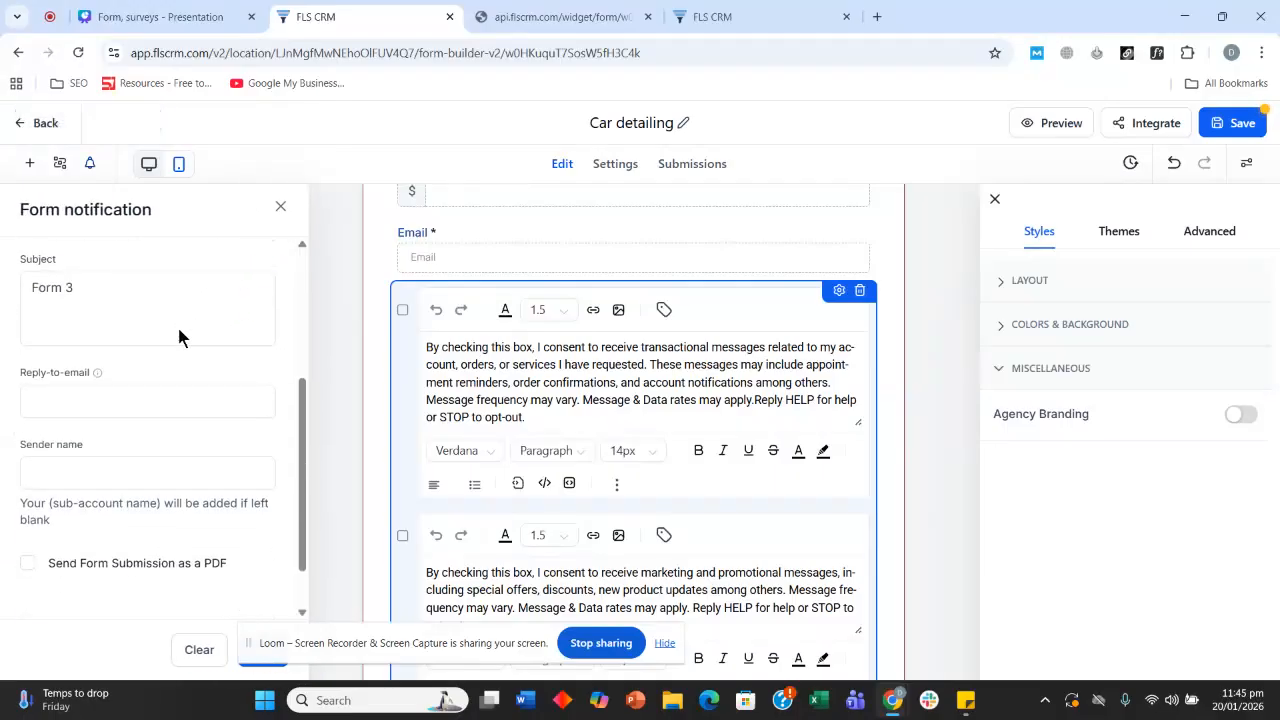
pyautogui.click(110, 412)
pyautogui.scroll(4, 110, 420)
pyautogui.scroll(-1, 109, 420)
pyautogui.click(116, 420)
pyautogui.moveTo(98, 393)
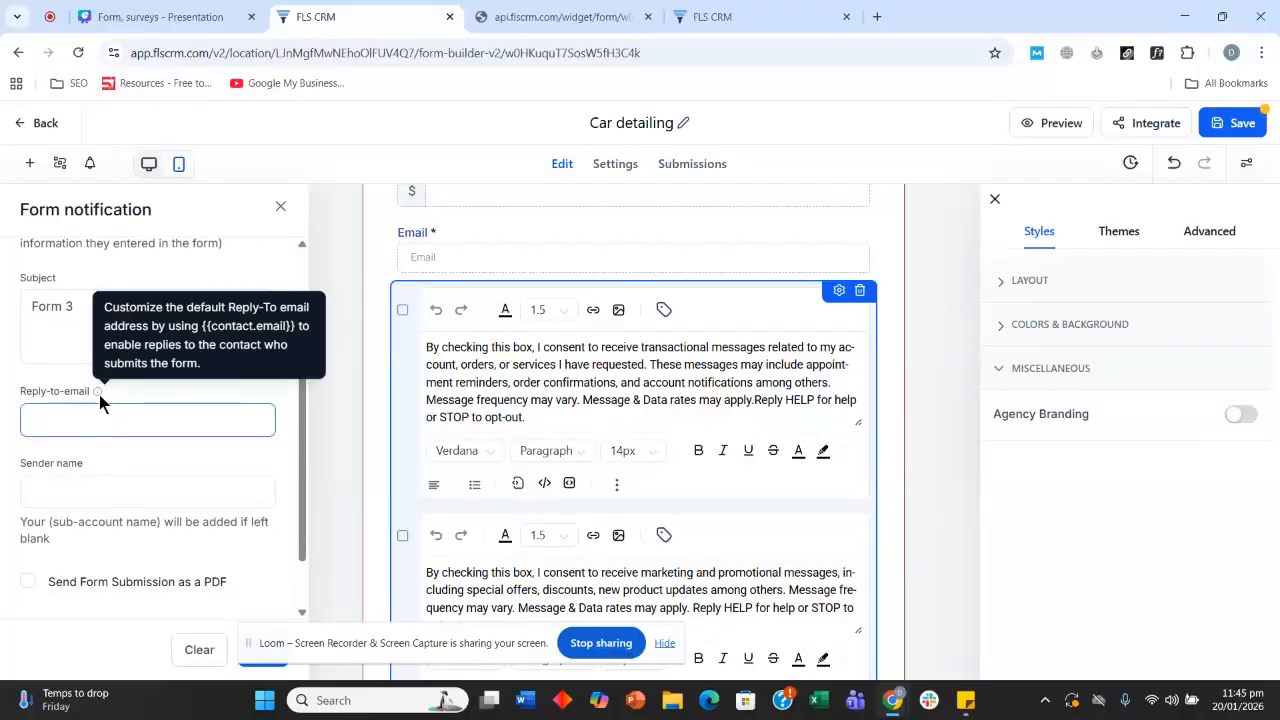
pyautogui.click(280, 207)
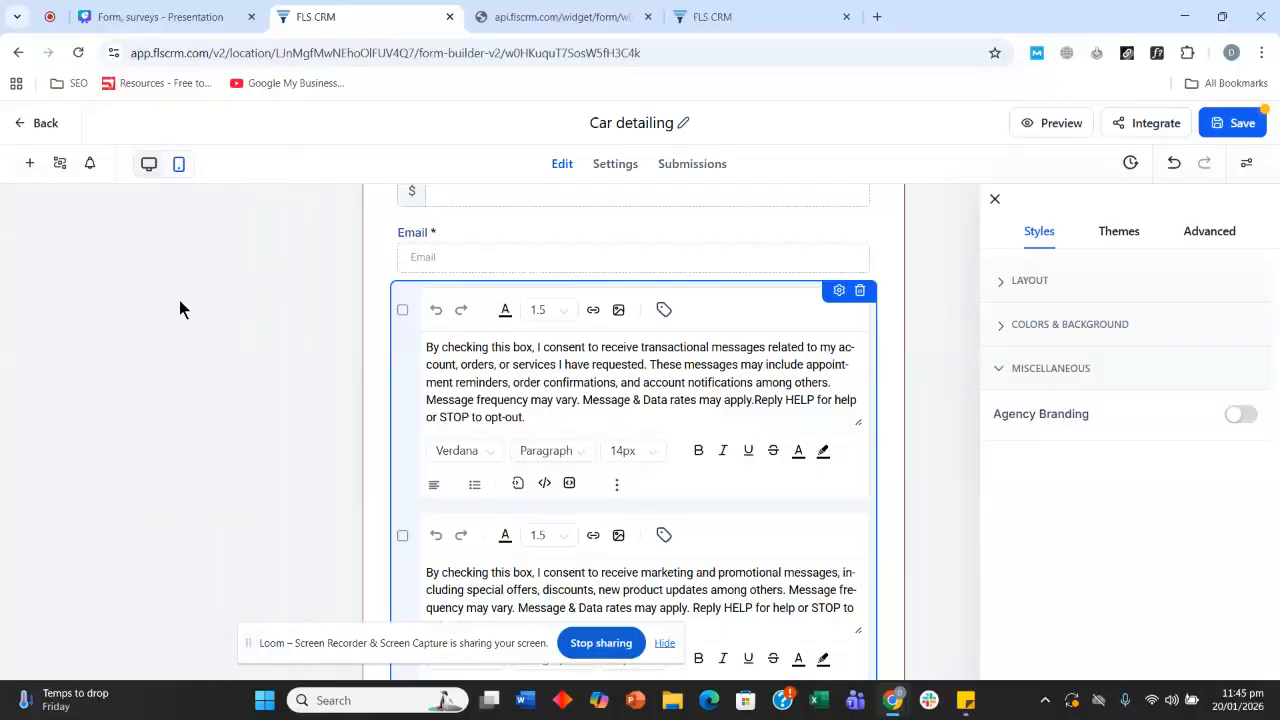
# - Save the Car detailing form and return to the forms list
pyautogui.scroll(5, 150, 325)
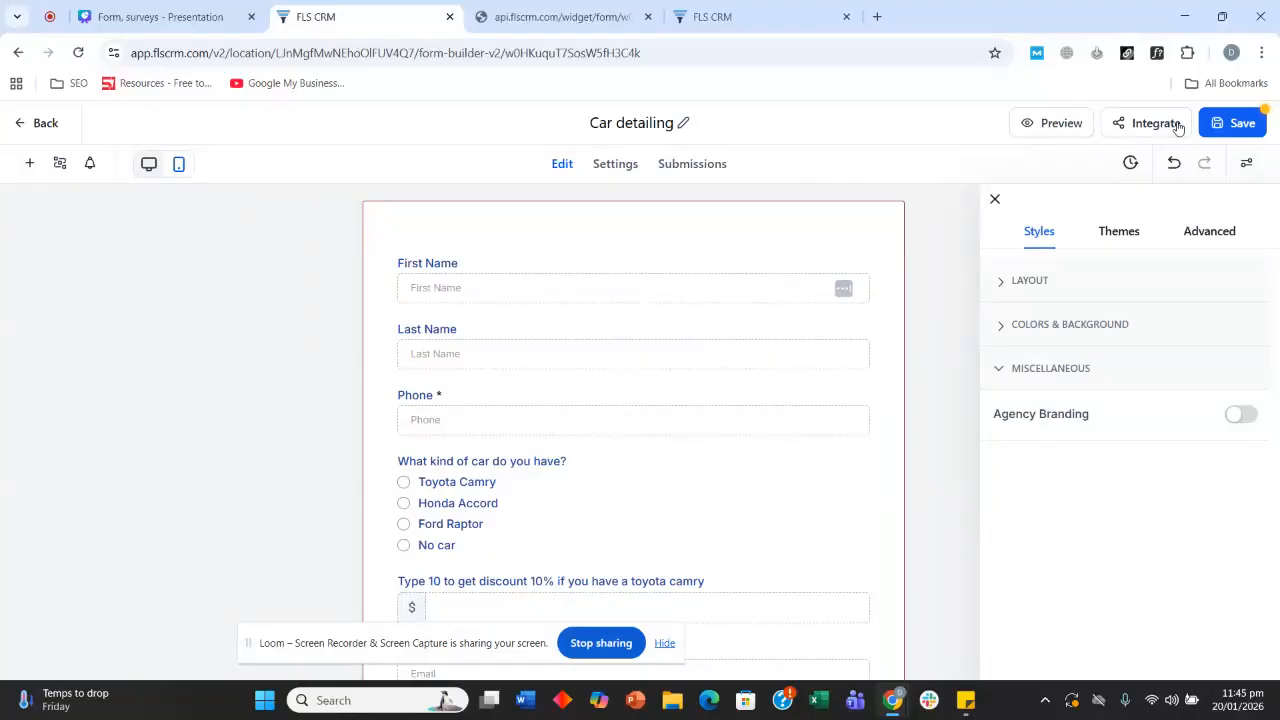
pyautogui.click(1222, 123)
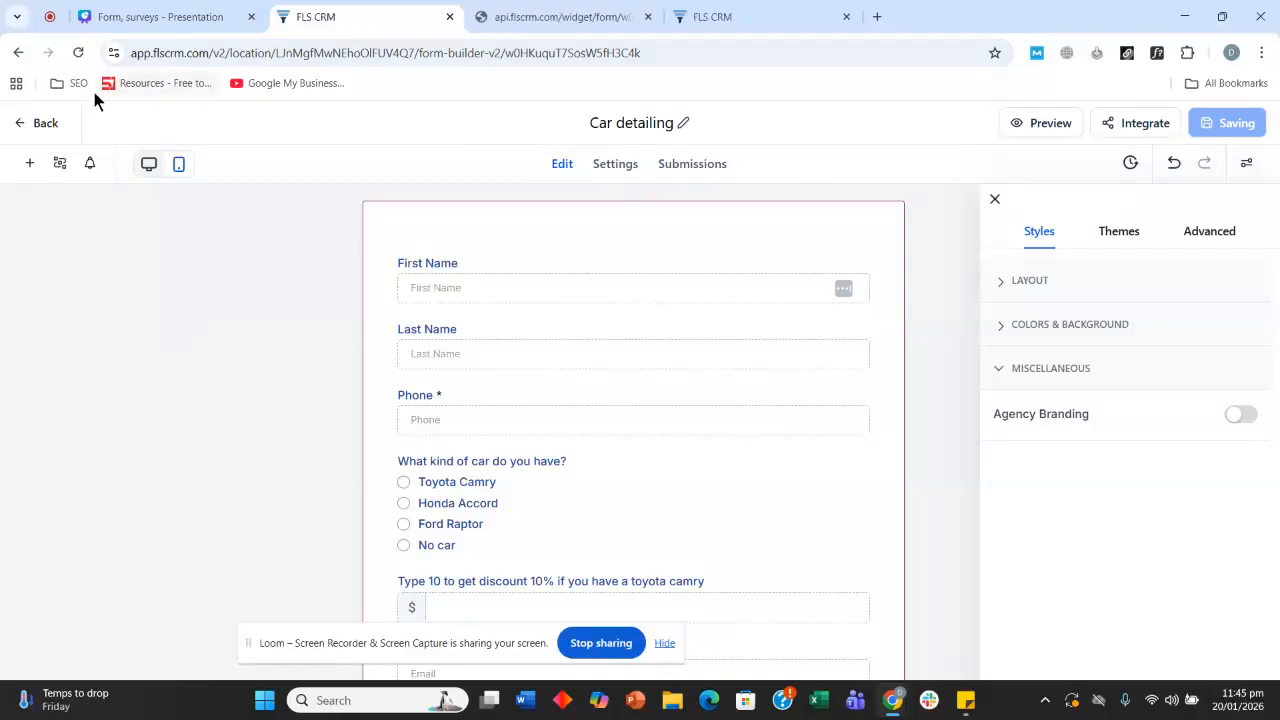
pyautogui.click(17, 128)
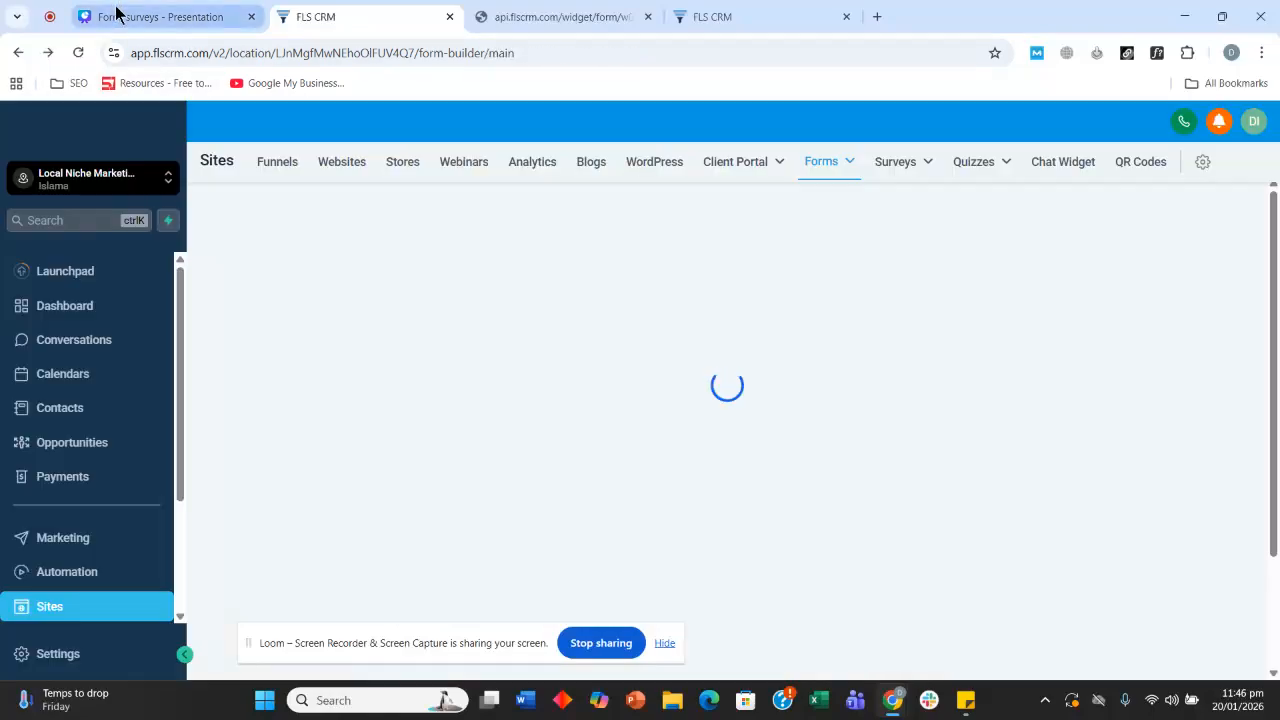
# - Open the survey builder and create a new blank survey
pyautogui.moveTo(893, 195)
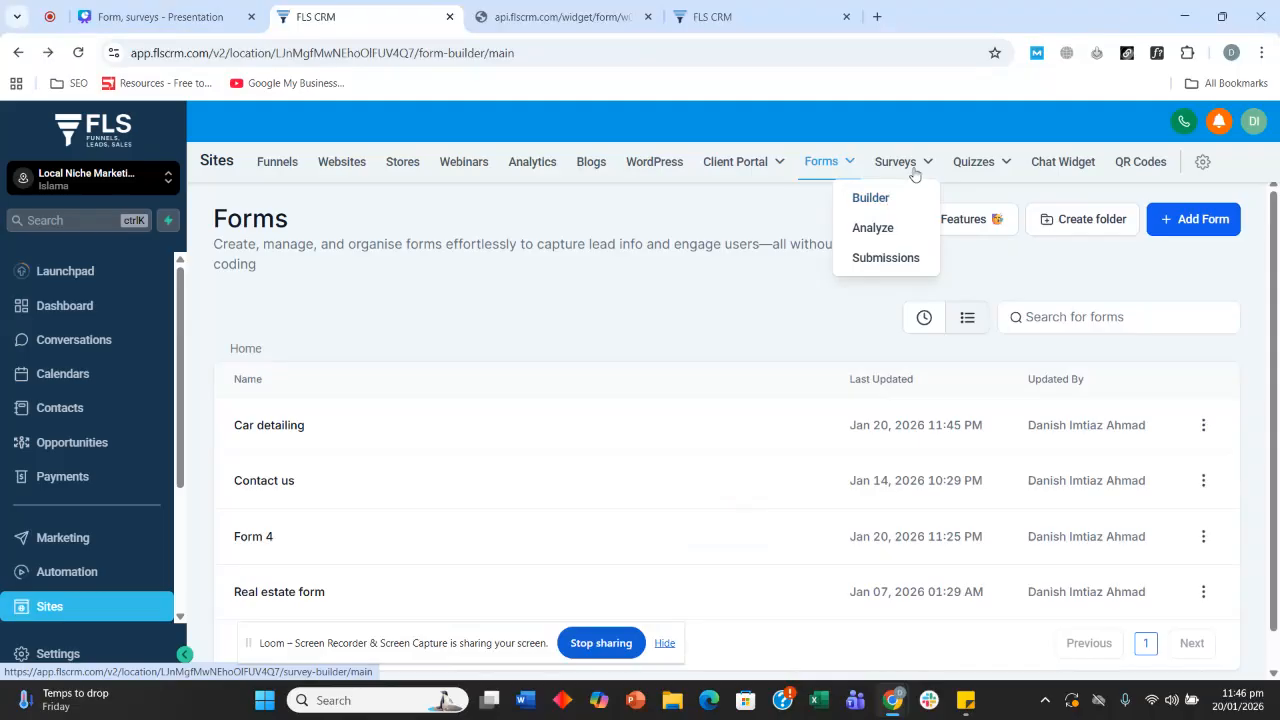
pyautogui.click(889, 199)
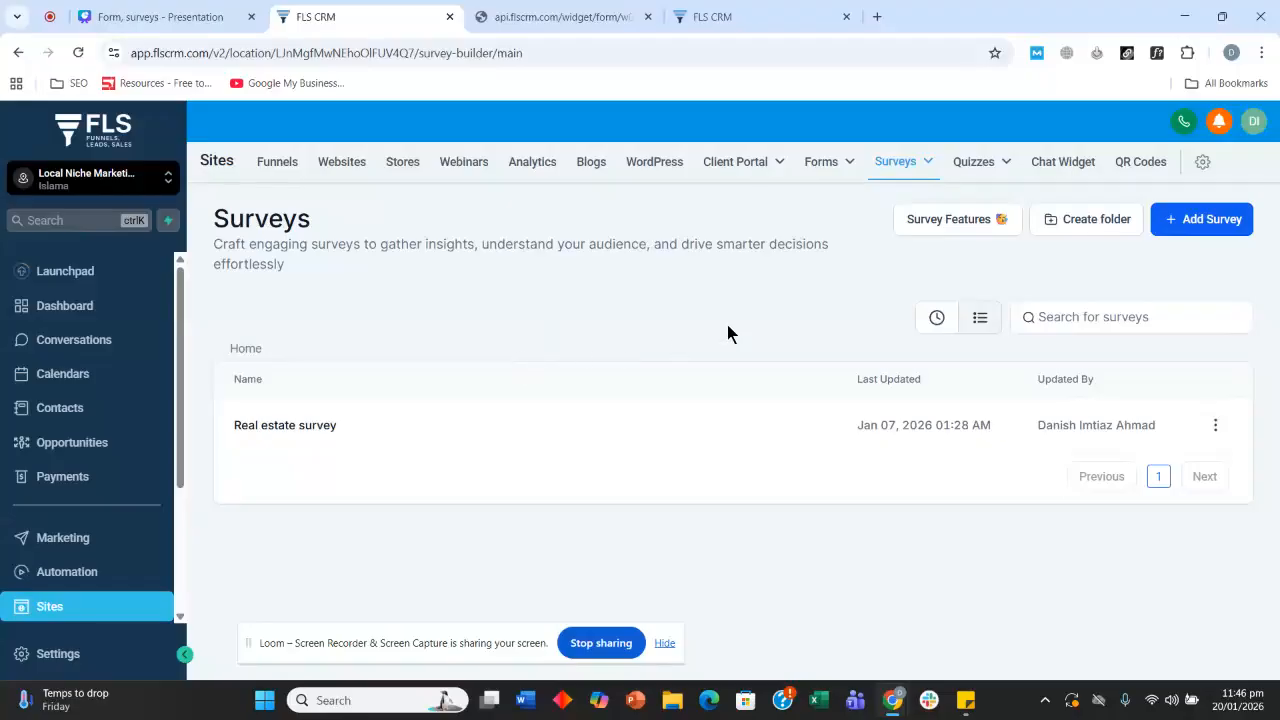
pyautogui.click(1176, 233)
pyautogui.click(863, 556)
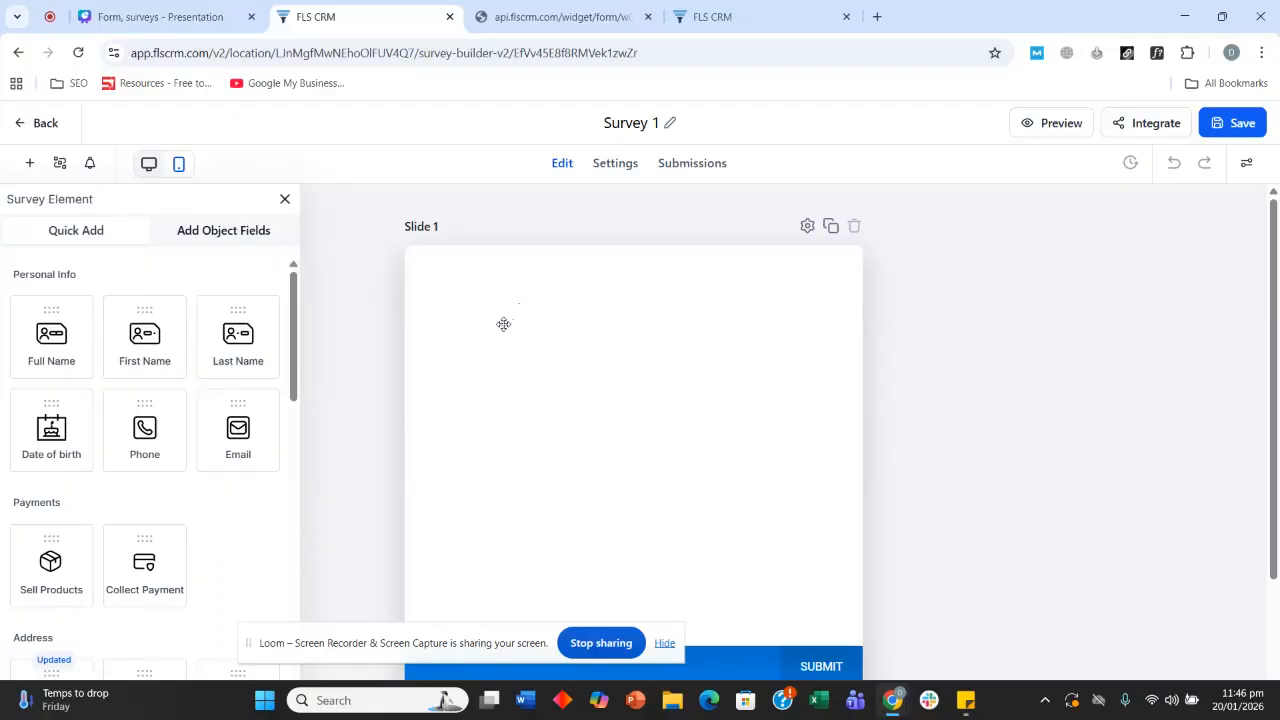
# - Examine the blank survey slide and browse the available quick-add survey elements
pyautogui.scroll(-2, 503, 349)
pyautogui.scroll(2, 518, 361)
pyautogui.scroll(-2, 612, 357)
pyautogui.scroll(2, 612, 357)
pyautogui.scroll(-2, 609, 363)
pyautogui.scroll(2, 529, 343)
pyautogui.scroll(-3, 143, 340)
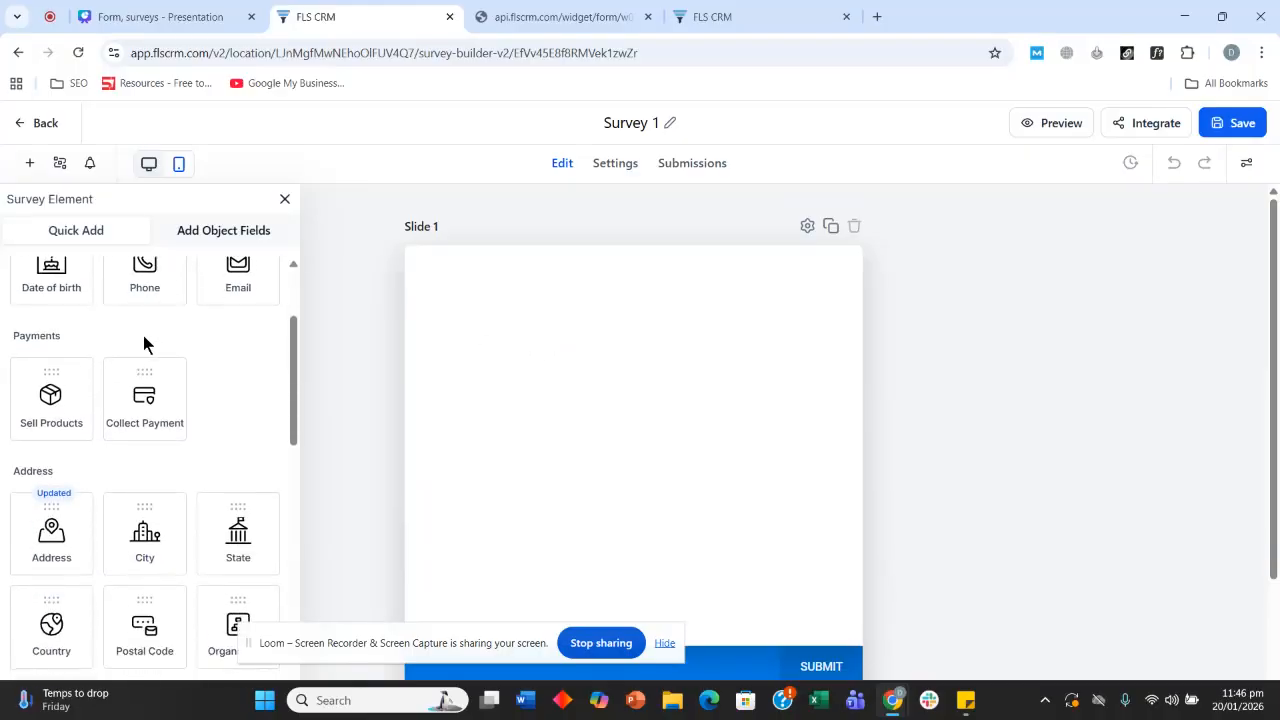
pyautogui.scroll(-8, 141, 336)
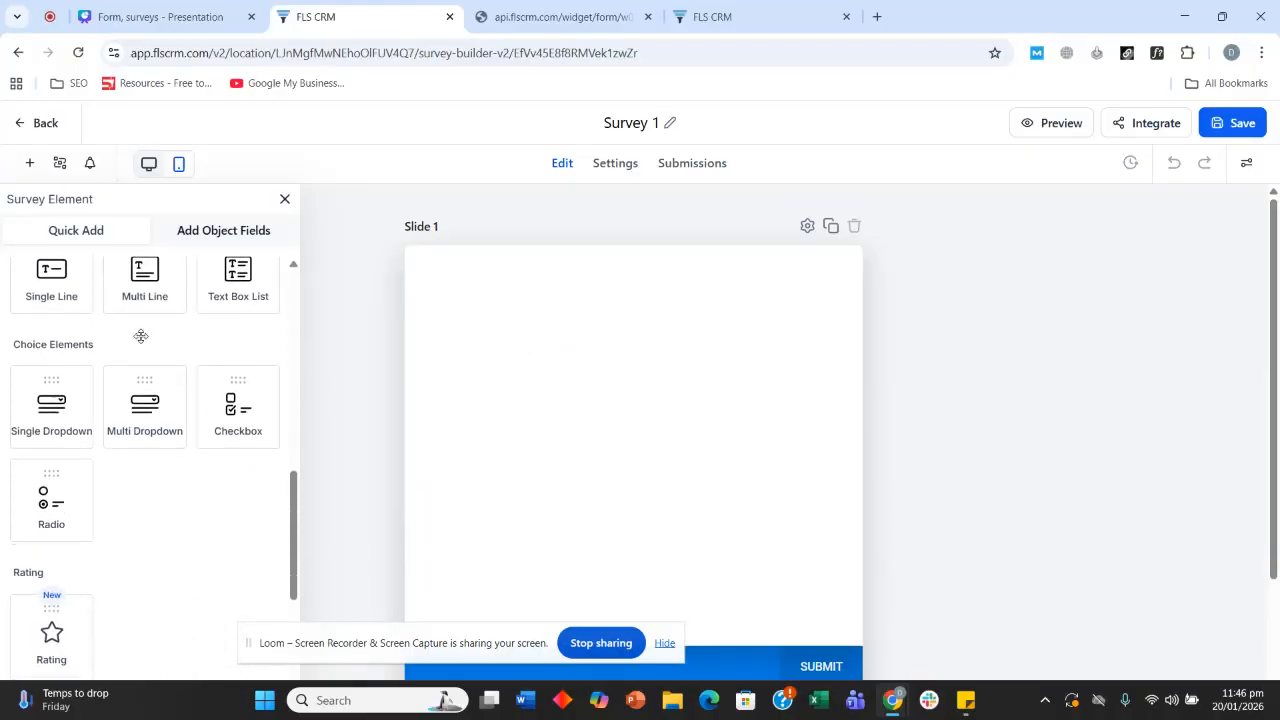
# - Add a Text element to Slide 1 of the survey and change its text to "Rate our service"
pyautogui.scroll(-3, 141, 336)
pyautogui.moveTo(51, 435); pyautogui.dragTo(650, 391)
pyautogui.tripleClick(641, 358)
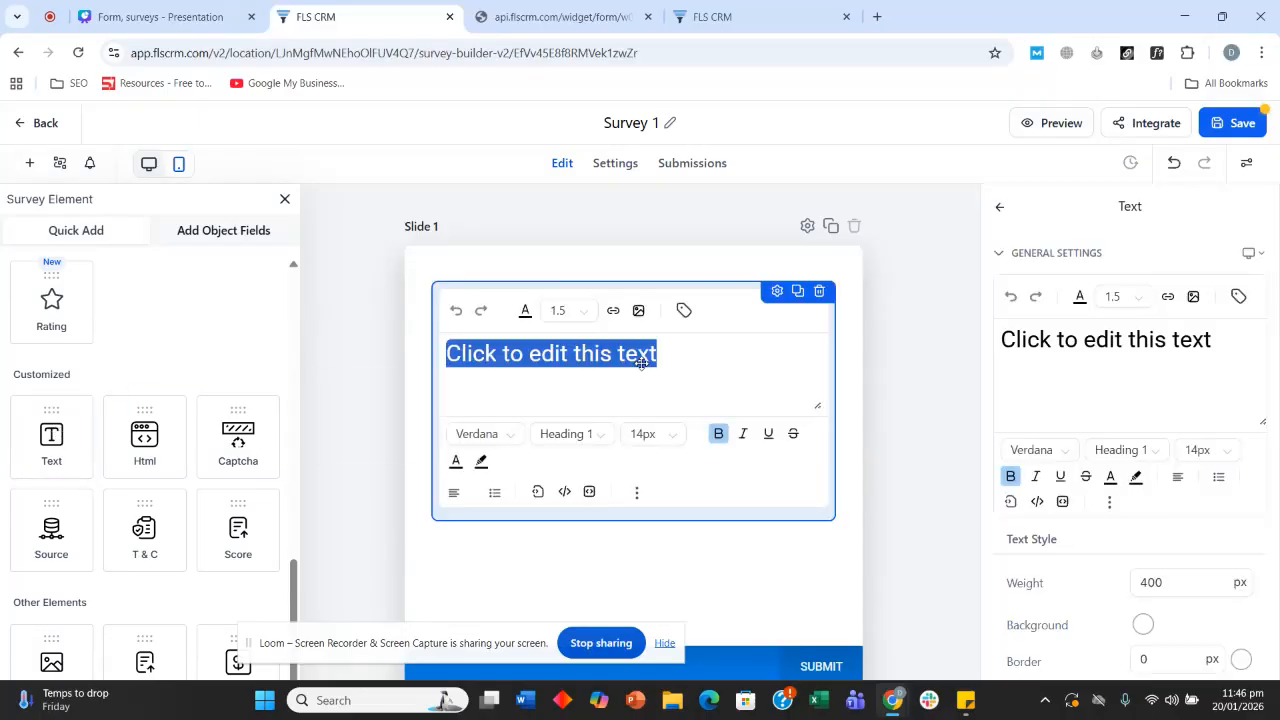
pyautogui.write('Rate our service')
pyautogui.click(906, 325)
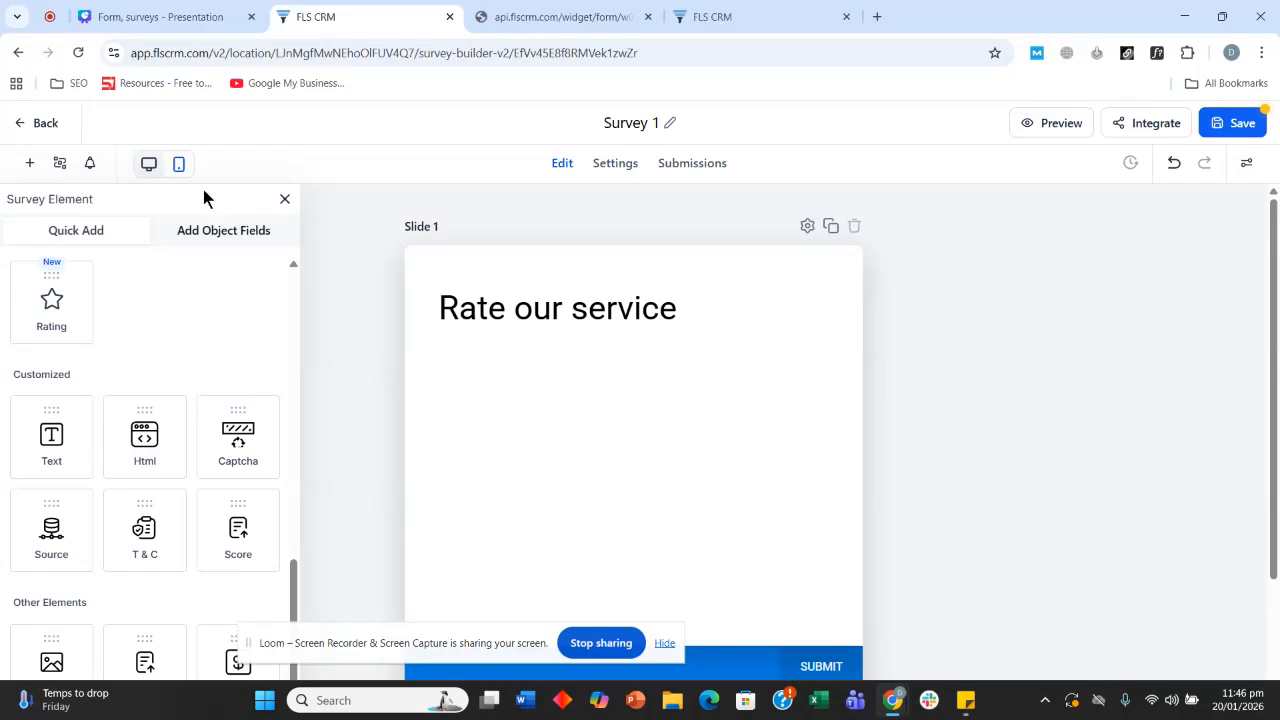
# - Start a new Radio Select custom field for the Contact object, named Feedback, in the Additional Info group
pyautogui.scroll(8, 249, 291)
pyautogui.click(244, 230)
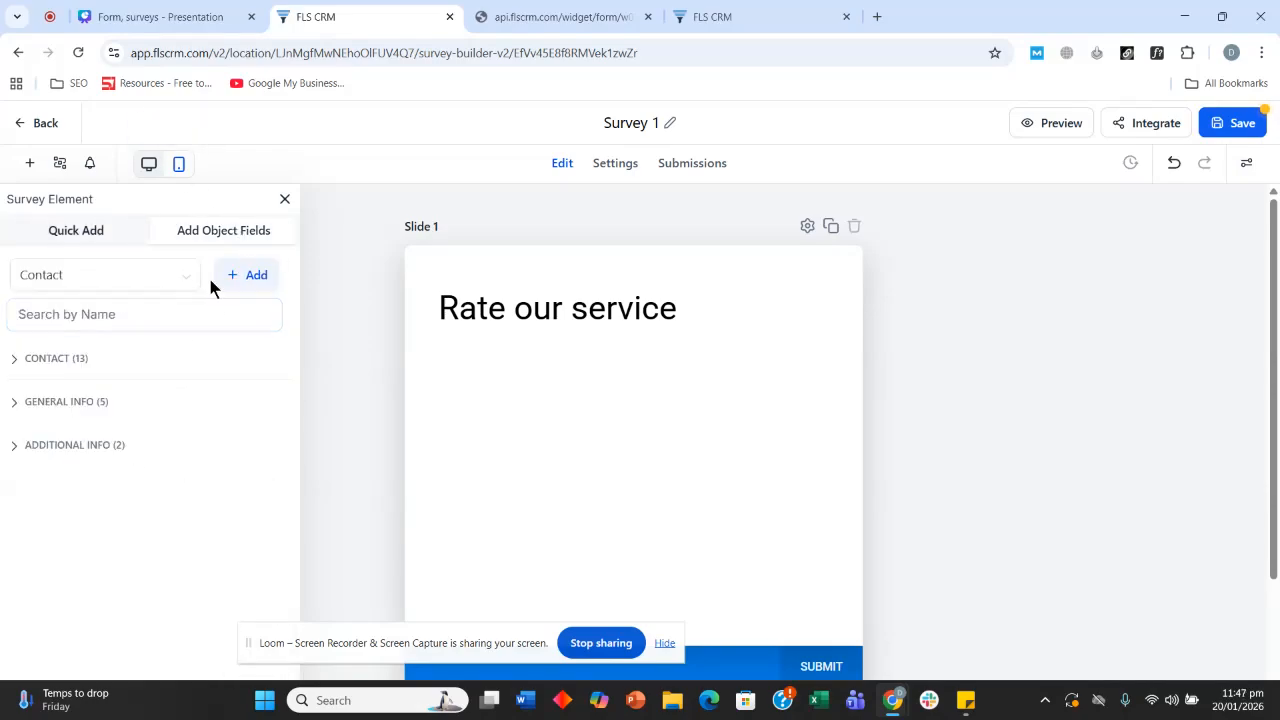
pyautogui.click(247, 275)
pyautogui.click(552, 418)
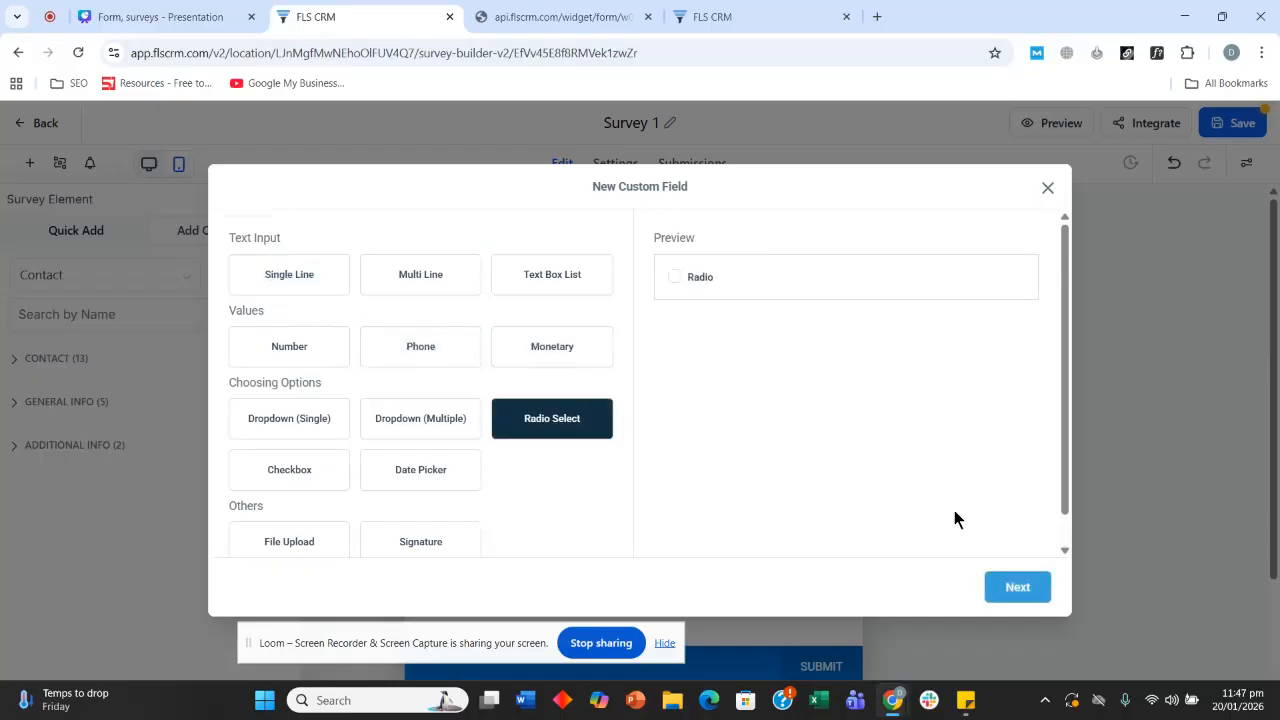
pyautogui.click(1017, 587)
pyautogui.click(341, 336)
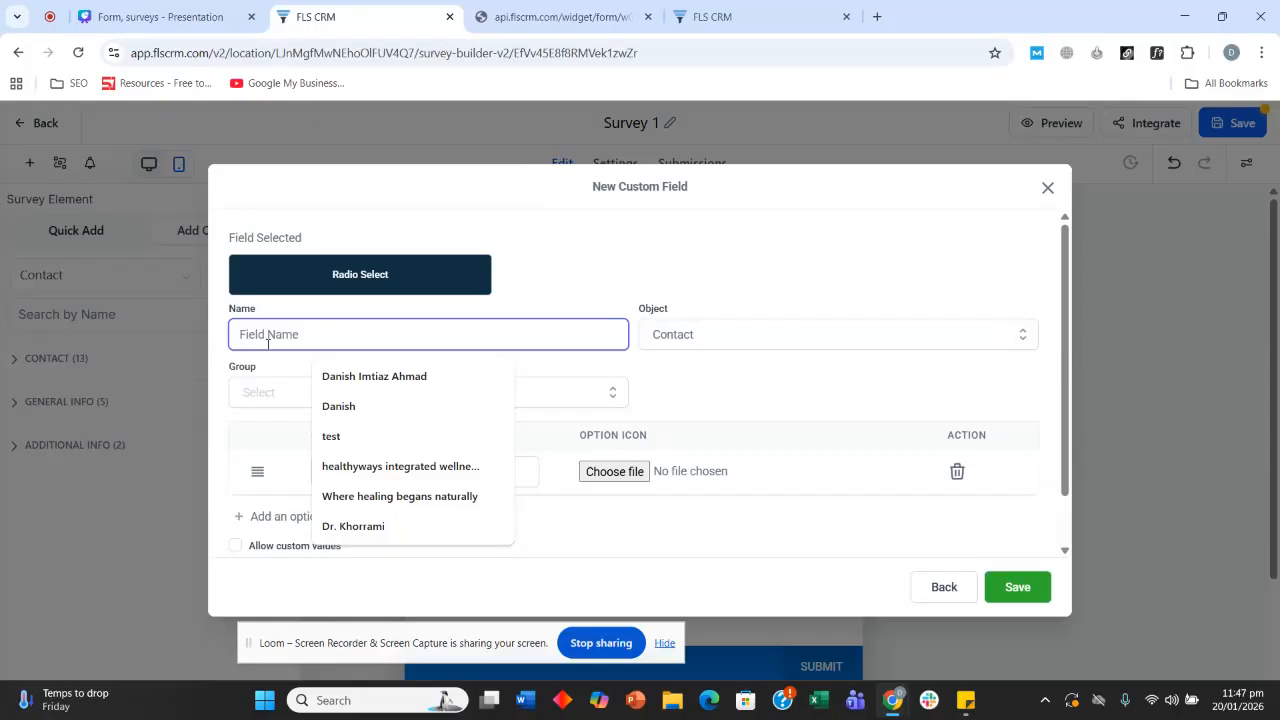
pyautogui.write('Feedback')
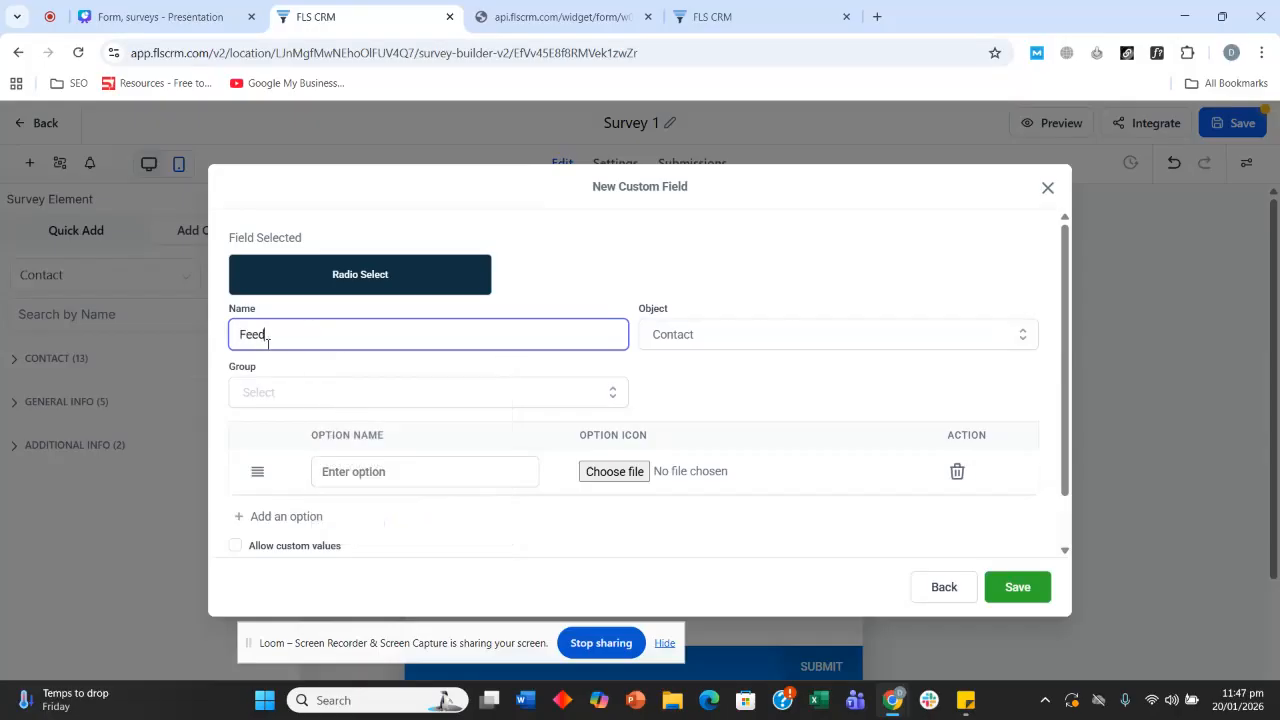
pyautogui.click(286, 397)
pyautogui.click(289, 432)
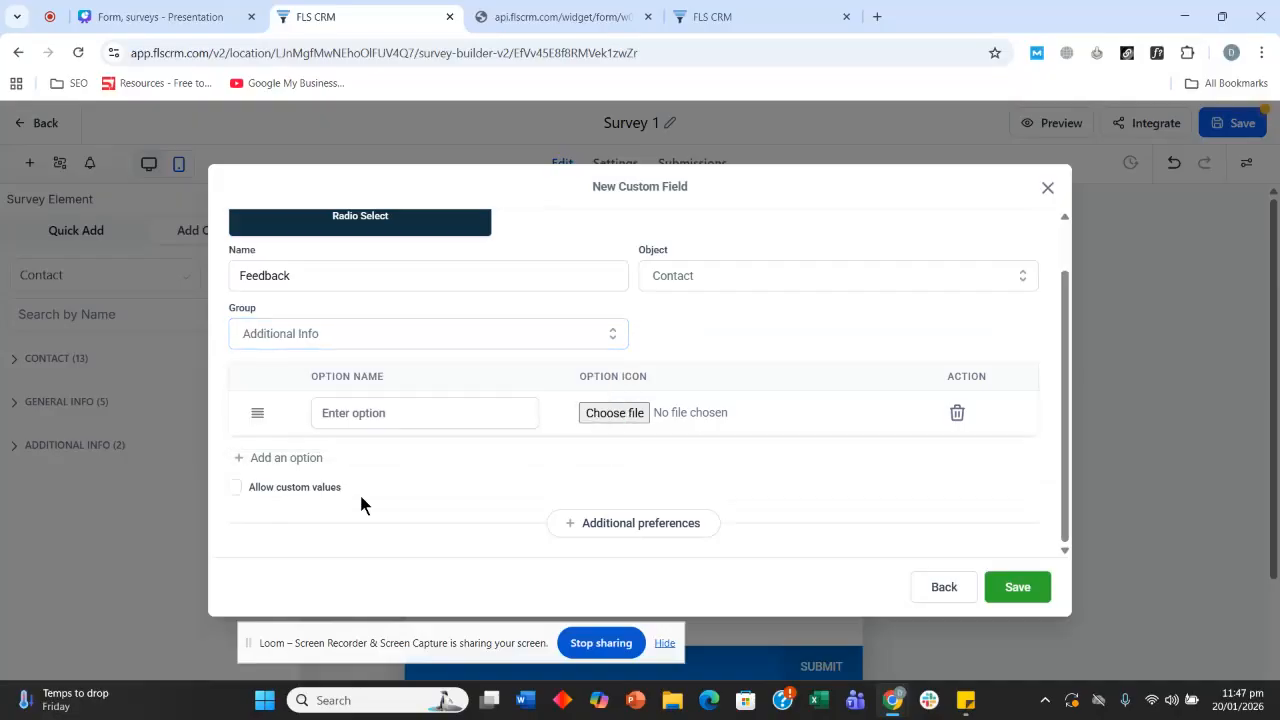
# - Give the Feedback custom field the options 5, 4, 3, 2 and 1, and save the field
pyautogui.click(372, 413)
pyautogui.write('5')
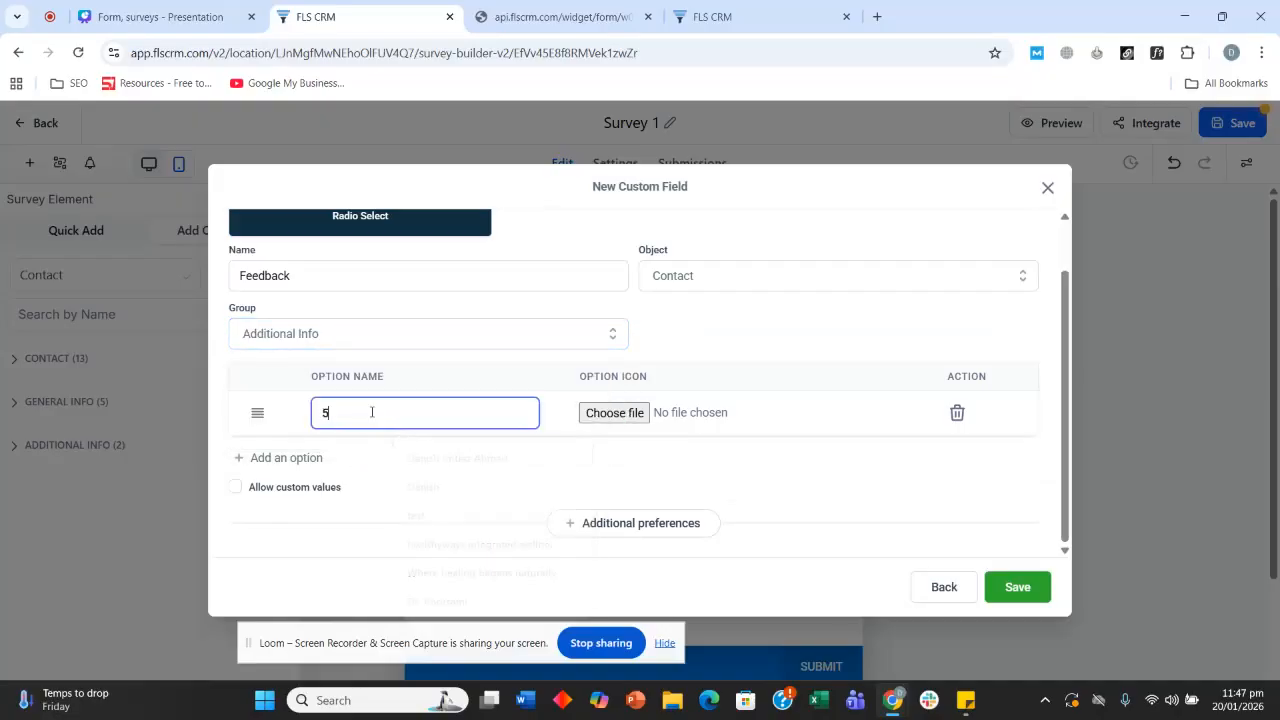
pyautogui.click(319, 455)
pyautogui.write('4')
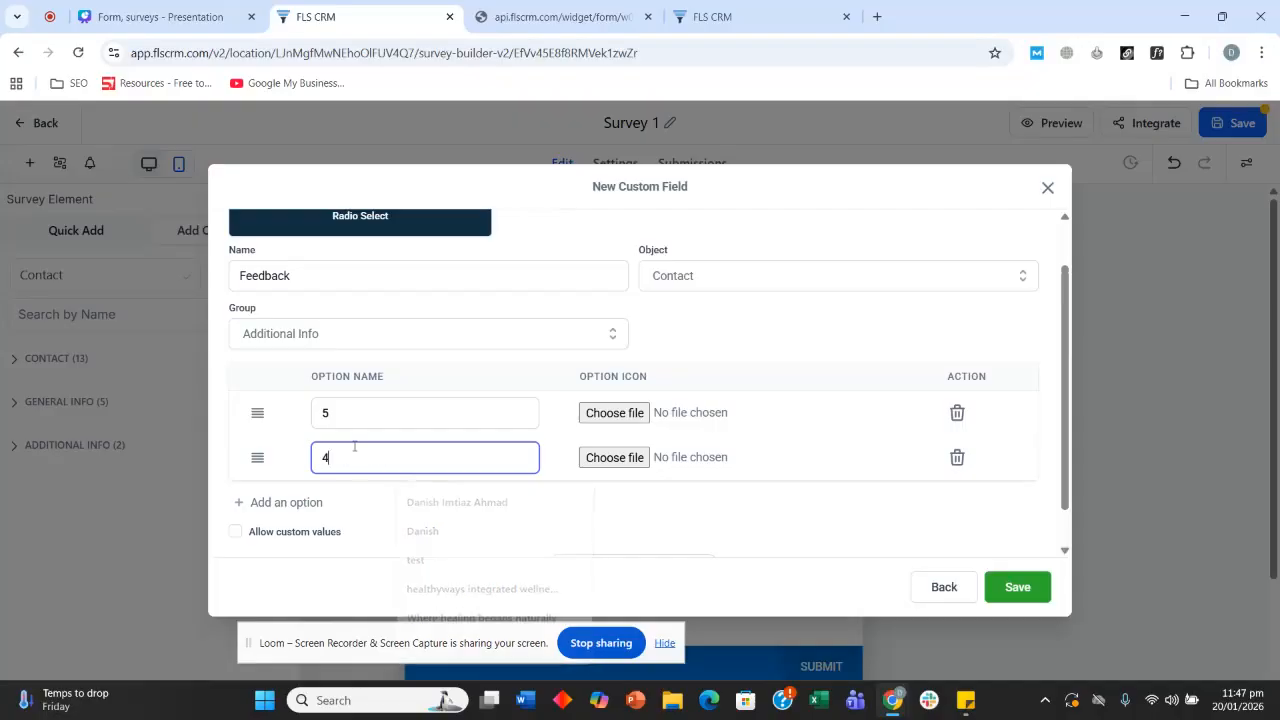
pyautogui.click(303, 501)
pyautogui.write('3')
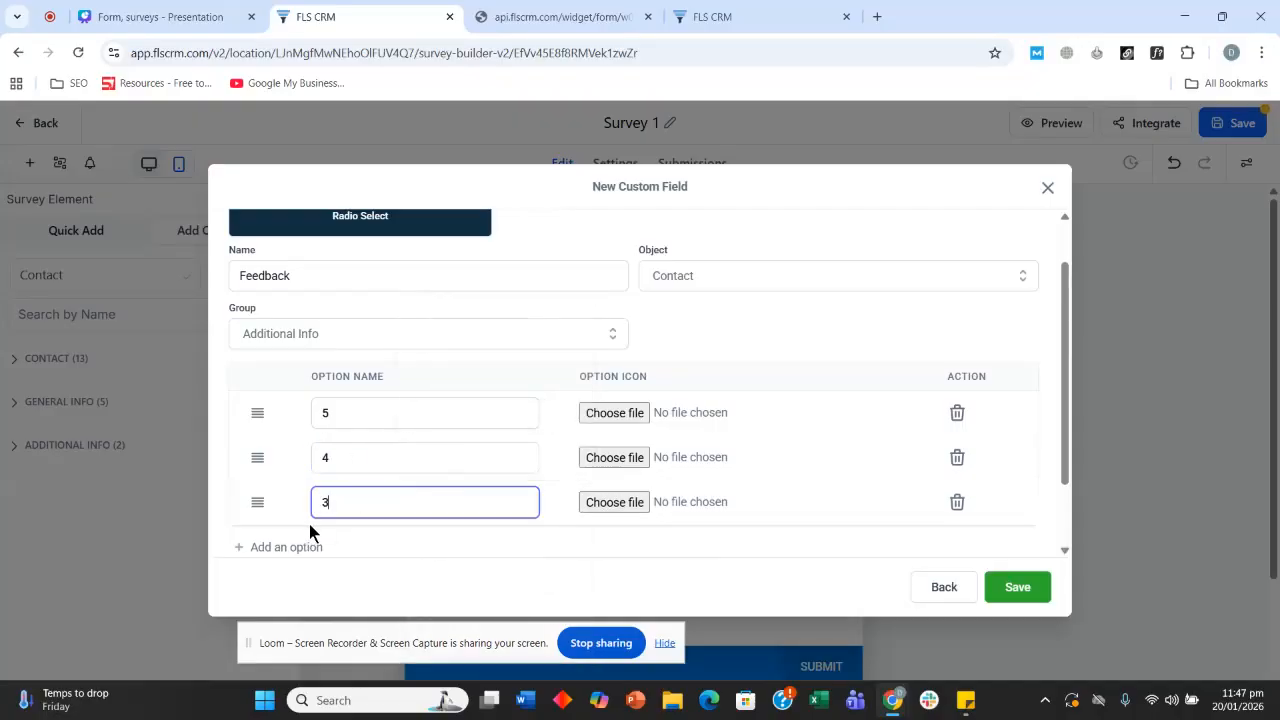
pyautogui.click(285, 547)
pyautogui.write('2')
pyautogui.scroll(-1, 340, 538)
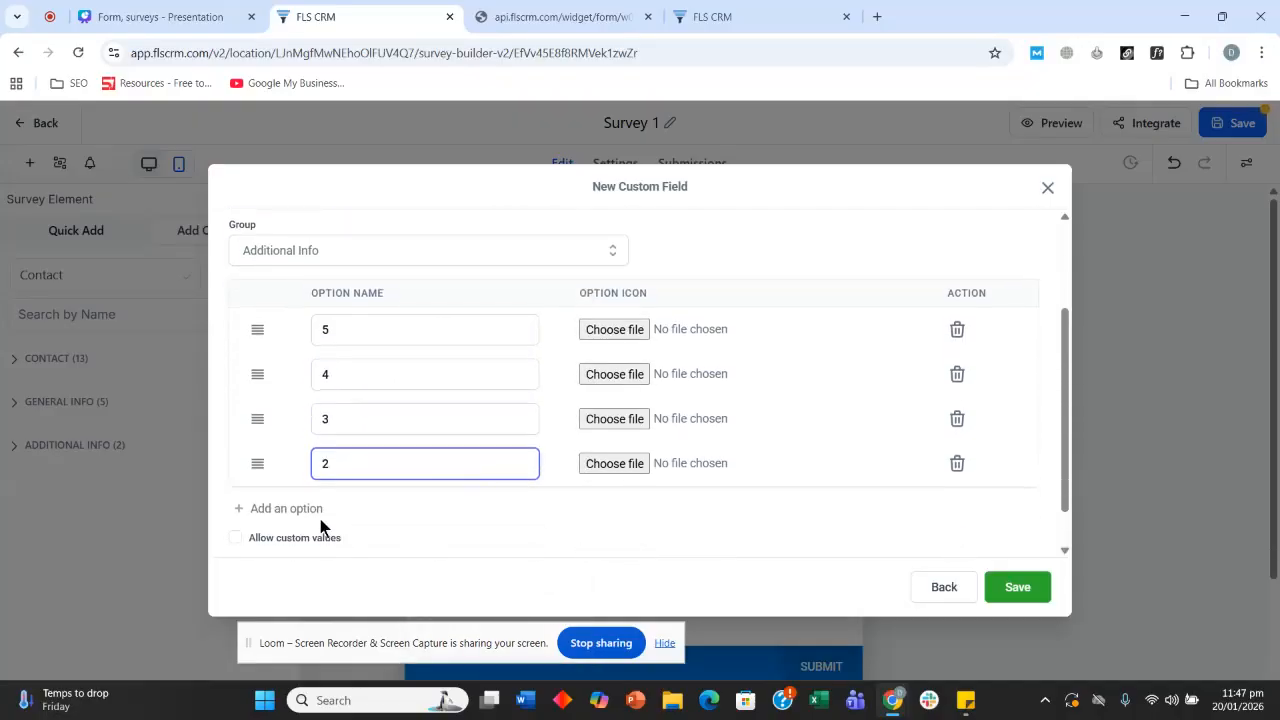
pyautogui.click(300, 510)
pyautogui.write('1')
pyautogui.scroll(-1, 392, 413)
pyautogui.click(1015, 588)
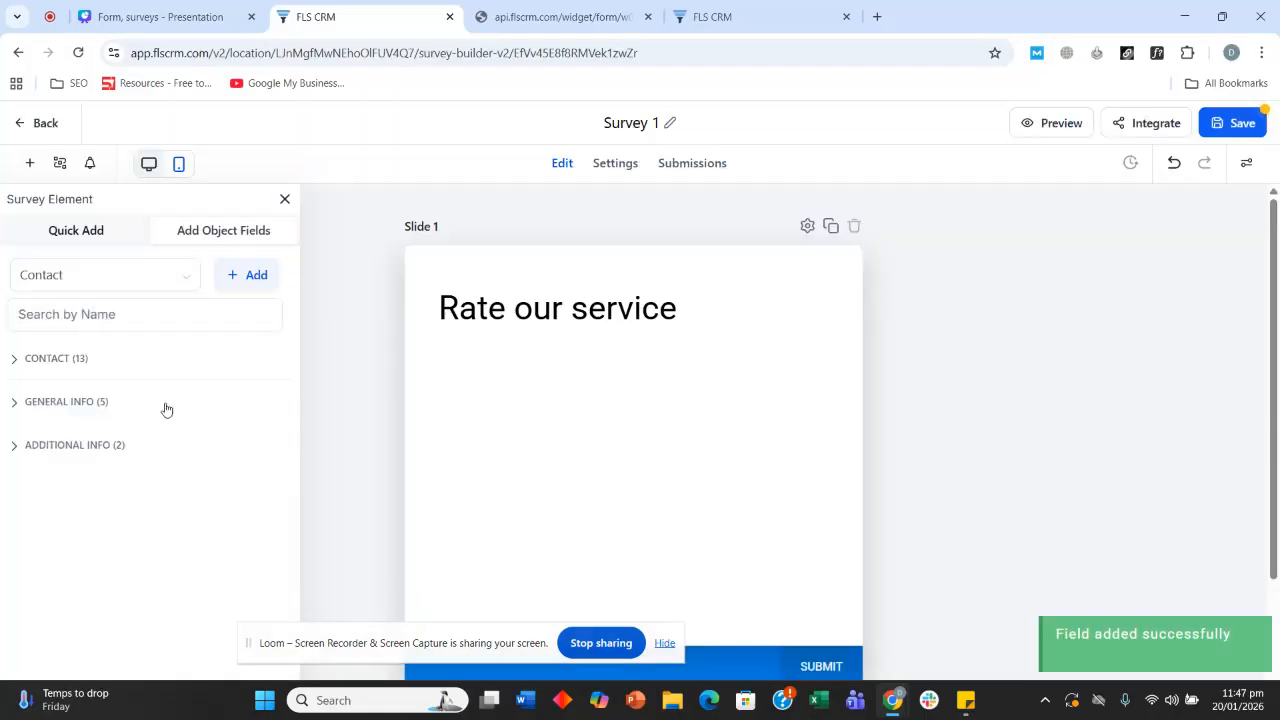
# - Place the Feedback field from the Additional Info group below the "Rate our service" text on Slide 1
pyautogui.click(72, 446)
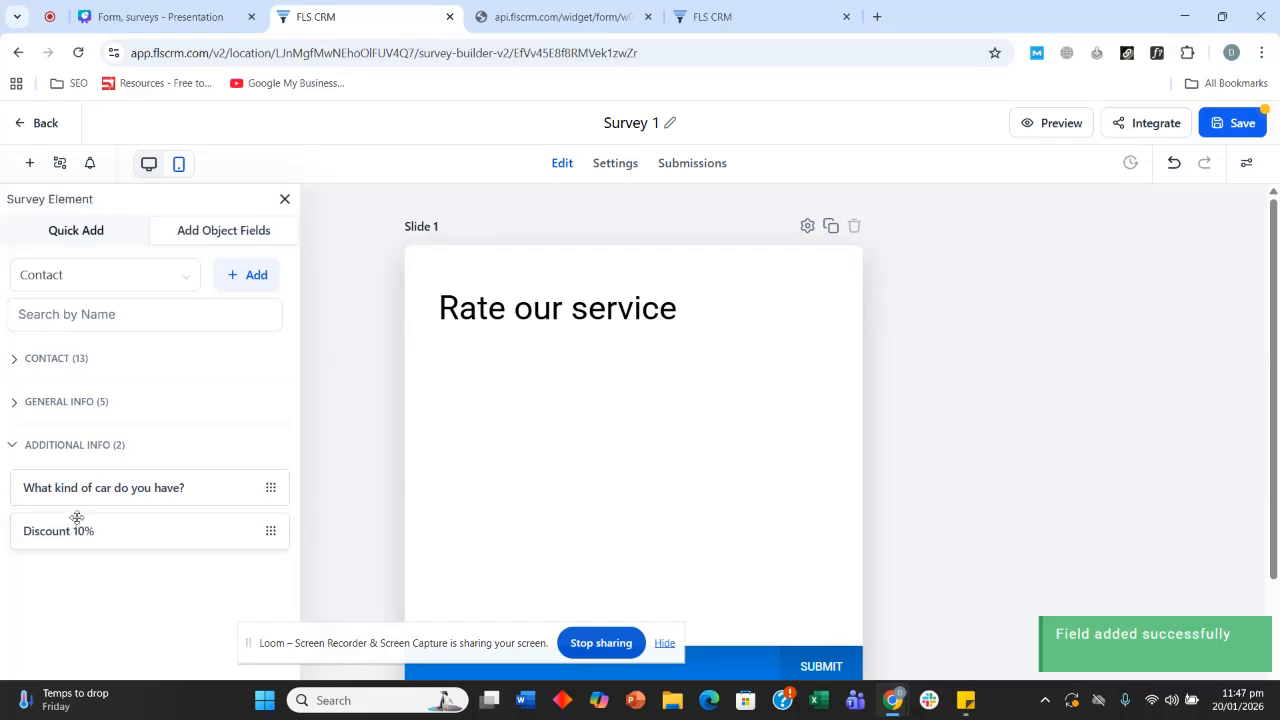
pyautogui.moveTo(75, 573); pyautogui.dragTo(534, 417)
pyautogui.click(924, 380)
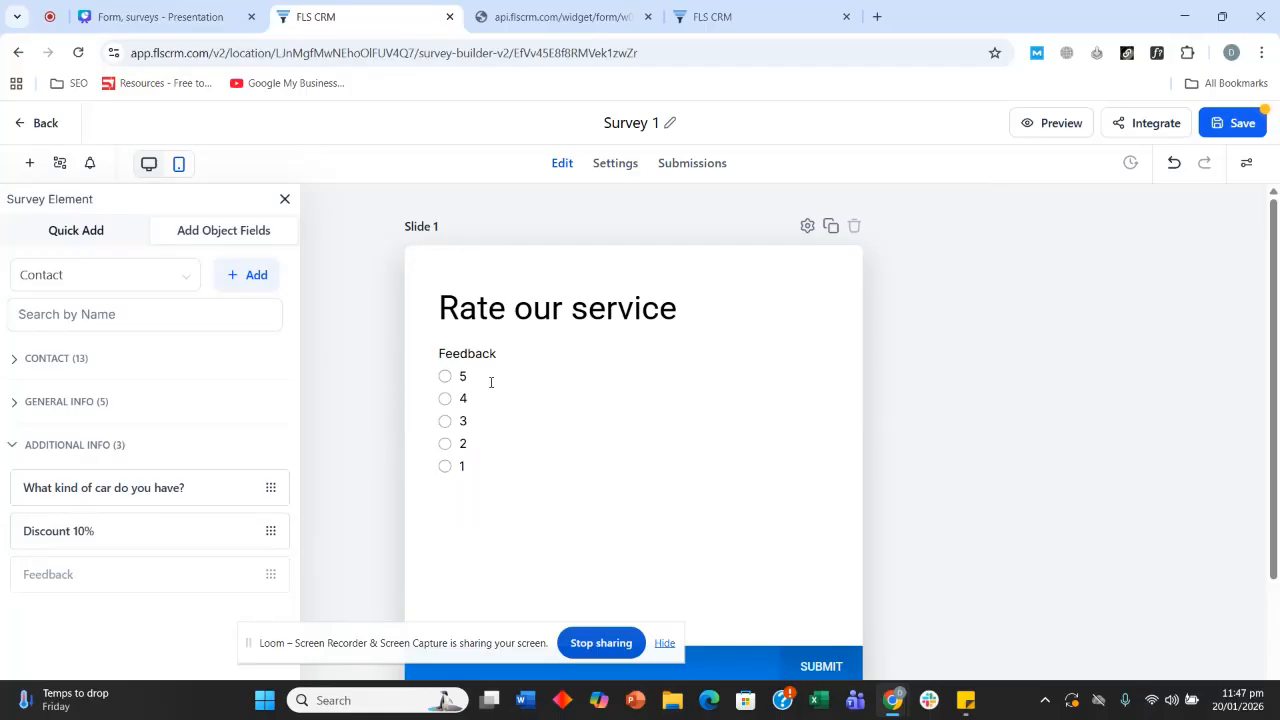
# - Make the Feedback field on Slide 1 required and dismiss the conditional logic notice in its settings
pyautogui.click(448, 455)
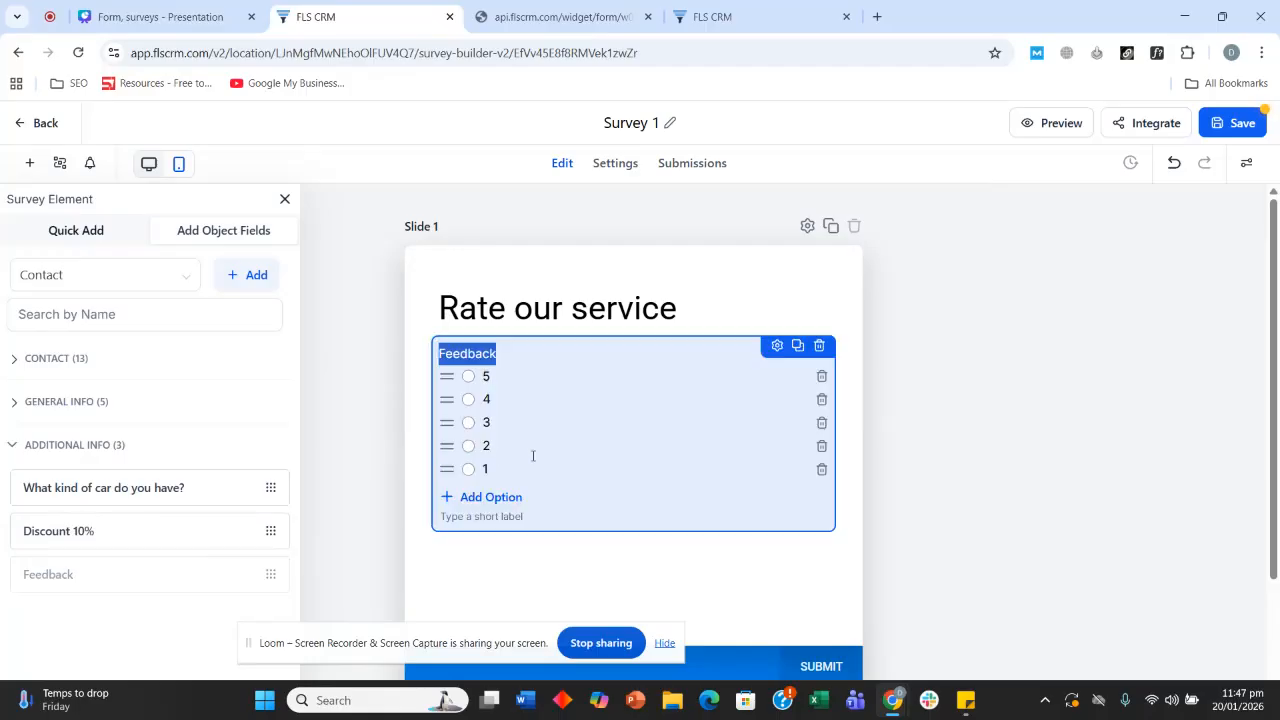
pyautogui.click(777, 345)
pyautogui.scroll(-3, 1205, 351)
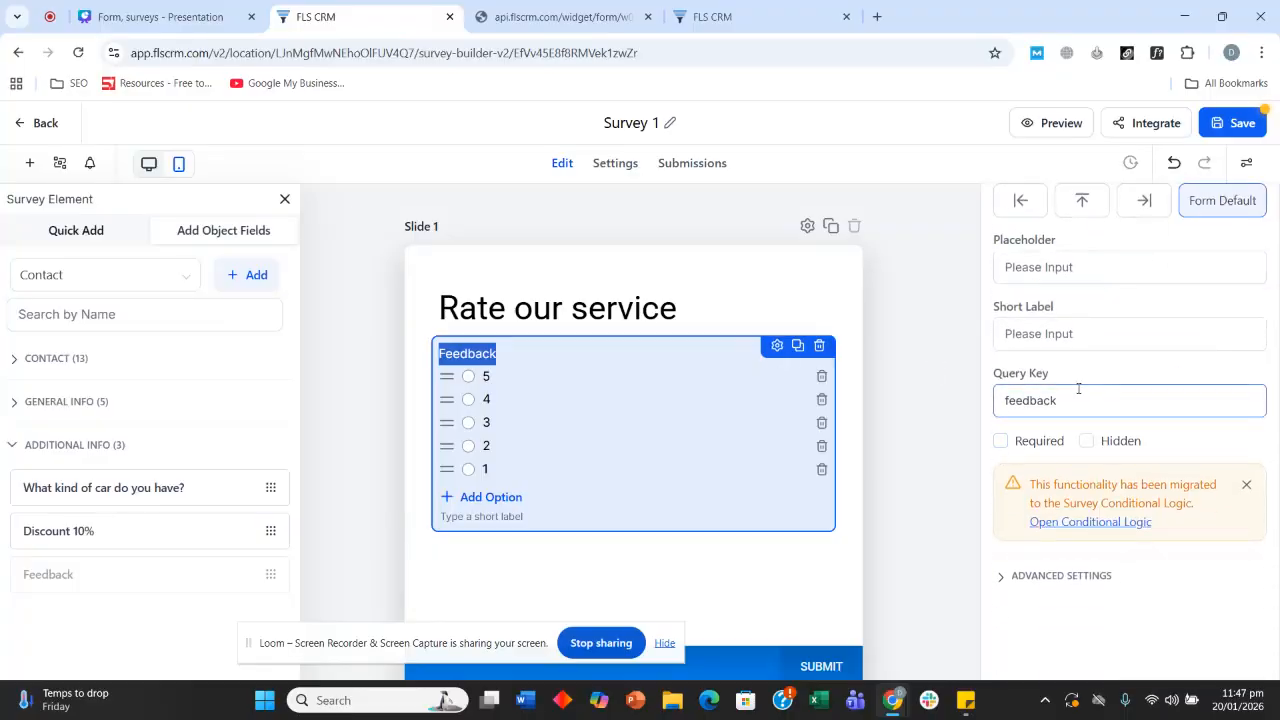
pyautogui.click(1000, 441)
pyautogui.click(1092, 404)
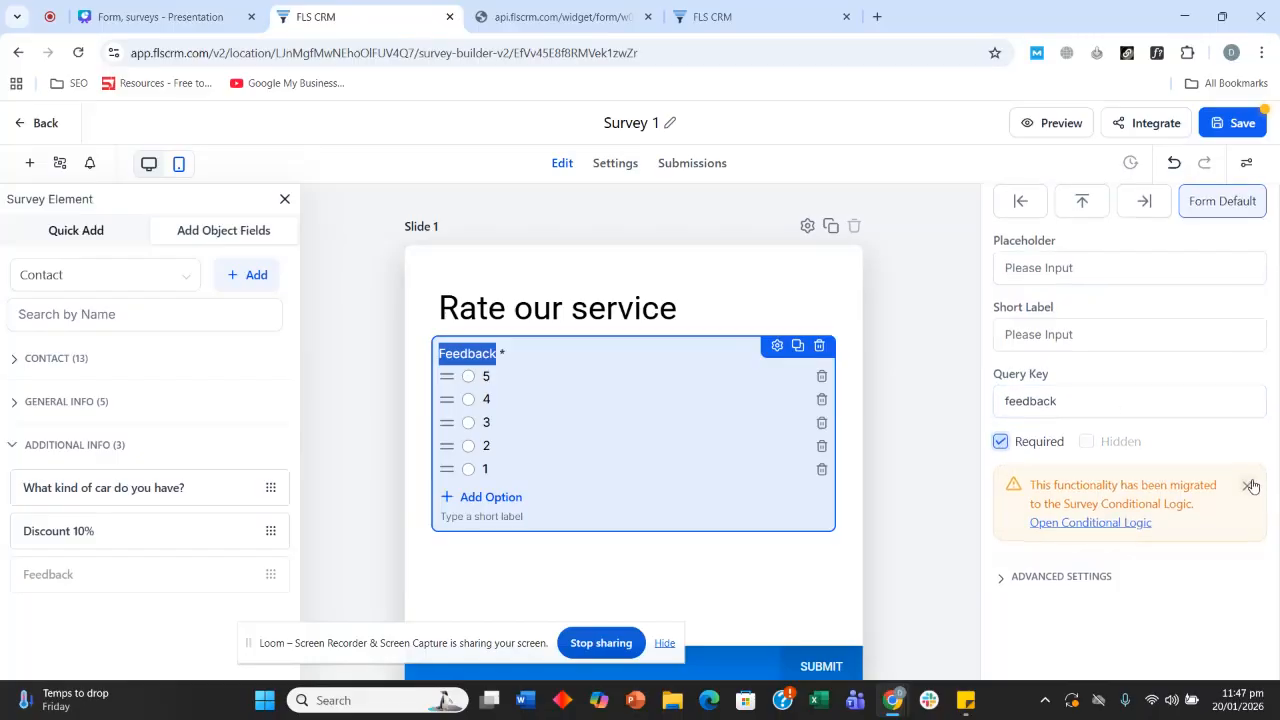
pyautogui.click(1246, 485)
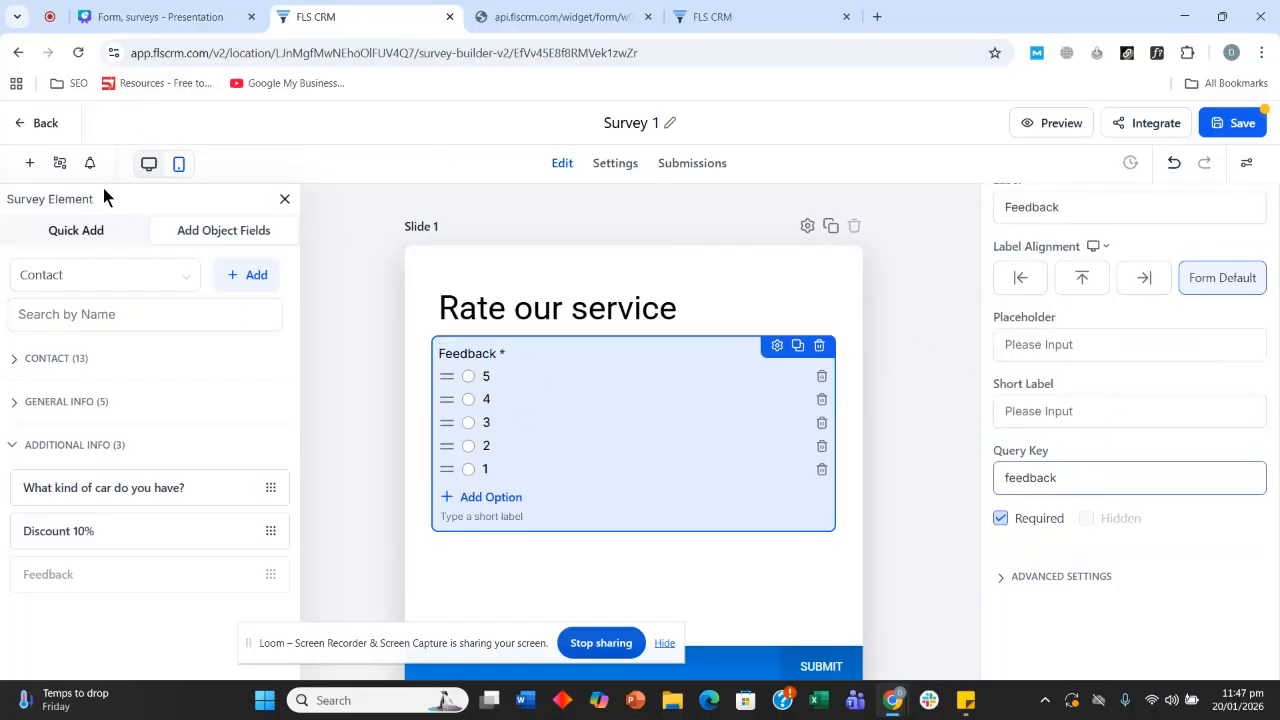
# - Try to set up a Jump To condition based on the slide P1 - Slide 1, and return to the condition types
pyautogui.click(60, 163)
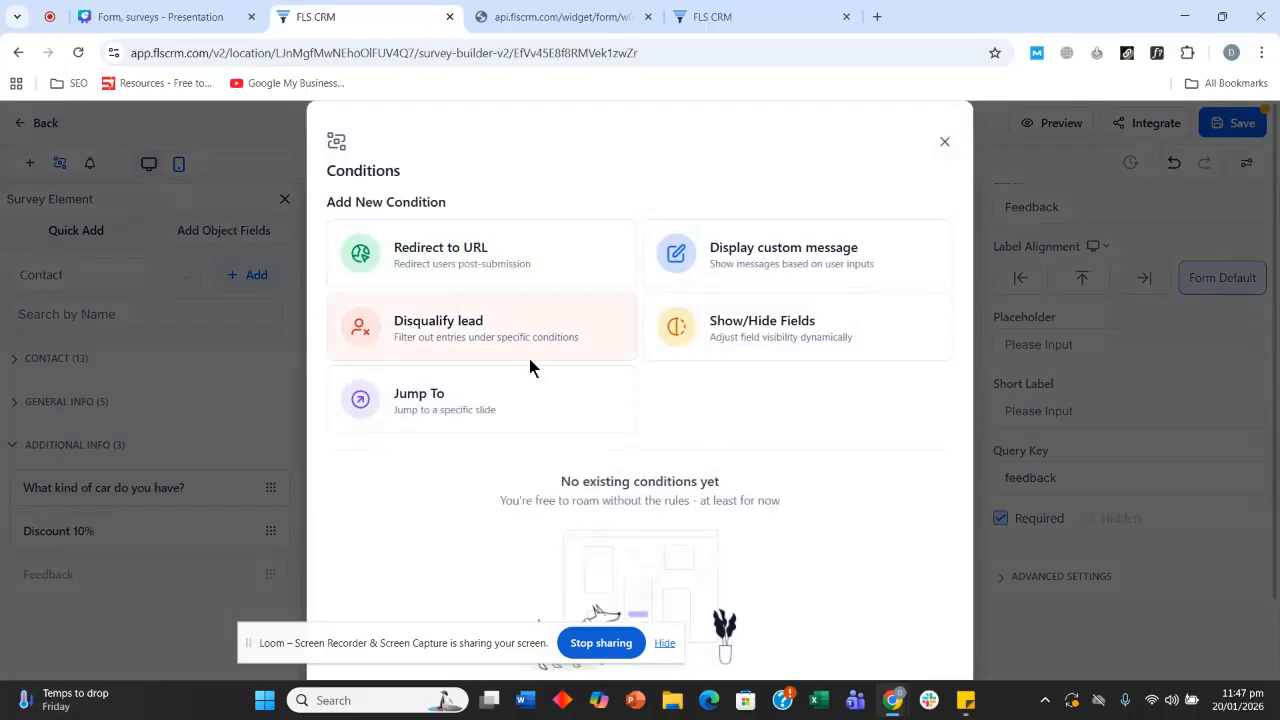
pyautogui.click(475, 401)
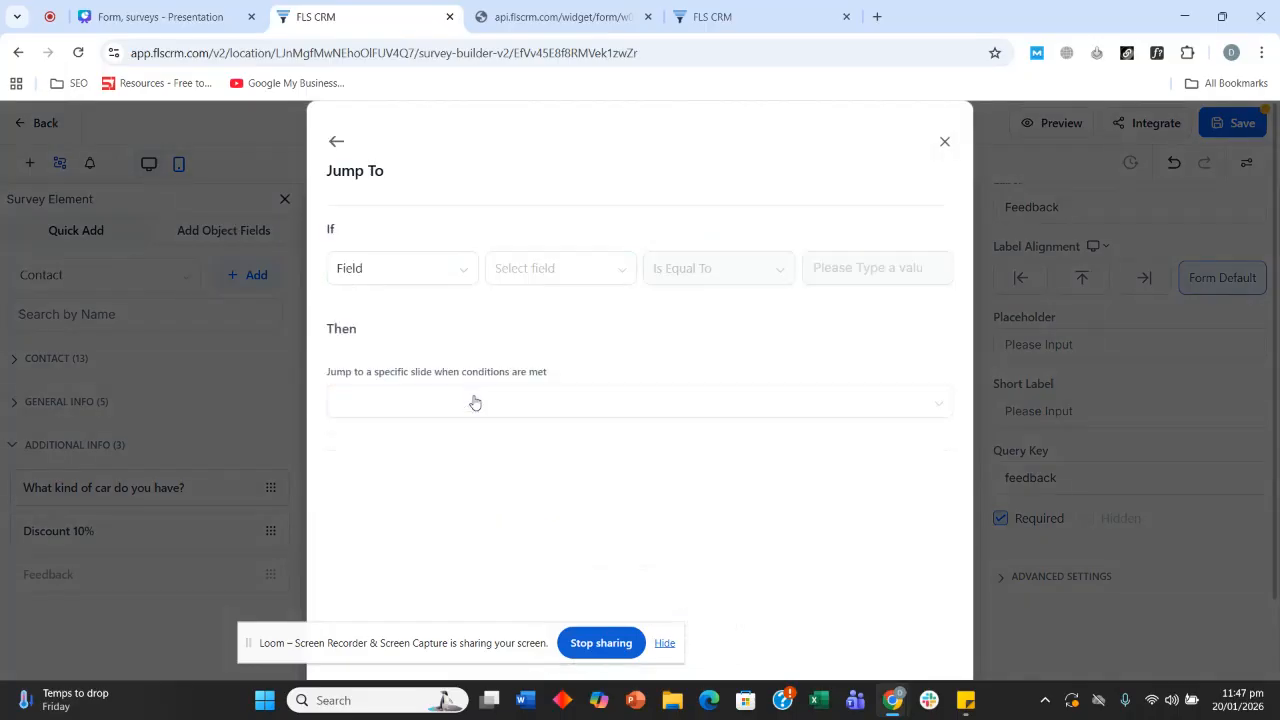
pyautogui.click(372, 188)
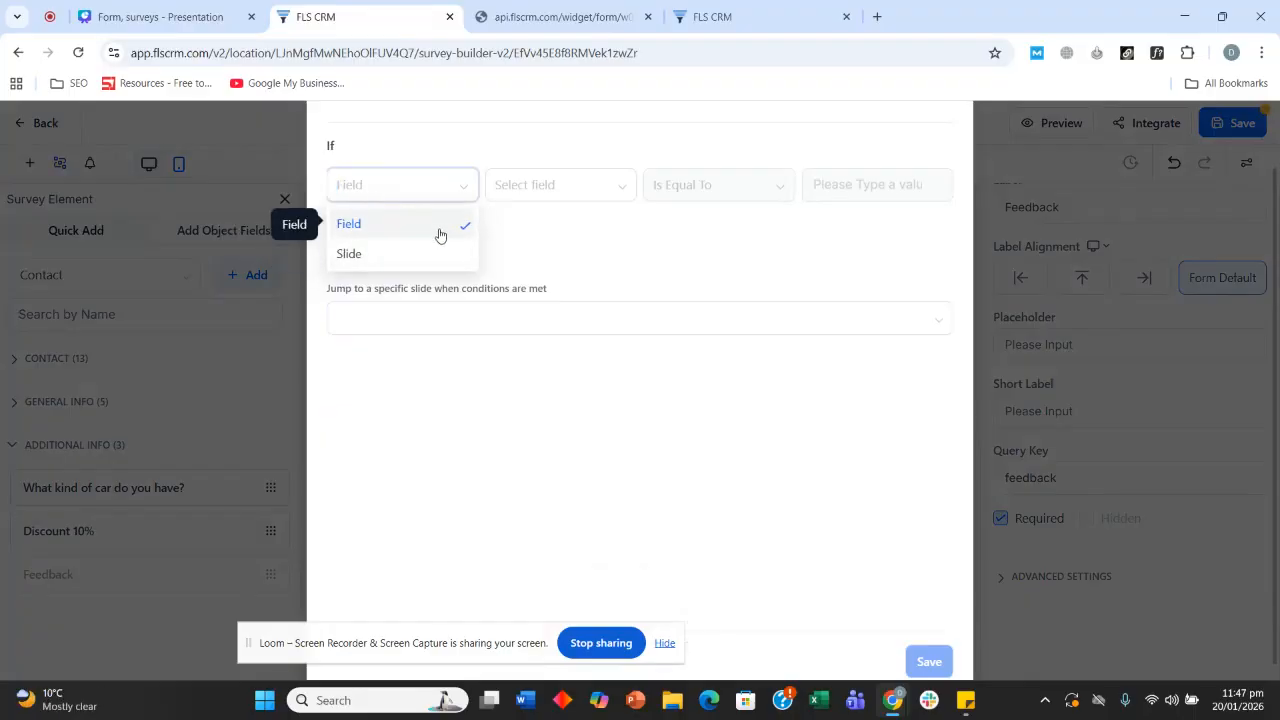
pyautogui.click(399, 255)
pyautogui.click(685, 192)
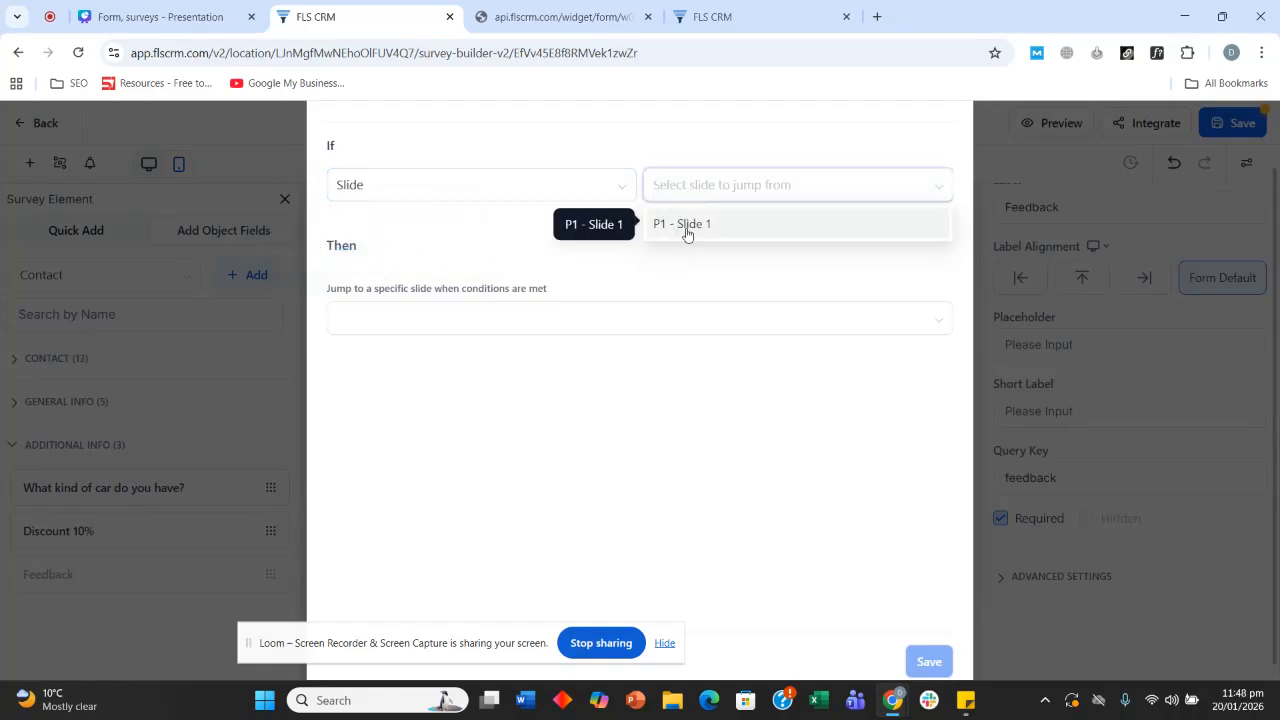
pyautogui.click(686, 226)
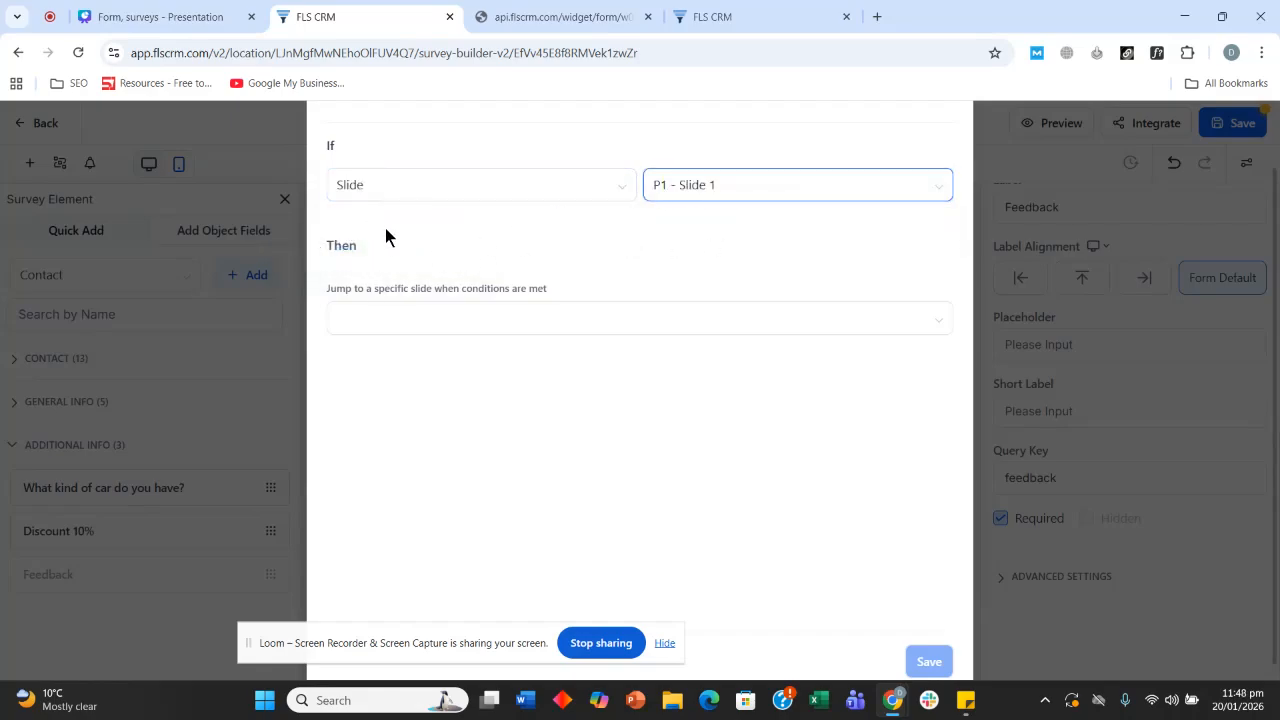
pyautogui.click(397, 318)
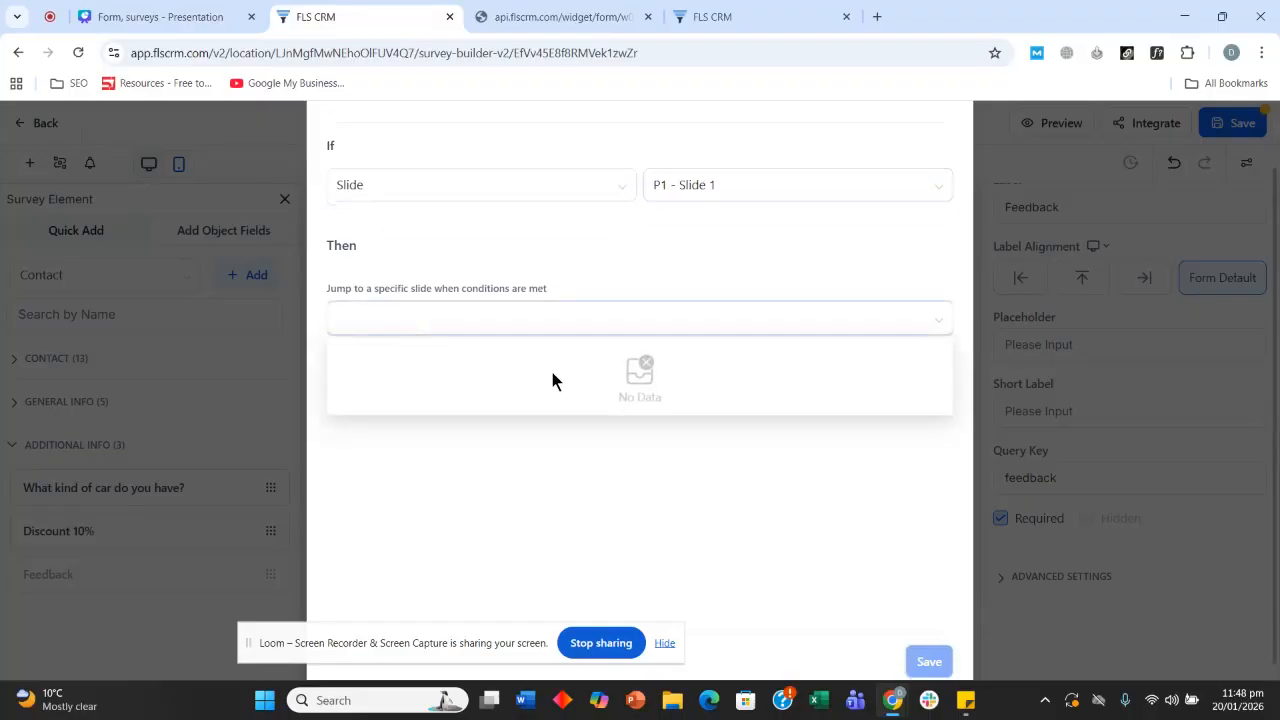
pyautogui.scroll(1, 490, 455)
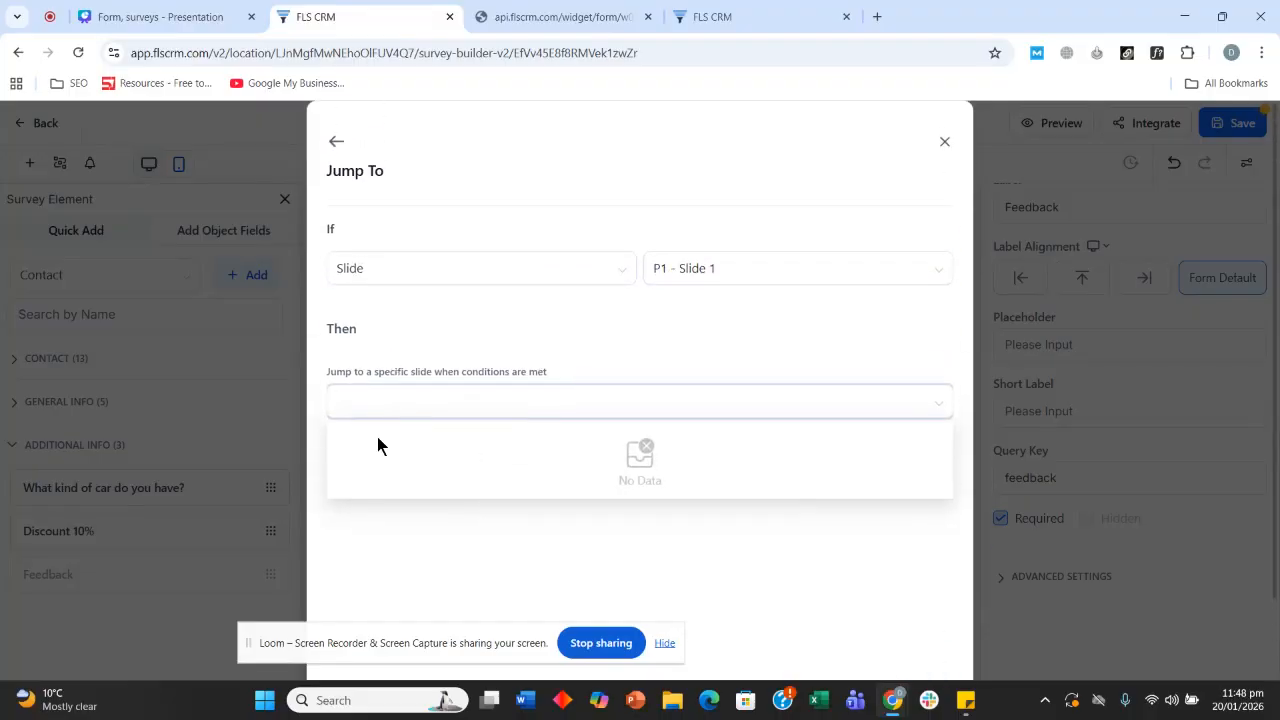
pyautogui.click(832, 212)
pyautogui.click(336, 141)
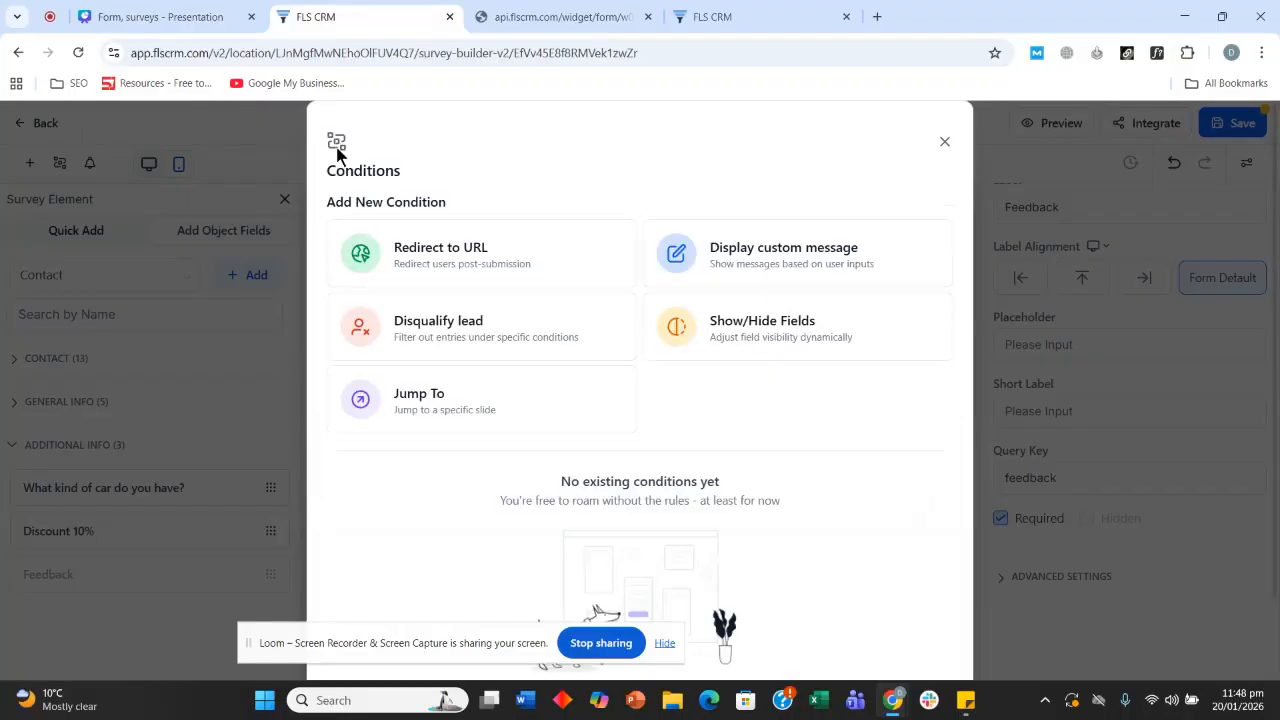
# - Draft a Redirect to URL condition for Feedback is equal to 5, and return to the condition types without saving
pyautogui.click(445, 262)
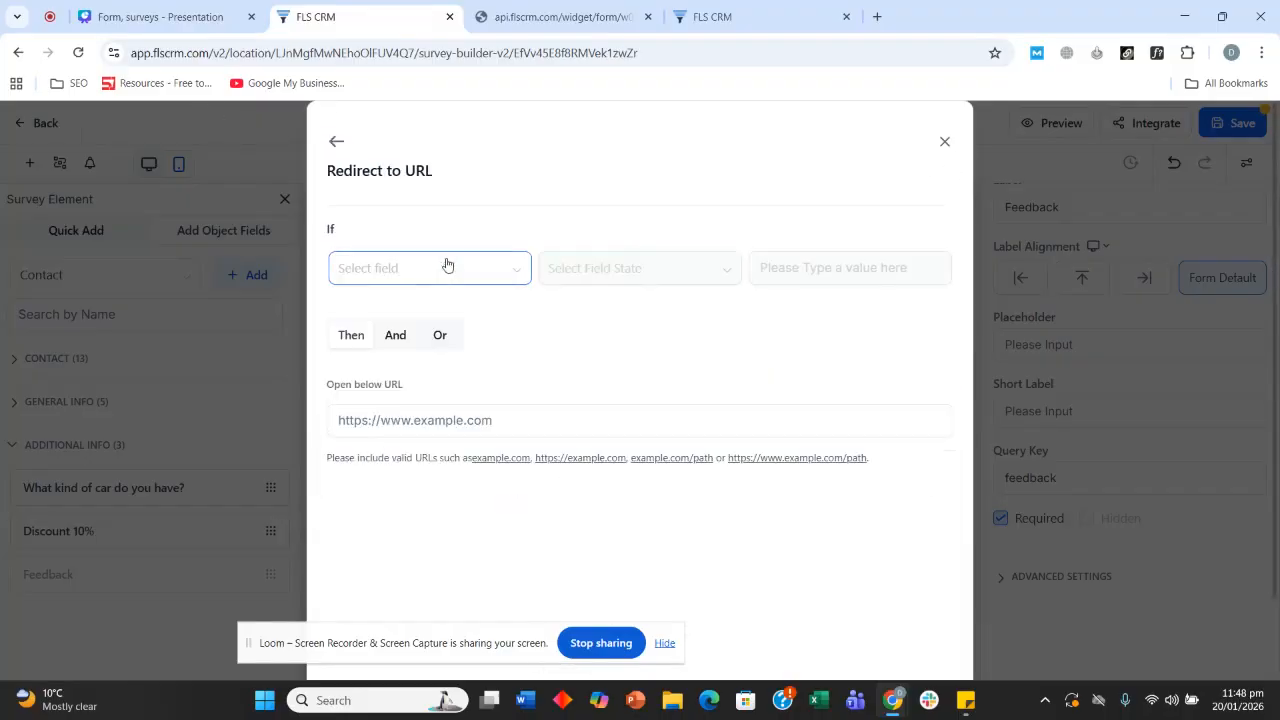
pyautogui.click(447, 266)
pyautogui.click(437, 310)
pyautogui.click(800, 270)
pyautogui.click(797, 310)
pyautogui.click(405, 422)
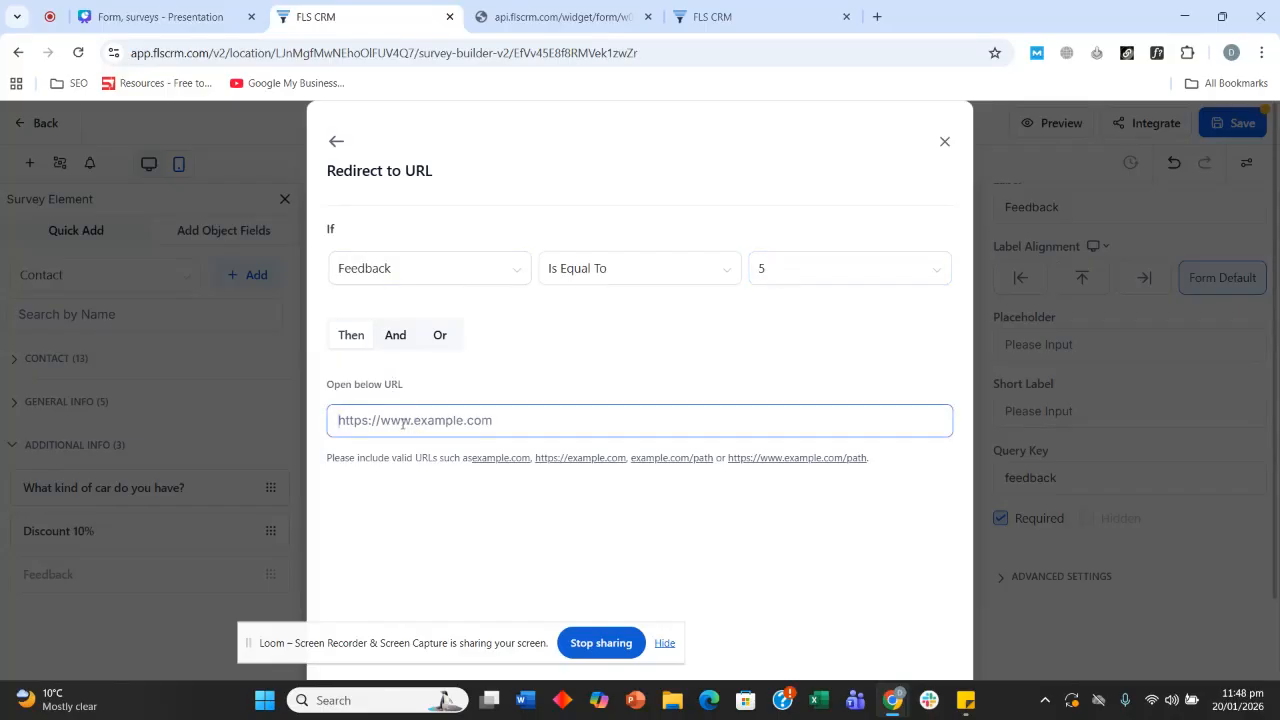
pyautogui.click(338, 144)
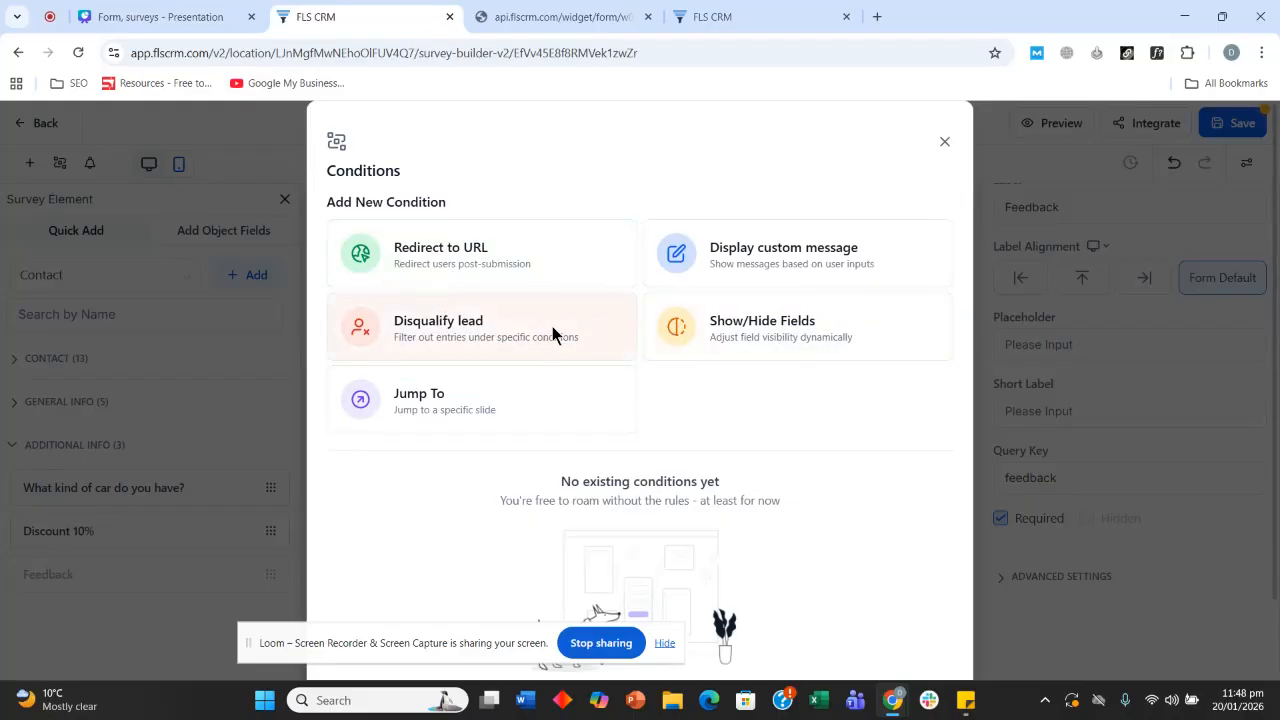
# - Draft a Show/Hide Fields condition for when Feedback is equal to 5
pyautogui.click(712, 330)
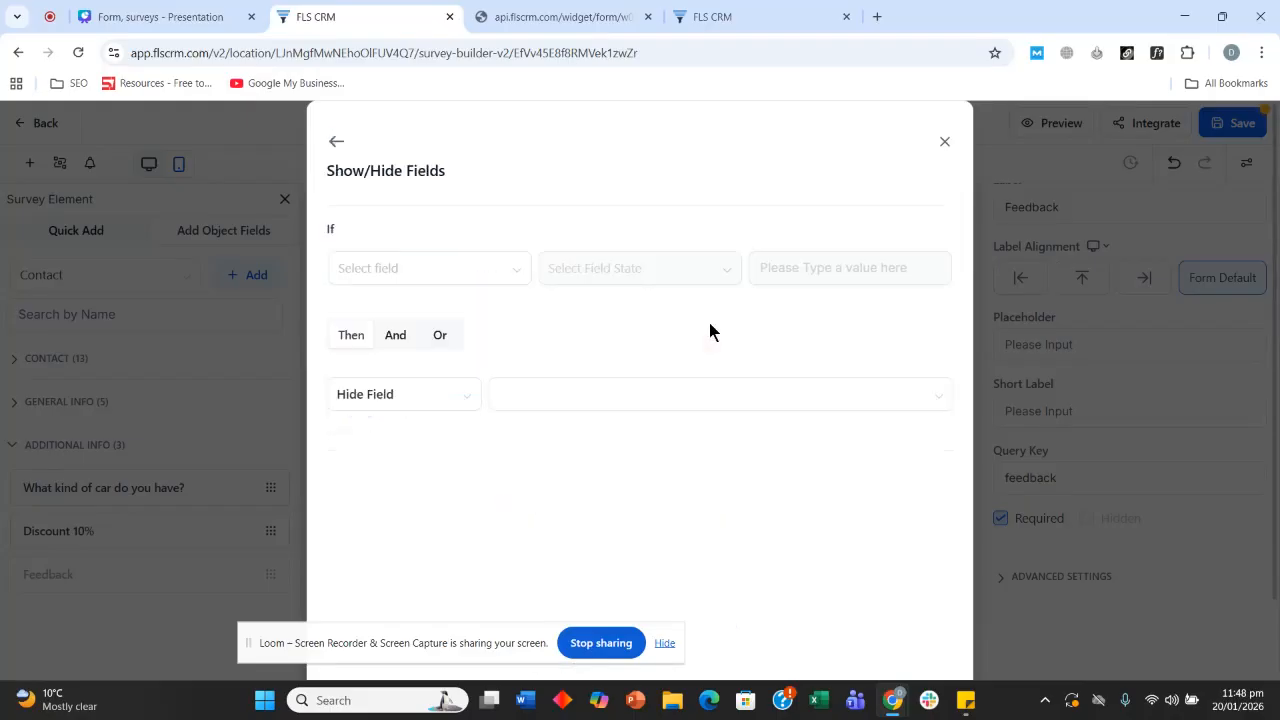
pyautogui.click(410, 280)
pyautogui.click(403, 316)
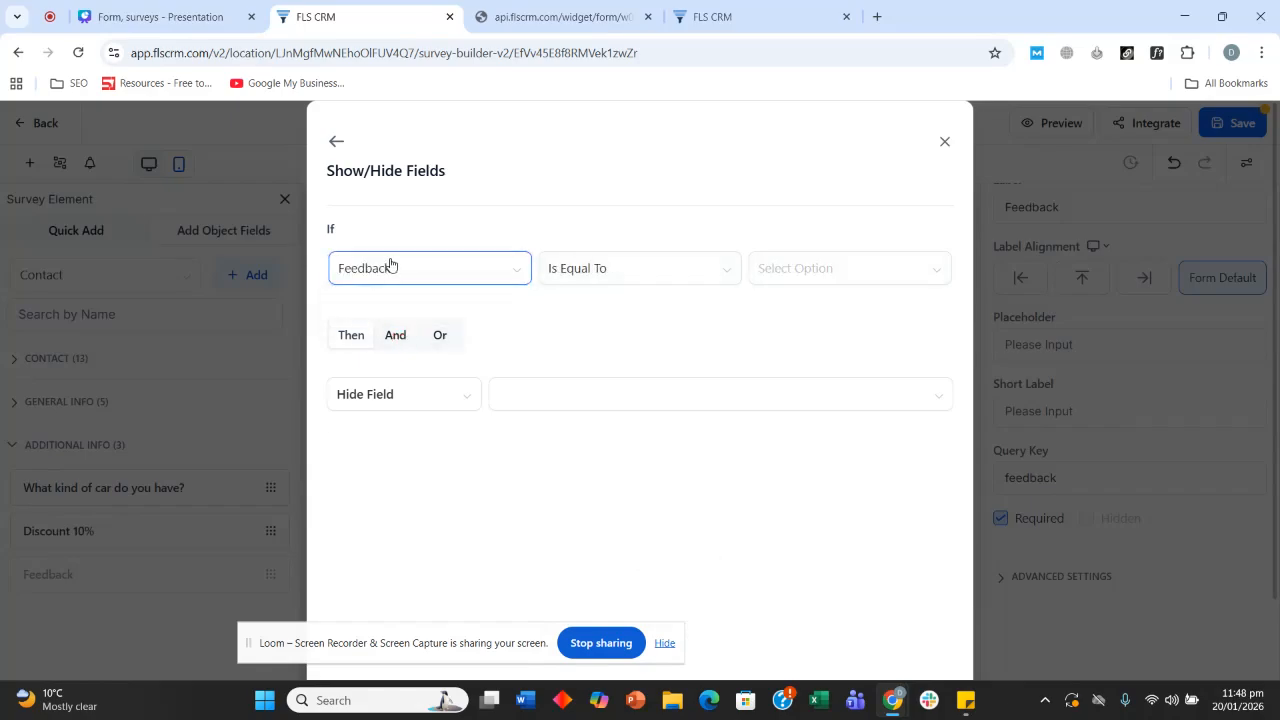
pyautogui.click(650, 283)
pyautogui.click(828, 282)
pyautogui.click(811, 308)
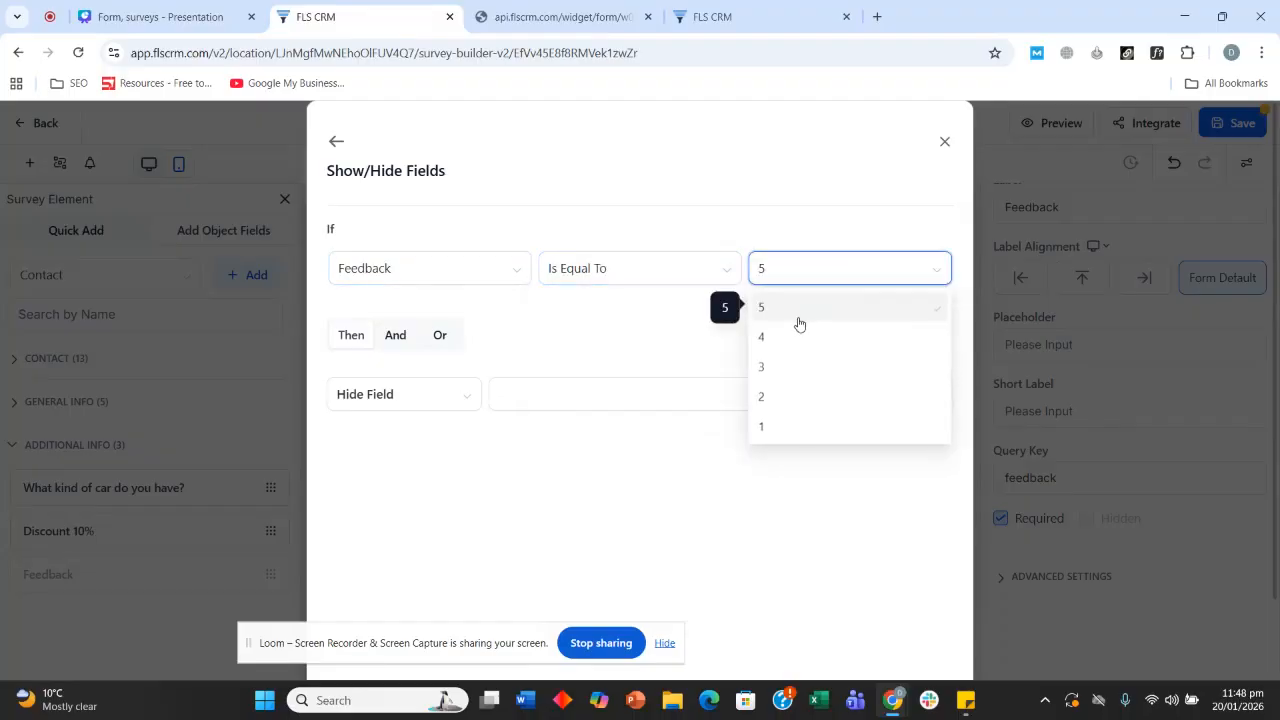
# - Add an And rule for Feedback is equal to 4, check the show and hide actions, and close the conditions without saving
pyautogui.click(389, 340)
pyautogui.click(366, 378)
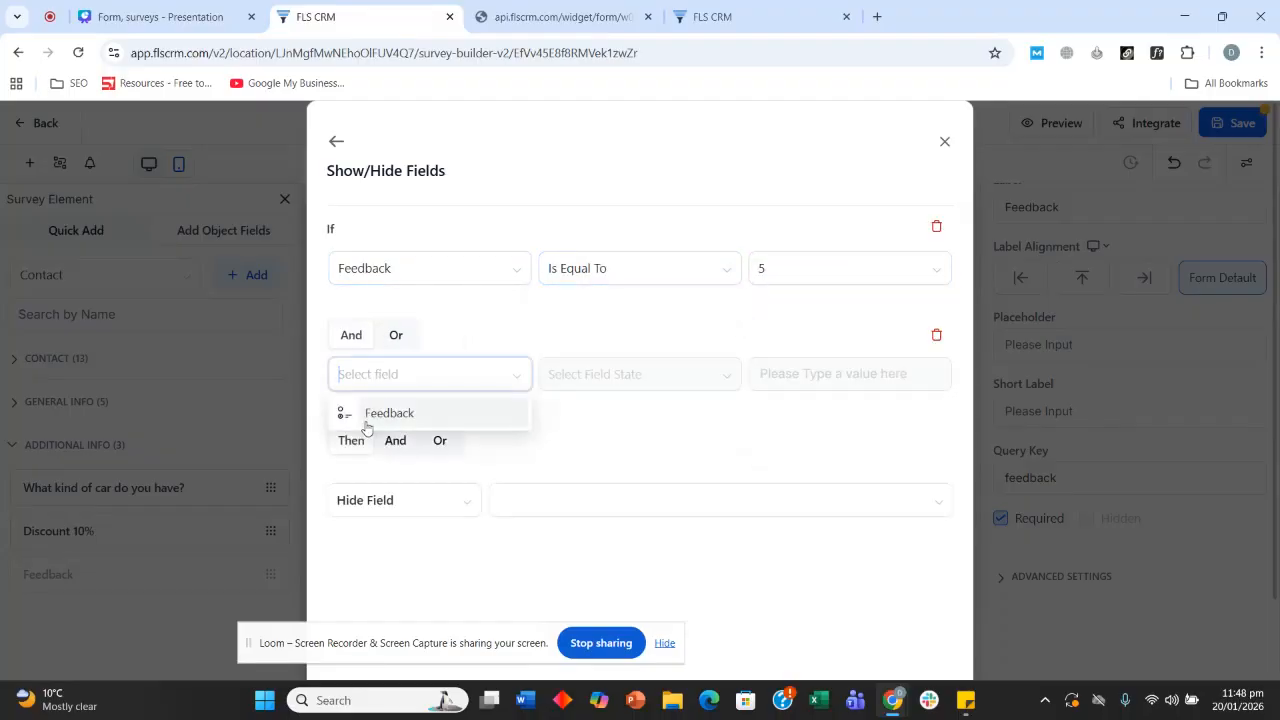
pyautogui.click(371, 420)
pyautogui.click(777, 378)
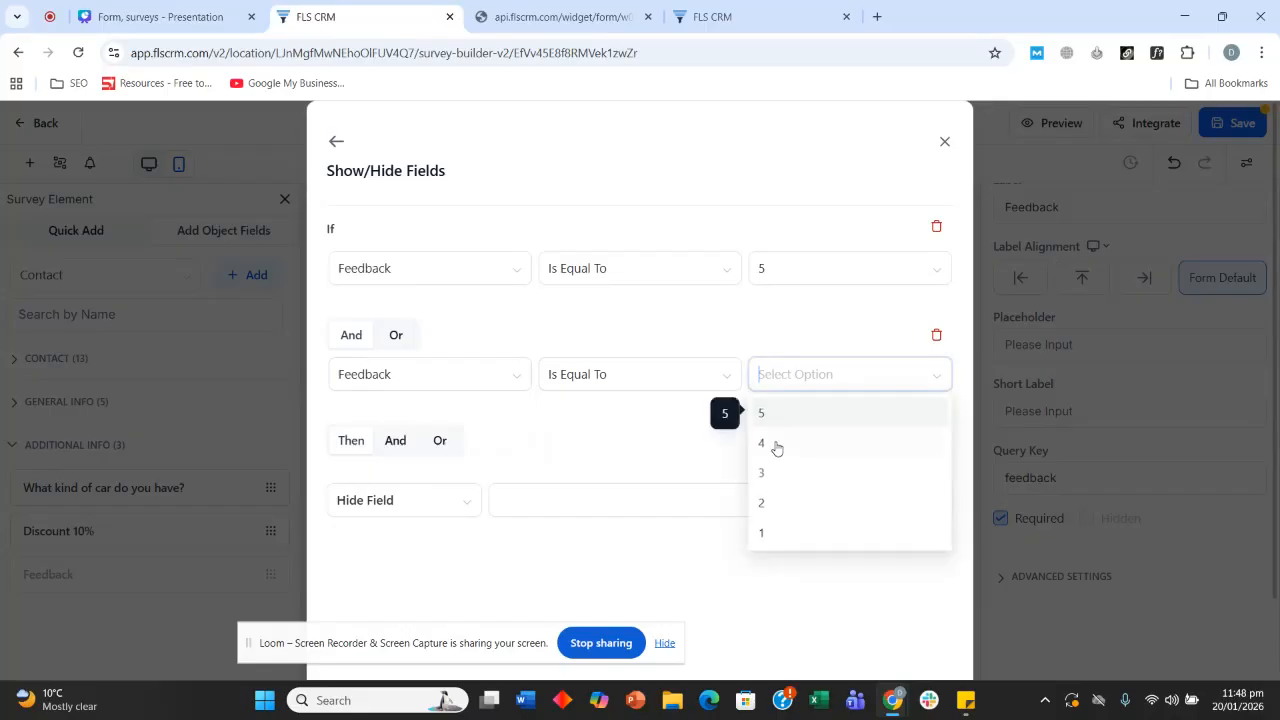
pyautogui.click(774, 442)
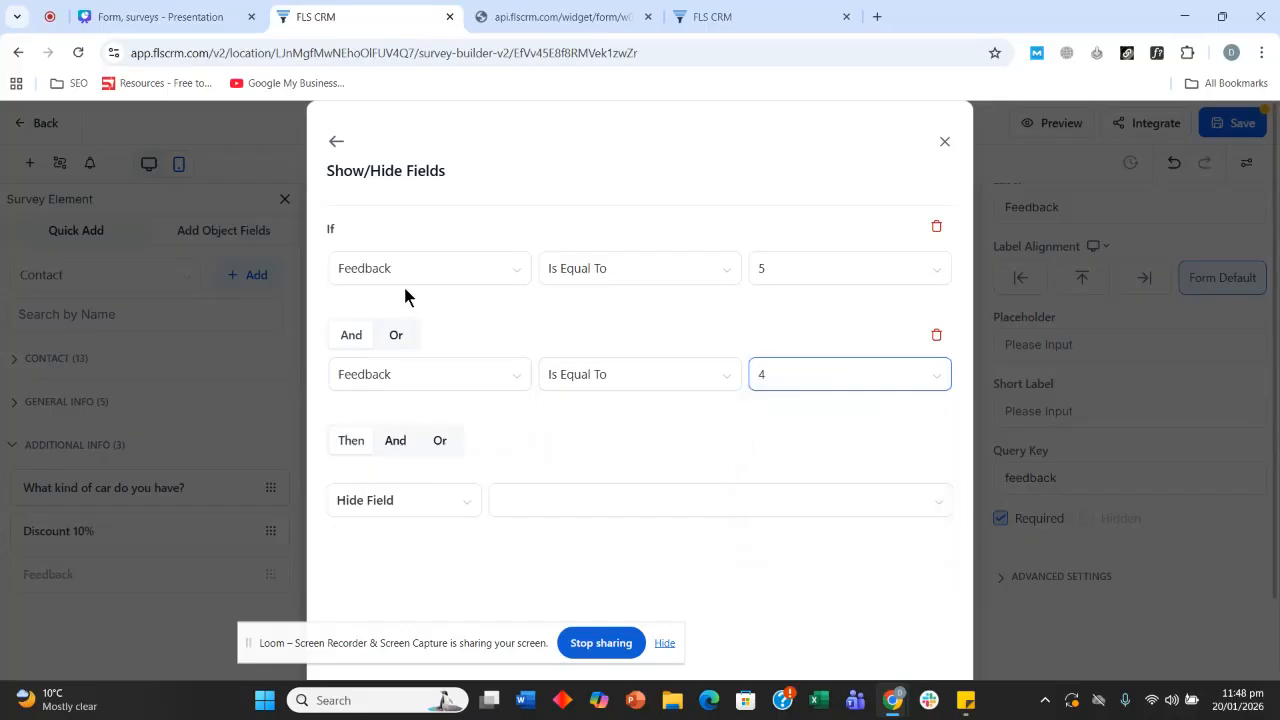
pyautogui.scroll(-1, 395, 300)
pyautogui.click(426, 405)
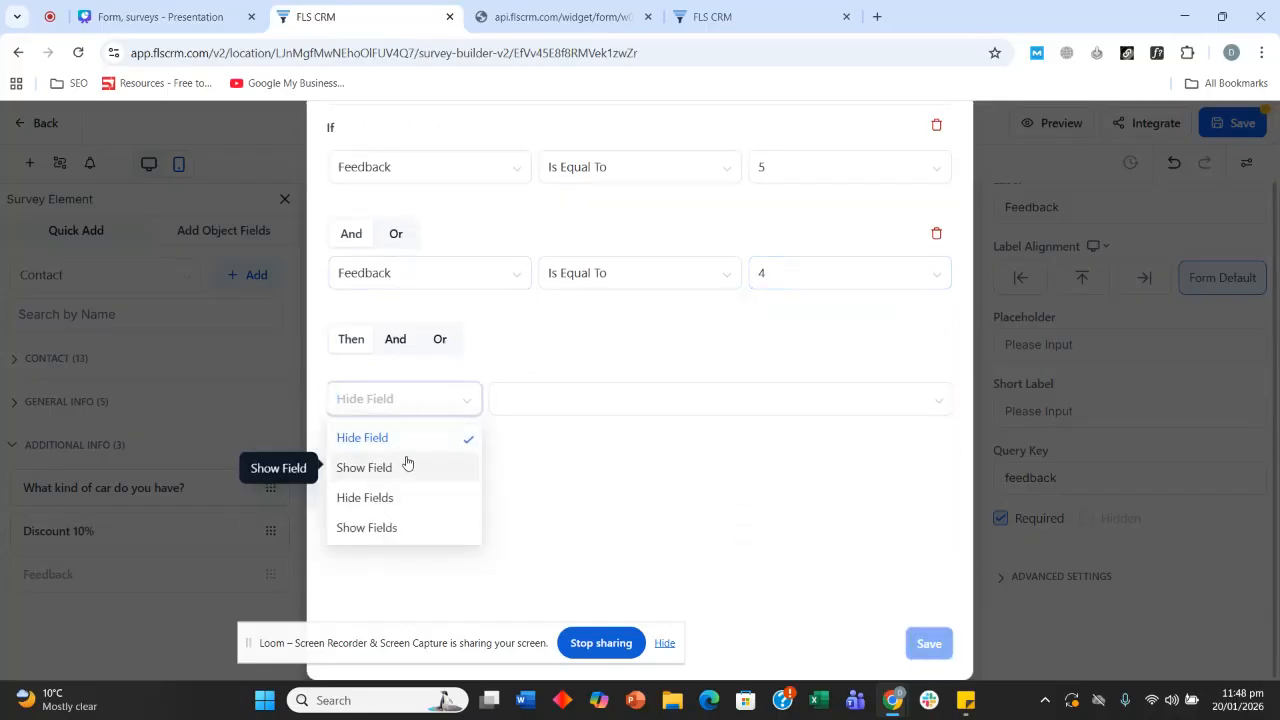
pyautogui.click(699, 500)
pyautogui.scroll(1, 690, 515)
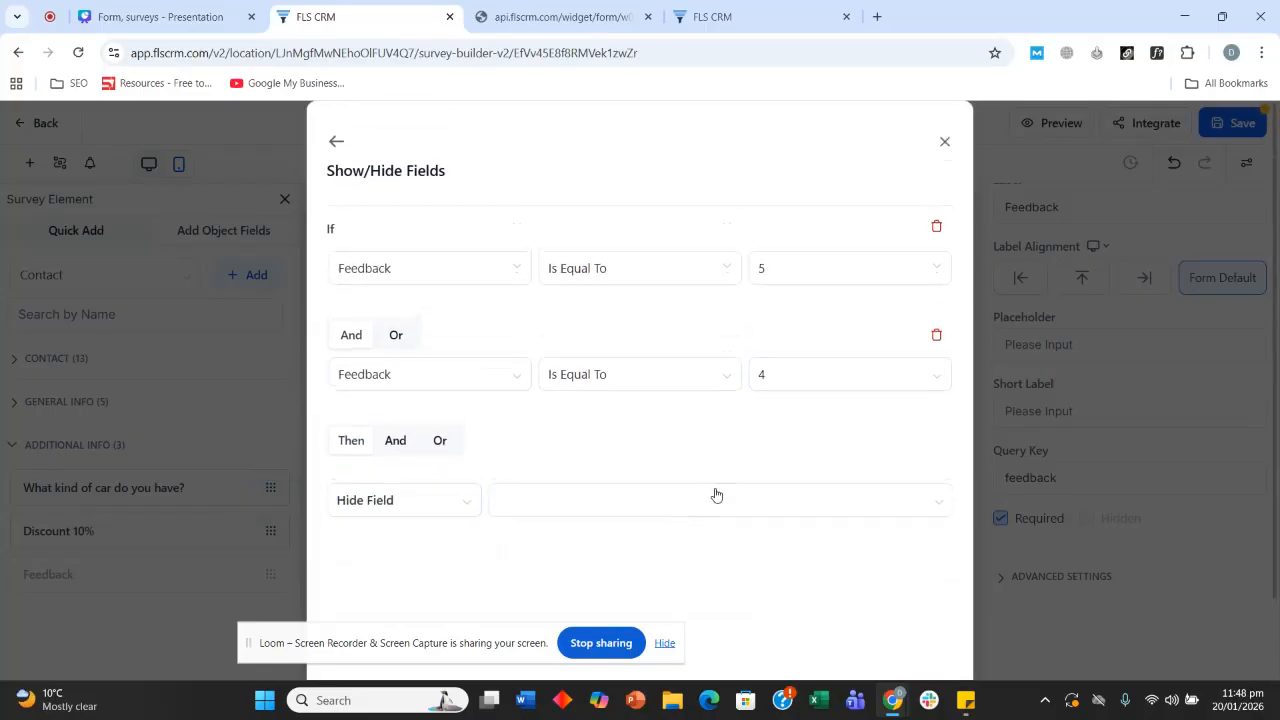
pyautogui.click(945, 143)
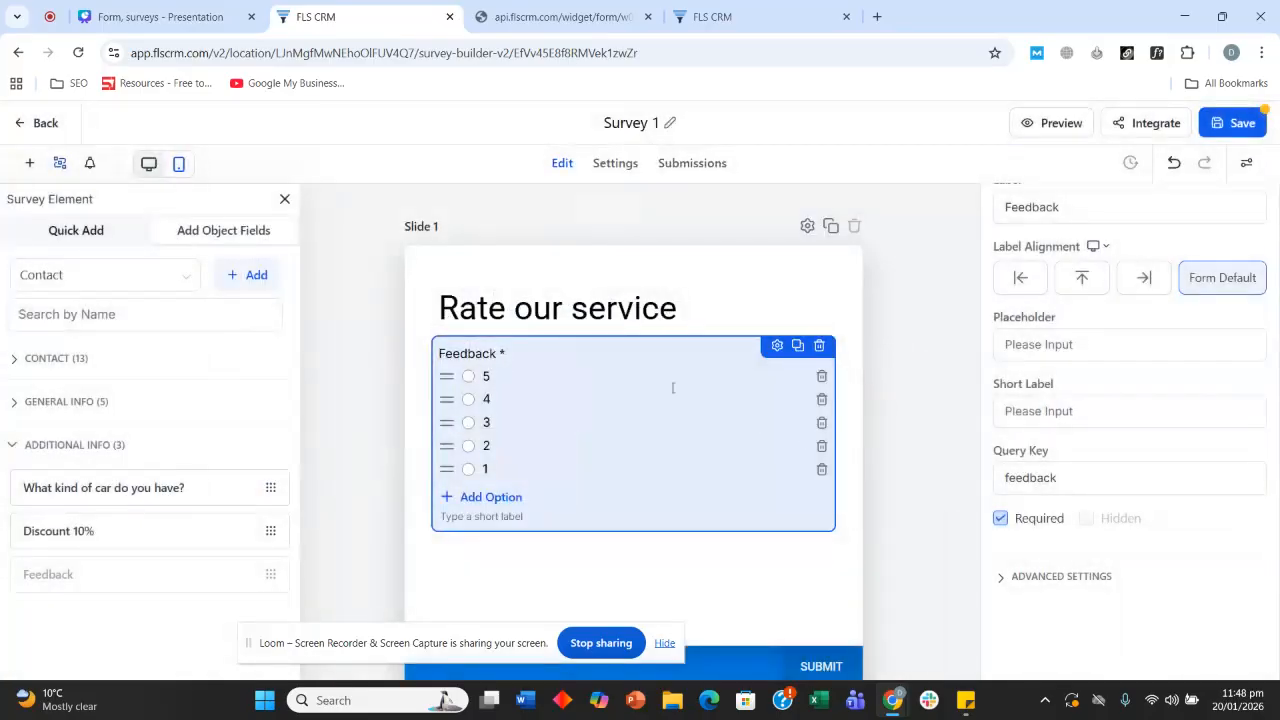
# - Save the survey
pyautogui.scroll(-2, 520, 330)
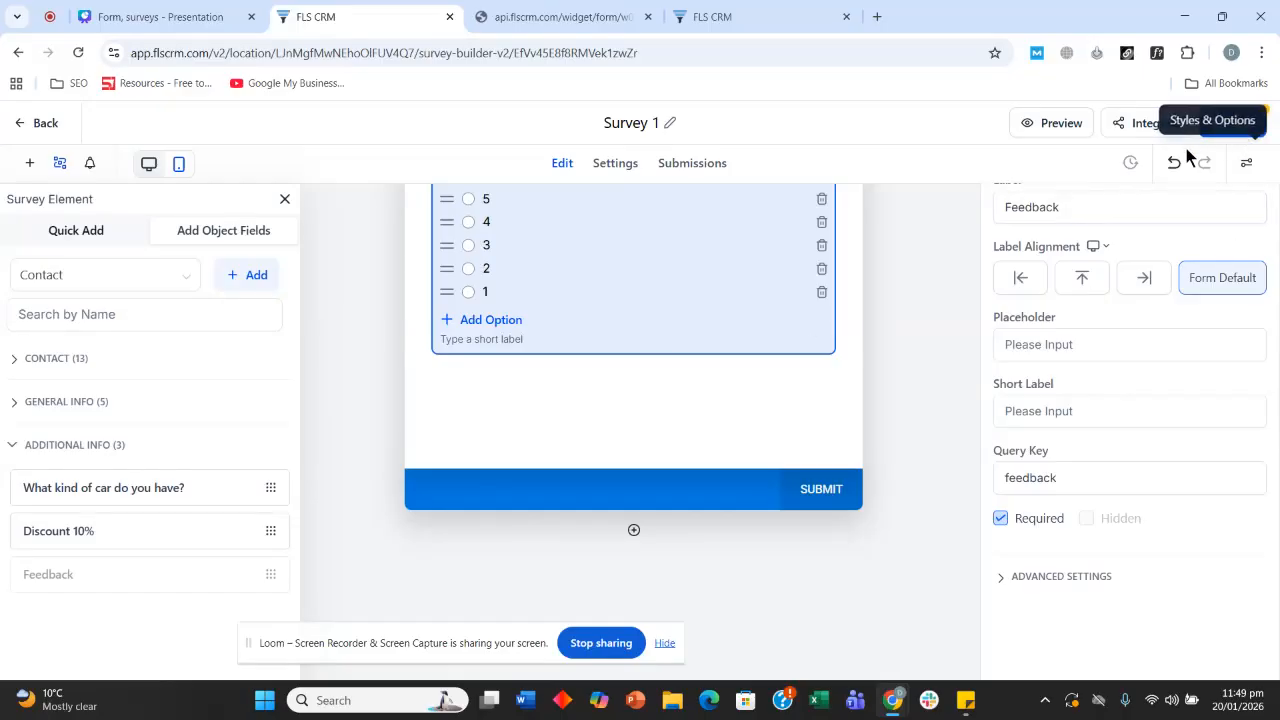
pyautogui.click(1238, 128)
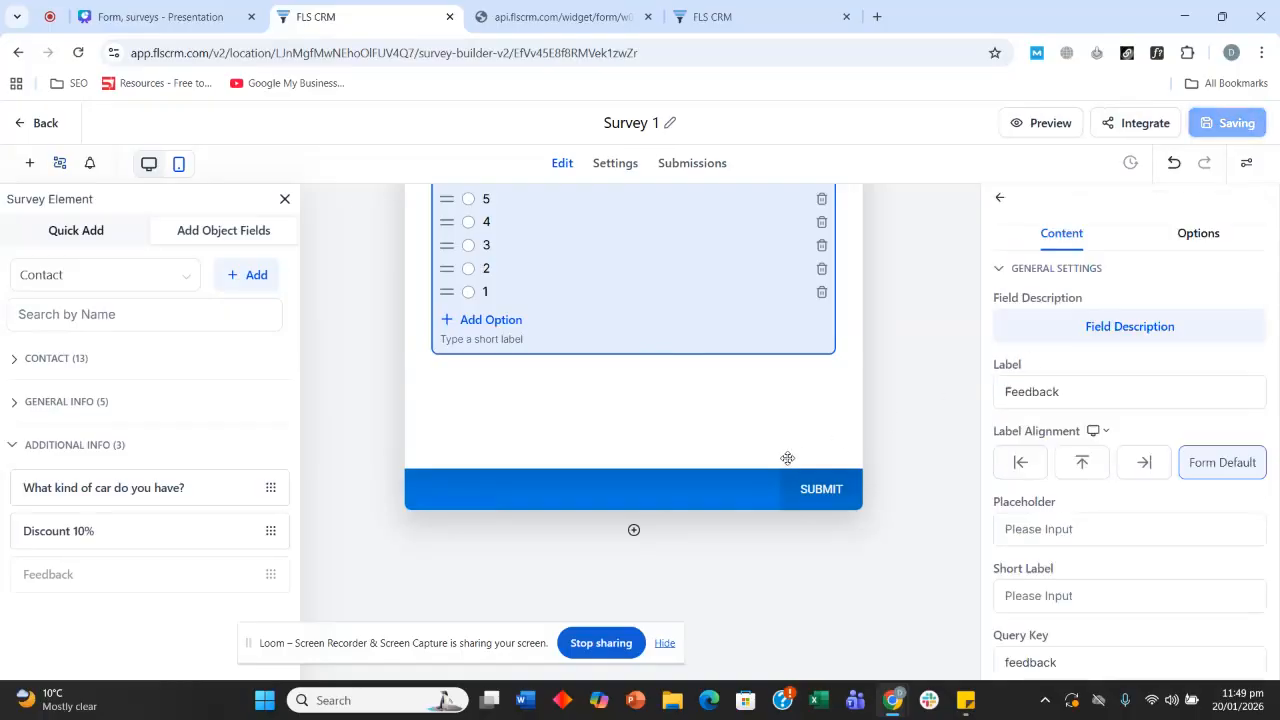